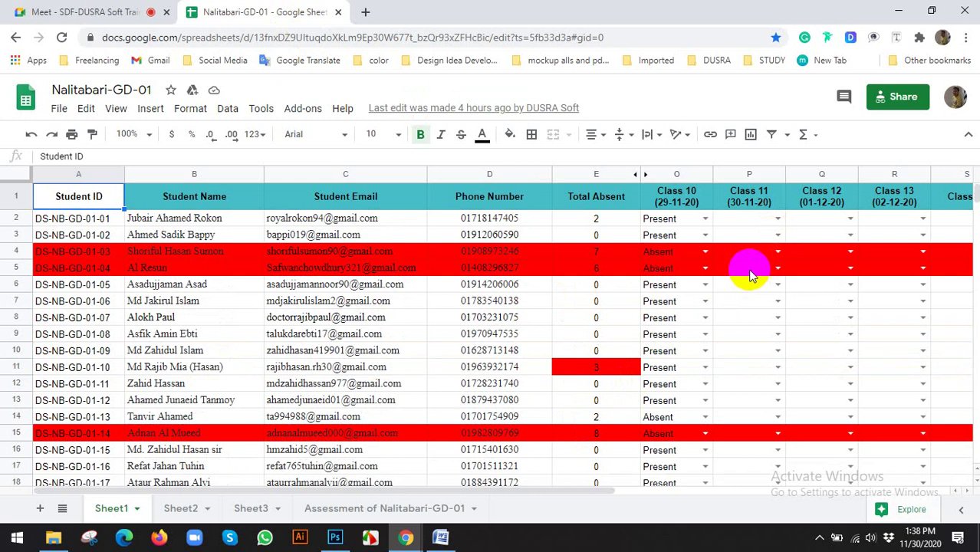
- Switch to Photoshop and create a new 7 × 5 inch RGB document at 72 pixels/inch with a white background
left_click(121, 11)
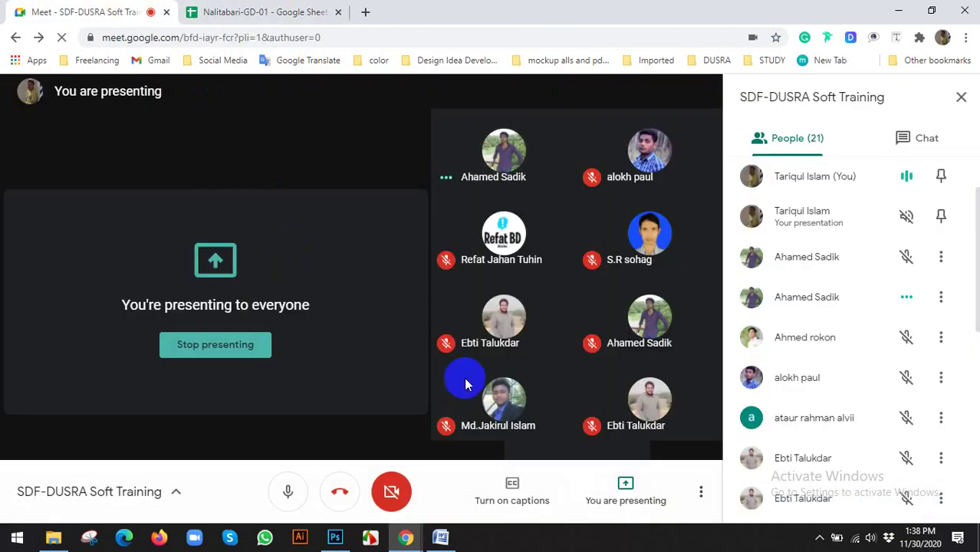
left_click(334, 537)
left_click(65, 11)
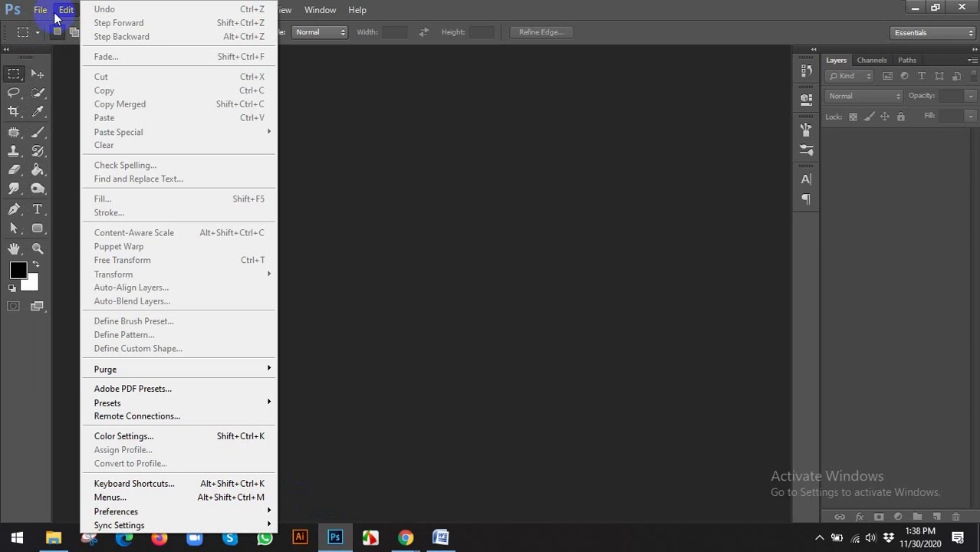
left_click(45, 28)
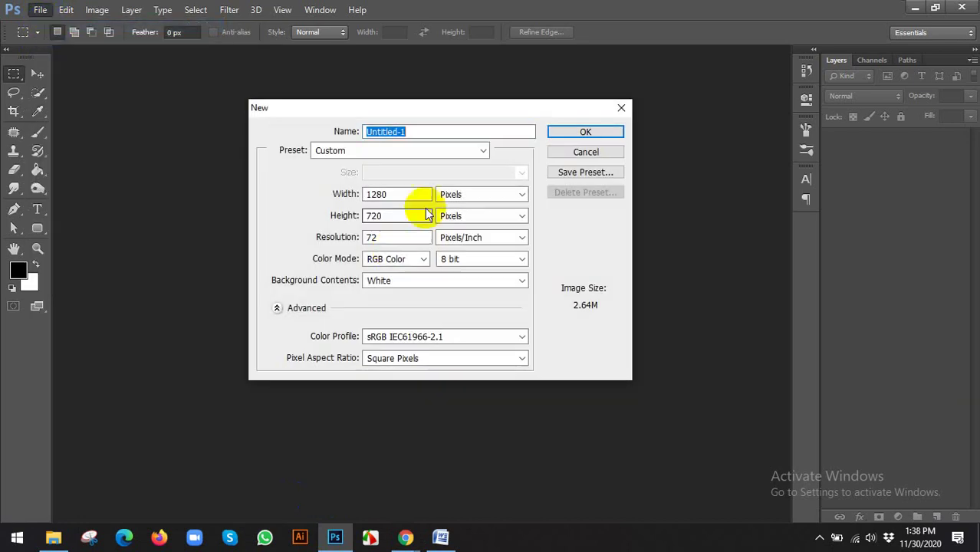
left_click(431, 151)
left_click(405, 175)
left_click(575, 138)
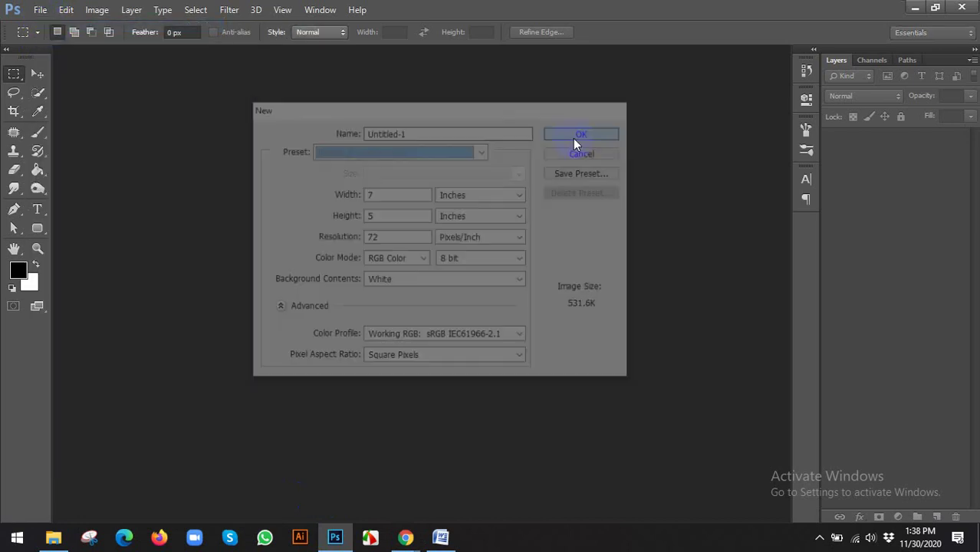
- Check the Session 09 topics in the Word course outline and return to Photoshop
left_click(441, 537)
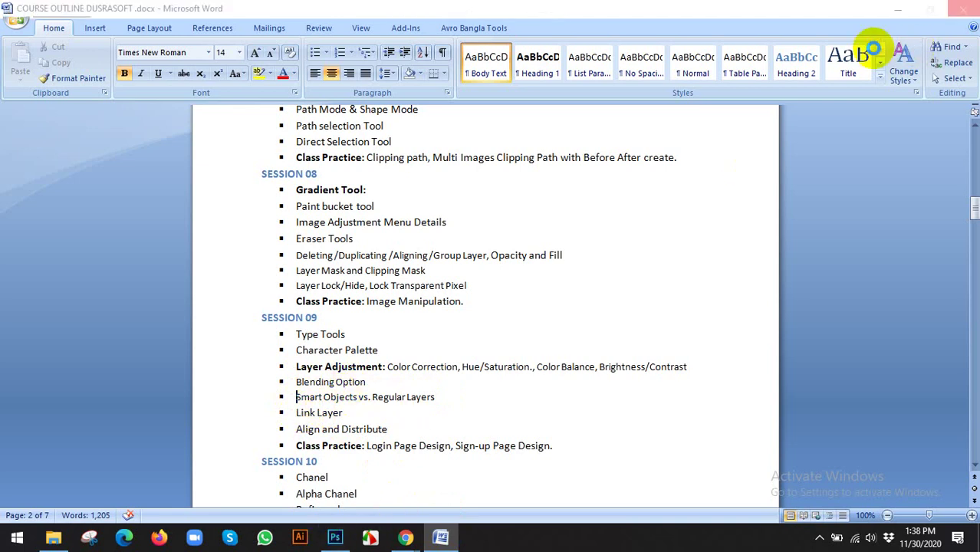
left_click(897, 10)
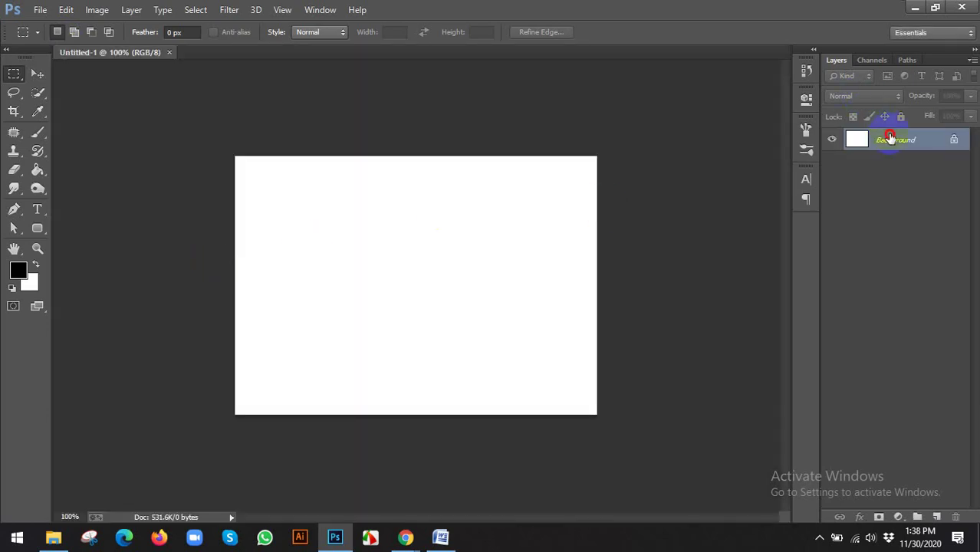
- Convert the locked Background into a regular layer named Layer 0 and activate the Move tool
double_click(890, 138)
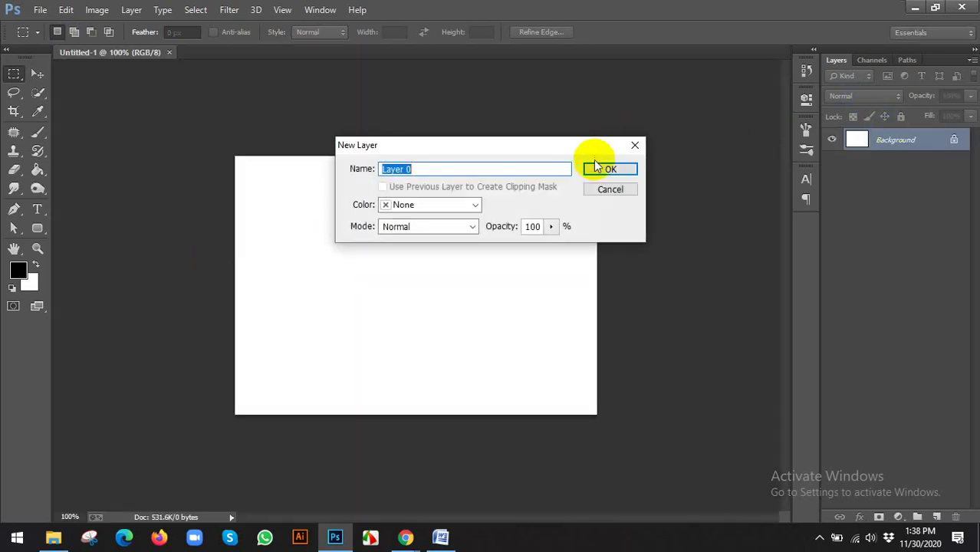
left_click(591, 166)
left_click(36, 73)
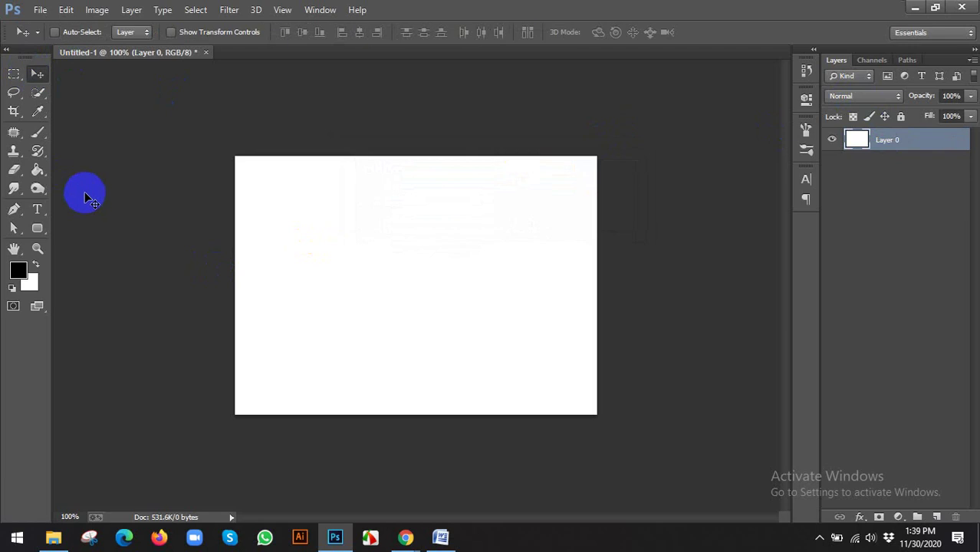
- Draw a black rectangle shape about 301 × 164 px in the upper half of the canvas
scroll(88, 197, "up", 1)
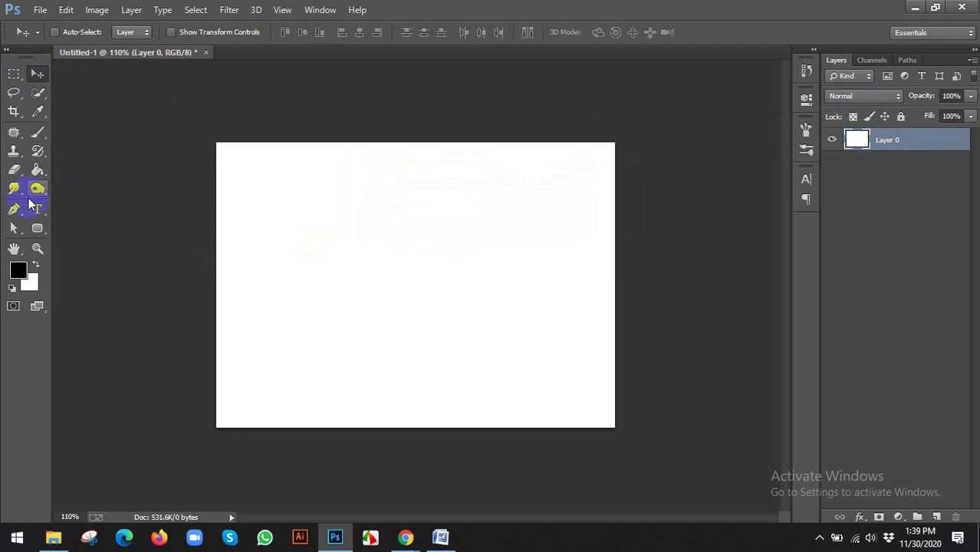
left_click(35, 230)
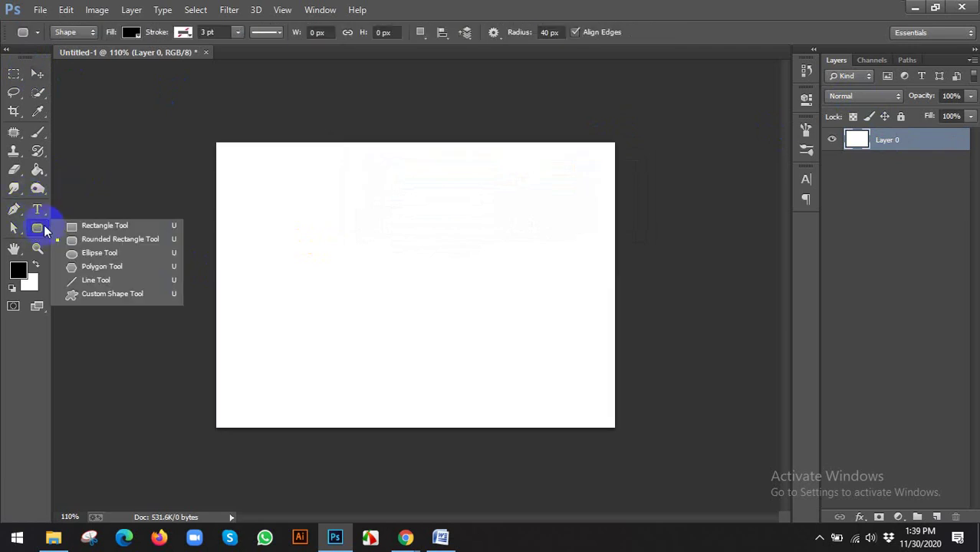
left_click(85, 227)
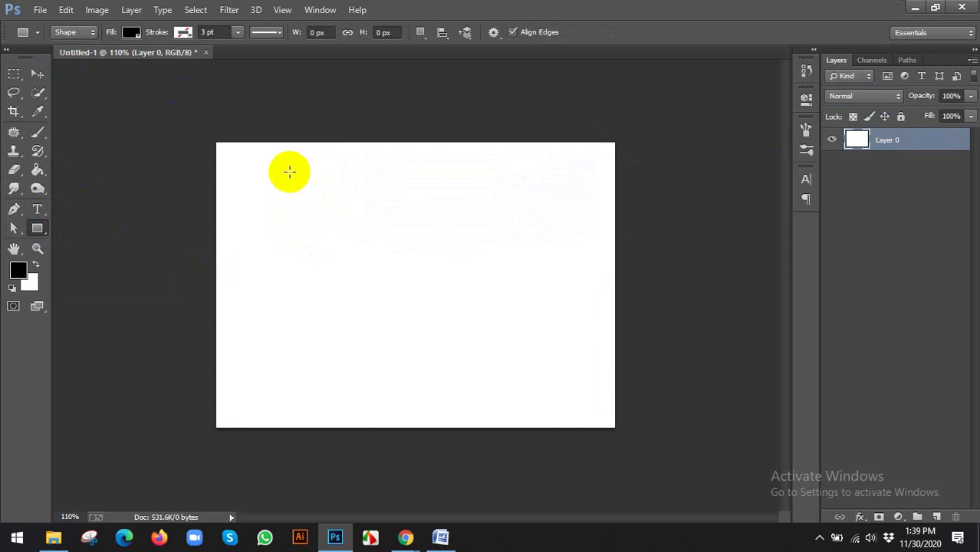
left_click_drag(289, 170, 528, 299)
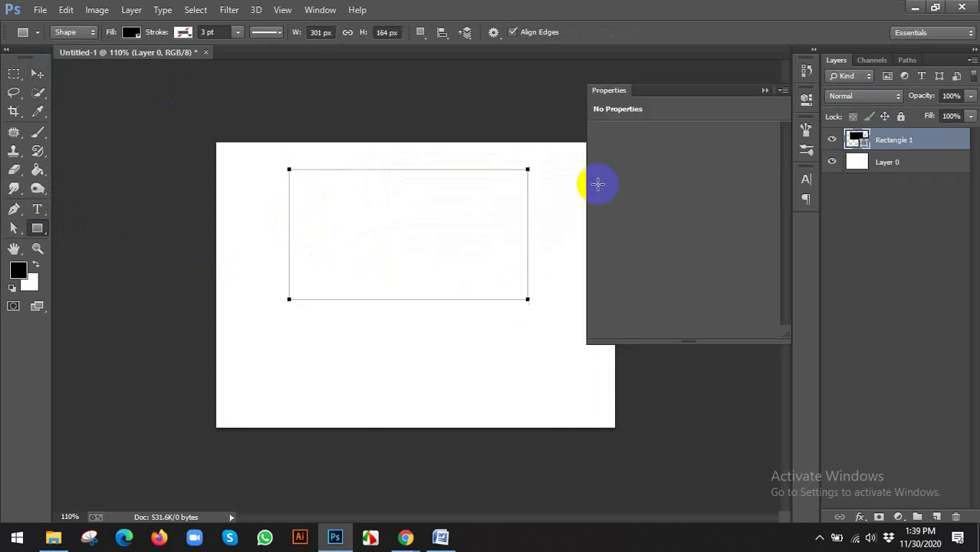
left_click(806, 98)
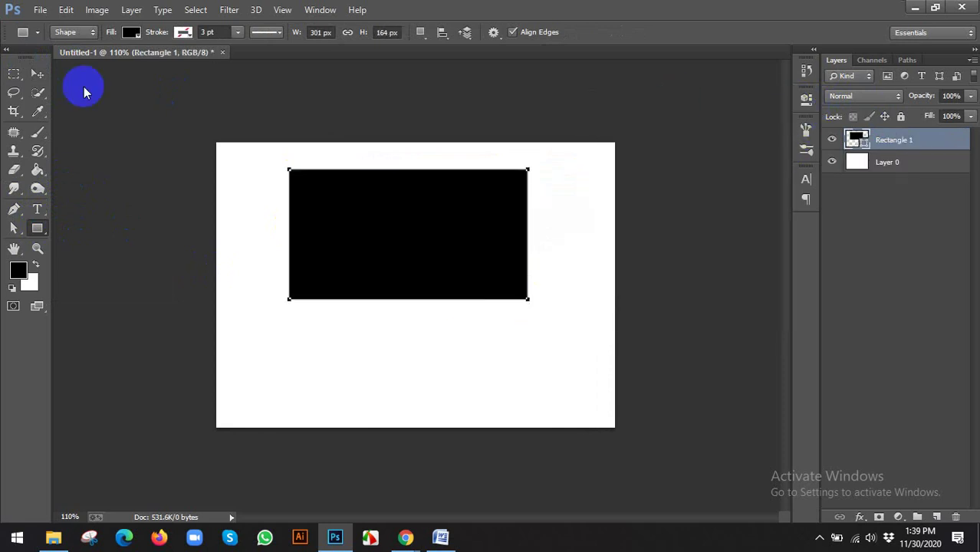
- Change the rectangle's fill to red #f32323 and move it to the canvas's upper-left corner area
left_click(38, 75)
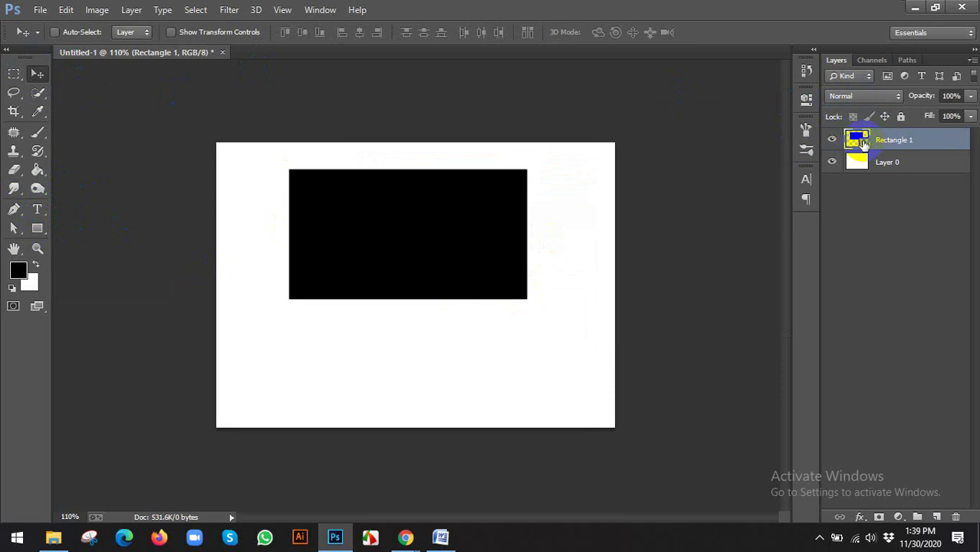
double_click(865, 143)
left_click(685, 230)
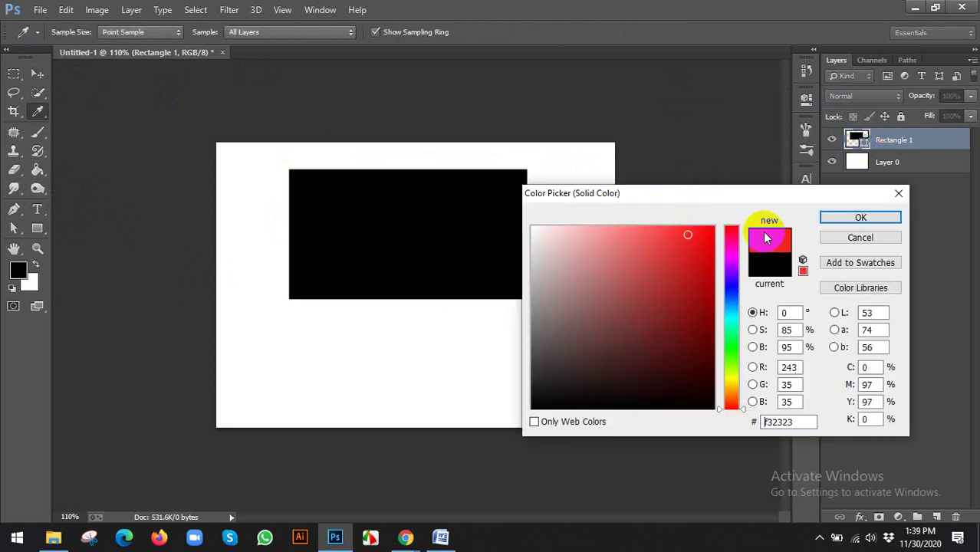
left_click(840, 217)
left_click_drag(475, 242, 407, 221)
- Try a second black rectangle shape about 185 × 92 px at the canvas's lower right and delete it
left_click(938, 516)
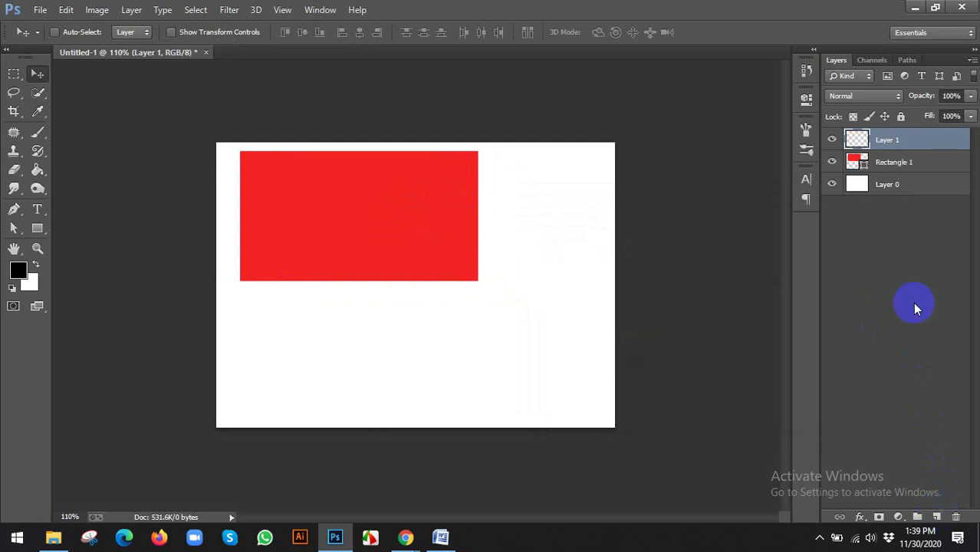
left_click(37, 228)
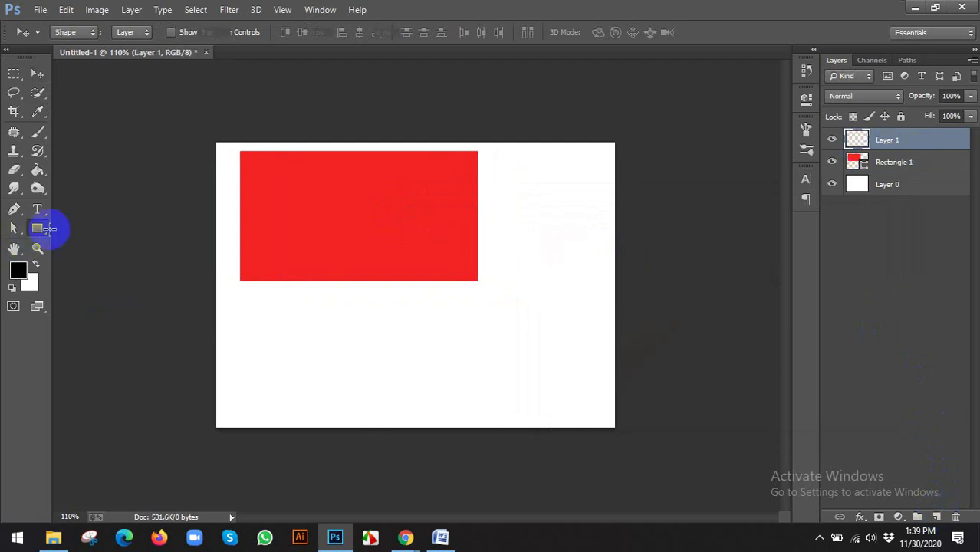
mouse_move(419, 323)
left_mouse_down()
mouse_move(575, 367)
mouse_move(568, 396)
left_mouse_up()
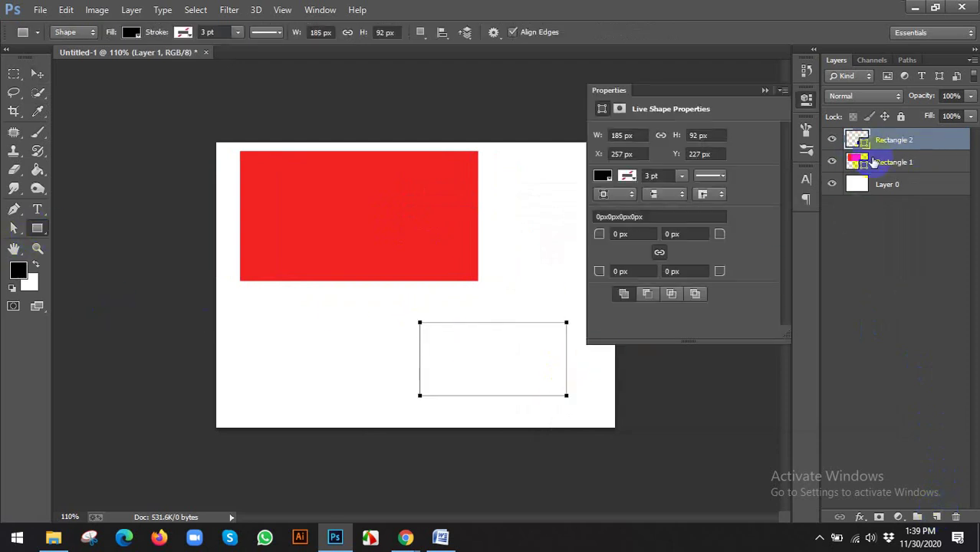
left_click(805, 98)
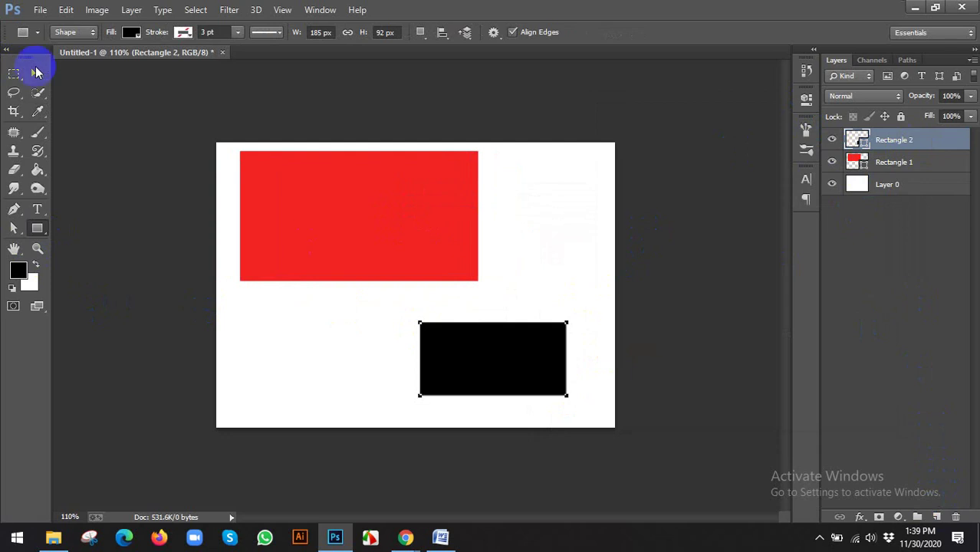
left_click(37, 74)
left_click(324, 184)
key("Delete")
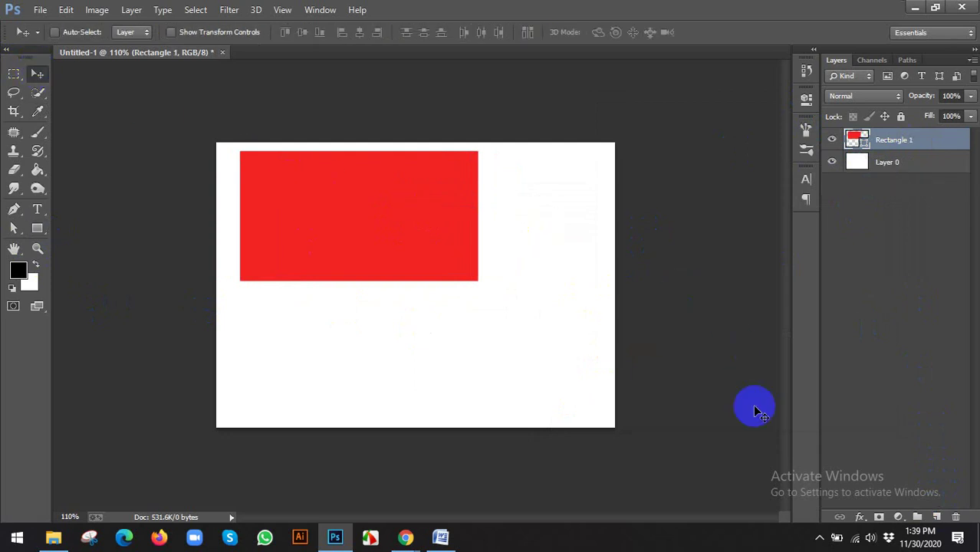
- Add a new empty layer and make an elliptical selection about 1.53 × 2.94 in beside the red rectangle
left_click(941, 519)
left_click(14, 73)
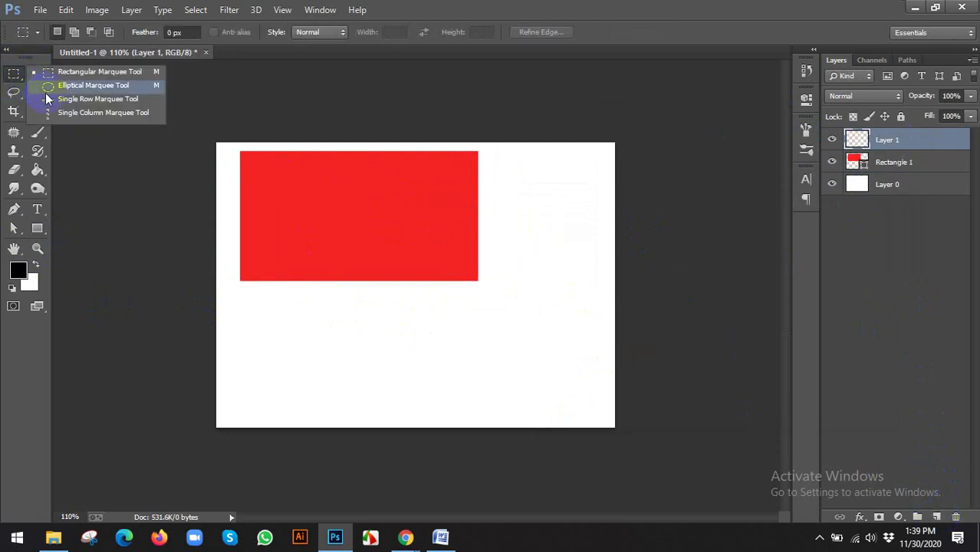
left_click(55, 87)
left_click_drag(497, 194, 587, 366)
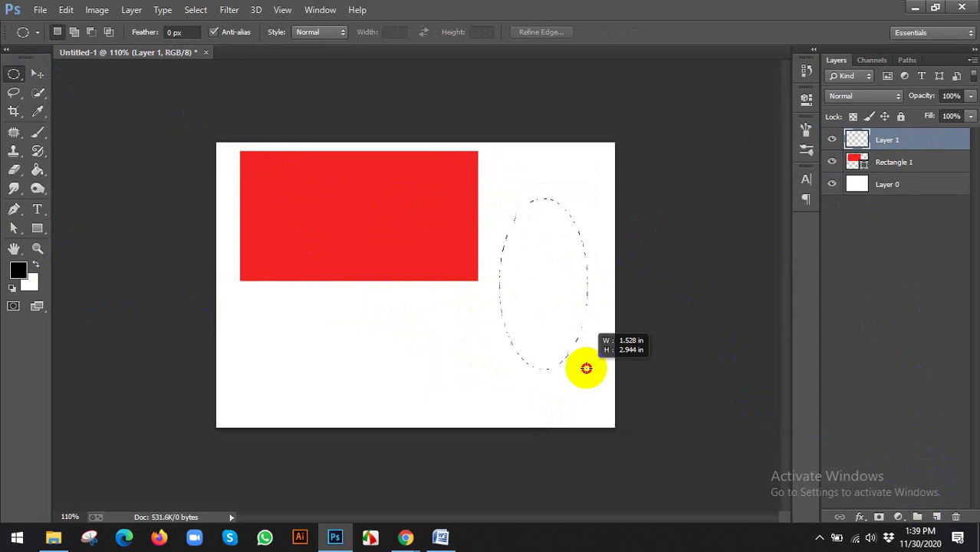
left_click(587, 370)
key("ctrl+z")
- Fill the elliptical selection with the black foreground color, deselect it and activate the Move tool
key("alt+BackSpace")
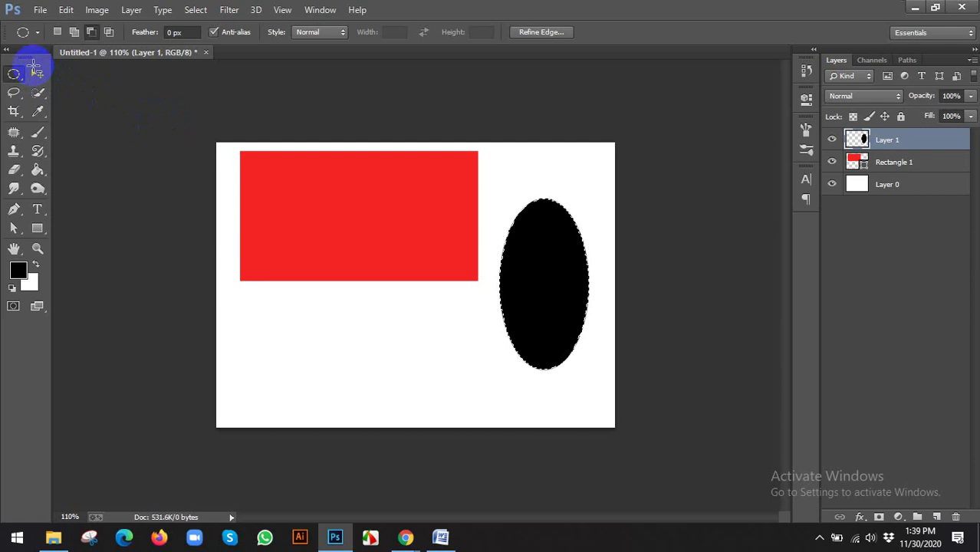
key("ctrl+d")
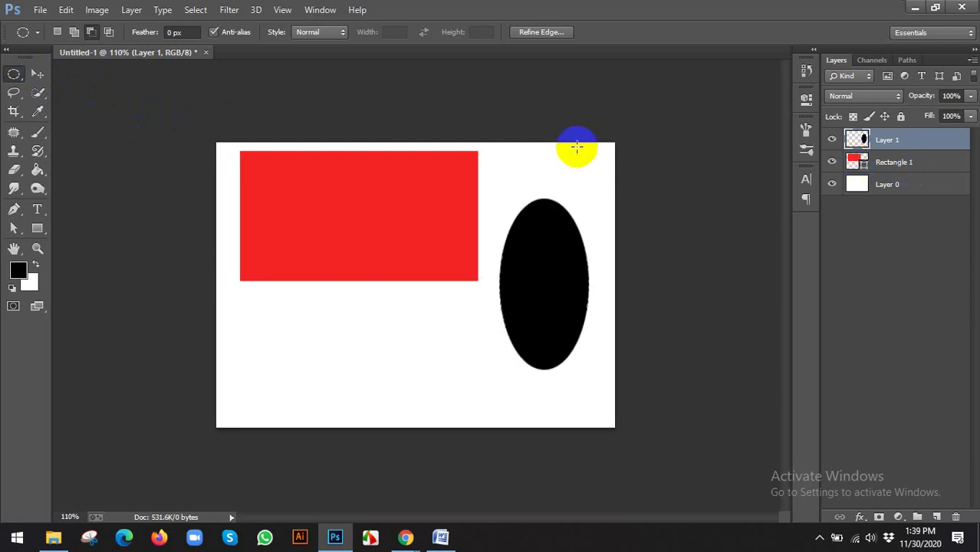
left_click(37, 74)
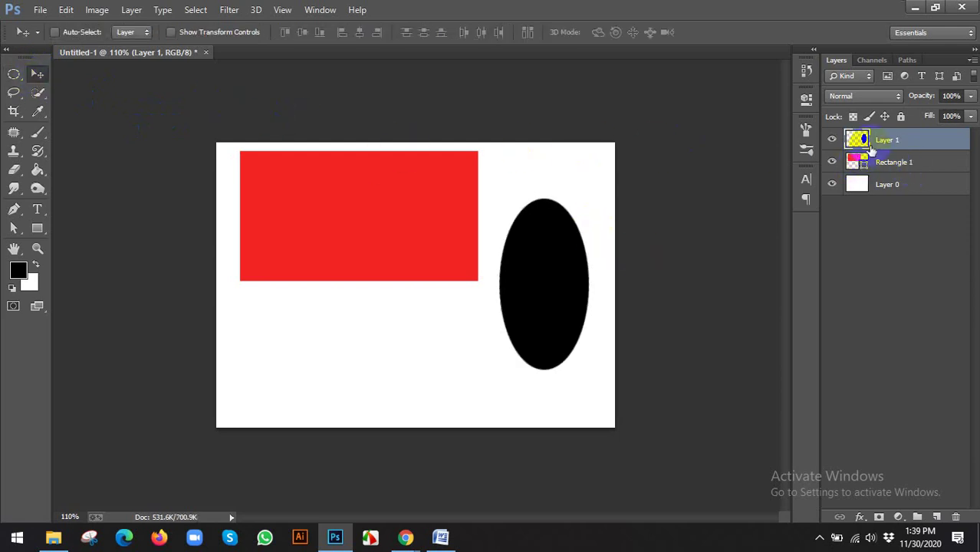
- Compare the layer thumbnails of the Rectangle 1 shape and the ellipse on Layer 1
left_click(863, 159)
left_click(862, 146)
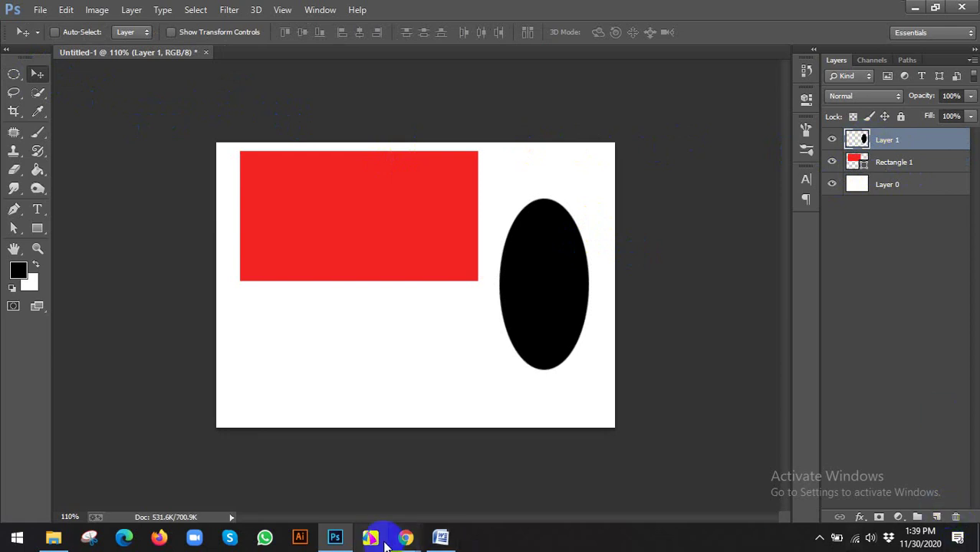
- Read the meeting chat in Google Meet, glance at the Word course outline and return to Photoshop
mouse_move(405, 537)
left_click(332, 482)
left_click(967, 142)
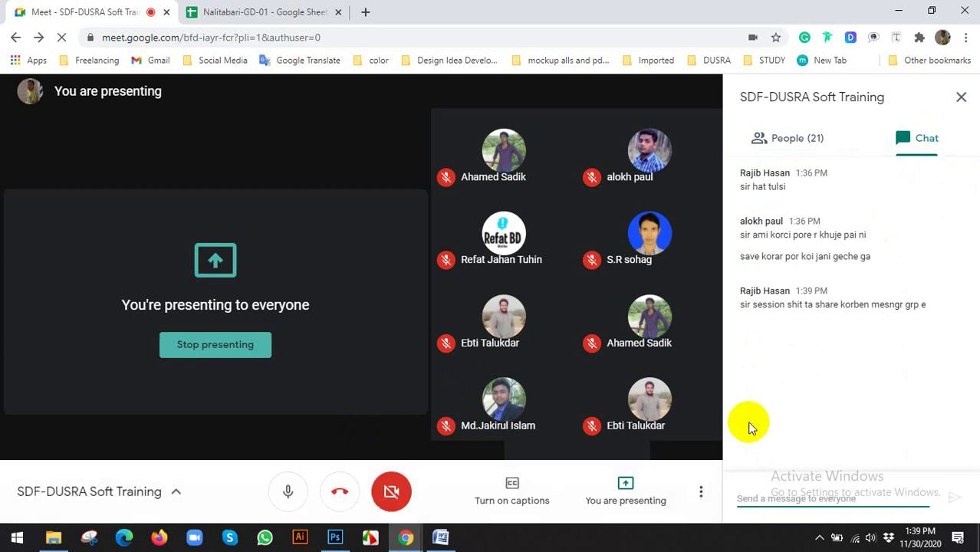
left_click(444, 541)
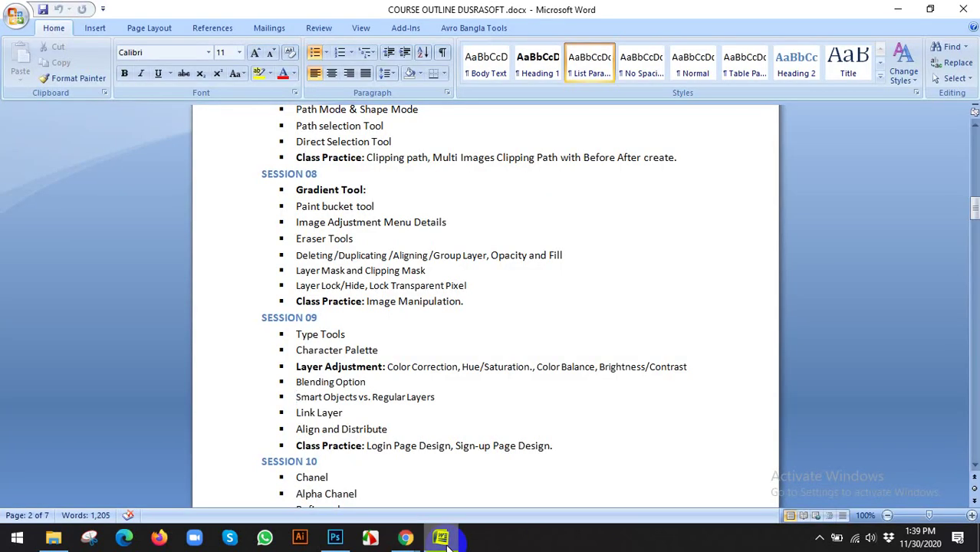
left_click(444, 540)
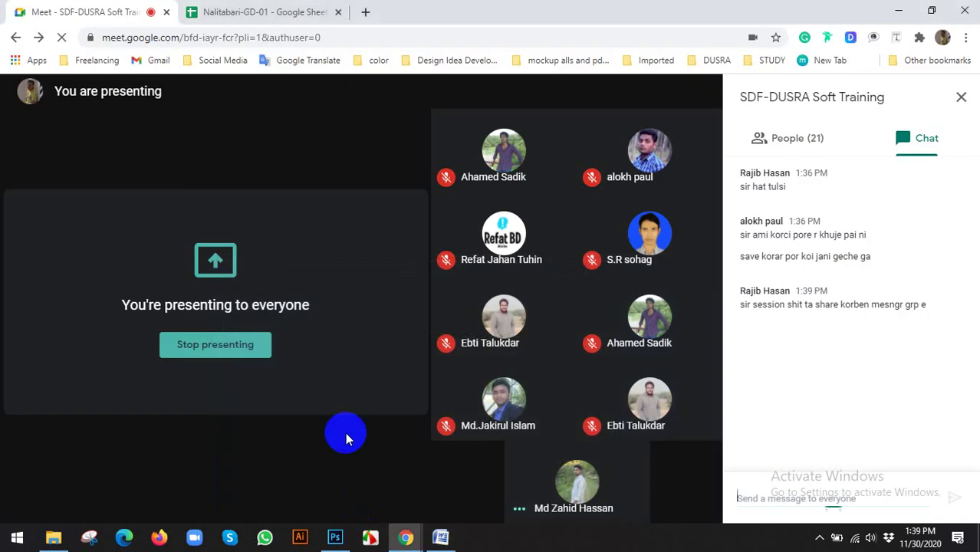
left_click(335, 537)
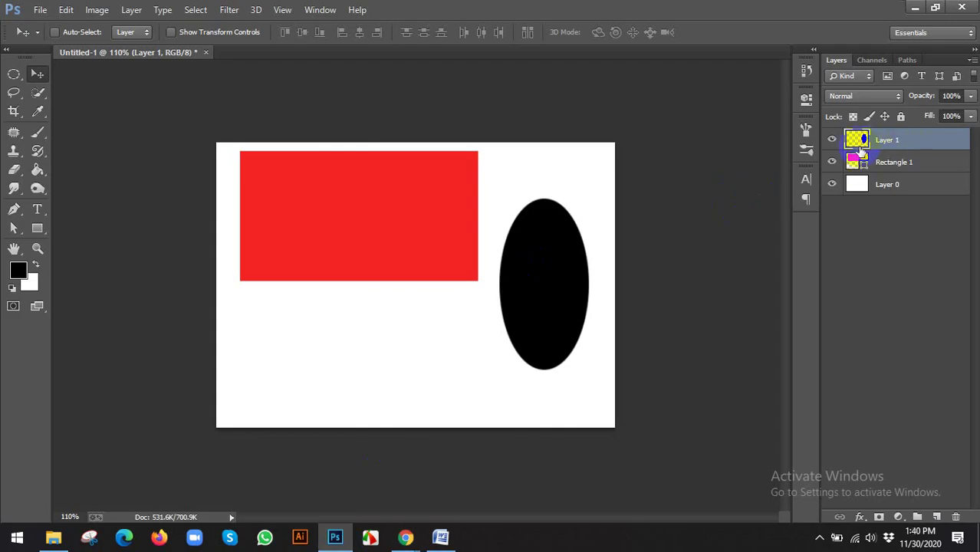
- Hide and show Layer 1 twice to identify the black ellipse it holds
left_click(832, 140)
left_click(832, 140)
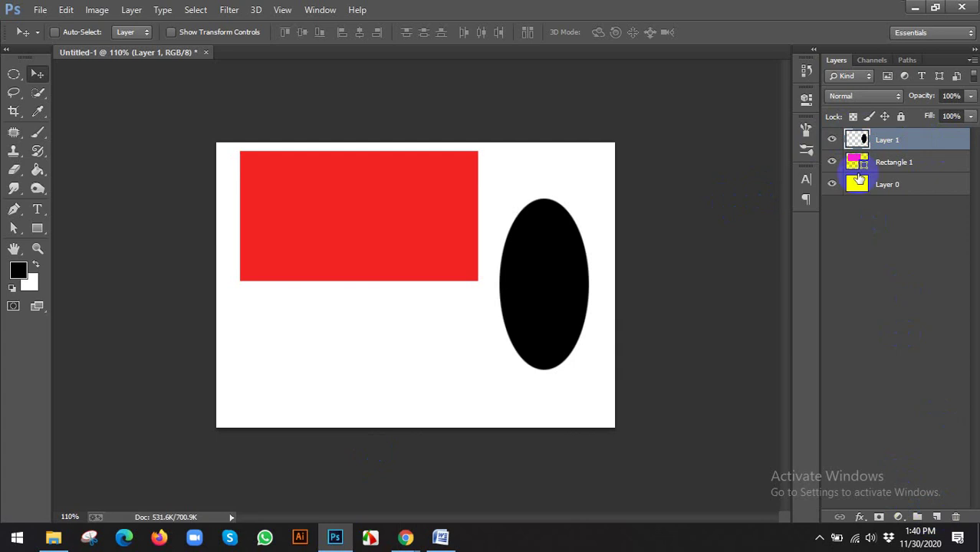
left_click(833, 140)
left_click(833, 140)
- Hide and show the Rectangle 1 layer once, compare it with Layer 1 and leave Rectangle 1 selected
left_click(853, 163)
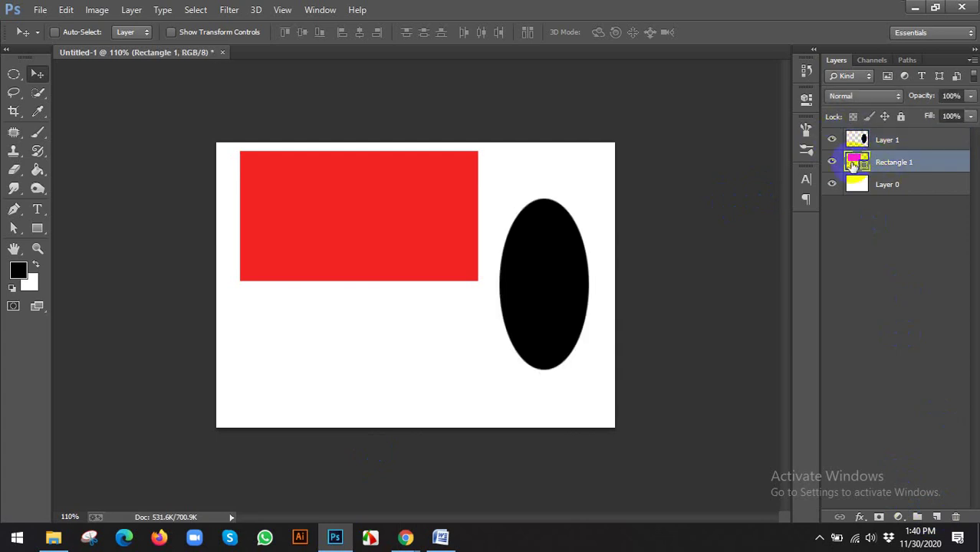
left_click(833, 162)
left_click(832, 163)
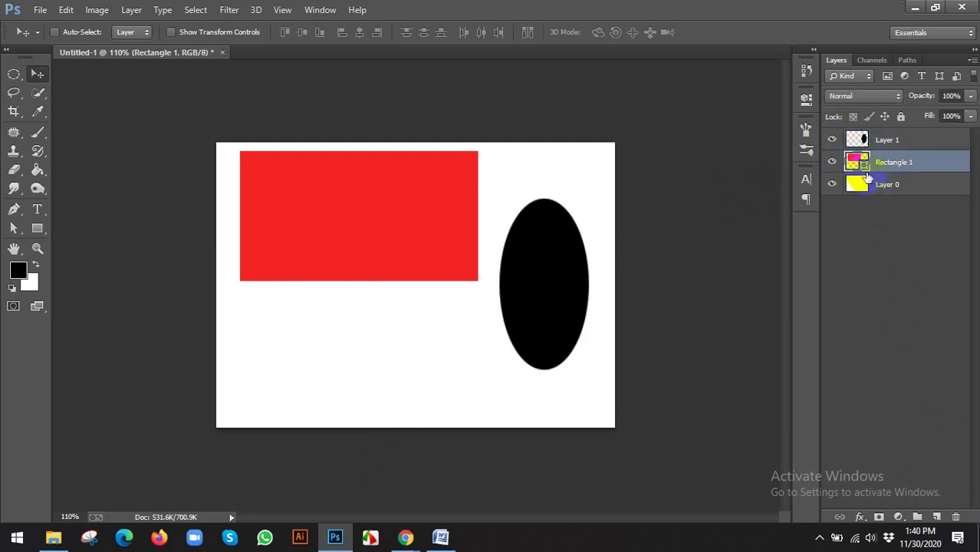
left_click(889, 142)
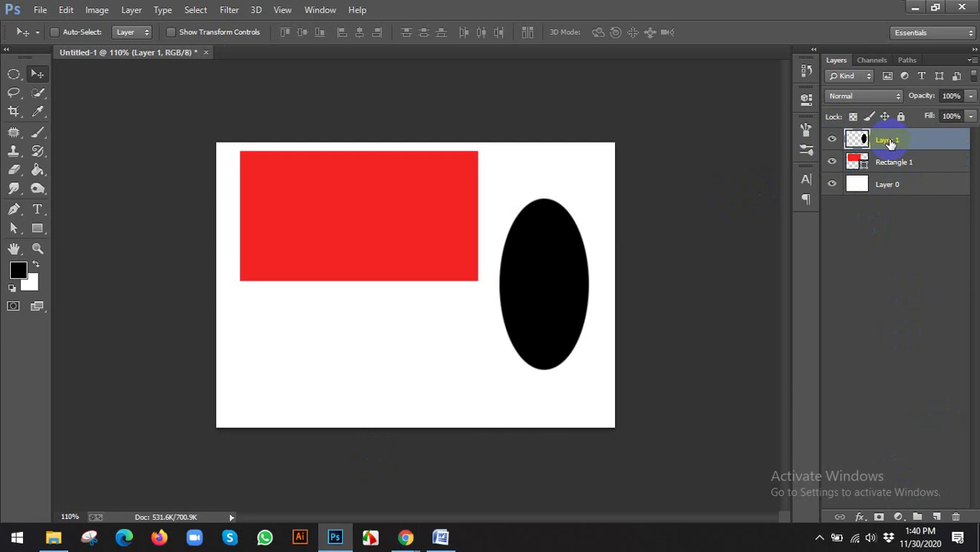
left_click(879, 162)
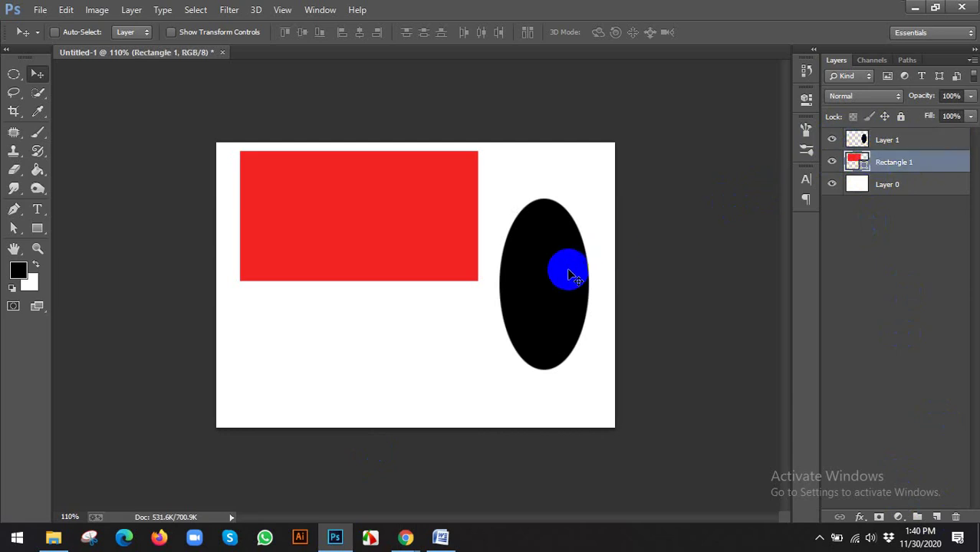
- Delete Layer 1 with the black ellipse and move the red rectangle to the middle of the canvas
left_click(894, 144)
key("Delete")
left_click_drag(400, 210, 414, 283)
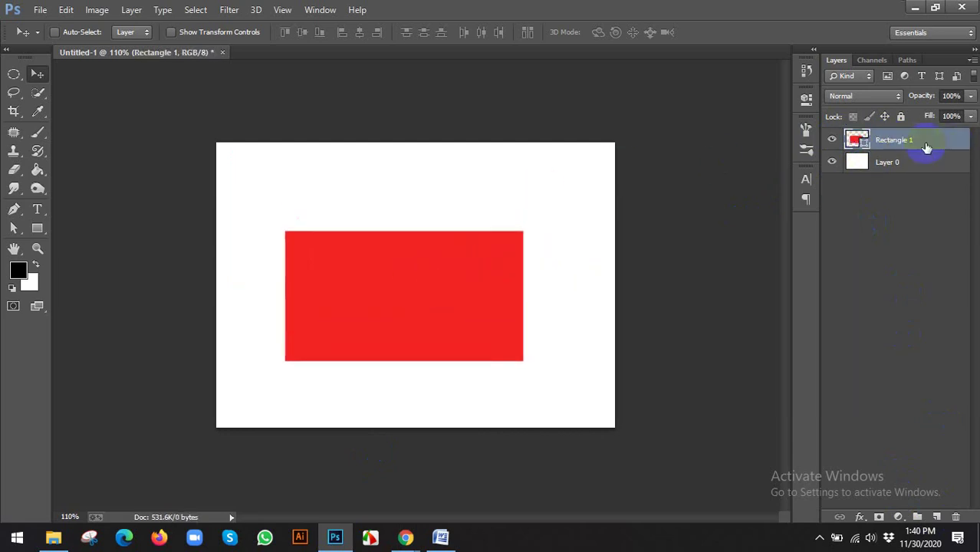
- Try rasterizing the Rectangle 1 shape layer and undo the rasterization
right_click(890, 140)
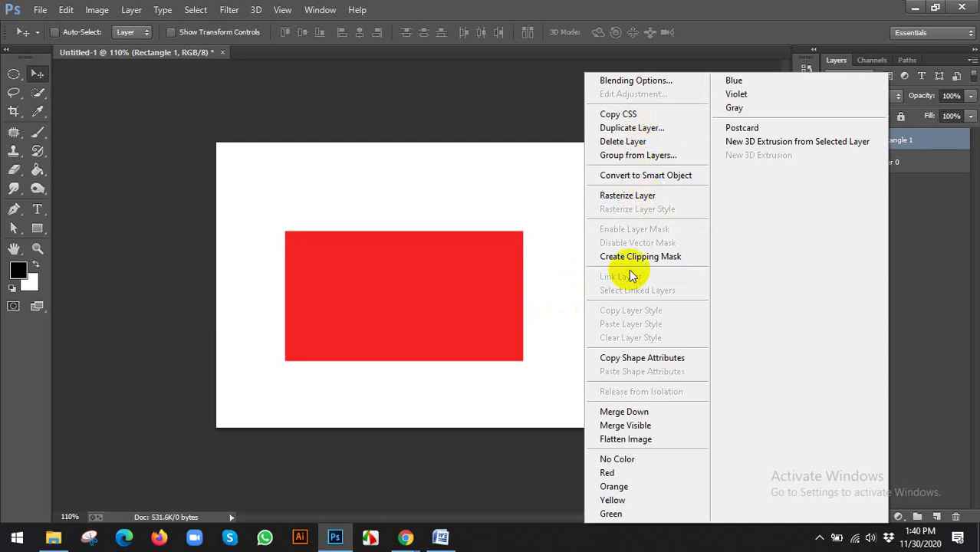
left_click(917, 147)
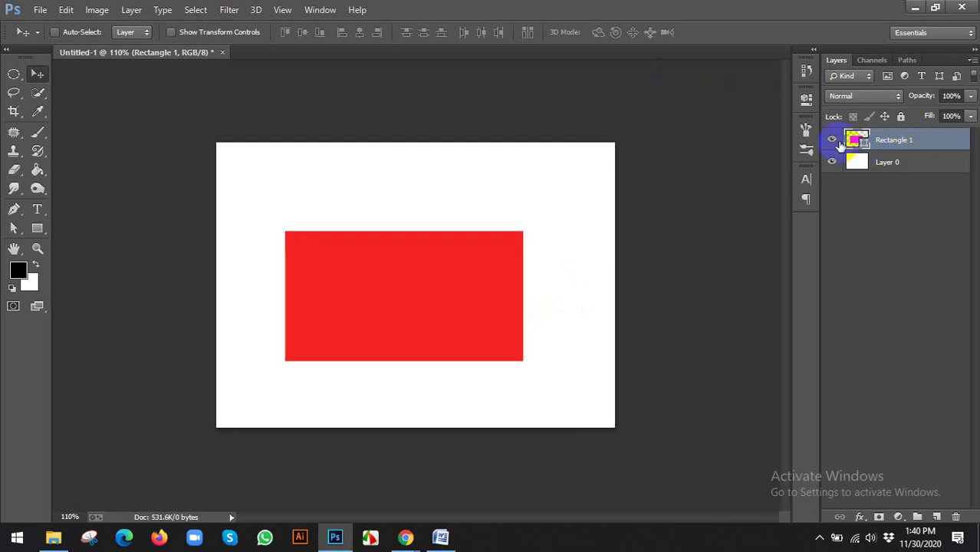
right_click(892, 146)
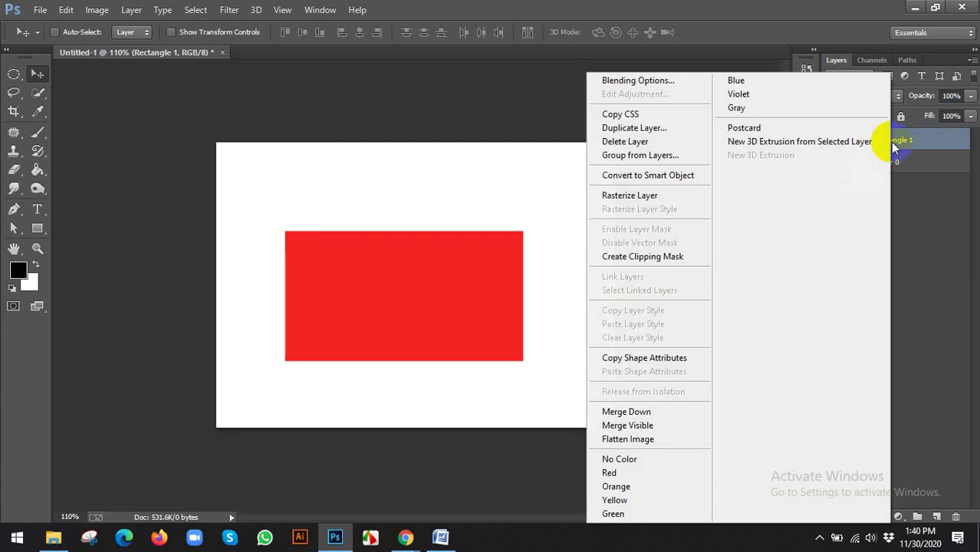
left_click(654, 198)
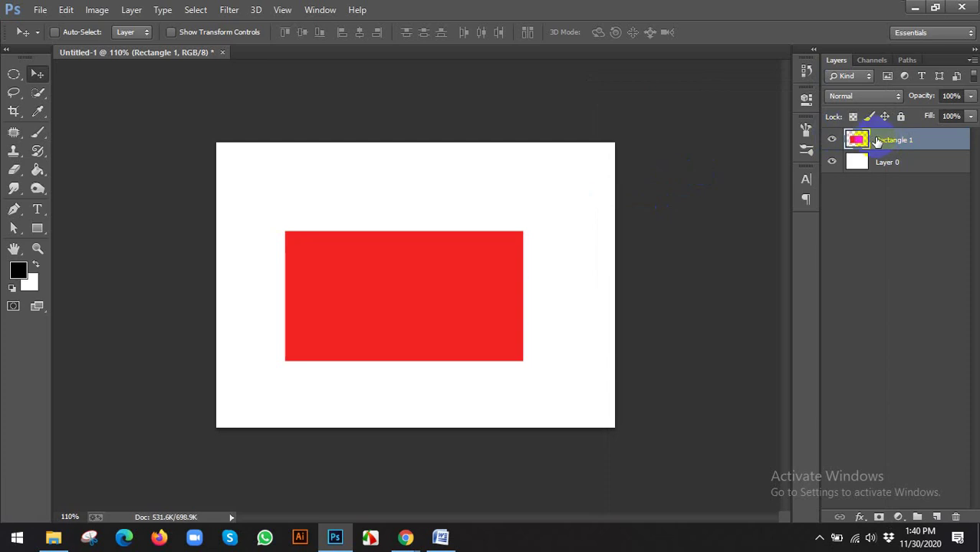
key("ctrl+z")
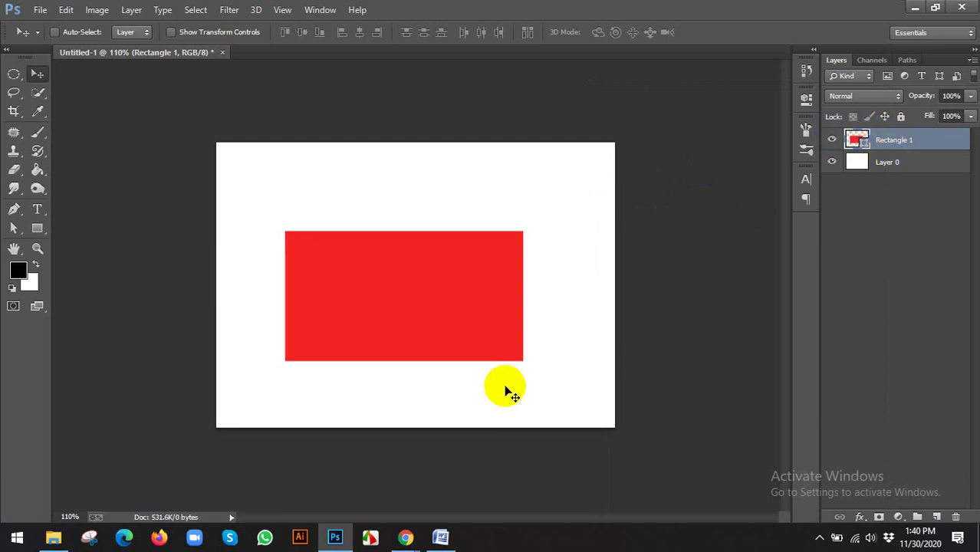
- Convert the Rectangle 1 shape layer to a smart object
right_click(879, 148)
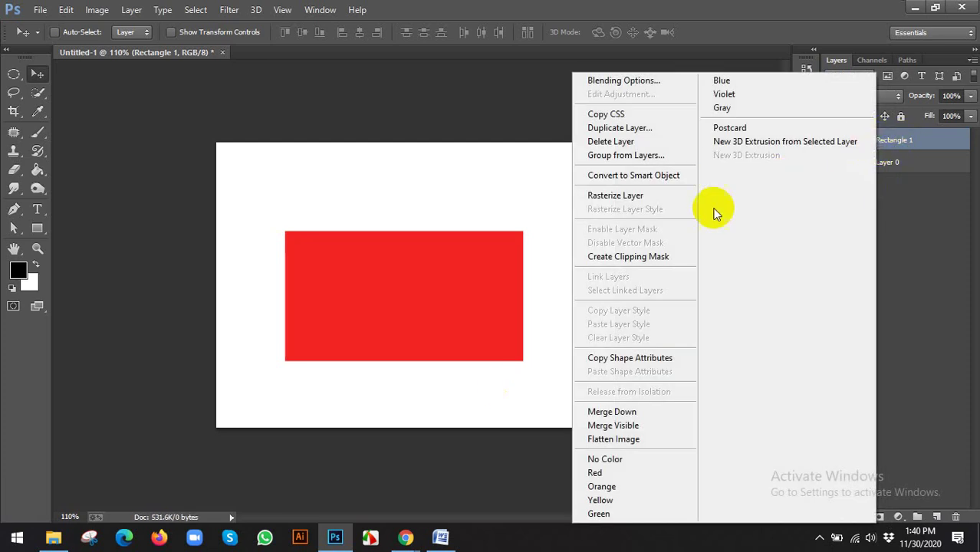
left_click(647, 181)
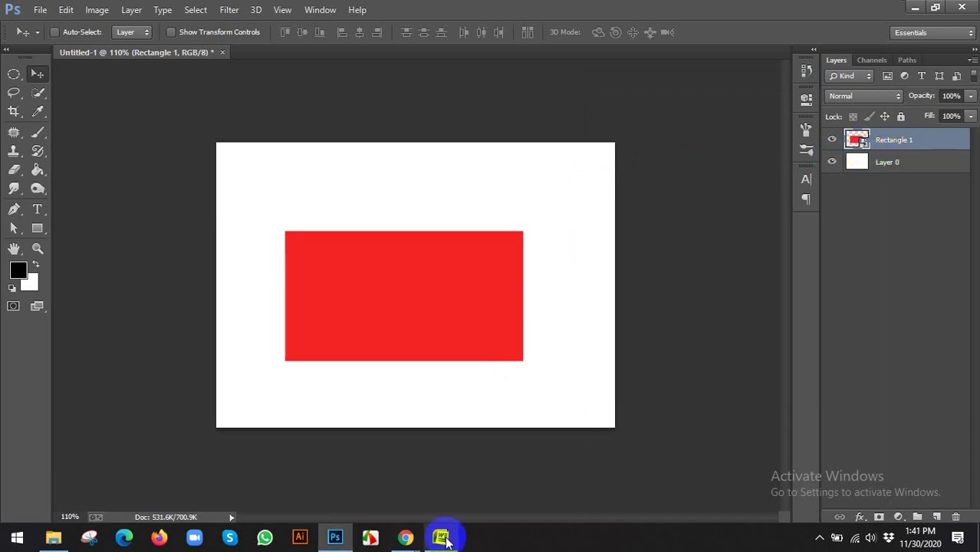
- Switch to Google Meet, admit the waiting participant to the call and return to Photoshop
mouse_move(409, 534)
left_click(324, 479)
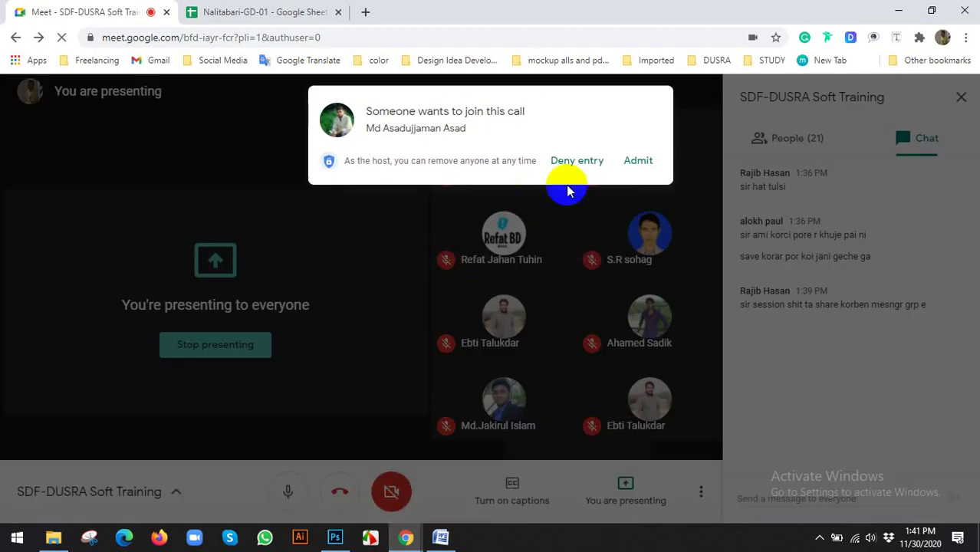
left_click(635, 162)
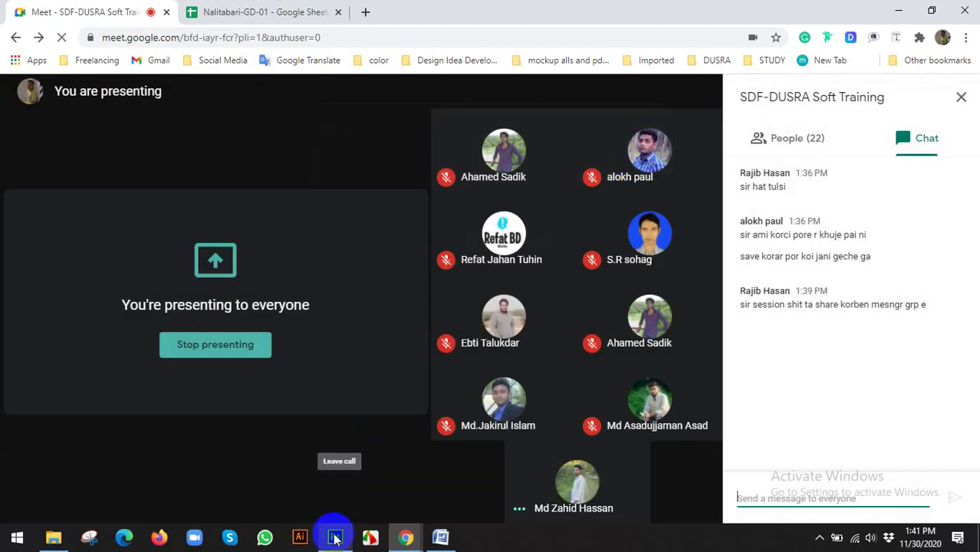
left_click(336, 537)
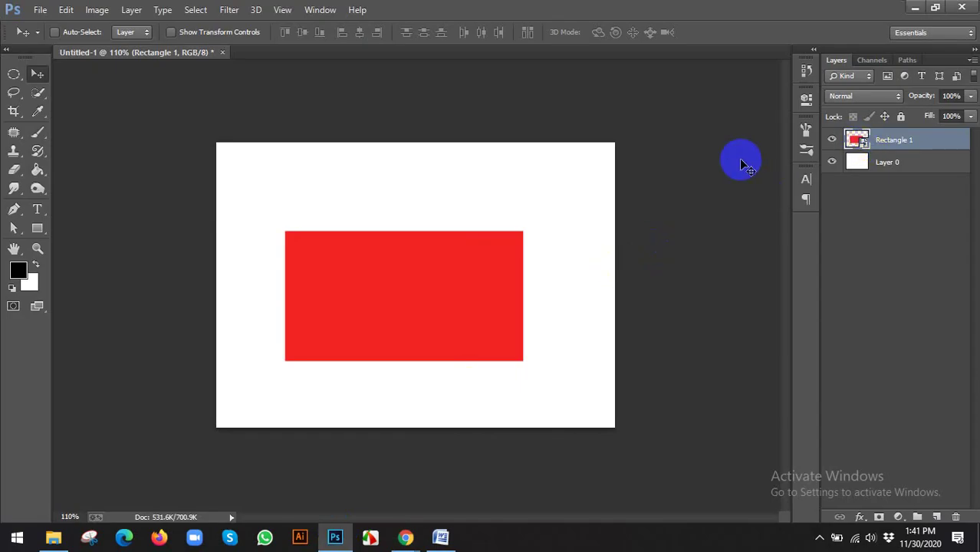
- Shift the red rectangle slightly upward and open the Rectangle 1 smart object's contents for editing
left_click_drag(464, 281, 466, 268)
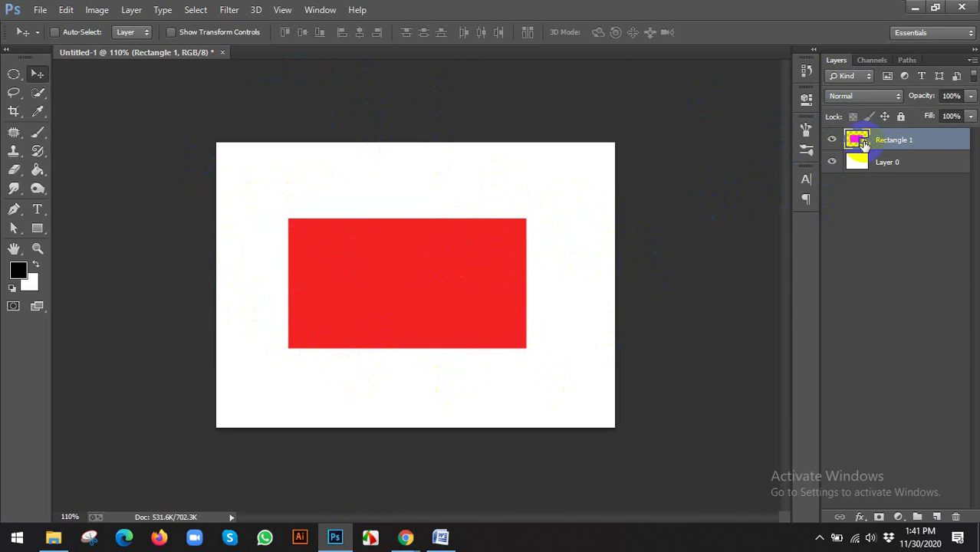
double_click(859, 140)
scroll(429, 253, "up", 1)
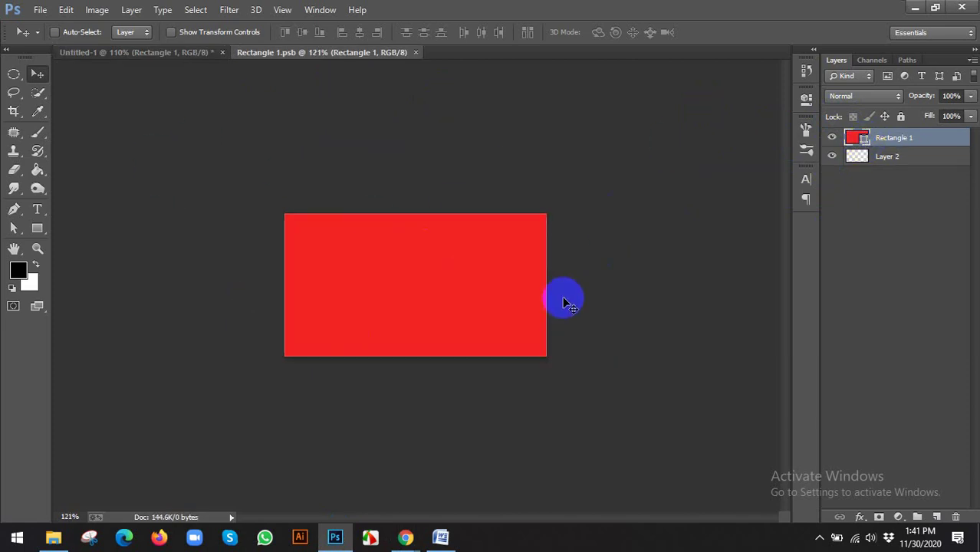
- Place corpo.jpg in the smart object's contents and stretch it to cover the whole red rectangle
left_click(38, 10)
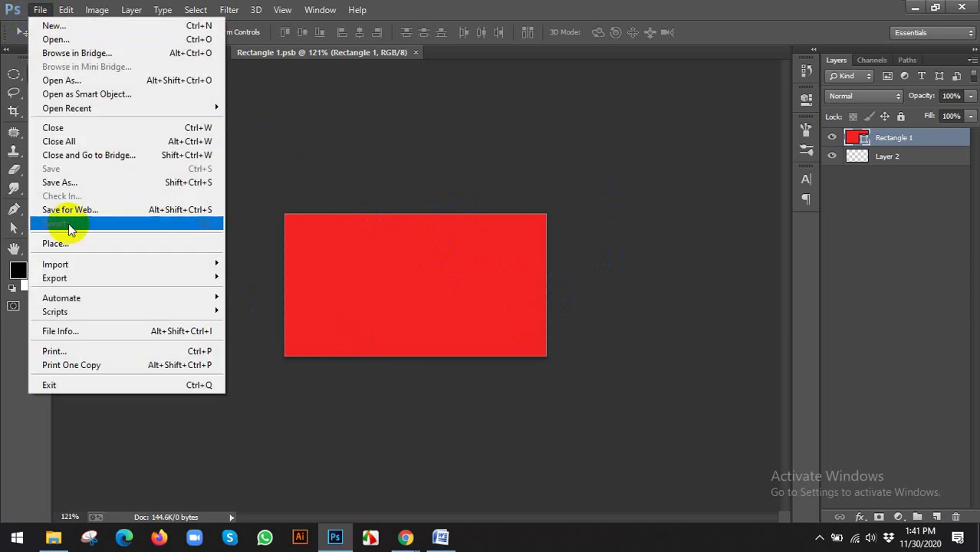
left_click(68, 245)
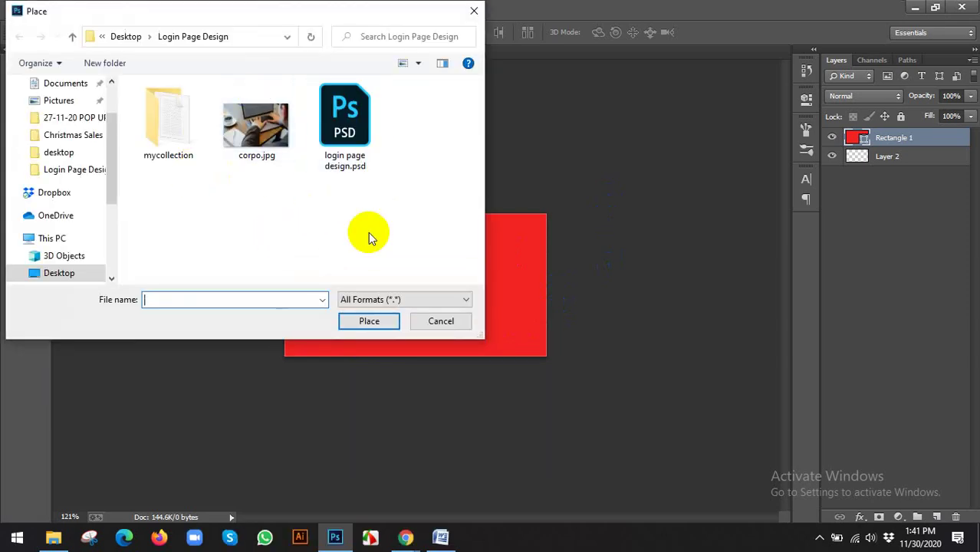
left_click(234, 135)
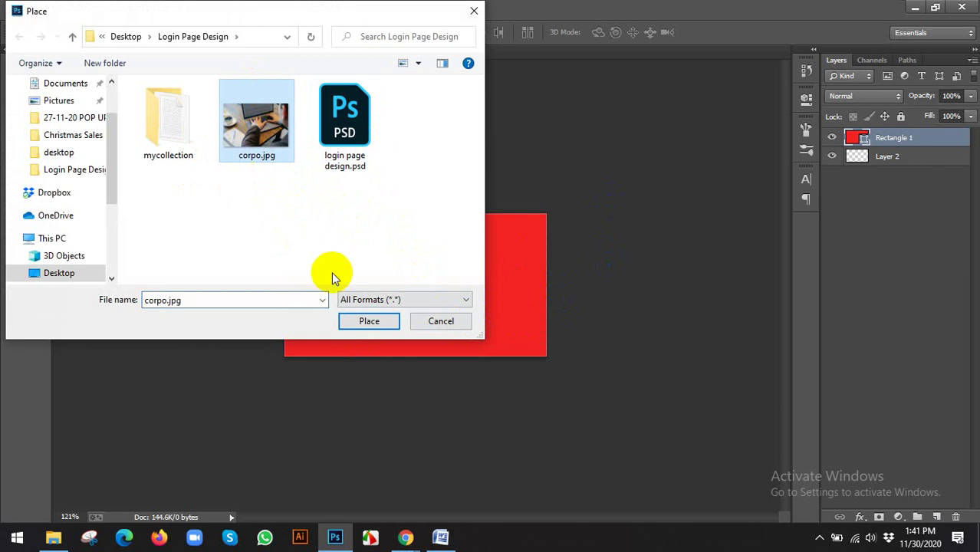
left_click(367, 321)
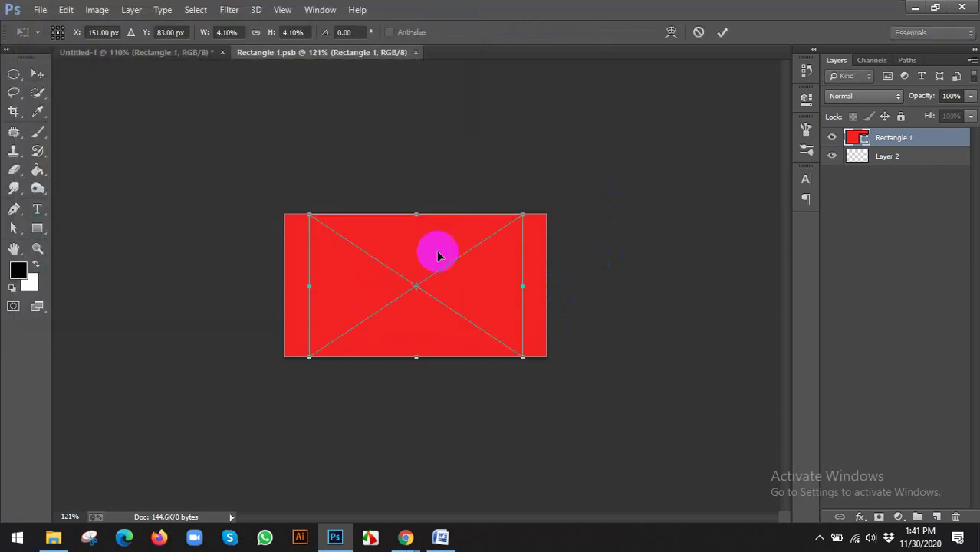
left_click_drag(387, 292, 563, 280)
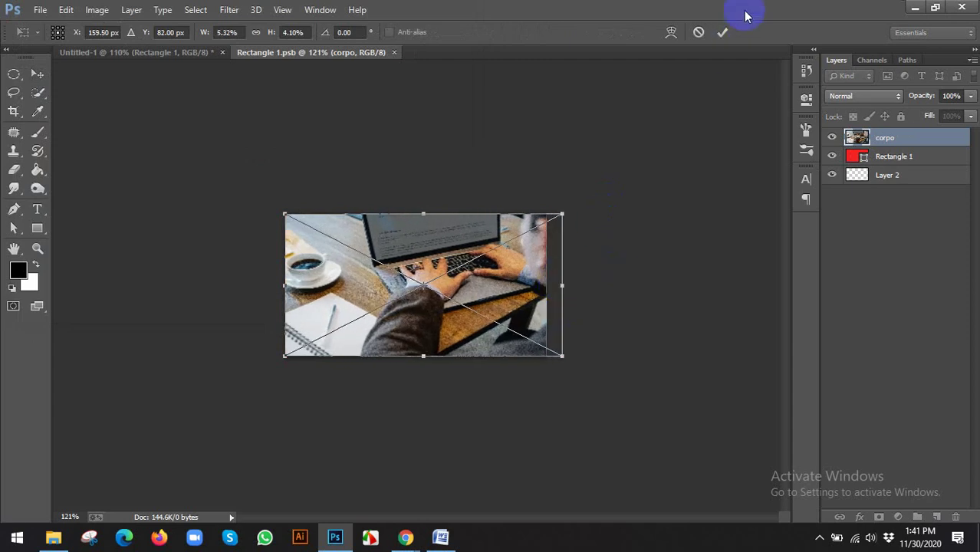
left_click(721, 33)
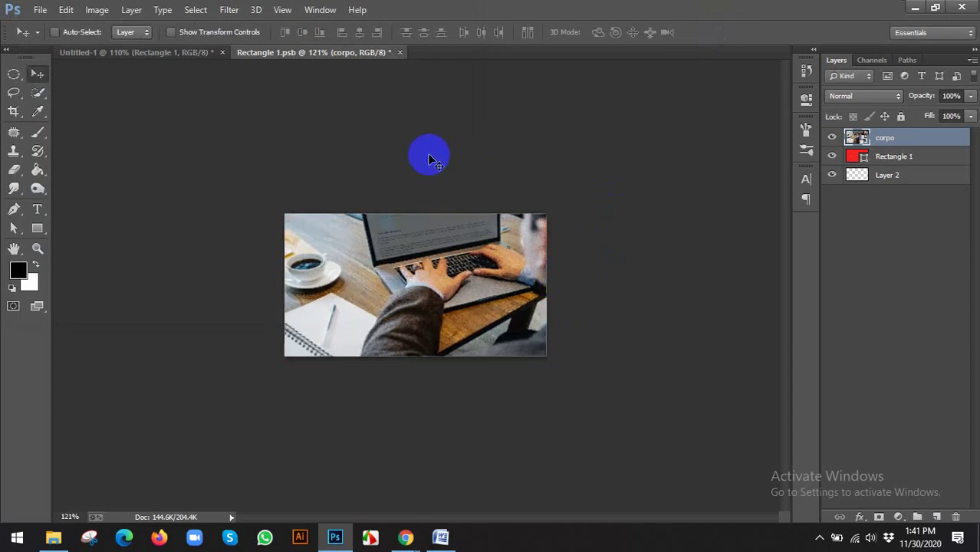
- Save the smart object's contents, return to the Untitled-1 document and shift the updated image slightly to the right
key("ctrl+s")
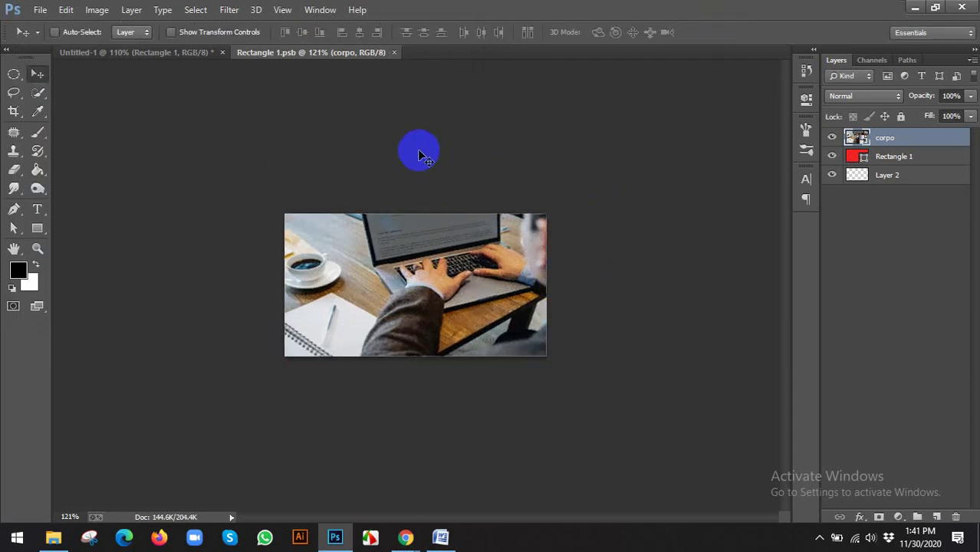
left_click(167, 55)
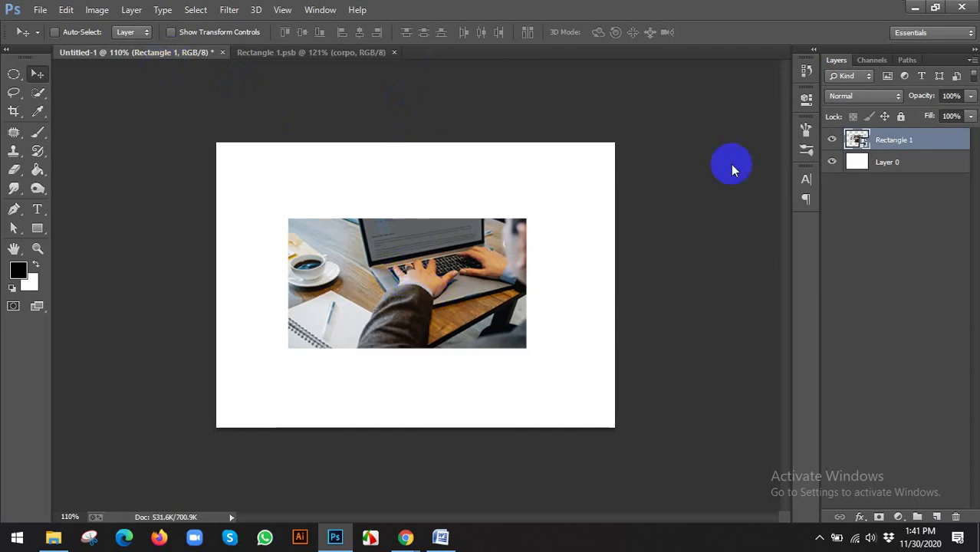
mouse_move(464, 265)
left_mouse_down()
mouse_move(455, 280)
mouse_move(493, 254)
mouse_move(475, 265)
left_mouse_up()
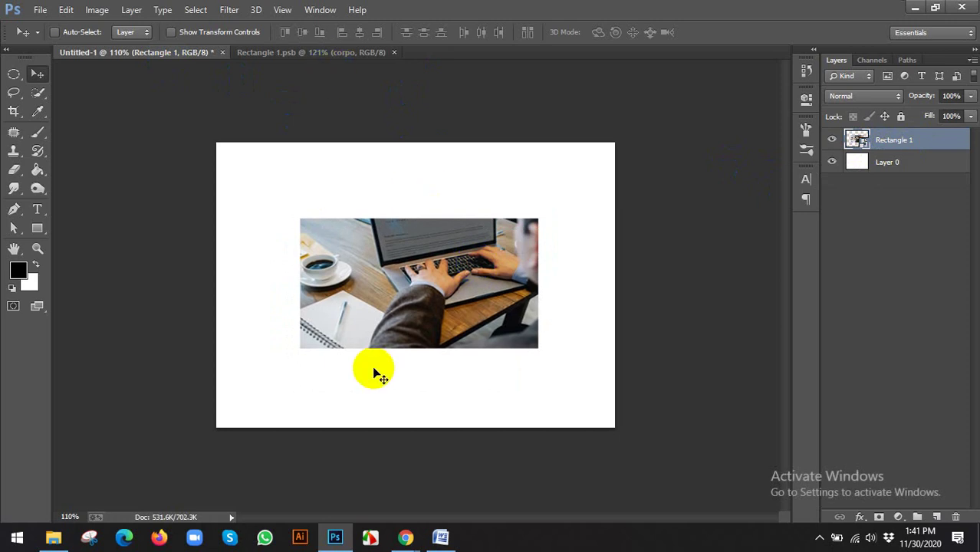
- Switch to Google Meet, mute the microphone and return to Photoshop
mouse_move(402, 534)
left_click(385, 435)
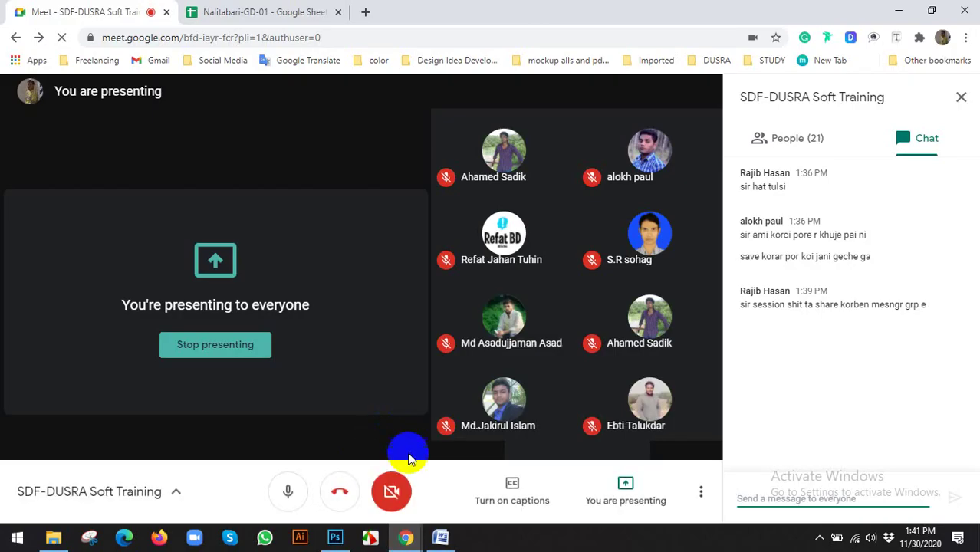
left_click(301, 491)
key("alt+Tab")
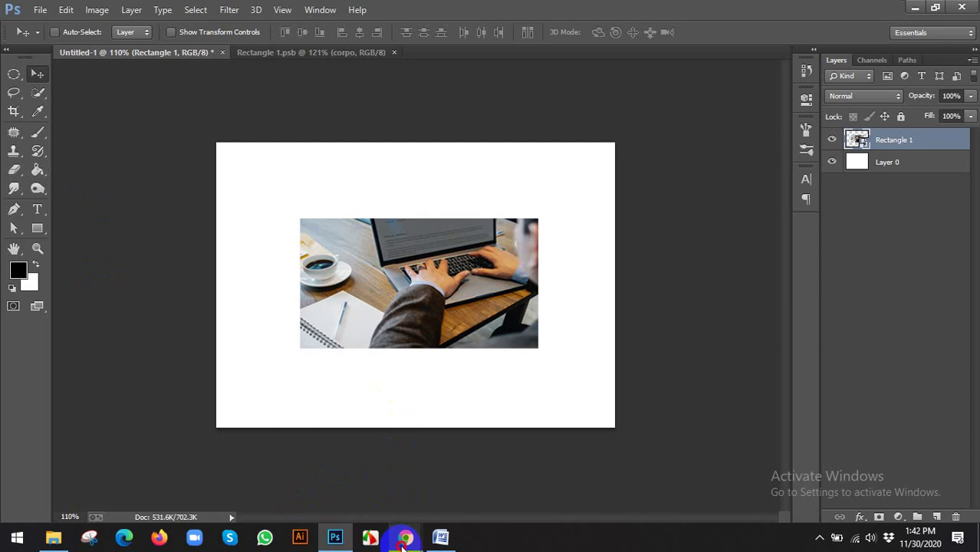
- Turn the microphone back on in Google Meet and return to Photoshop
left_click(402, 539)
left_click(314, 487)
left_click(294, 492)
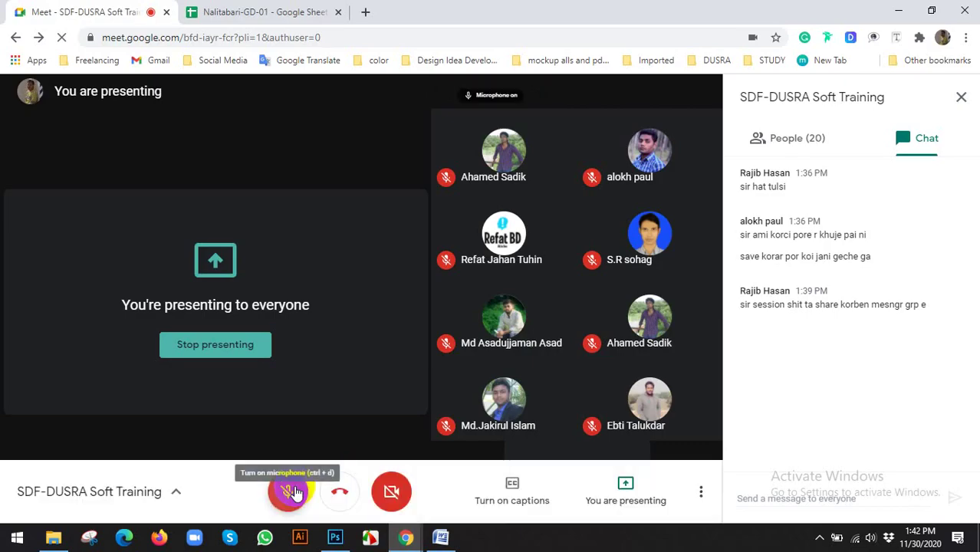
left_click(334, 538)
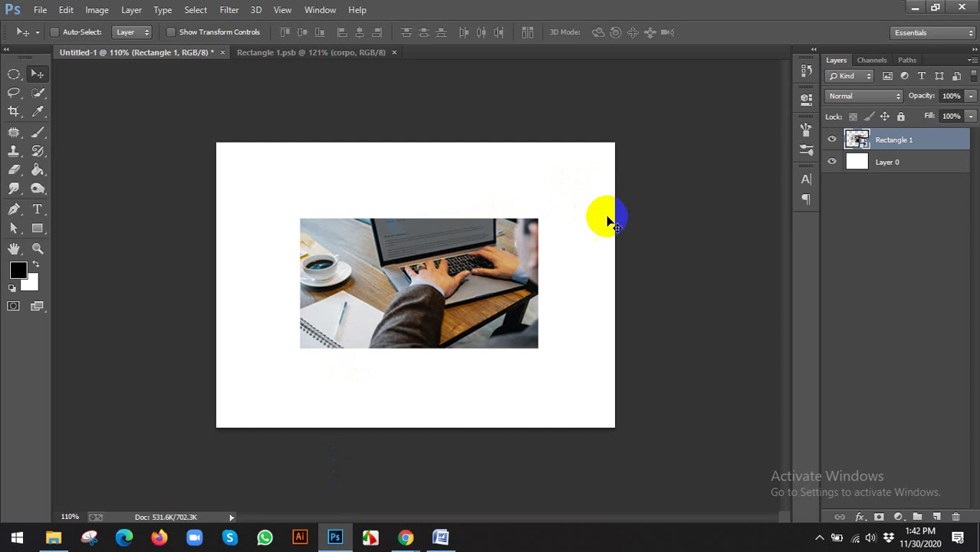
- Delete the Rectangle 1 layer and draw a black circle shape about 143 px in diameter near the middle of the canvas
key("Delete")
left_click_drag(43, 227, 86, 252)
left_click_drag(382, 249, 493, 376)
left_click(38, 77)
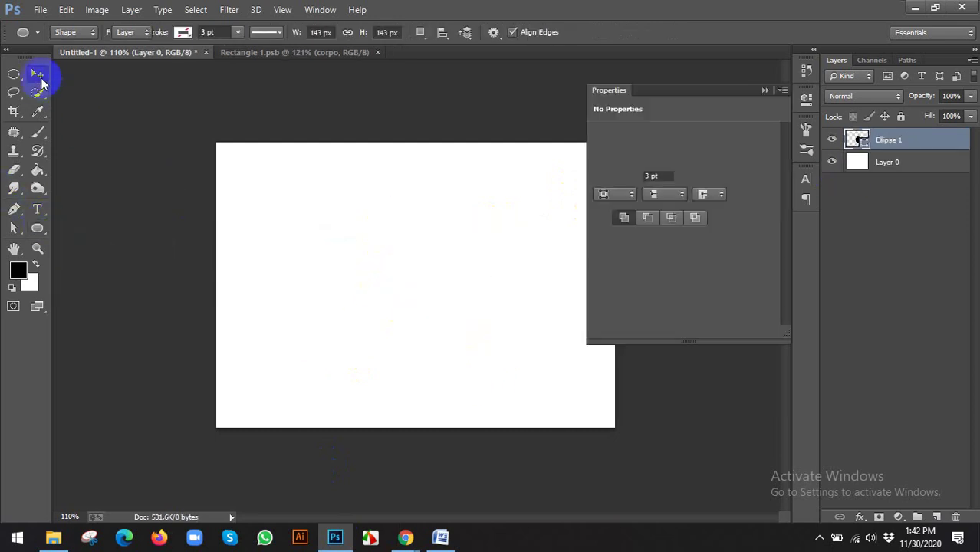
left_click_drag(457, 285, 425, 278)
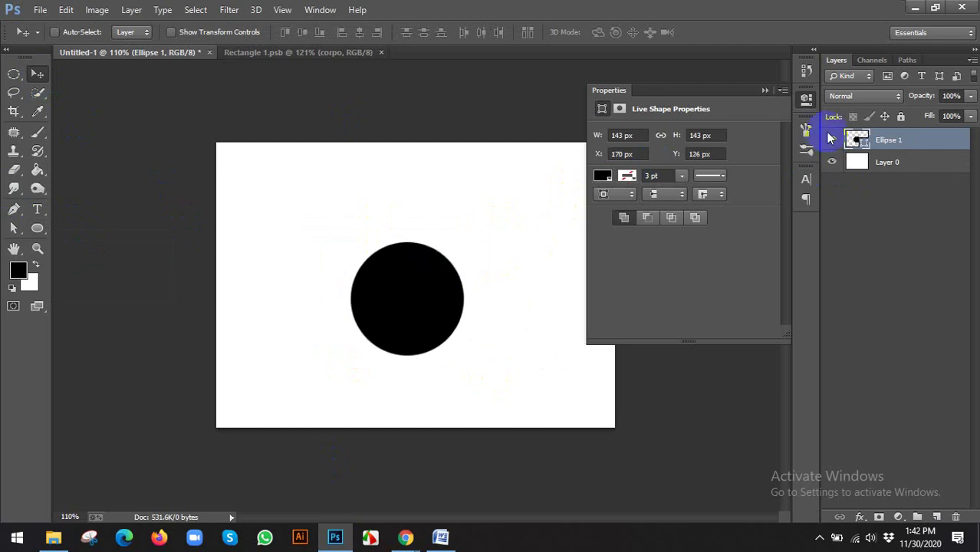
left_click(806, 98)
- Let the new participant into the Google Meet call and go back to Photoshop
mouse_move(410, 539)
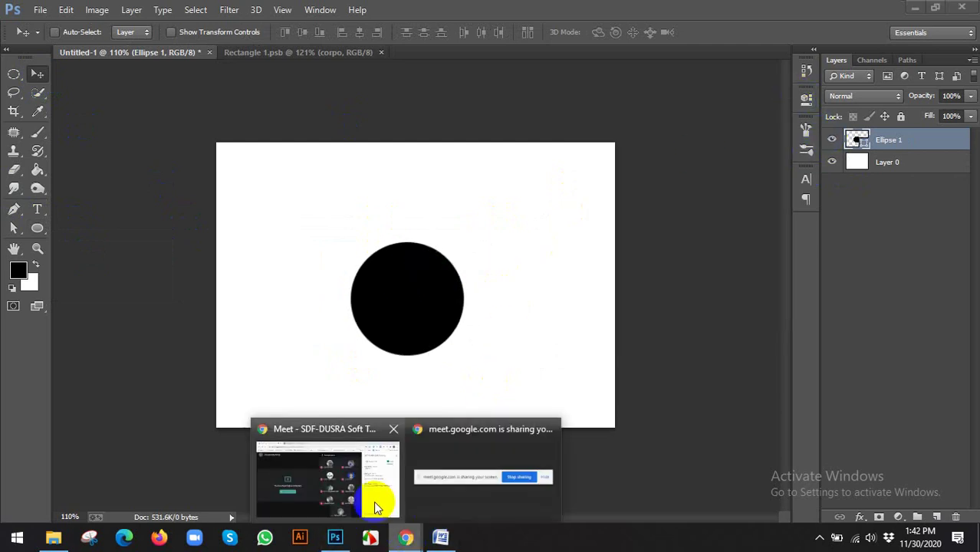
left_click(373, 501)
left_click(647, 168)
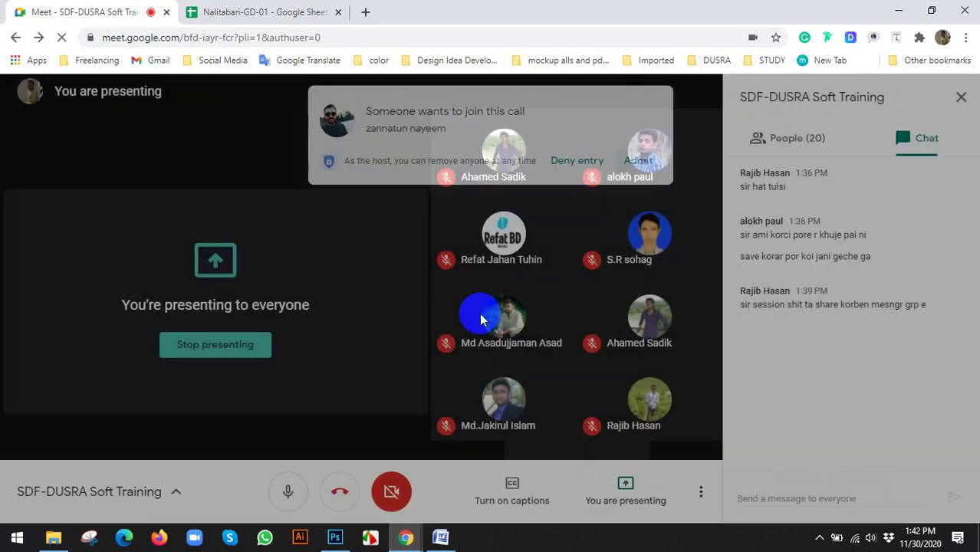
left_click(335, 537)
- Return to Photoshop, place corpo.jpg over the black circle and scale it down to 4.50%
left_click(408, 282)
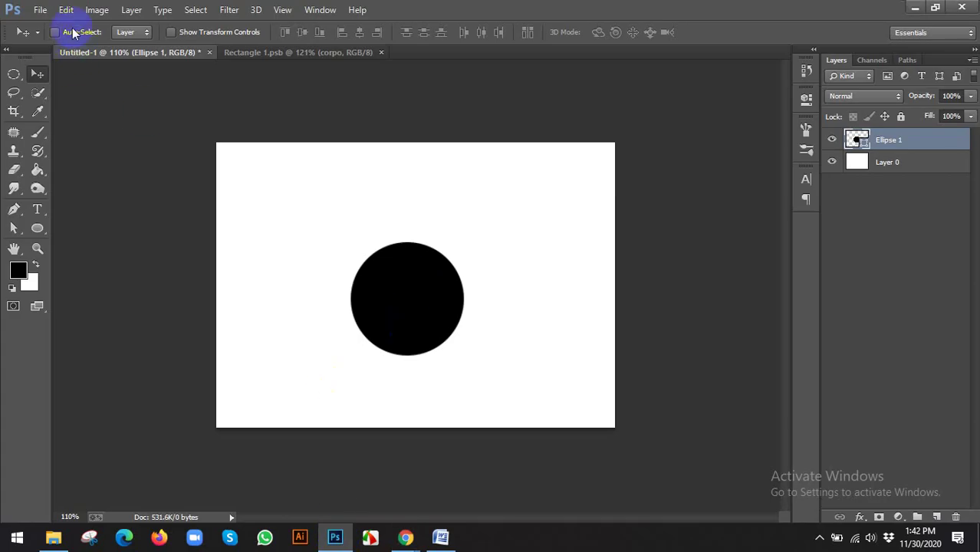
left_click(40, 10)
left_click(95, 244)
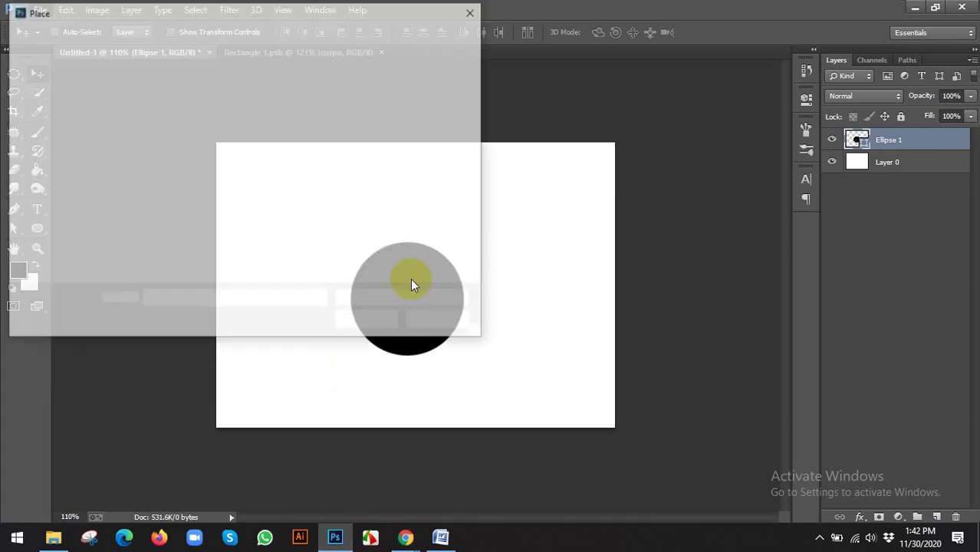
left_click(273, 159)
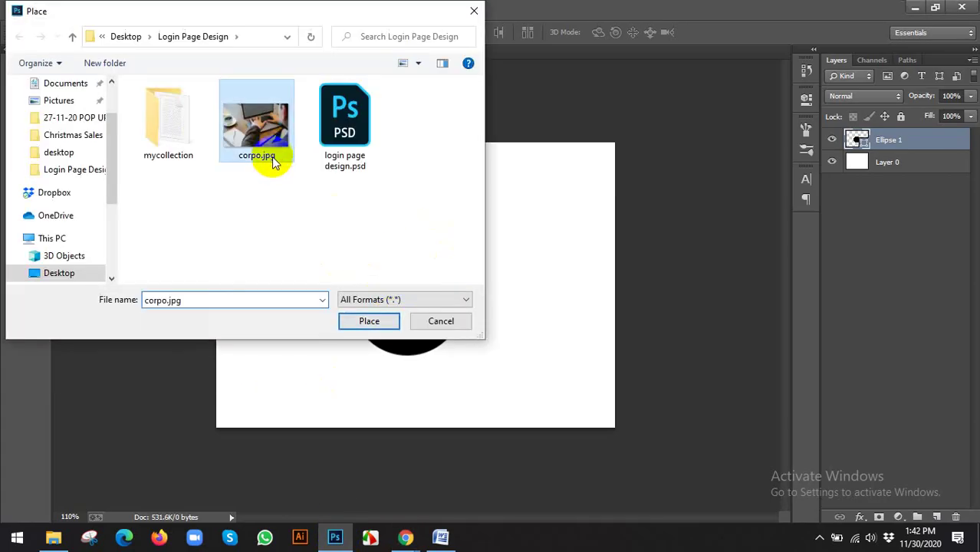
left_click(369, 321)
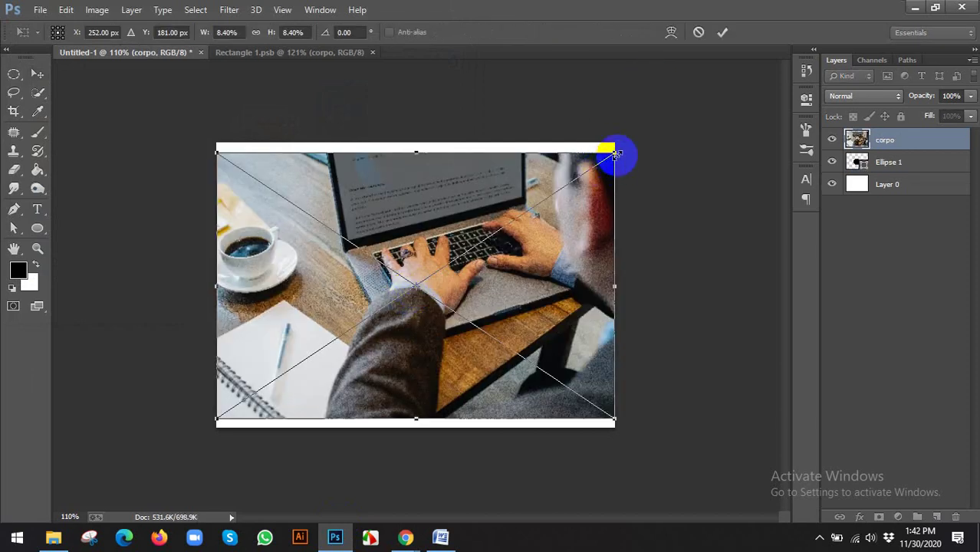
left_click_drag(595, 198, 500, 276)
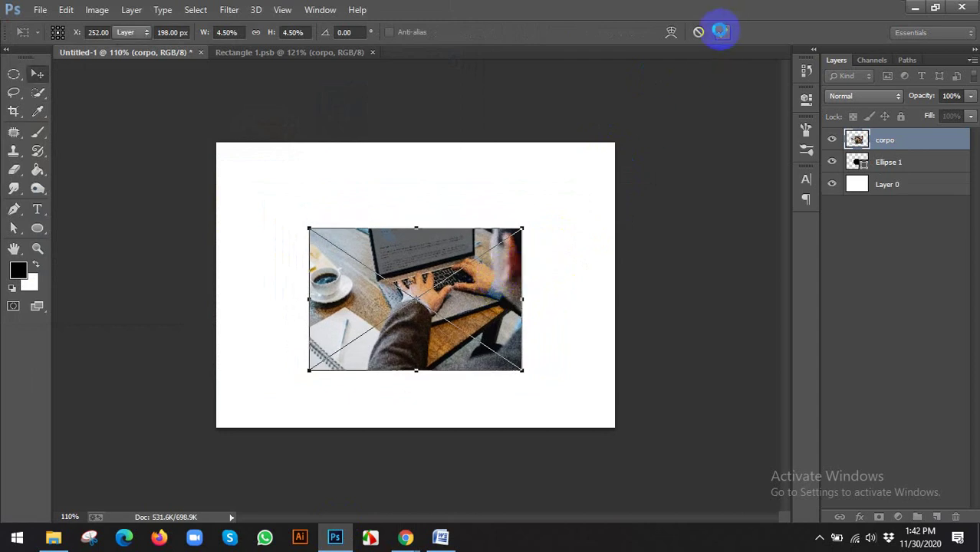
left_click(721, 32)
- Clip the corpo layer to the Ellipse 1 shape with a clipping mask
left_click(879, 139)
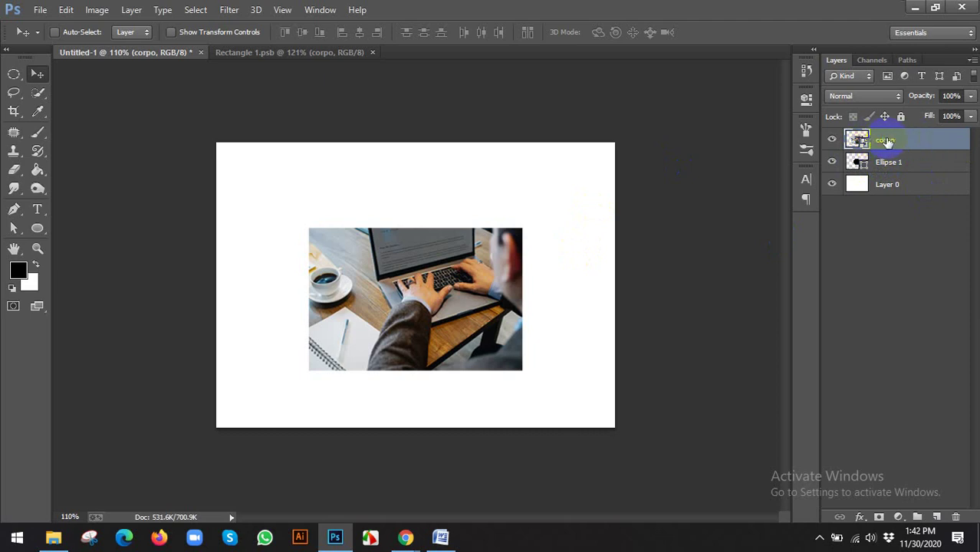
right_click(886, 142)
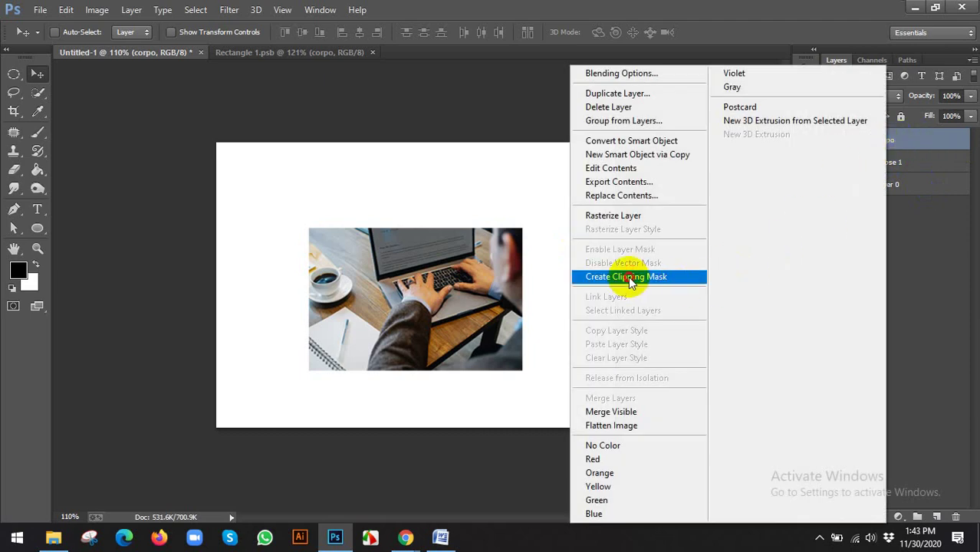
left_click(628, 279)
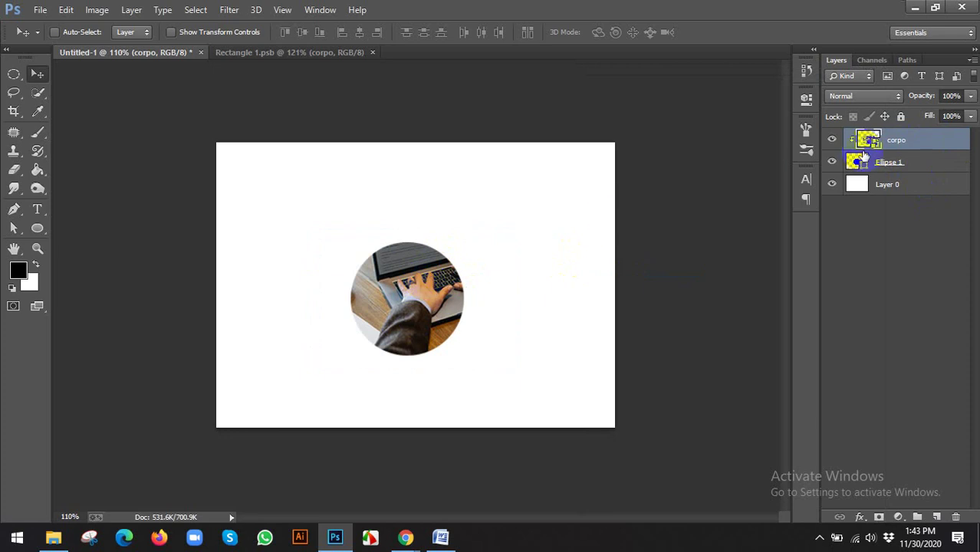
- Release the clipping mask, delete the corpo layer and toggle the visibility of Ellipse 1 off and on
left_click(864, 156, "alt")
key("Delete")
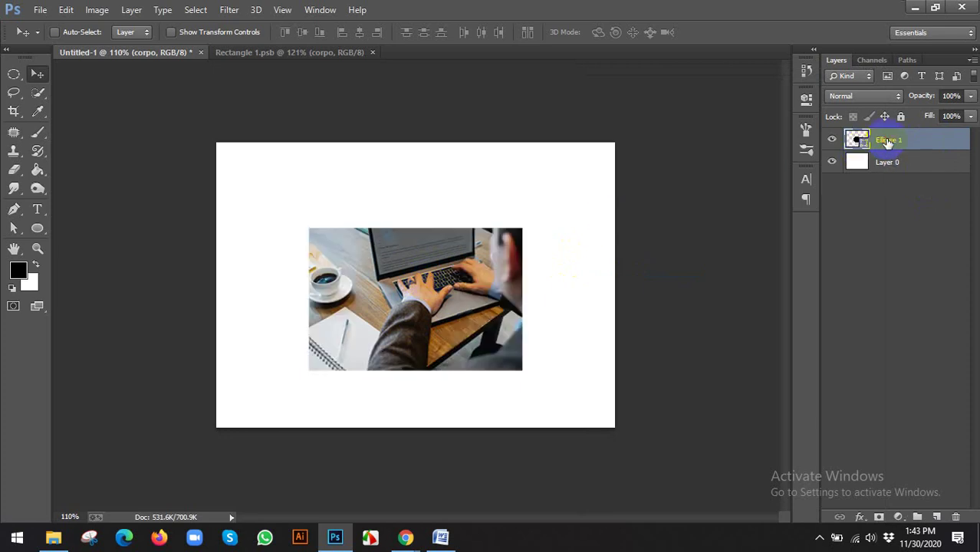
left_click(832, 142)
left_click(832, 141)
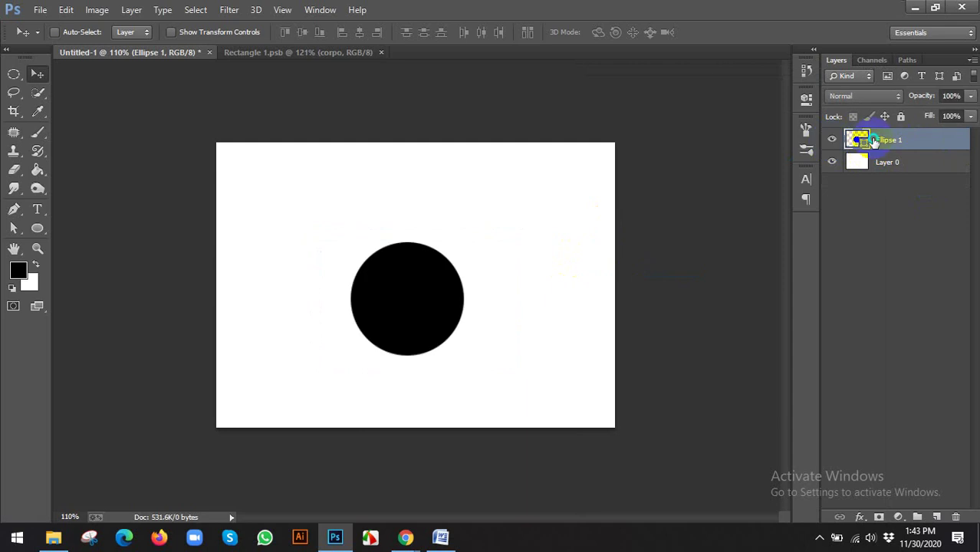
- Convert the Ellipse 1 layer to a smart object and open its contents for editing
right_click(867, 140)
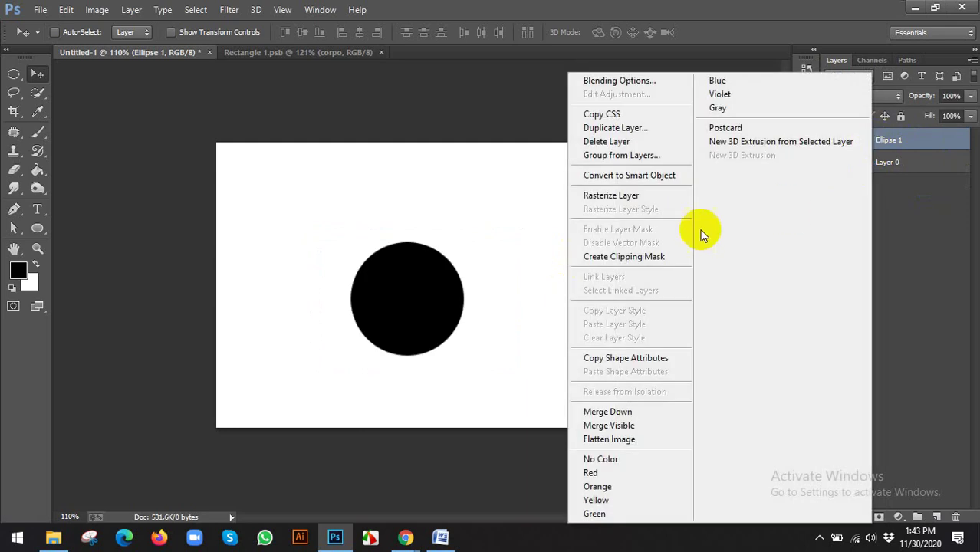
left_click(620, 175)
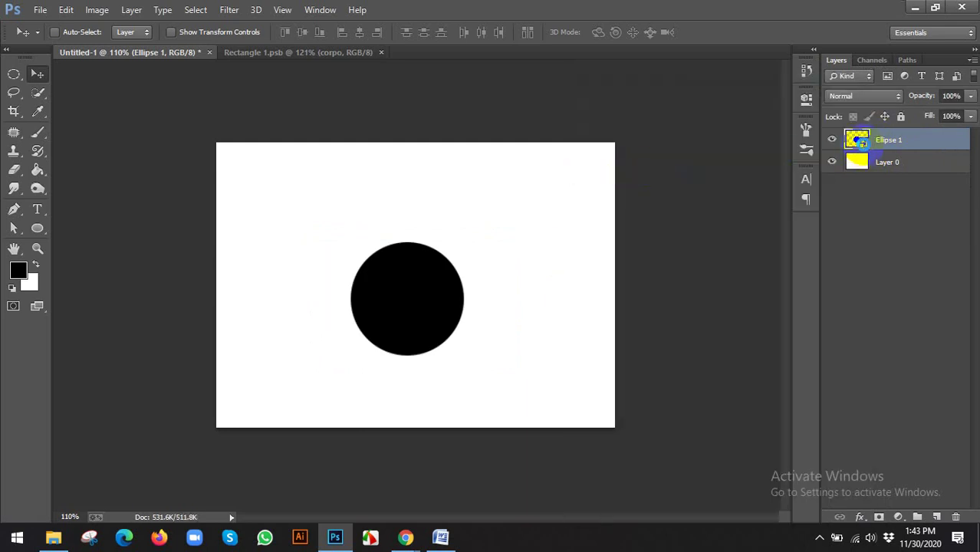
double_click(860, 141)
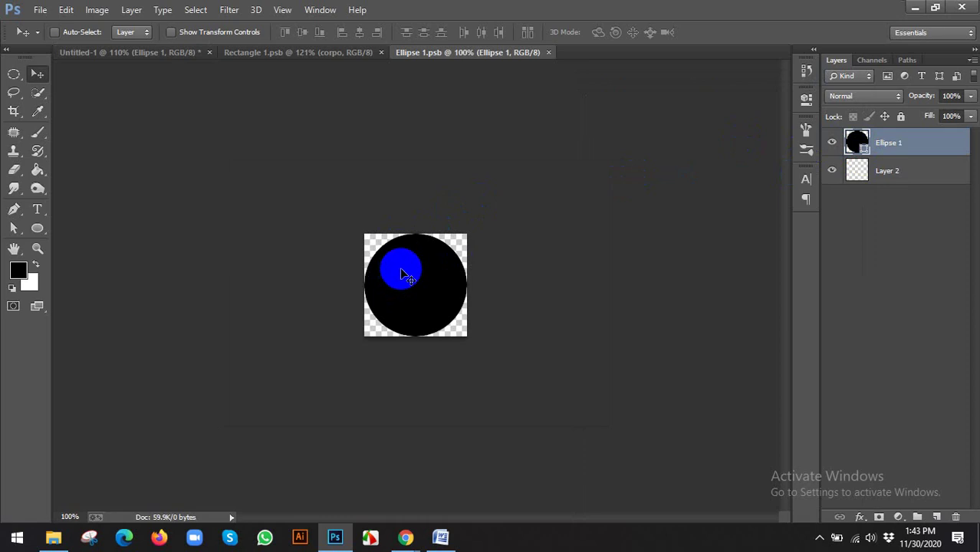
- Place corpo.jpg in the Ellipse 1.psb contents and enlarge it to cover the whole canvas
left_click(40, 10)
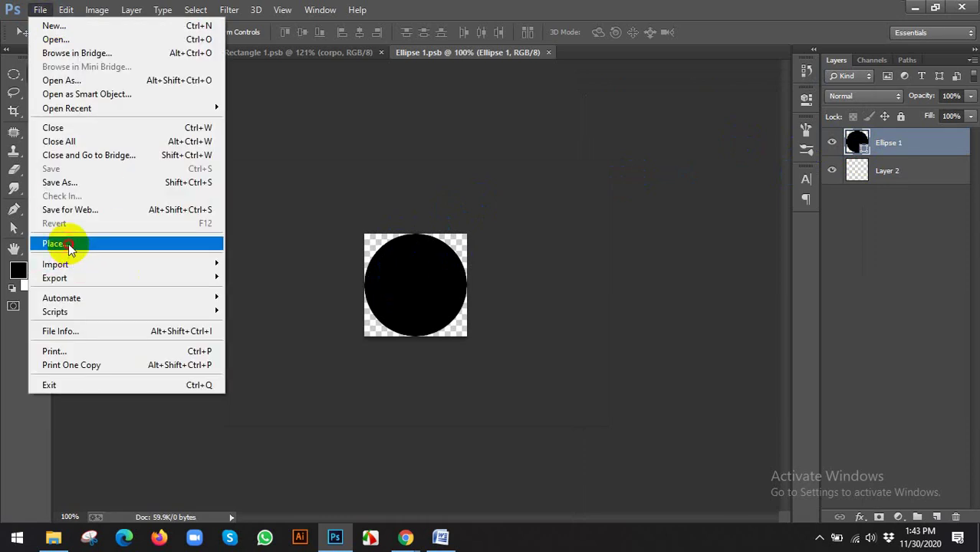
left_click(69, 245)
left_click(247, 153)
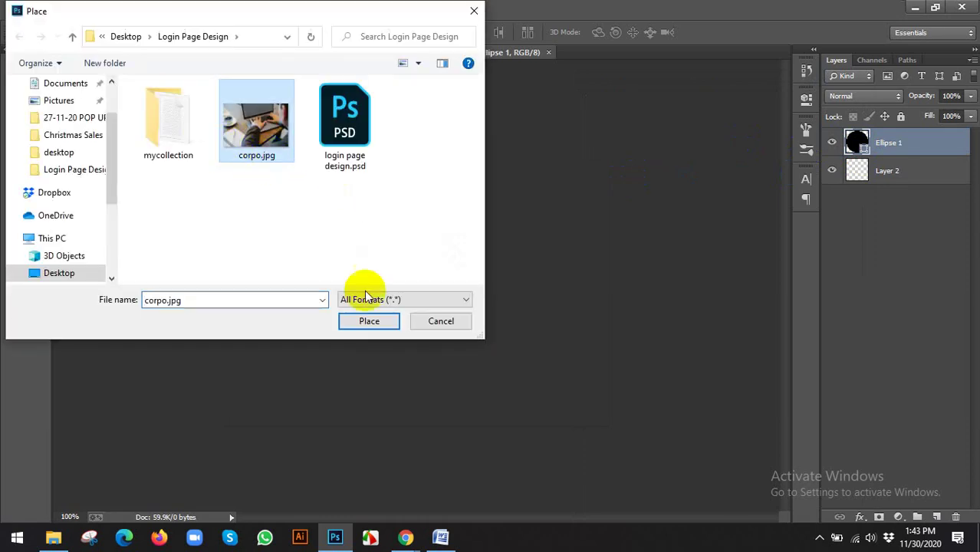
left_click(375, 322)
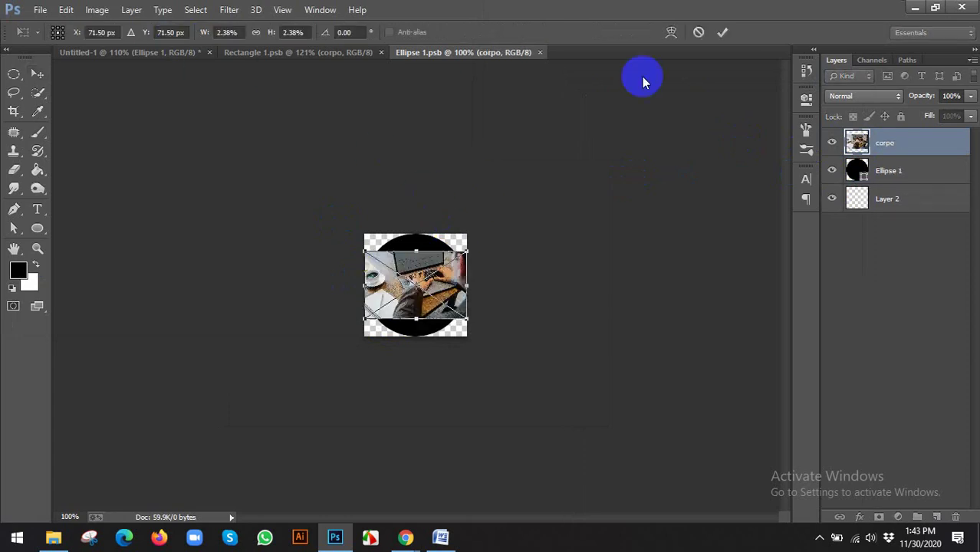
left_click_drag(466, 336, 526, 361)
left_click(720, 40)
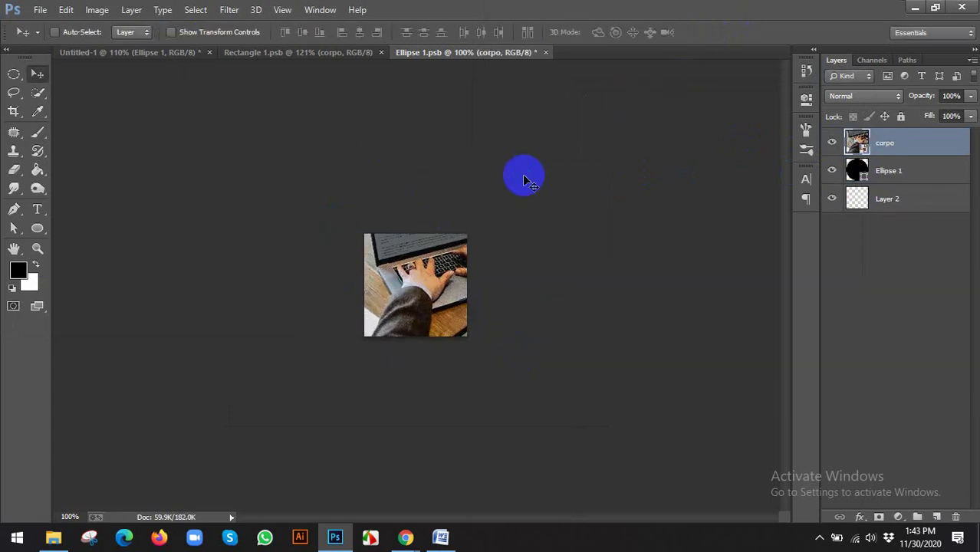
- Save the Ellipse 1.psb contents and compare them with the updated smart object in Untitled-1
left_click(164, 53)
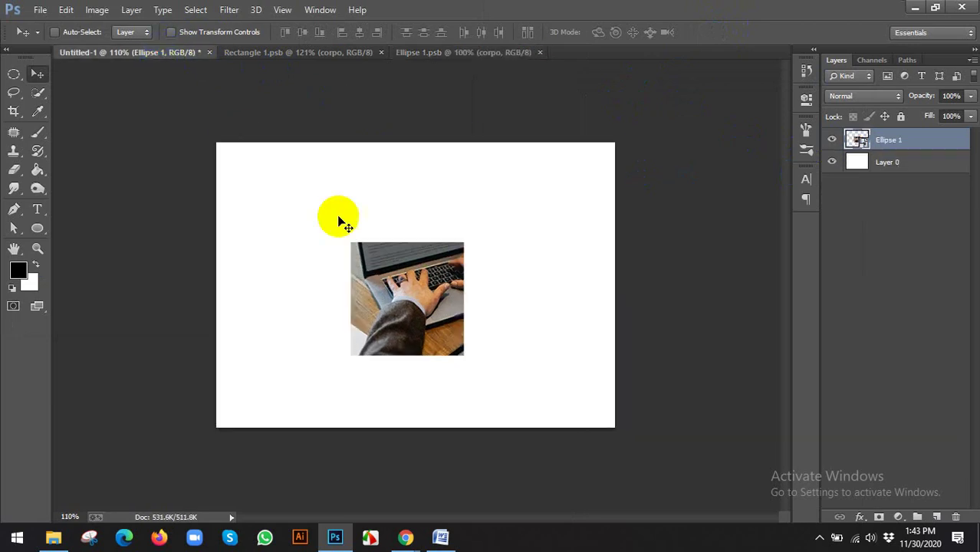
left_click(415, 54)
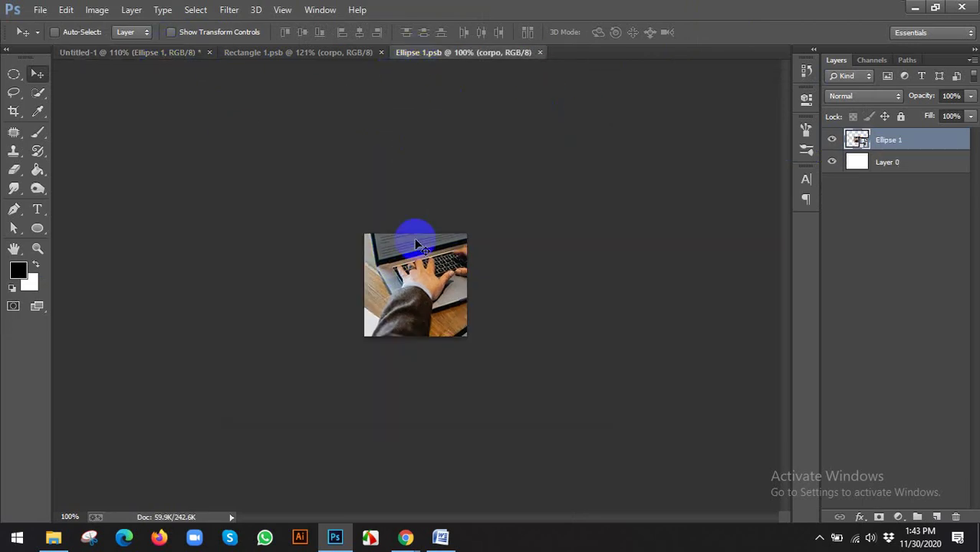
left_click(144, 53)
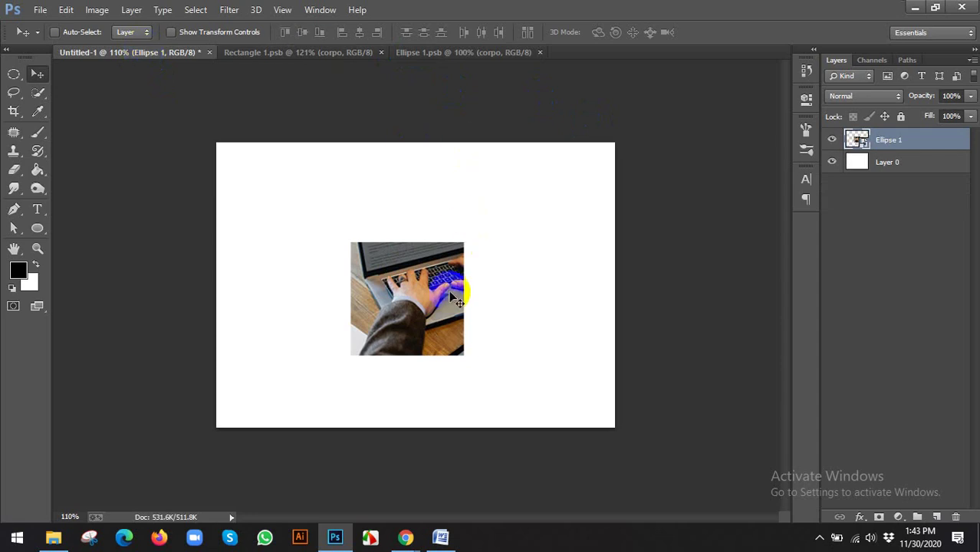
- Switch to Google Meet and admit the waiting participant to the call
mouse_move(405, 536)
left_click(361, 503)
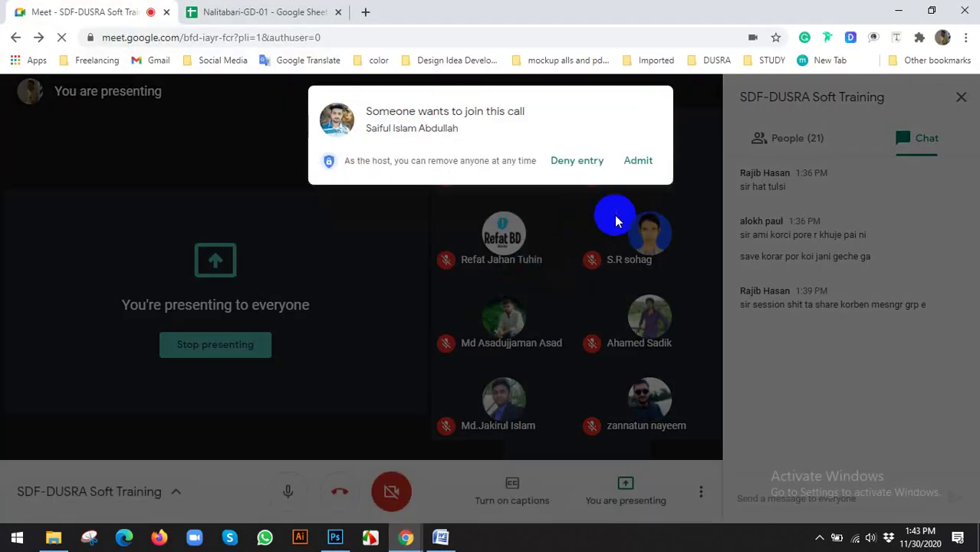
left_click(636, 163)
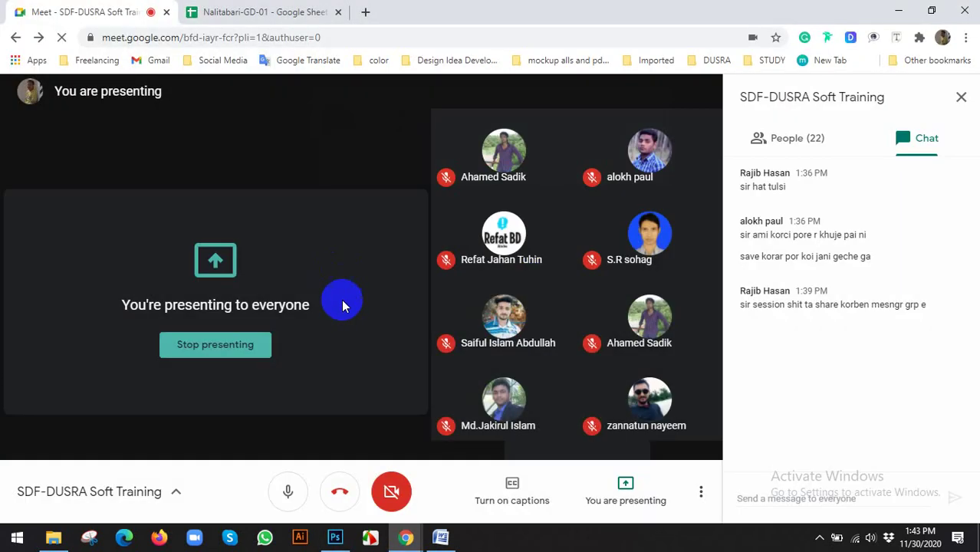
- Check the Session 09 topics in the Word course outline, then return to Photoshop
left_click(335, 537)
left_click(441, 537)
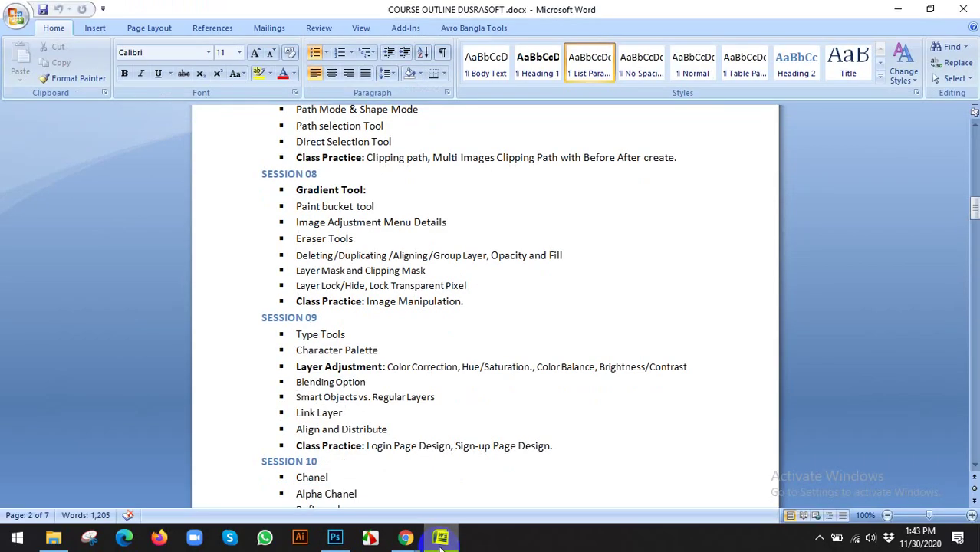
left_click(441, 537)
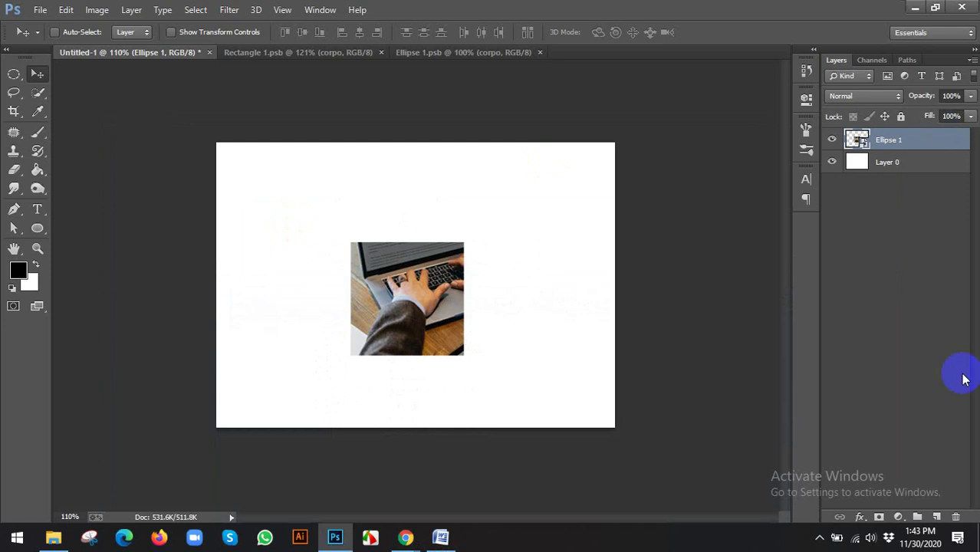
left_click(897, 517)
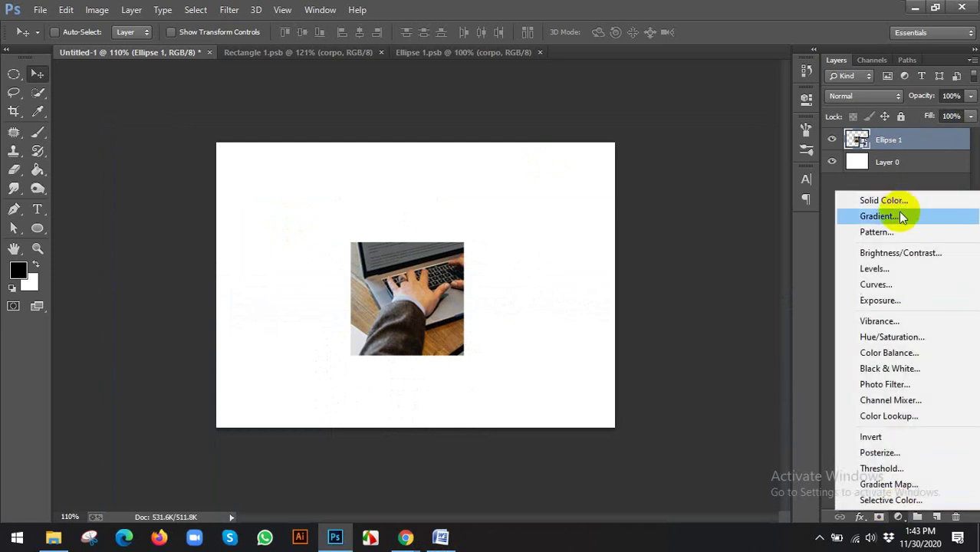
left_click(856, 520)
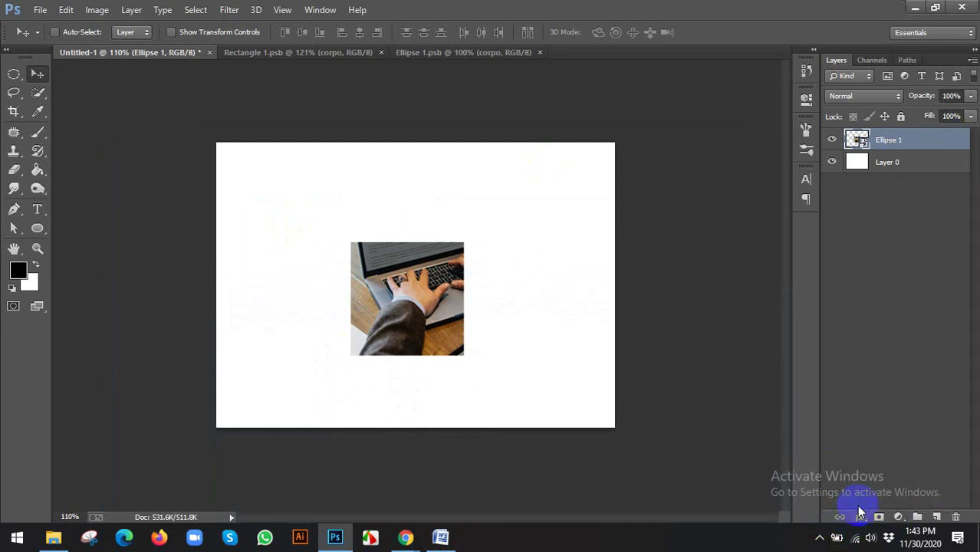
left_click(859, 512)
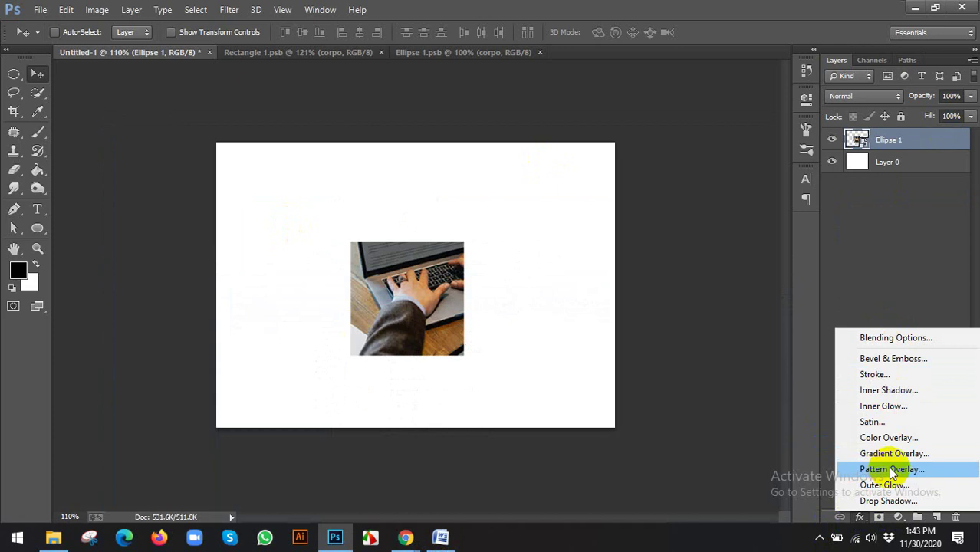
left_click(381, 246)
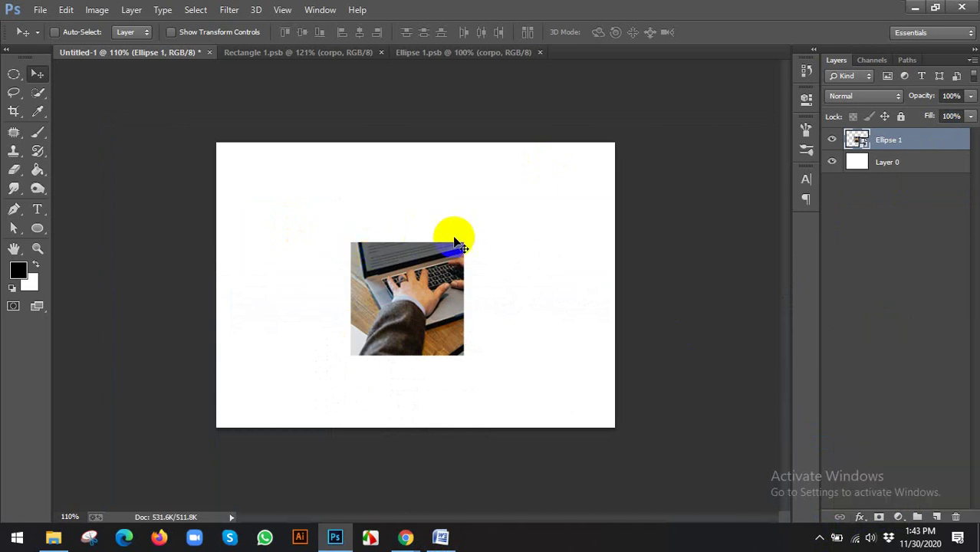
- Try a drop shadow on the Ellipse 1 smart object, testing 57% and 0% noise and a 3 px distance, and cancel it
left_click(859, 517)
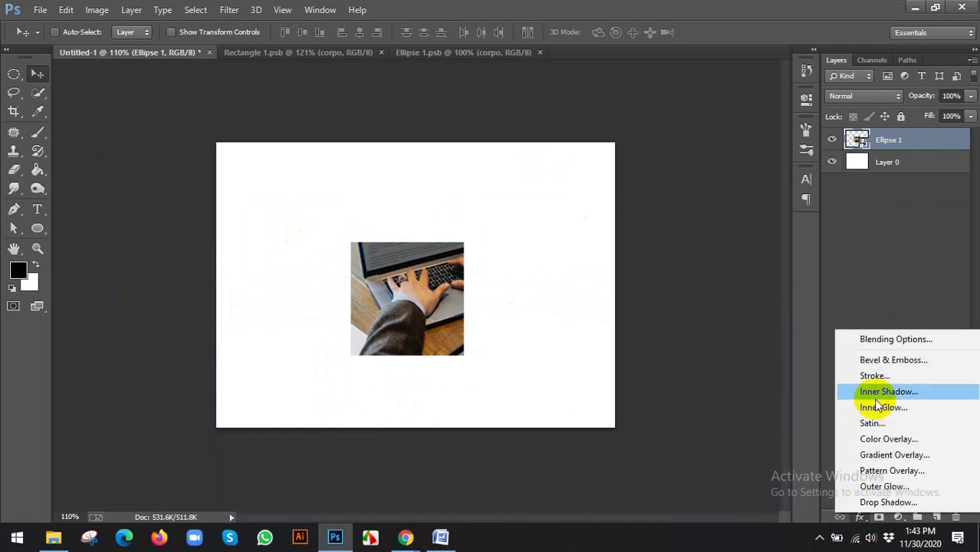
left_click(866, 500)
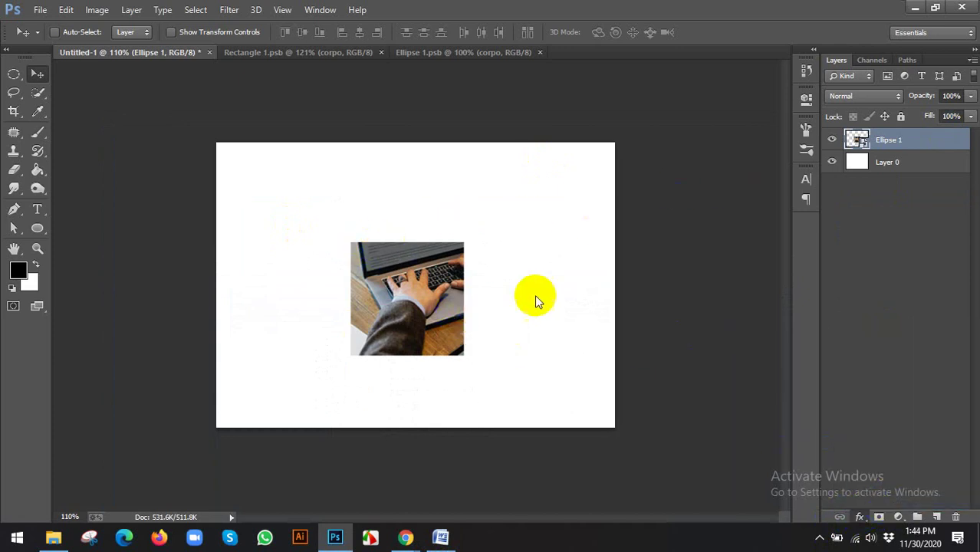
left_click_drag(583, 178, 752, 177)
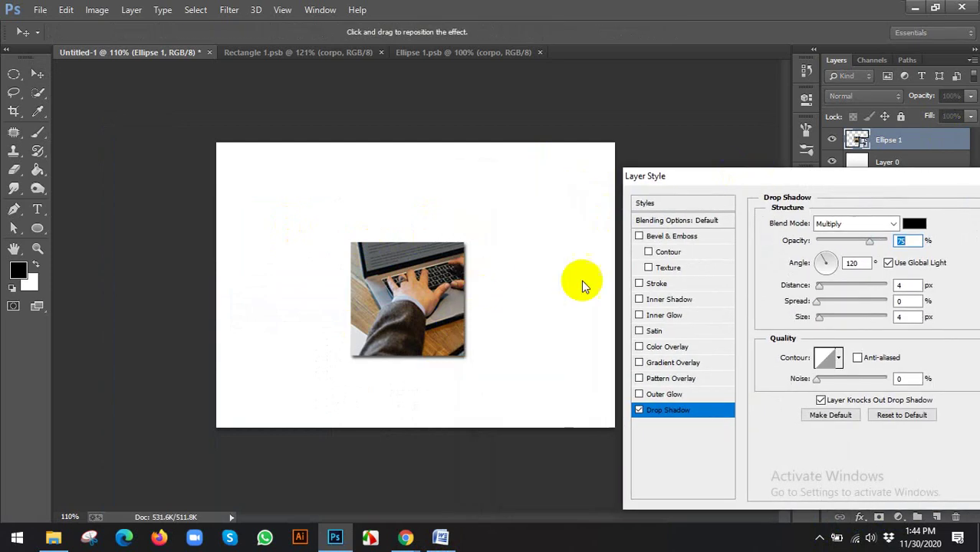
left_click(798, 378)
left_click(857, 378)
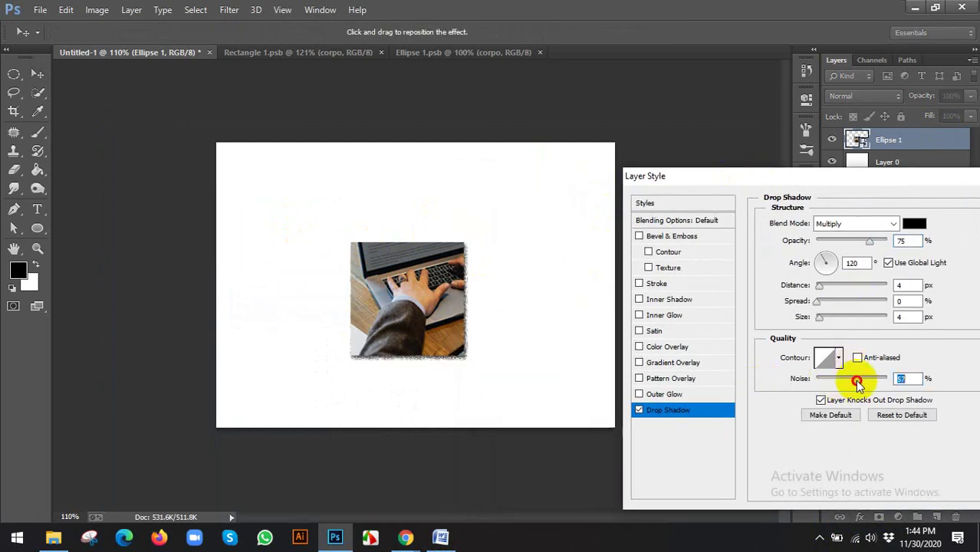
left_click_drag(858, 381, 734, 372)
mouse_move(821, 284)
left_mouse_down()
mouse_move(835, 286)
mouse_move(820, 288)
left_mouse_up()
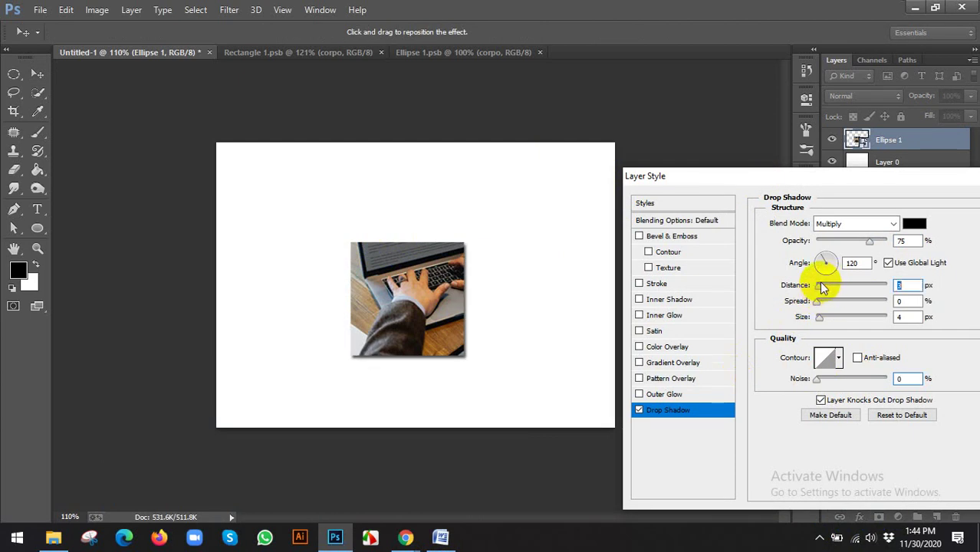
left_click_drag(925, 183, 792, 184)
left_click(884, 225)
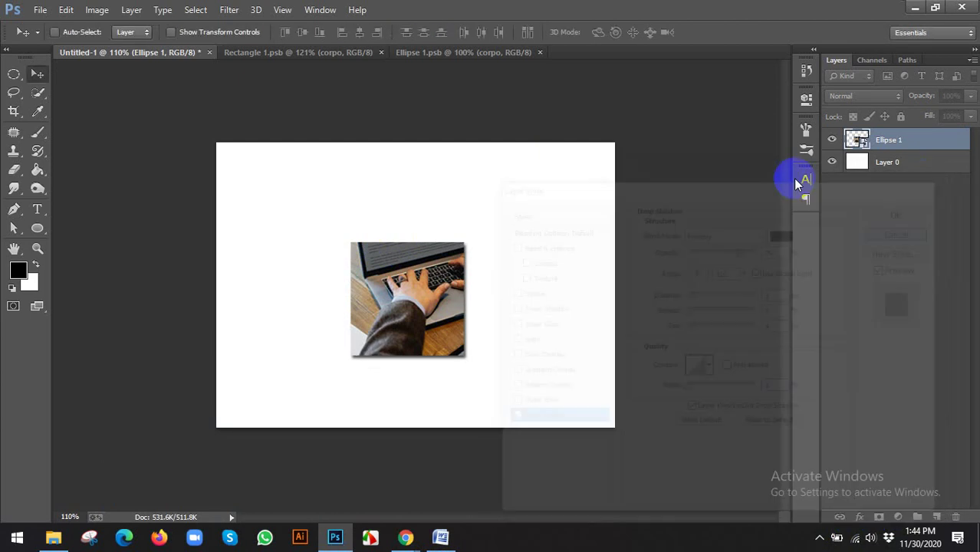
- Check which image adjustments are available for the Ellipse 1 smart object
left_click(106, 9)
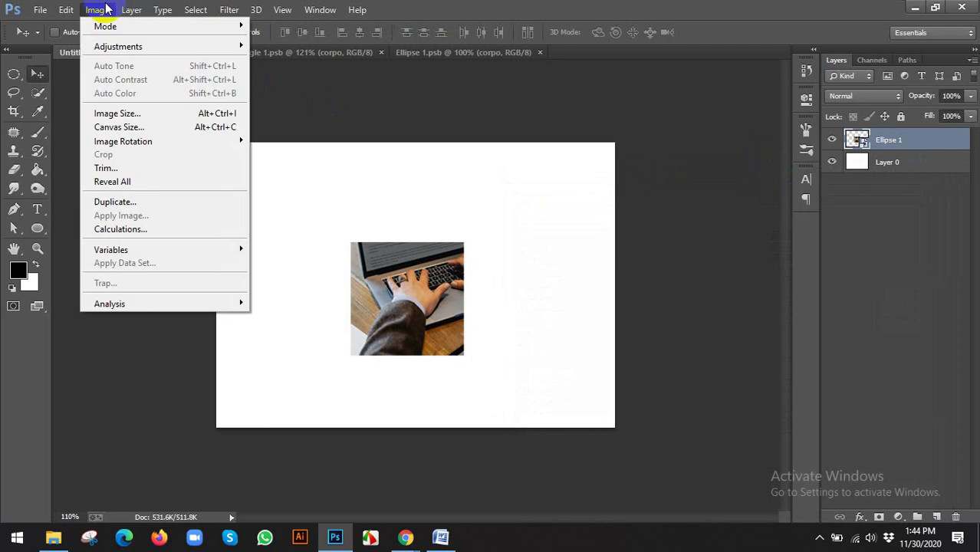
mouse_move(109, 46)
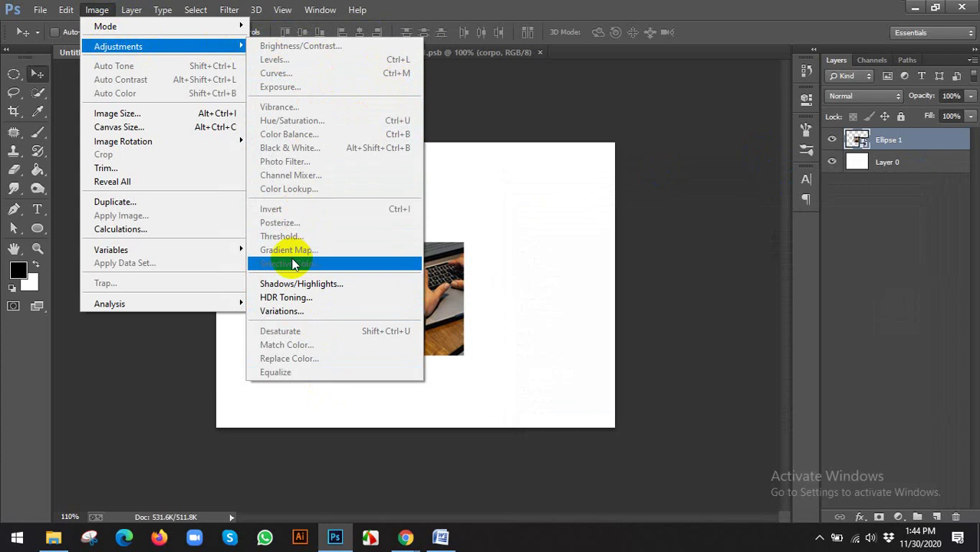
left_click(587, 22)
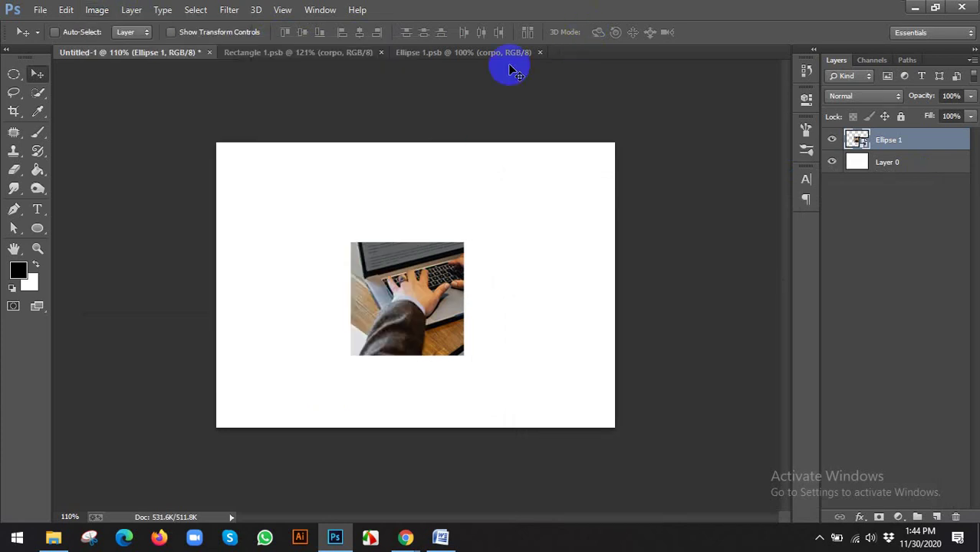
- Close all open documents without saving the changes to Untitled-1
right_click(171, 56)
left_click(257, 96)
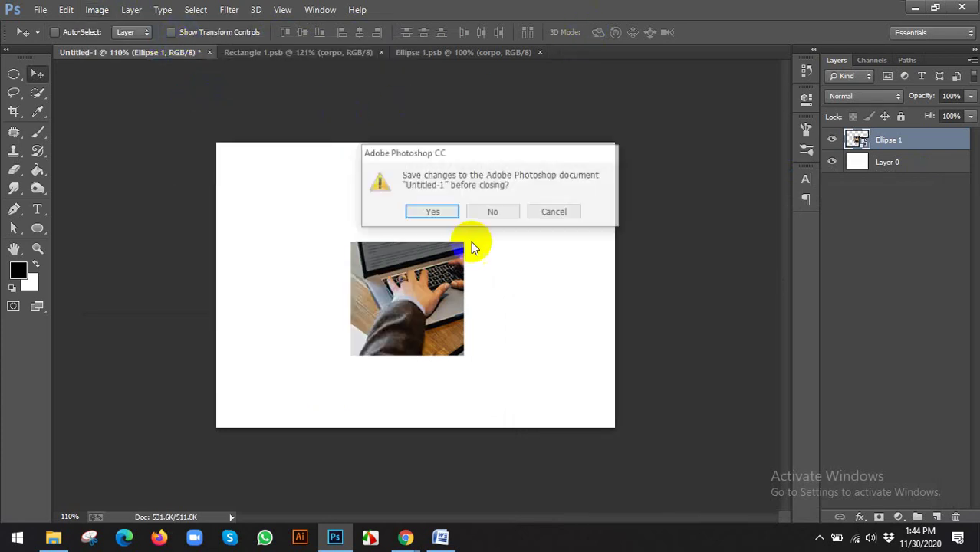
left_click(505, 215)
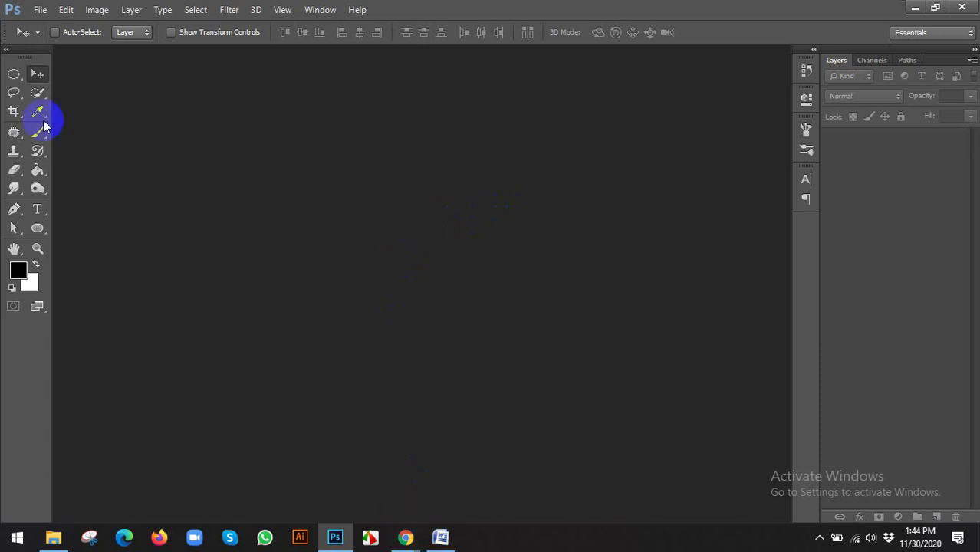
- Create a new 1000 by 1000 pixel RGB document at 72 pixels/inch with a white background
left_click(41, 8)
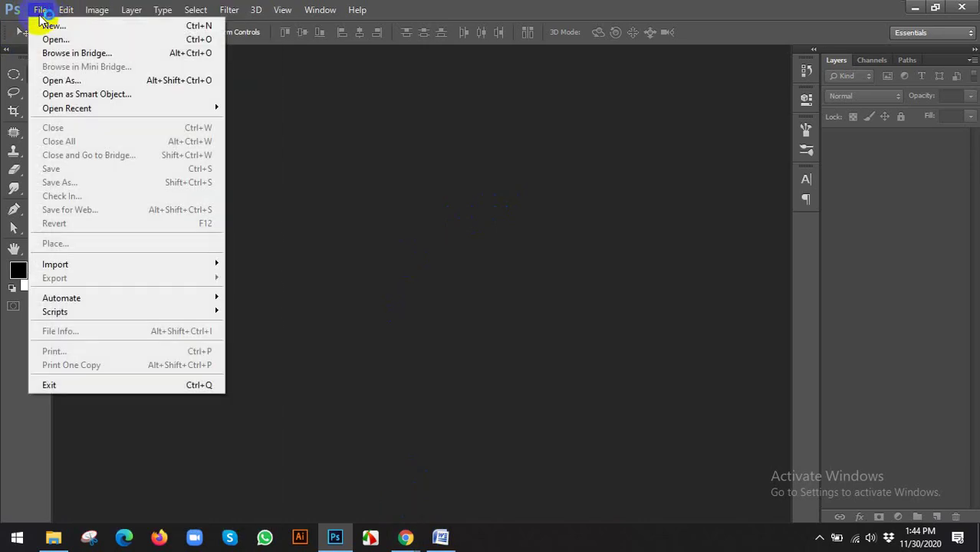
left_click(46, 27)
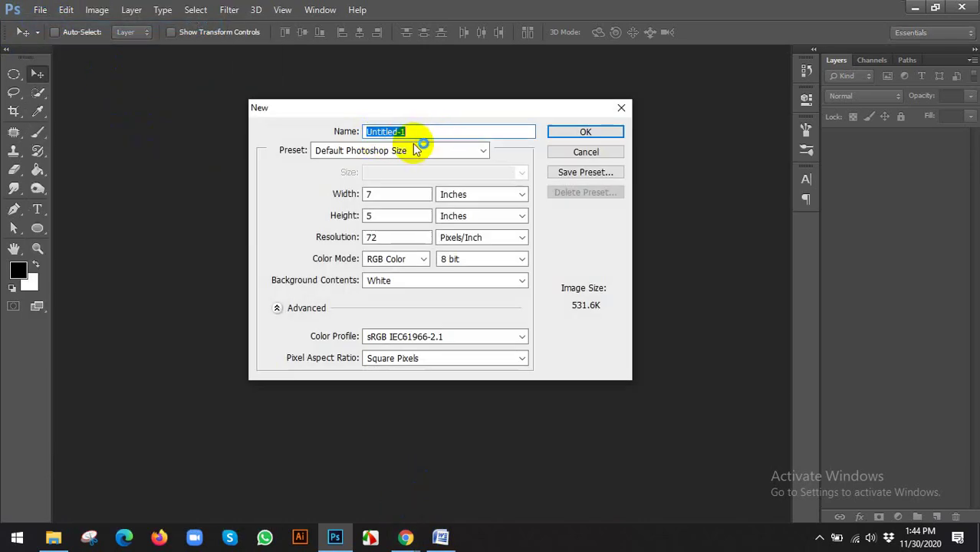
left_click(458, 194)
left_click(448, 207)
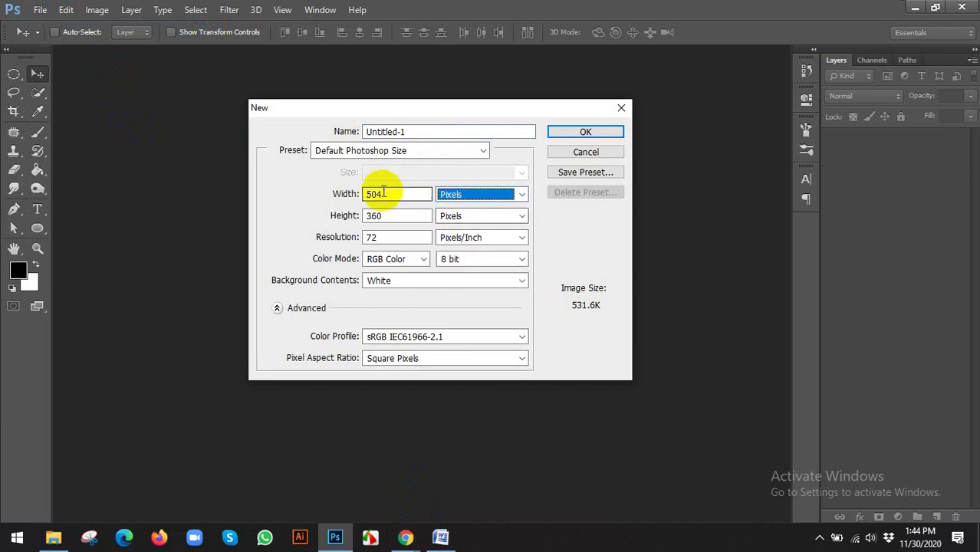
left_click_drag(383, 194, 328, 193)
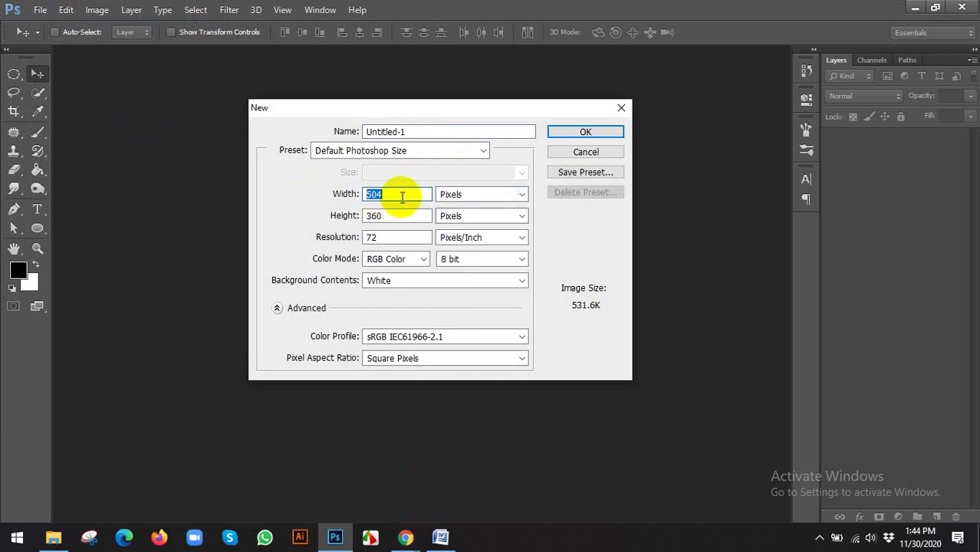
type("1000")
key("Tab")
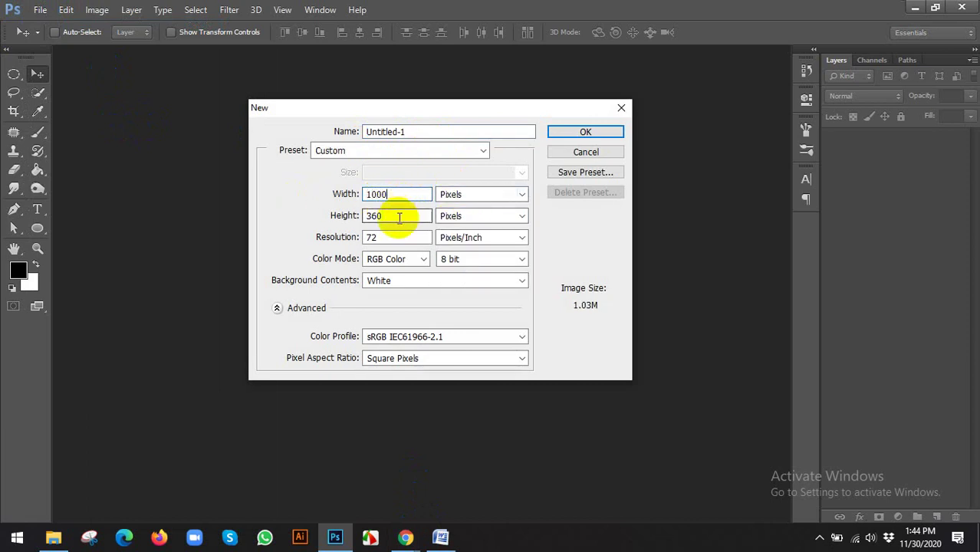
type("1000")
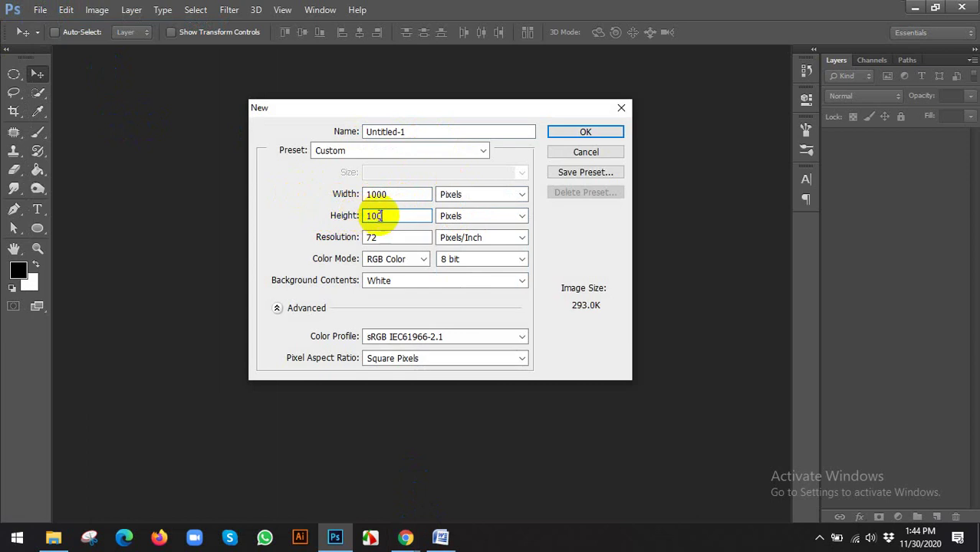
key("Tab")
left_click(559, 133)
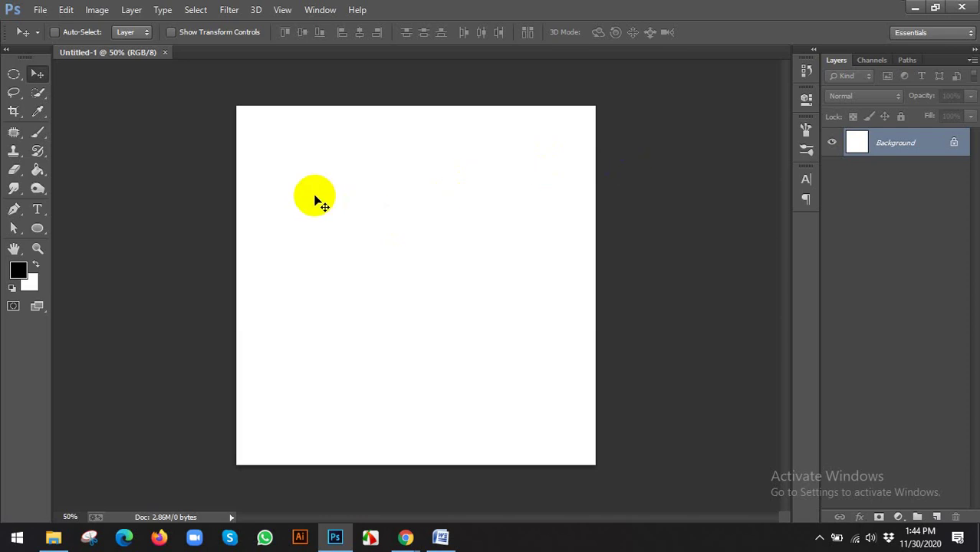
- Draw a full-height rectangle shape about 592 by 1002 px from the canvas's left edge and fill it with salmon
left_click_drag(37, 228, 100, 226)
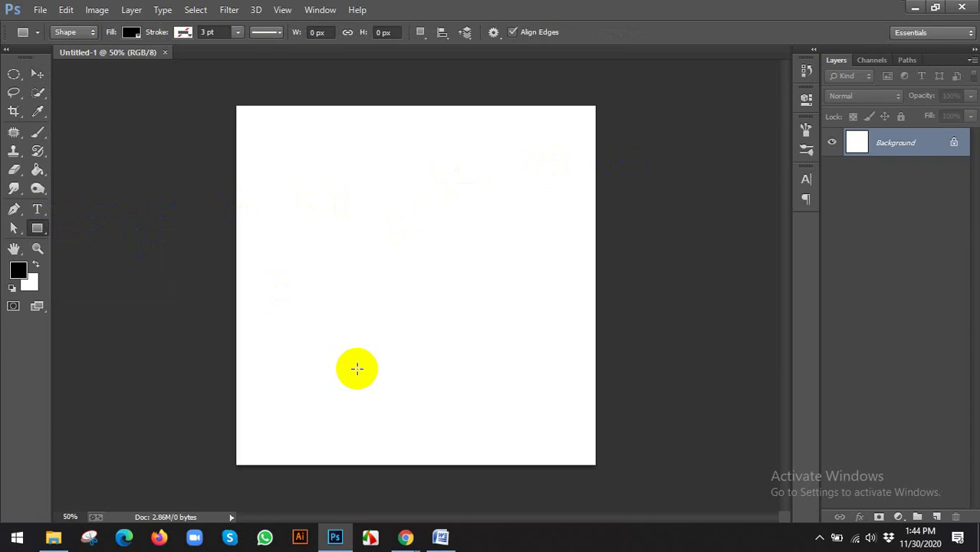
left_click_drag(240, 113, 449, 464)
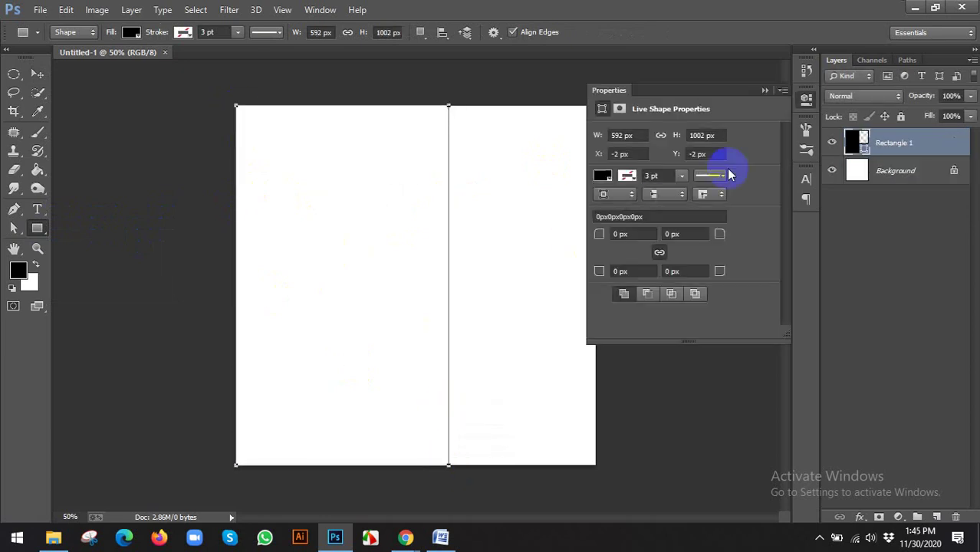
left_click(132, 33)
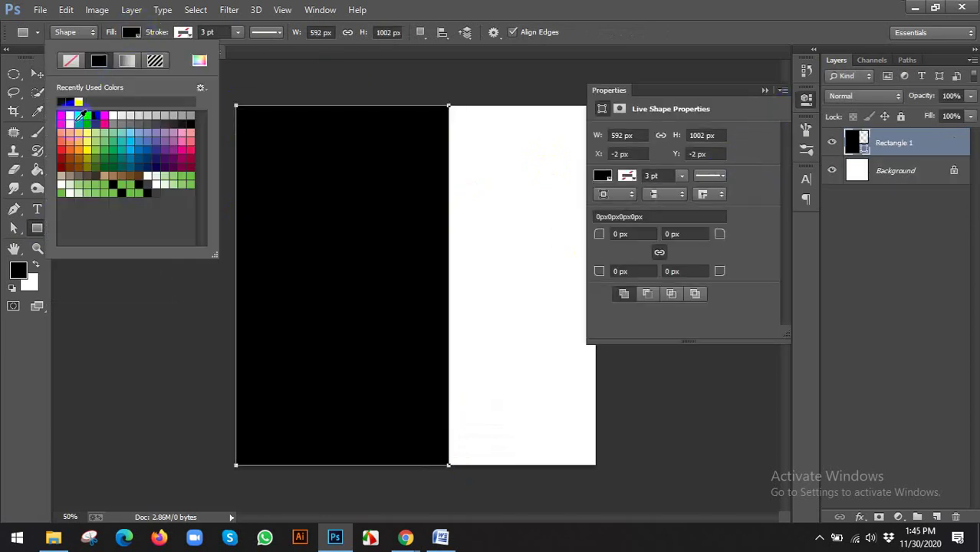
left_click(67, 132)
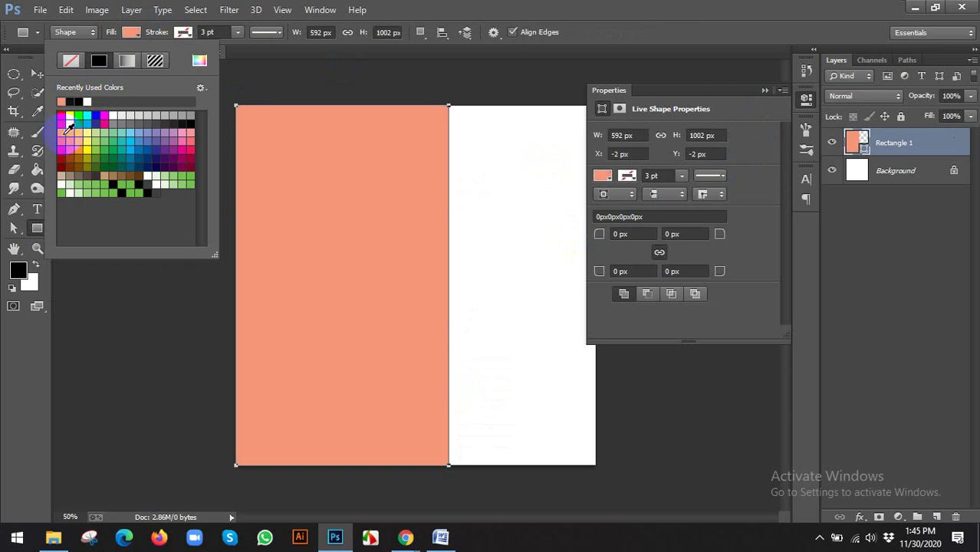
left_click(46, 76)
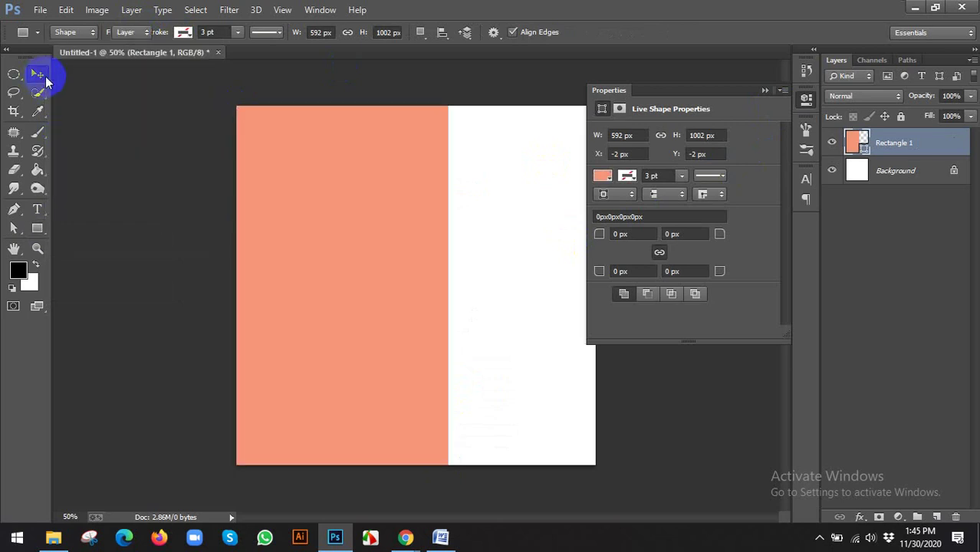
left_click(806, 100)
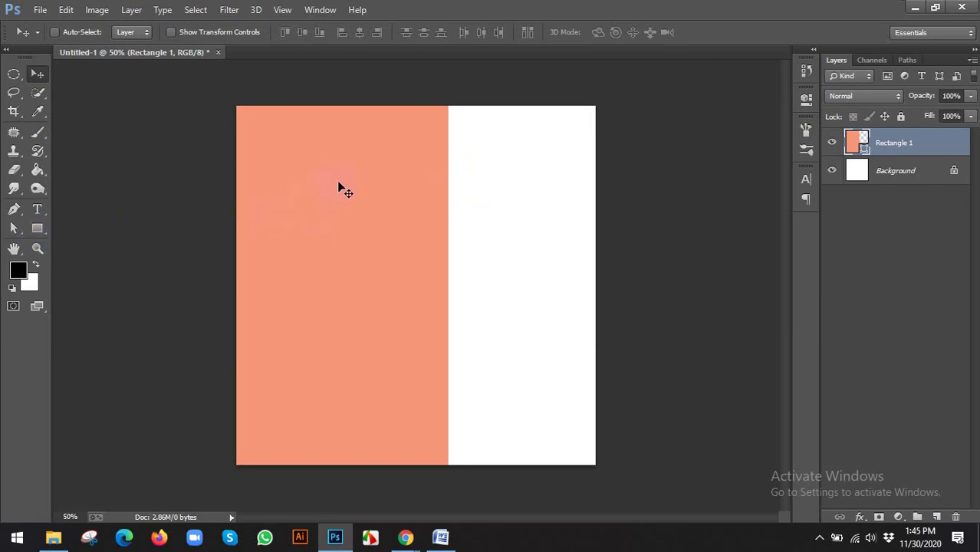
- Try skewing the rectangle's lower-right corner inward to a horizontal skew of -20.87°, and undo the transform
key("ctrl+t")
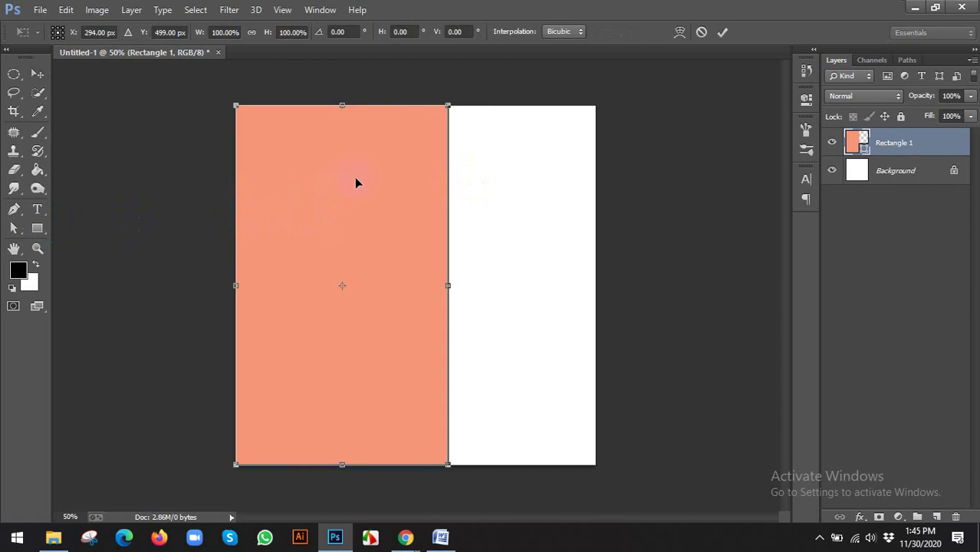
right_click(356, 178)
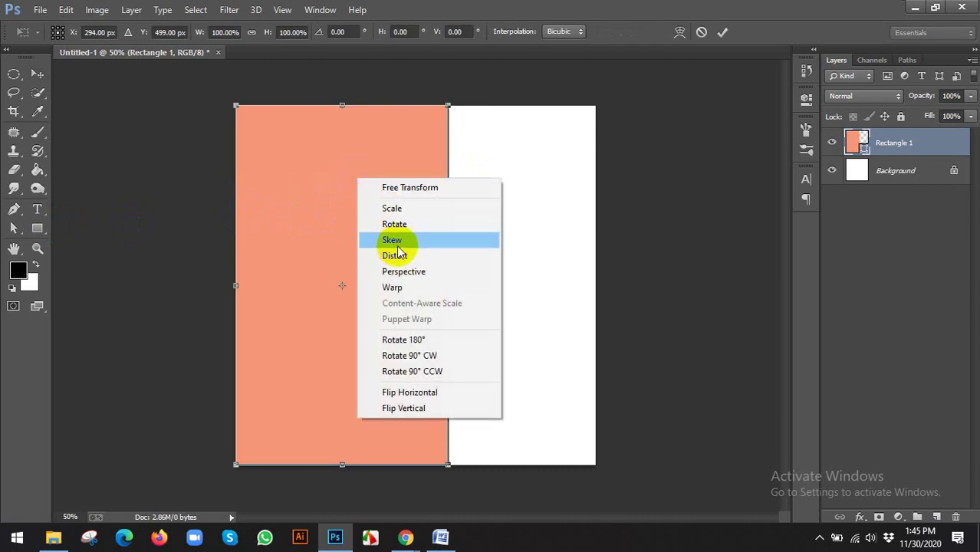
left_click(416, 145)
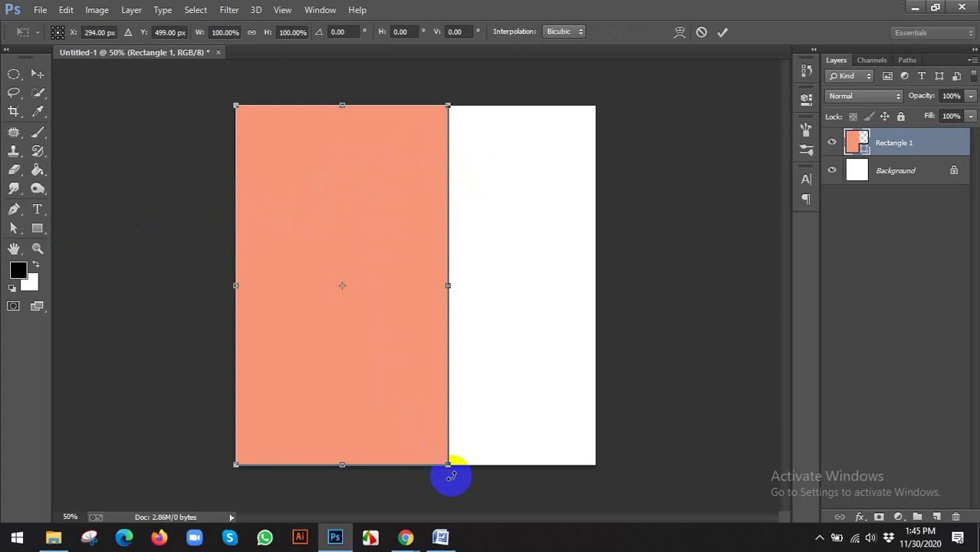
left_click_drag(449, 468, 311, 466)
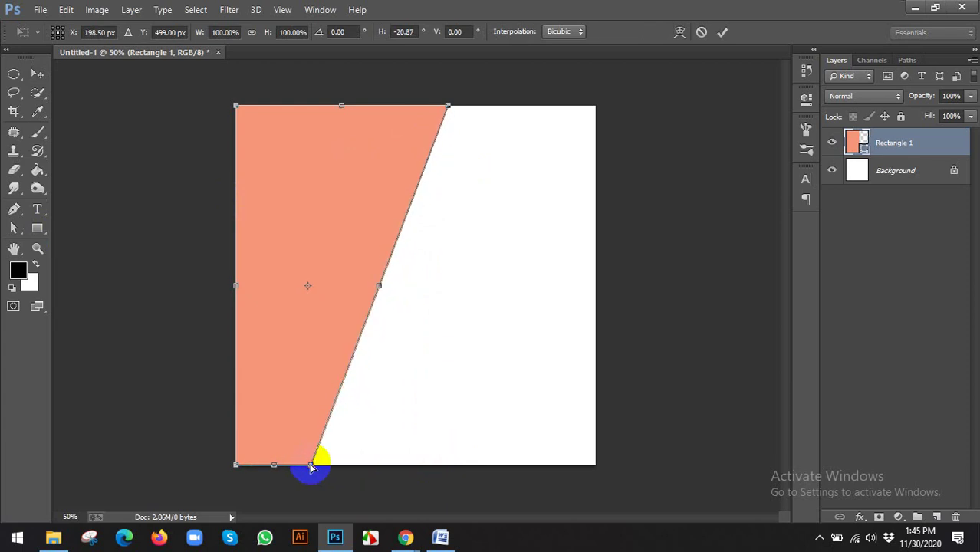
left_click(723, 32)
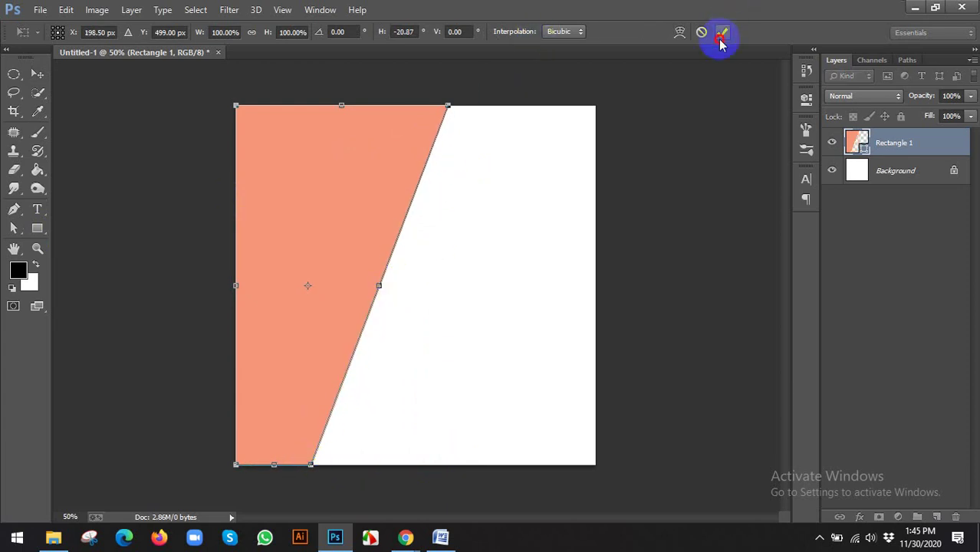
scroll(431, 241, "down", 1)
scroll(433, 244, "up", 1)
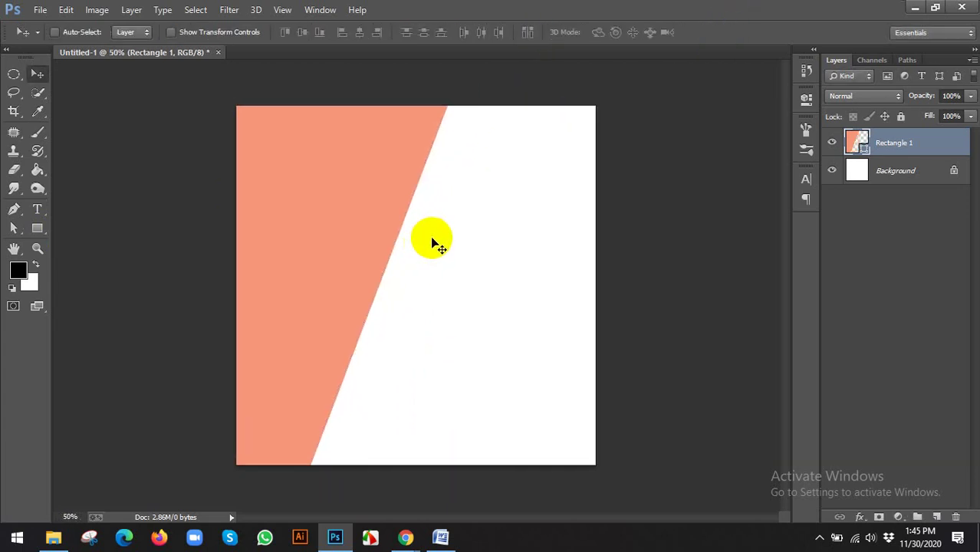
key("ctrl+z")
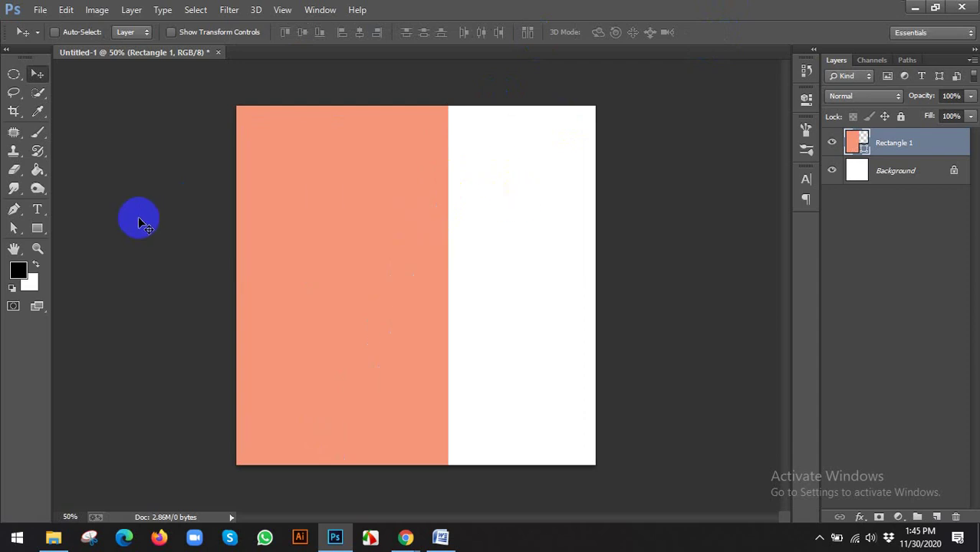
- Select the whole rectangle path with the Path Selection tool and shift it slightly on the canvas
left_click(26, 234)
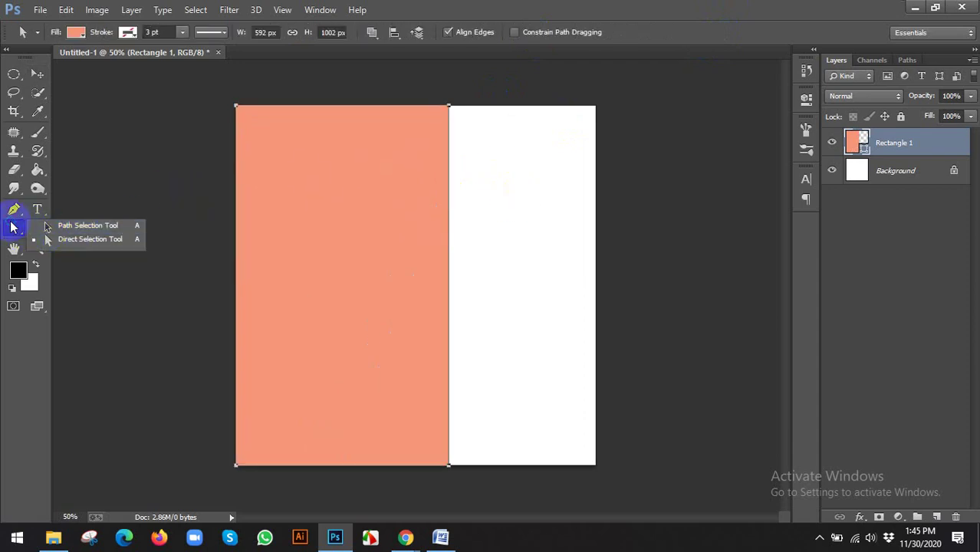
left_click(3, 227)
right_click(8, 231)
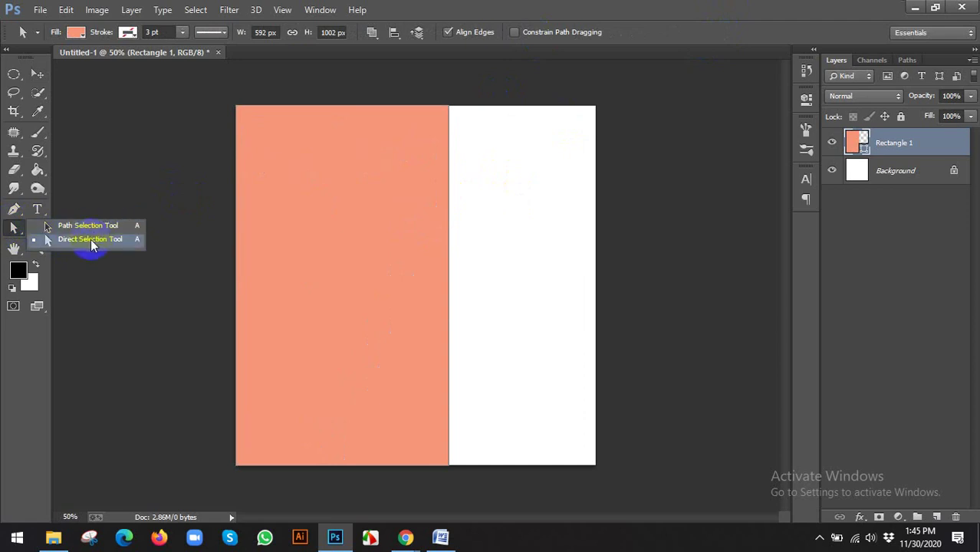
left_click(81, 226)
left_click(313, 226)
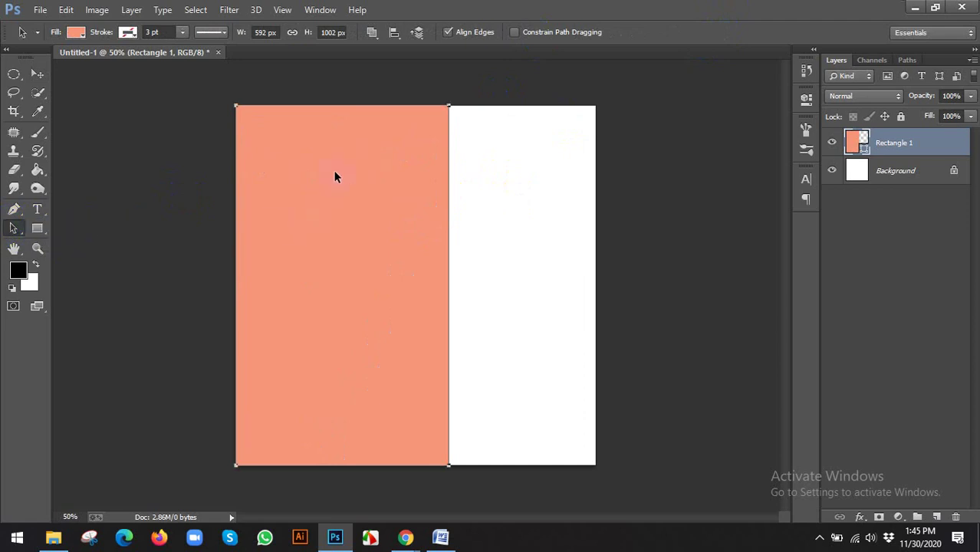
left_click(448, 107)
mouse_move(394, 189)
left_mouse_down()
mouse_move(458, 196)
mouse_move(388, 199)
left_mouse_up()
- Reshape the rectangle with Direct Selection, moving its upper-right anchor inward as a regular path and its lower-right anchor to the canvas corner
left_click(14, 228)
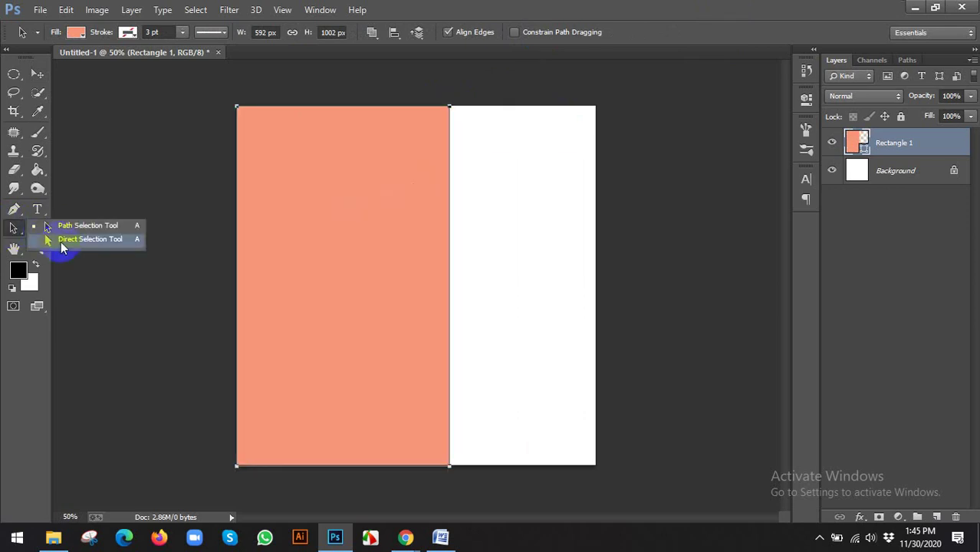
left_click(61, 244)
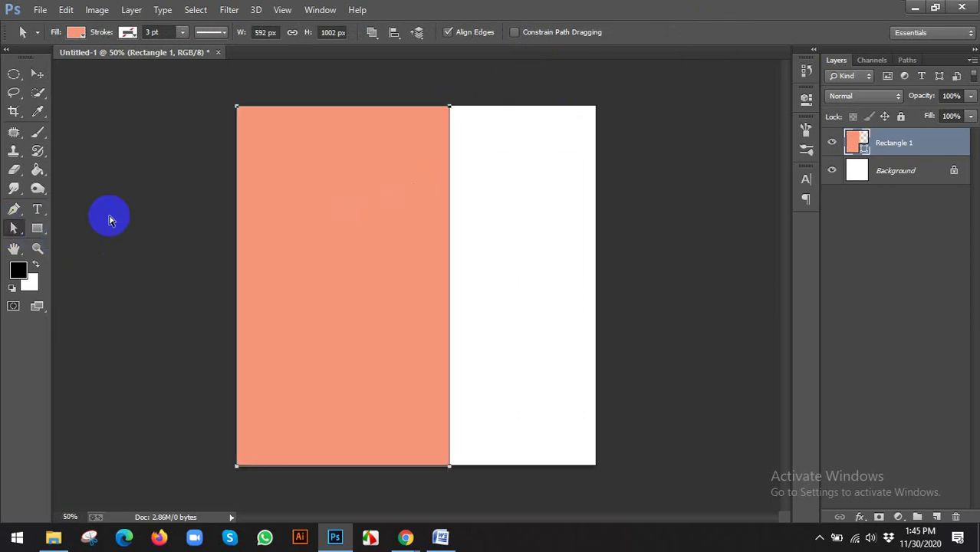
left_click(450, 102)
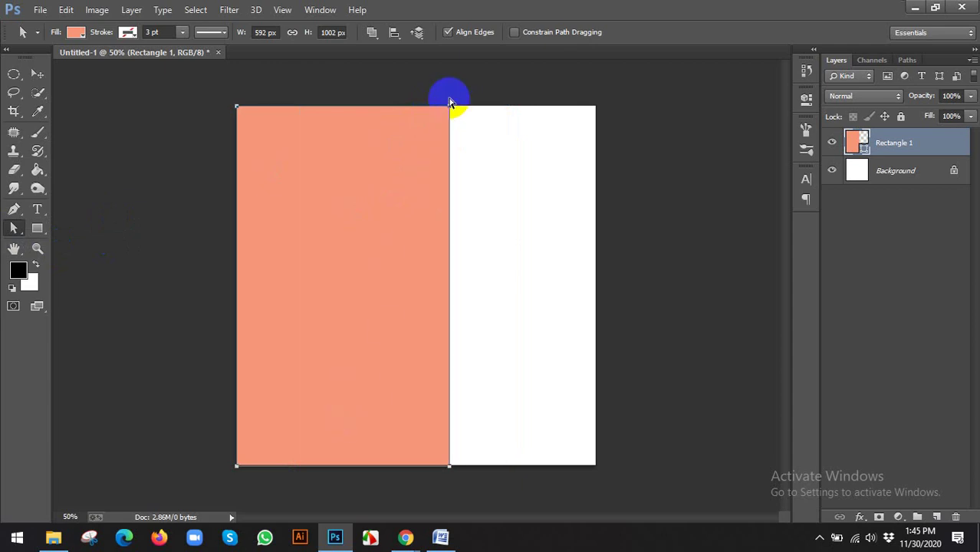
left_click_drag(445, 100, 321, 105)
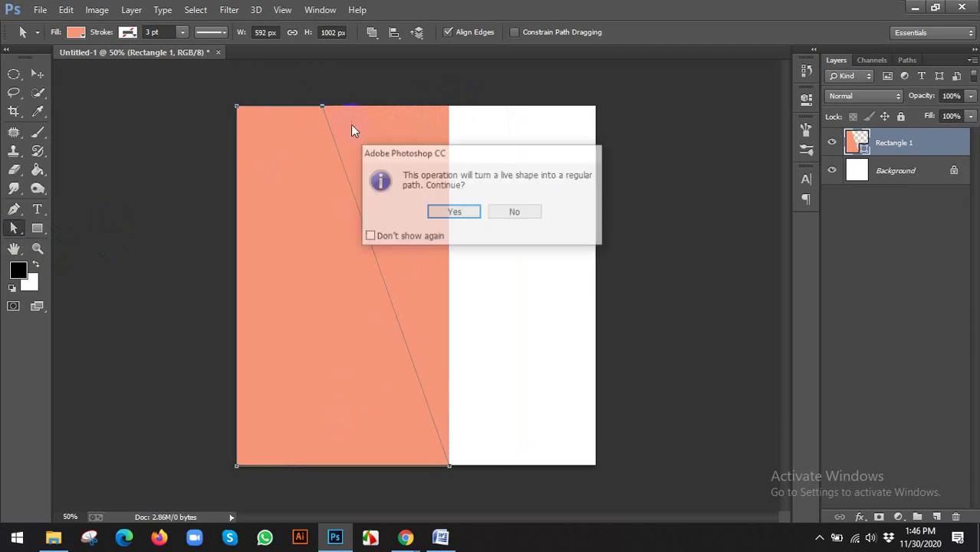
left_click(453, 212)
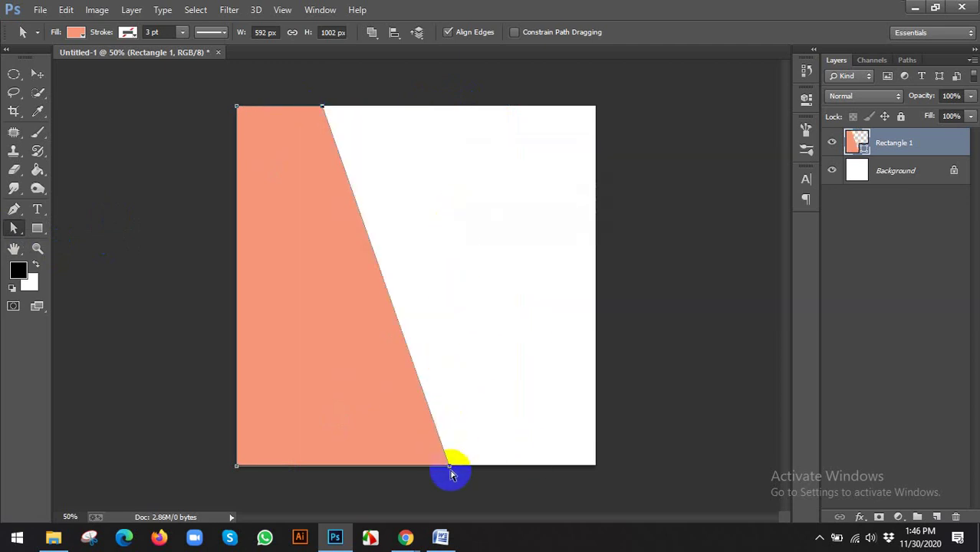
left_click_drag(447, 465, 595, 465)
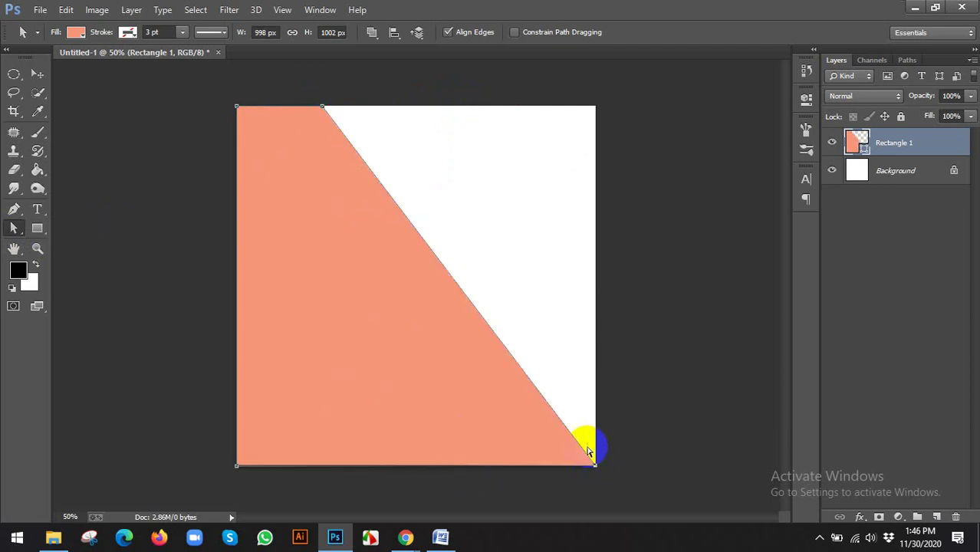
left_click(650, 74)
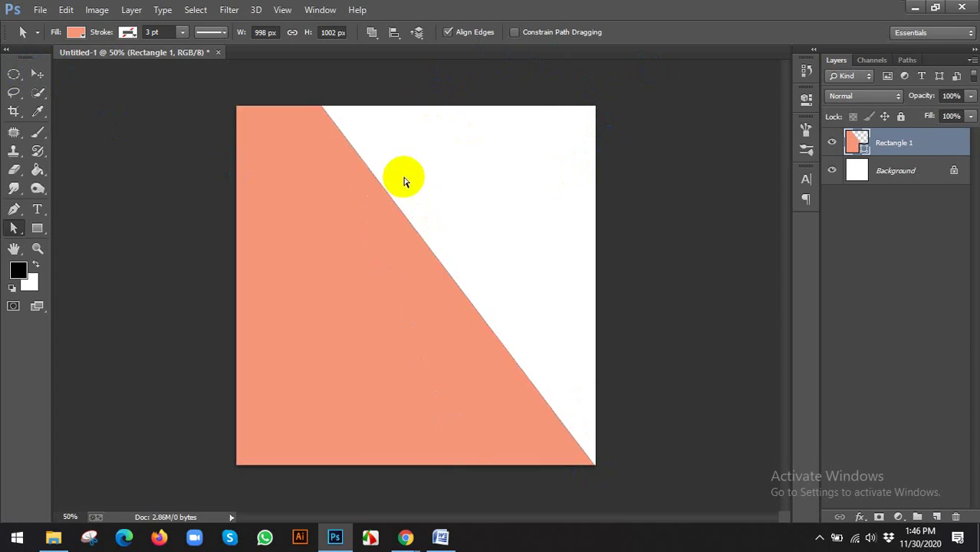
- Draw a circle shape about 519 px in diameter near the canvas centre, overlapping the rectangle's slanted edge
scroll(404, 181, "down", 1)
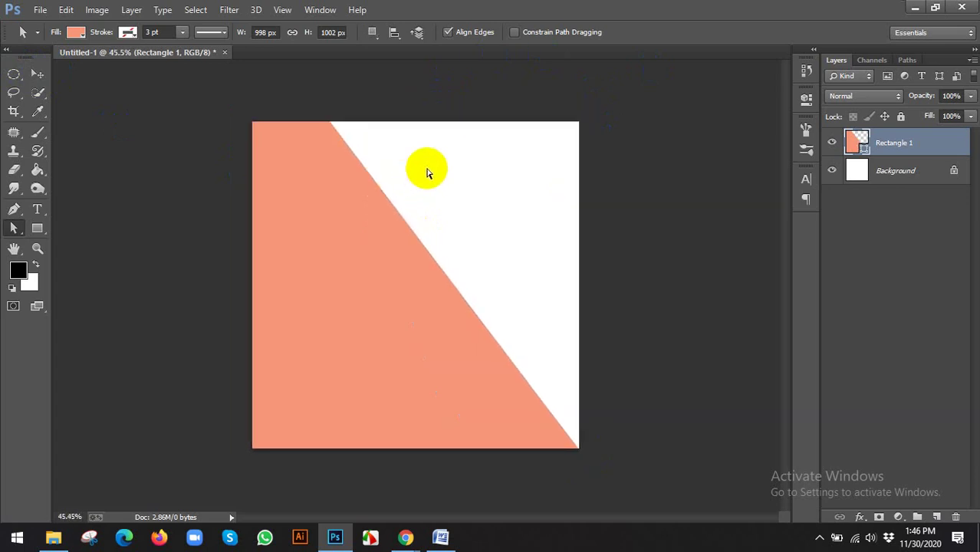
left_click_drag(36, 227, 110, 255)
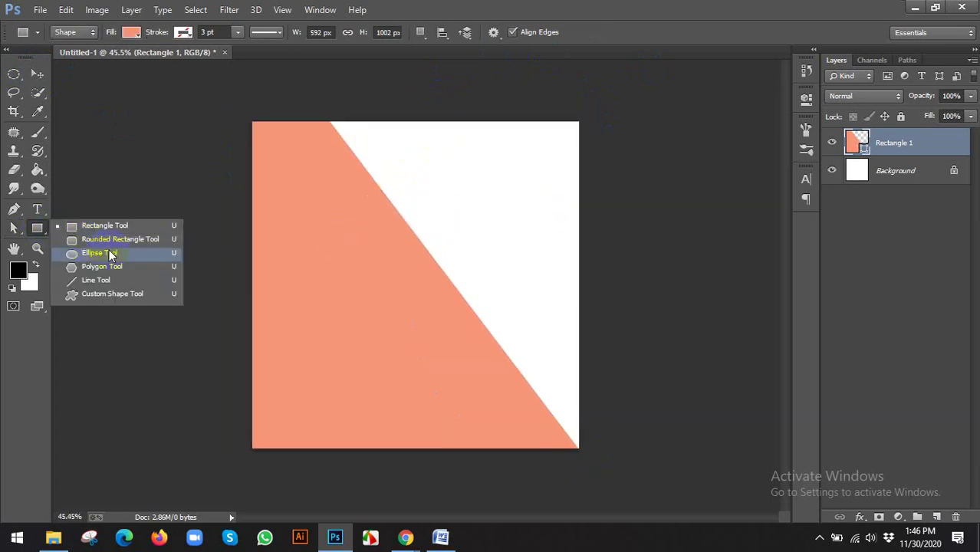
left_click(110, 255)
left_click_drag(352, 213, 524, 383)
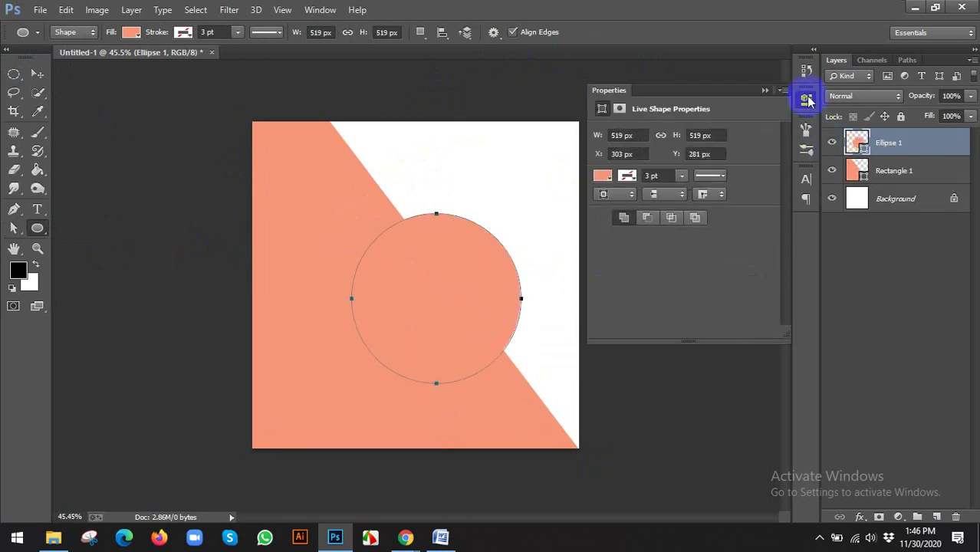
left_click(806, 100)
- Recolor the circle to orange-red f15a24 and move it slightly up and left on the canvas
left_click(37, 74)
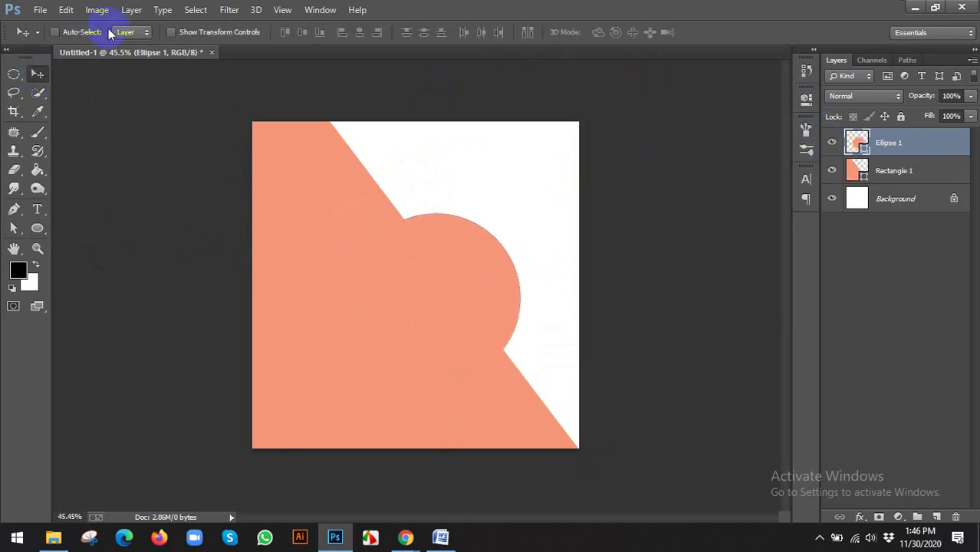
double_click(857, 142)
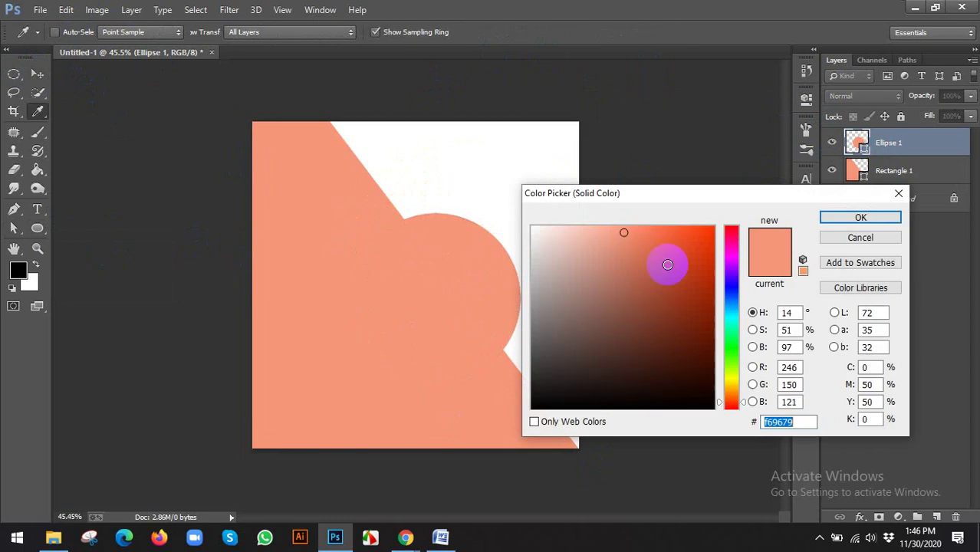
type("f15a24")
left_click(849, 219)
mouse_move(446, 320)
left_mouse_down()
mouse_move(444, 291)
mouse_move(440, 302)
left_mouse_up()
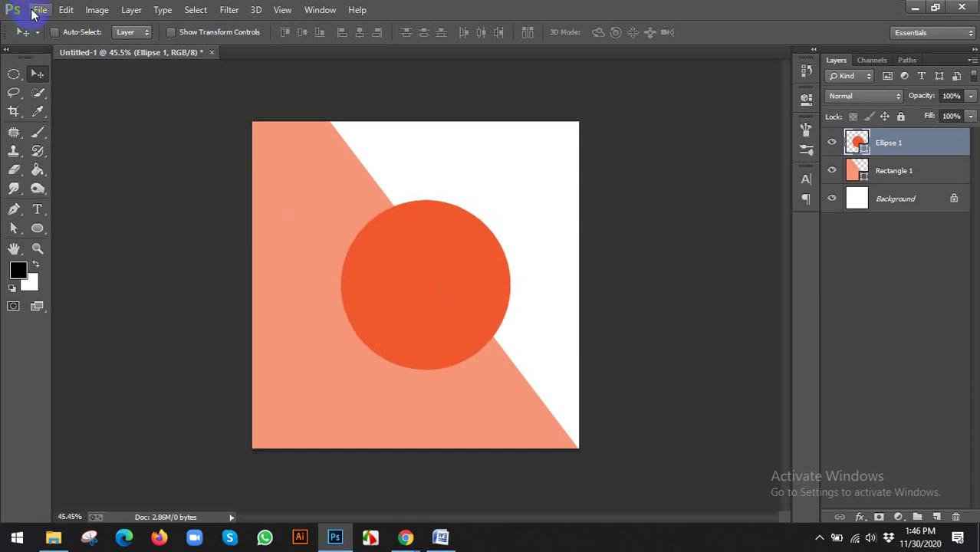
- Place the tug-of-war.jpg image from the Desktop folder above the circle layer
left_click(39, 9)
left_click(84, 243)
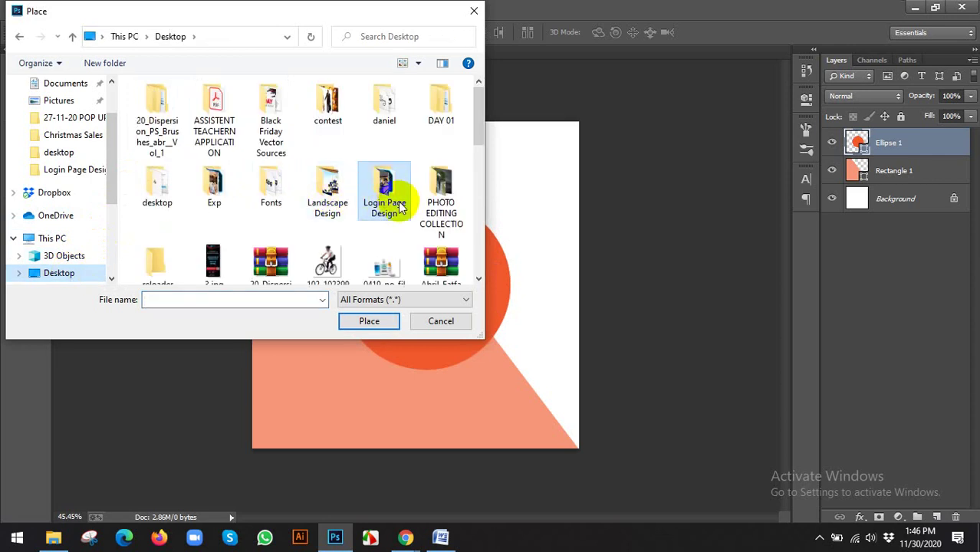
scroll(399, 209, "down", 3)
scroll(371, 226, "down", 5)
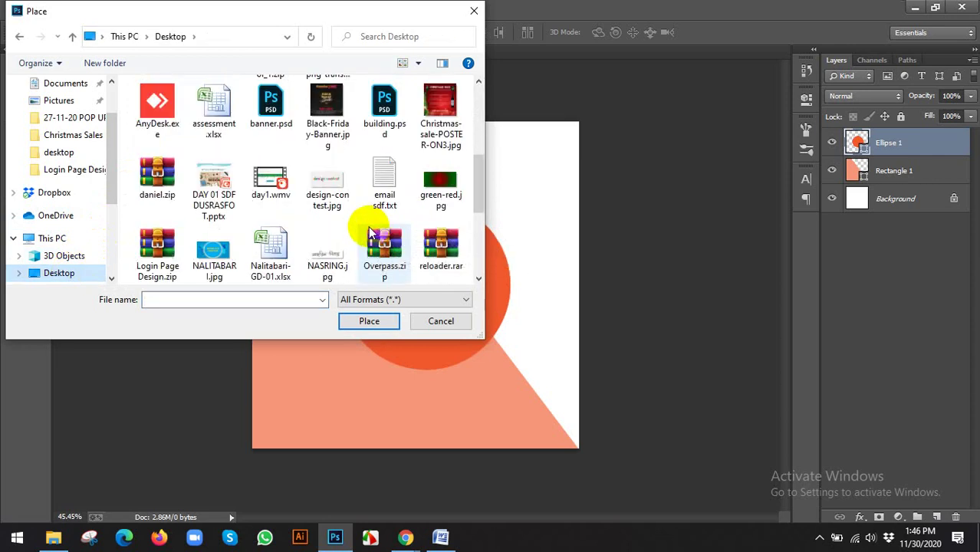
left_click(161, 249)
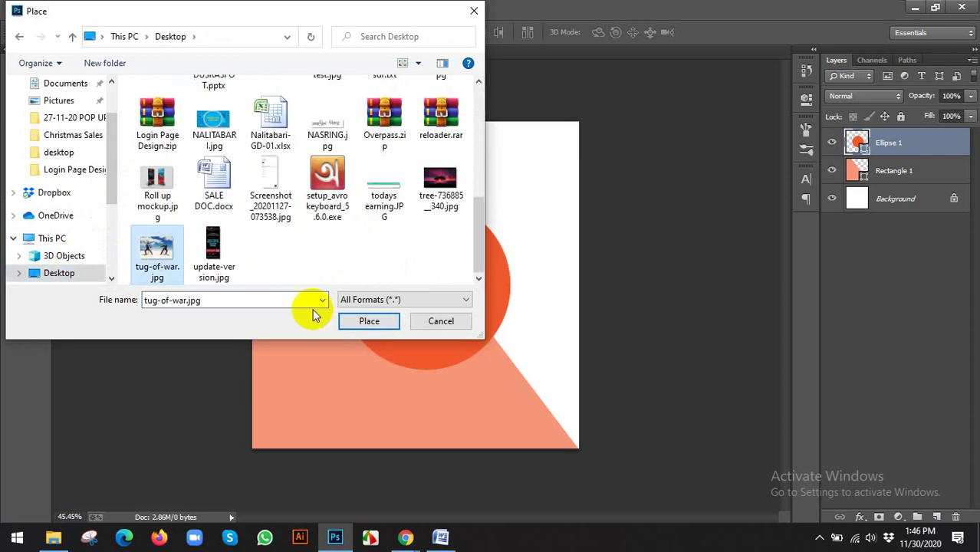
left_click(373, 325)
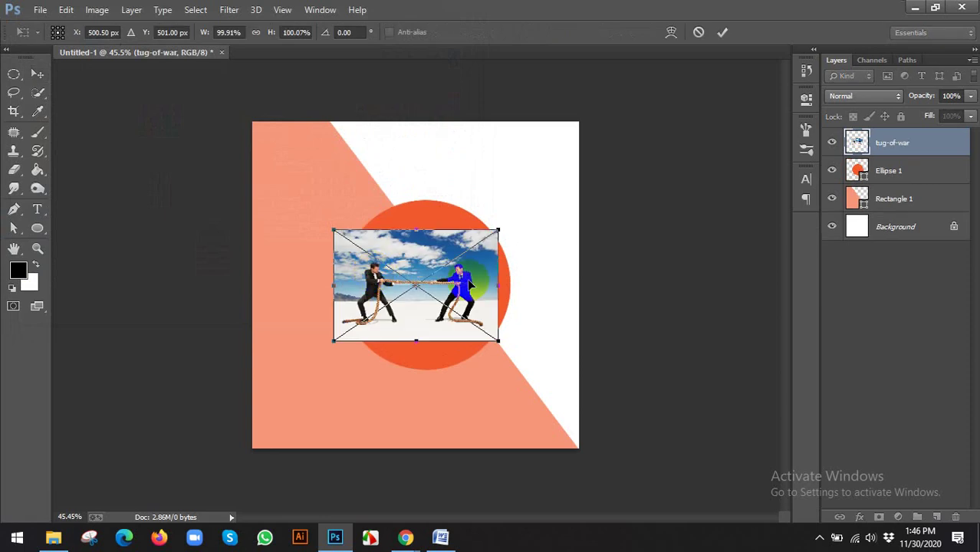
- Enlarge the placed tug-of-war image to about 158%, center it over the circle and commit the placement
left_click_drag(508, 339, 551, 378)
left_click_drag(485, 286, 496, 286)
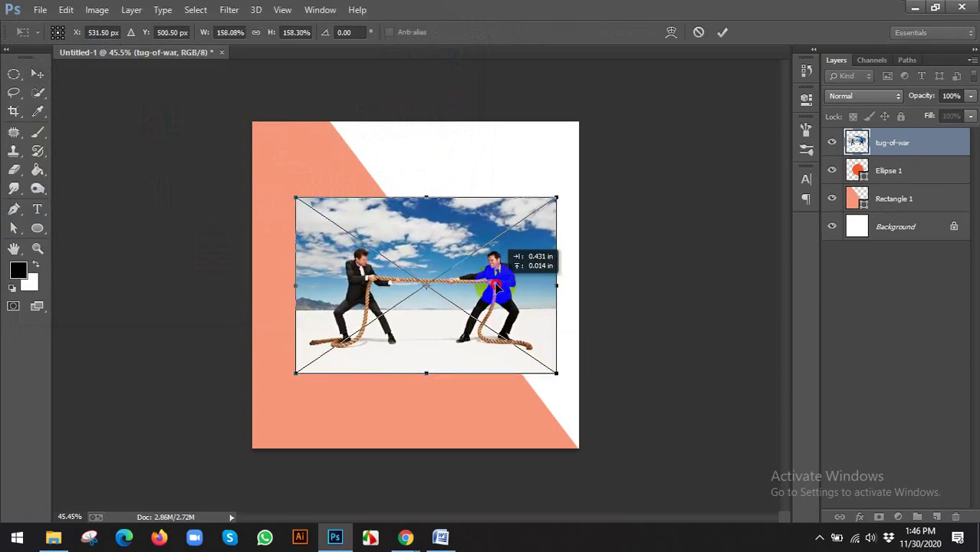
left_click(723, 34)
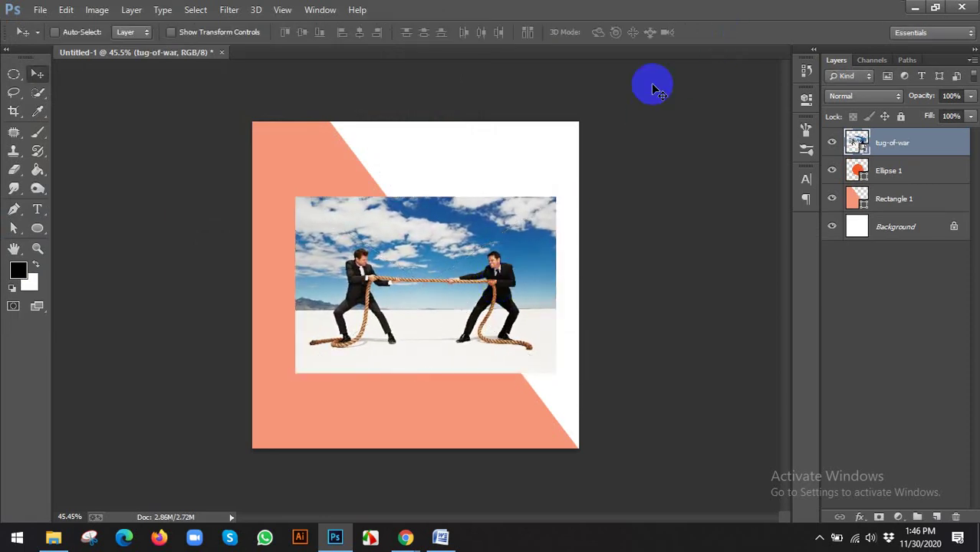
- Clip the tug-of-war layer to the circle with a clipping mask, then try shifting the image and undo the shift
right_click(904, 148)
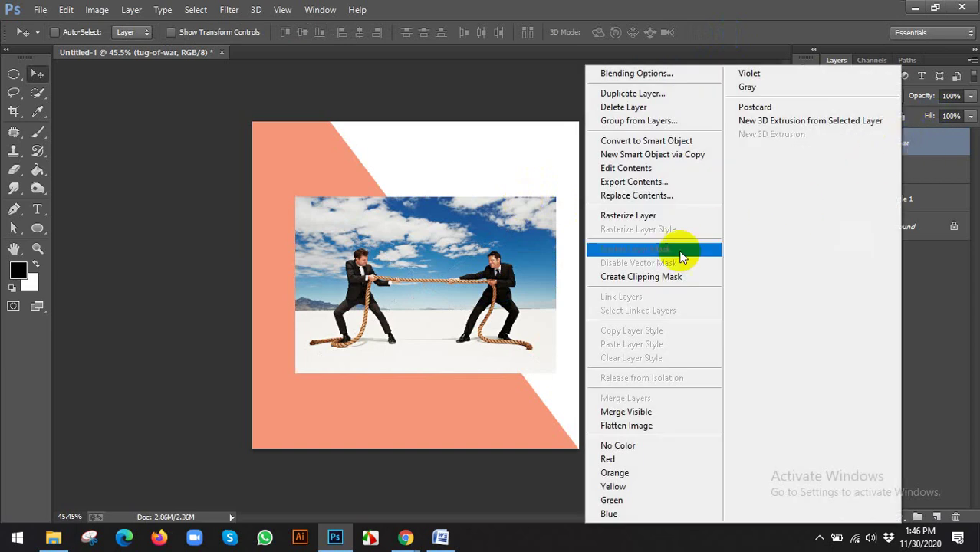
left_click(652, 276)
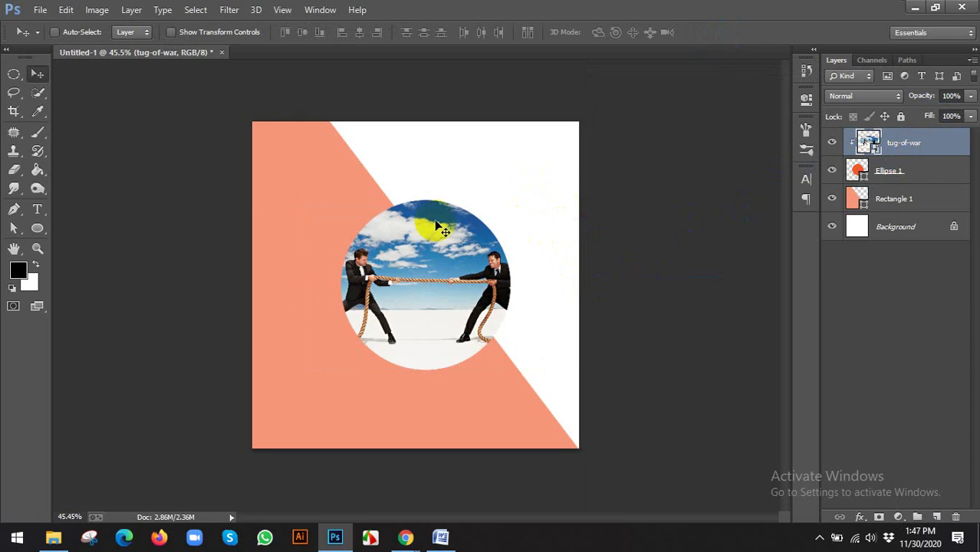
left_click_drag(429, 277, 452, 298)
key("ctrl+z")
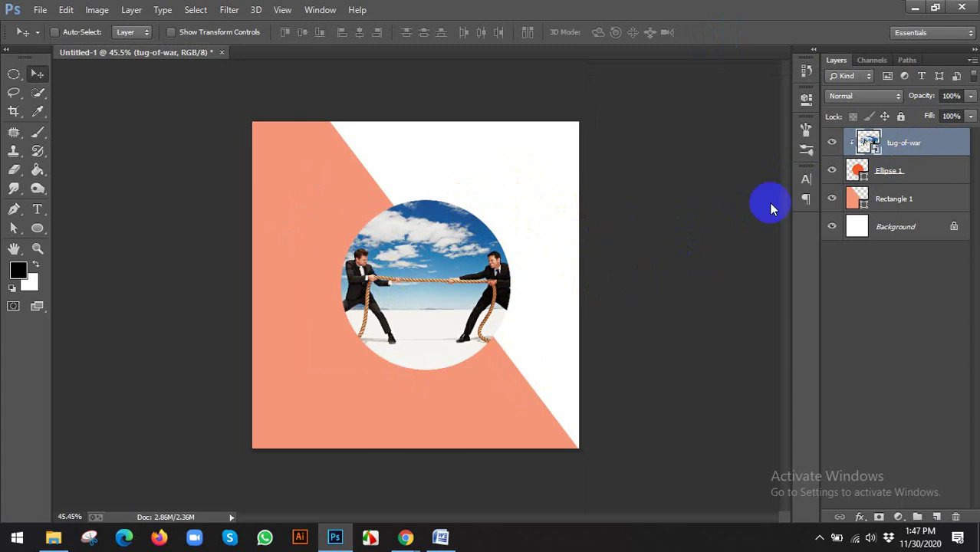
- Toggle the Ellipse 1 layer's visibility off and on to check how it controls the clipped image
left_click(835, 172)
left_click(836, 173)
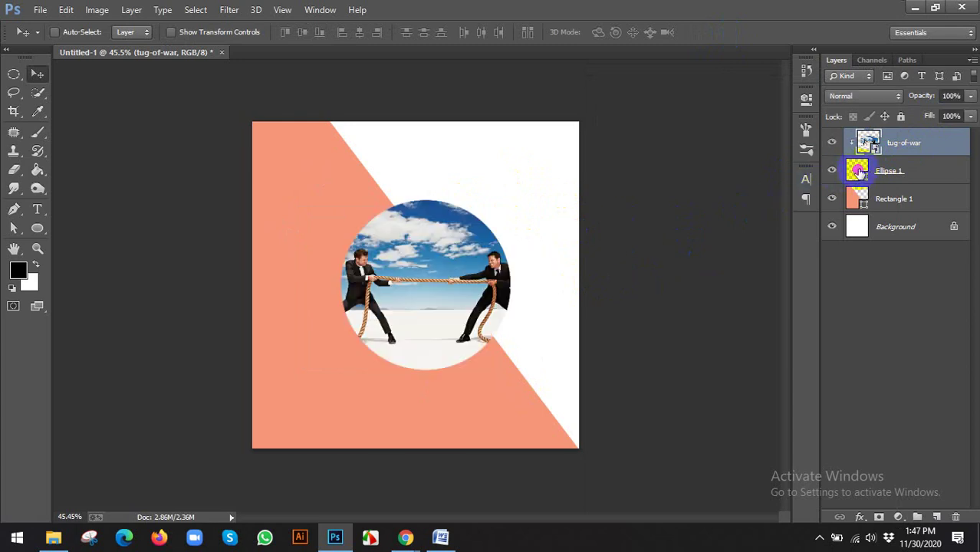
left_click(838, 174)
left_click(833, 172)
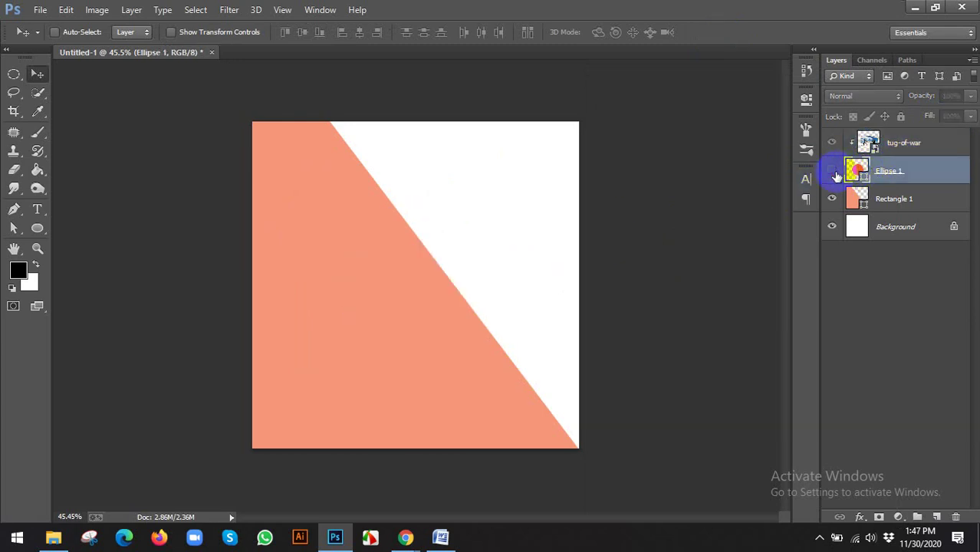
left_click(833, 171)
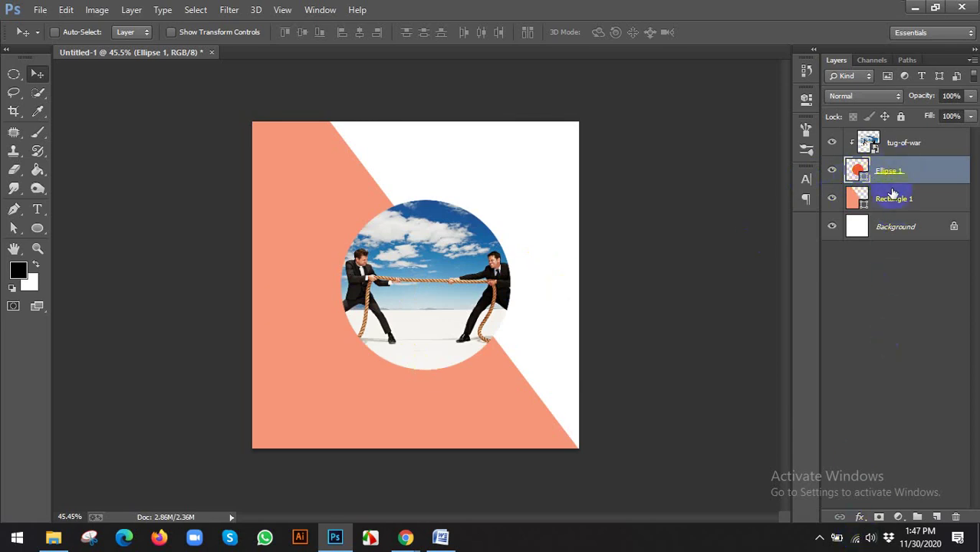
- Add a Stroke layer effect to the Ellipse 1 layer and set its fill type to Gradient
left_click(861, 514)
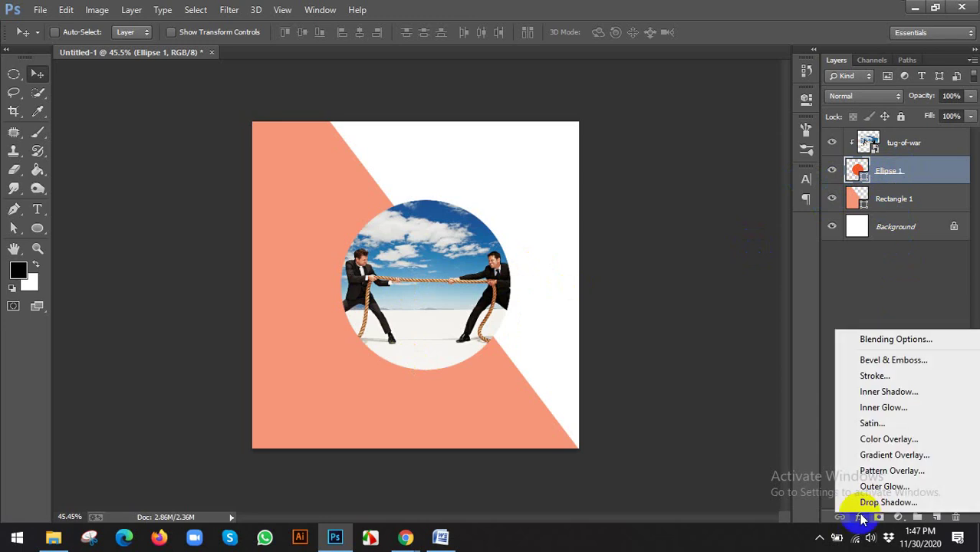
left_click(888, 376)
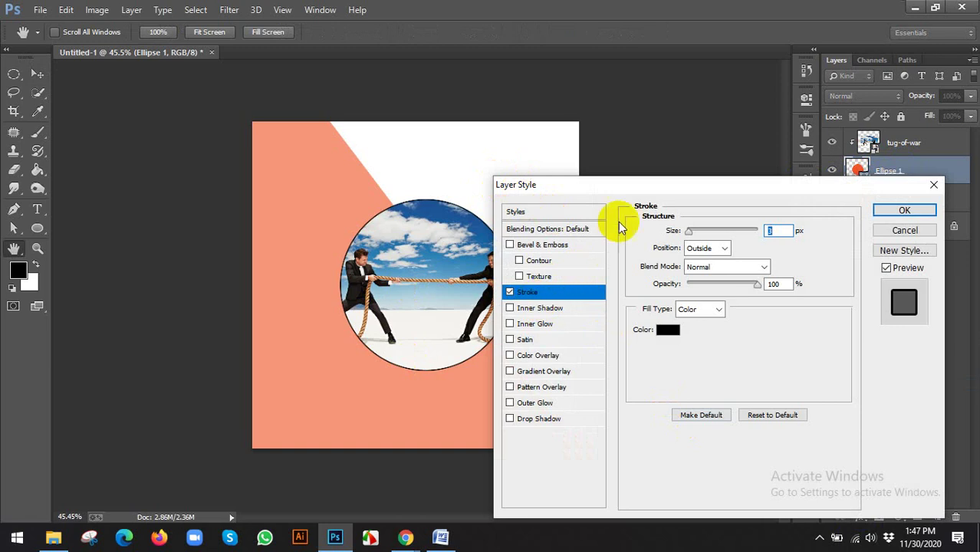
left_click_drag(610, 195, 689, 192)
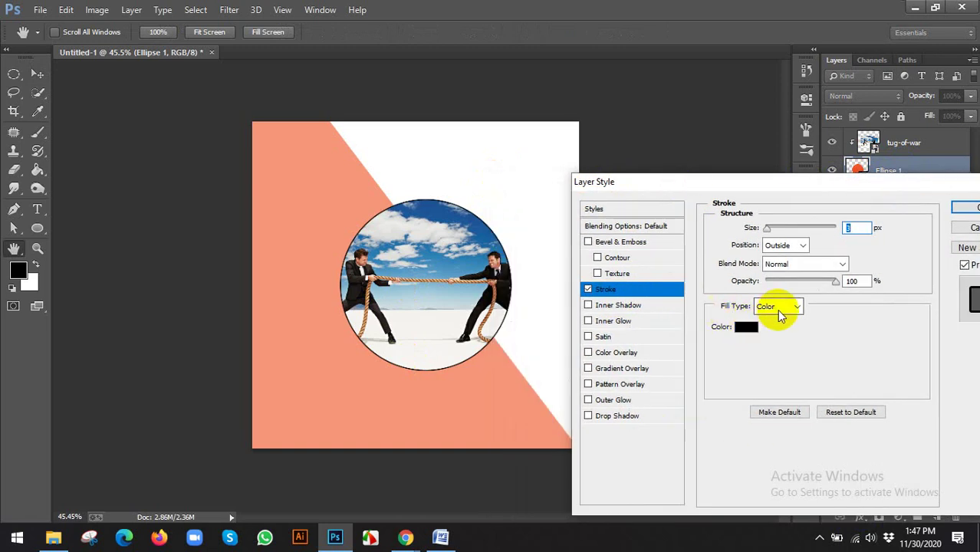
left_click(779, 306)
left_click(775, 322)
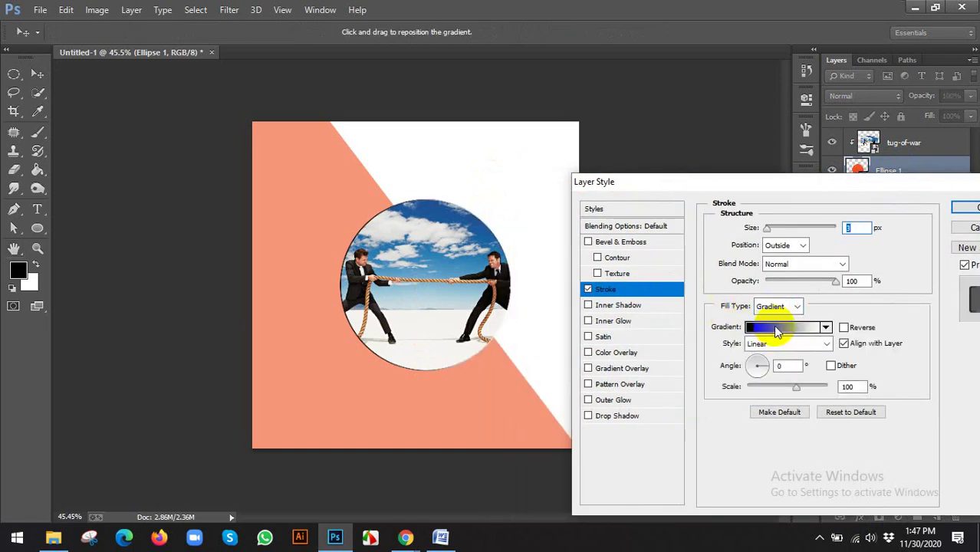
- Try several preset gradients for the stroke and apply the Red, Green one
left_click(776, 331)
left_click(629, 172)
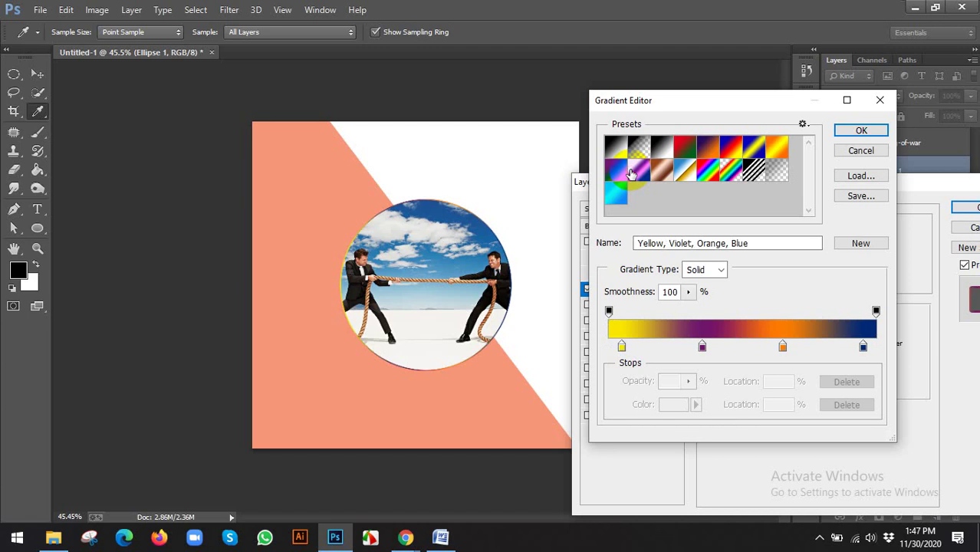
left_click_drag(629, 175, 695, 148)
left_click(688, 151)
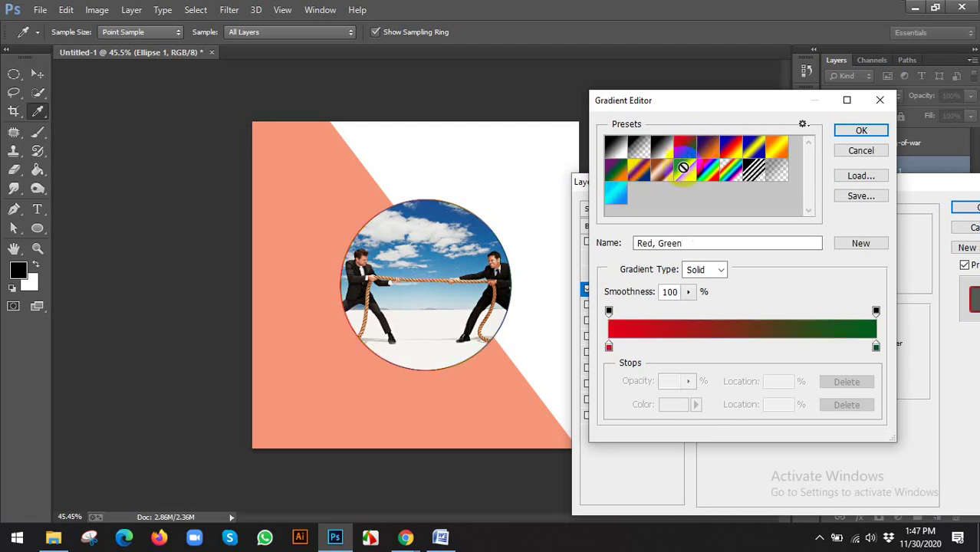
left_click(861, 131)
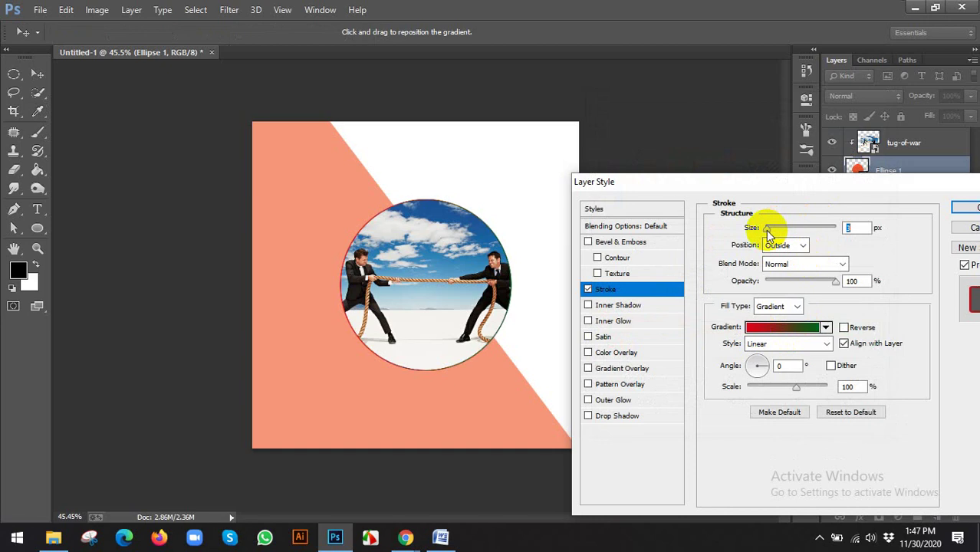
- Increase the circle's stroke size to 15 px and apply the layer style
left_click_drag(767, 230, 774, 231)
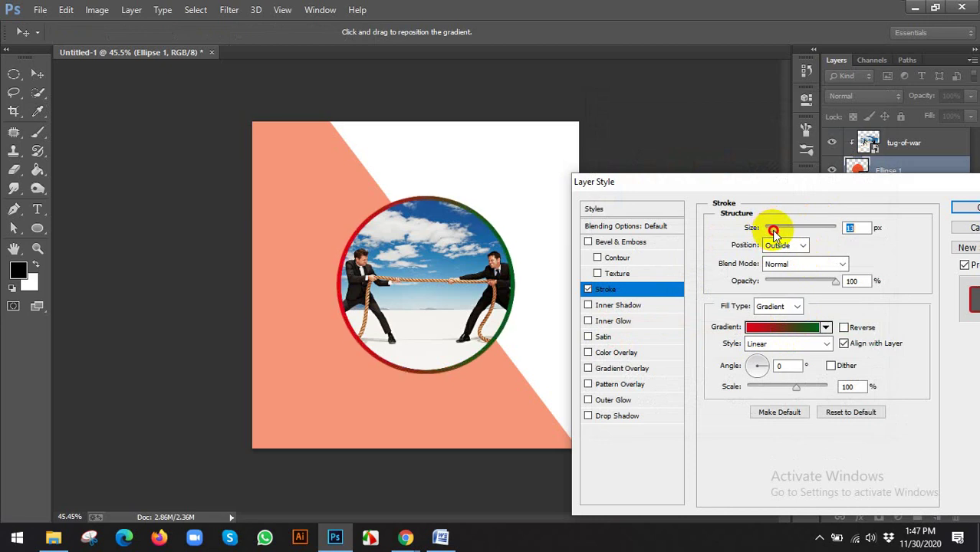
scroll(851, 226, "up", 2)
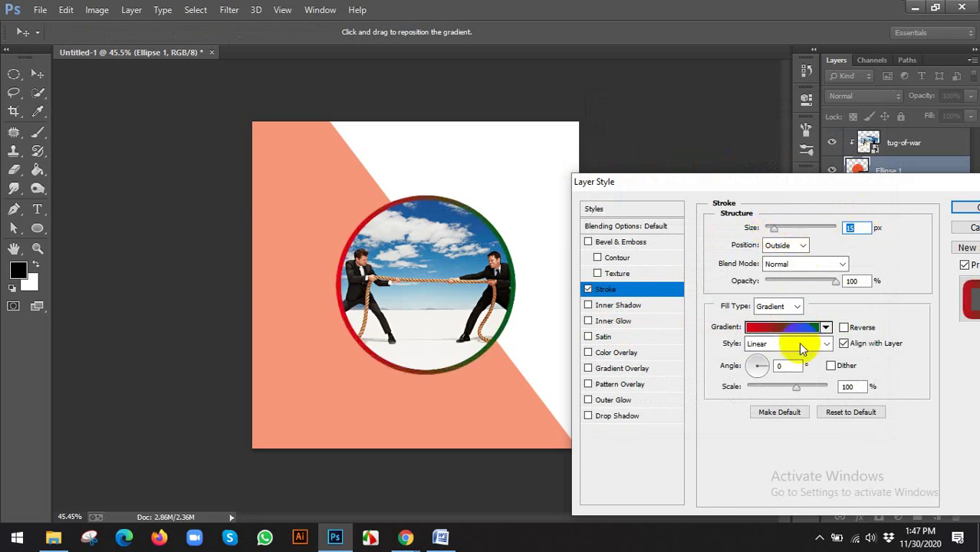
left_click_drag(863, 183, 732, 183)
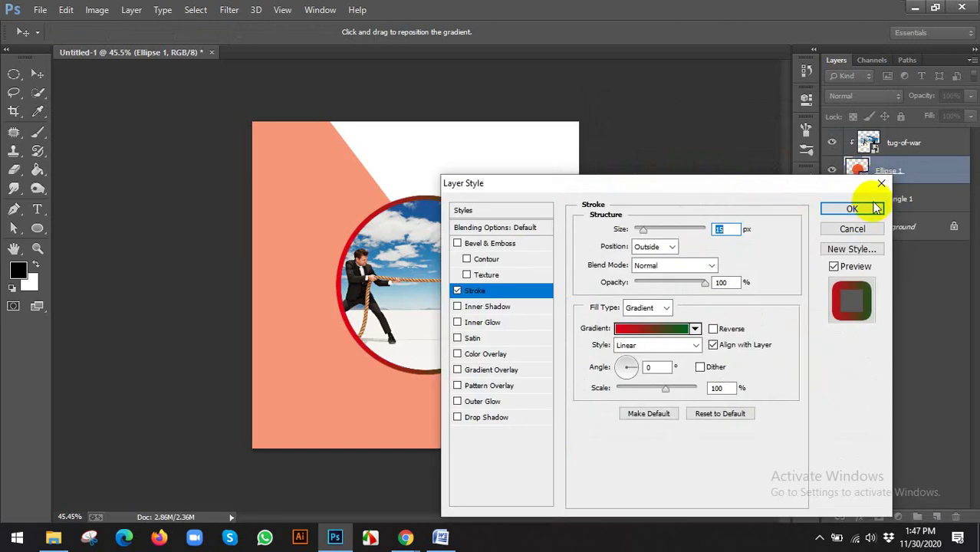
left_click(865, 209)
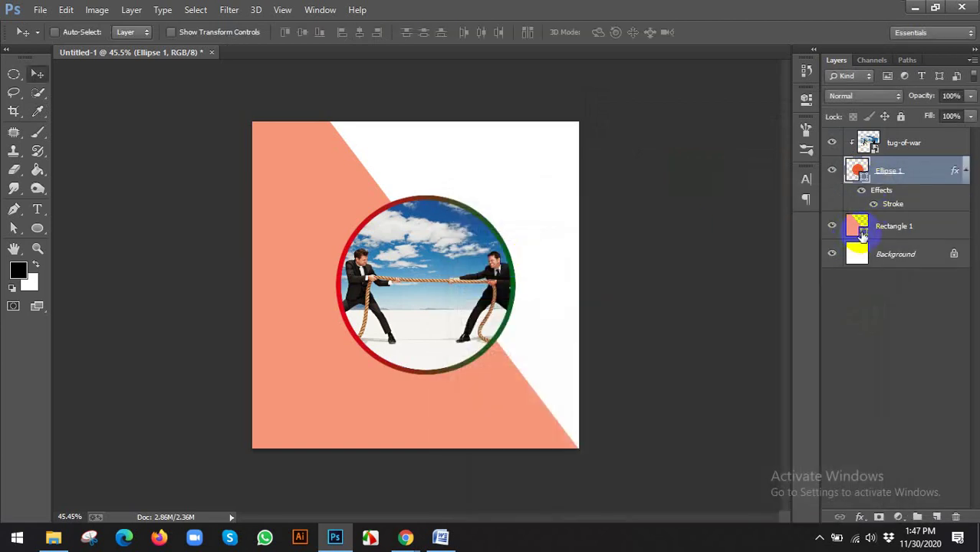
- Try several fill colours for the Rectangle 1 shape and apply the blue 00a3e0
double_click(860, 230)
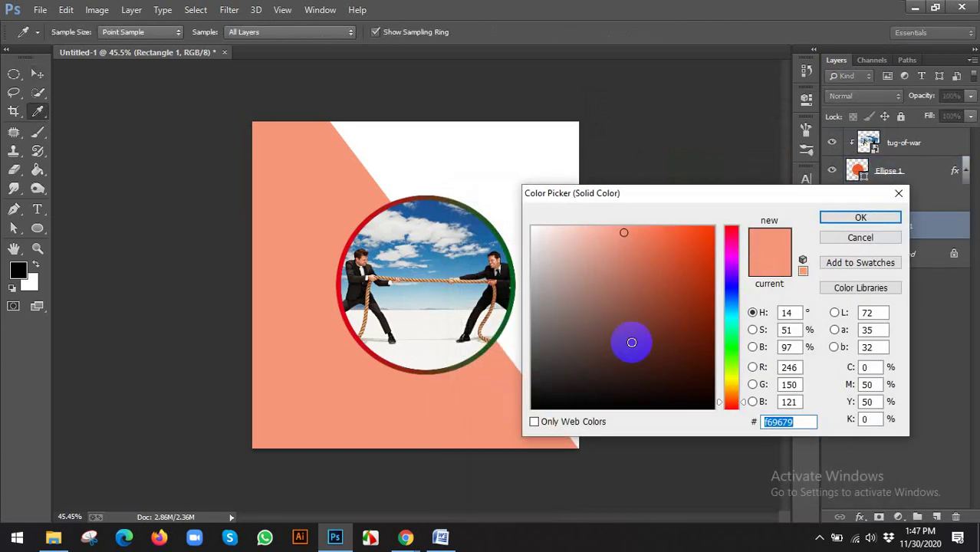
left_click(732, 310)
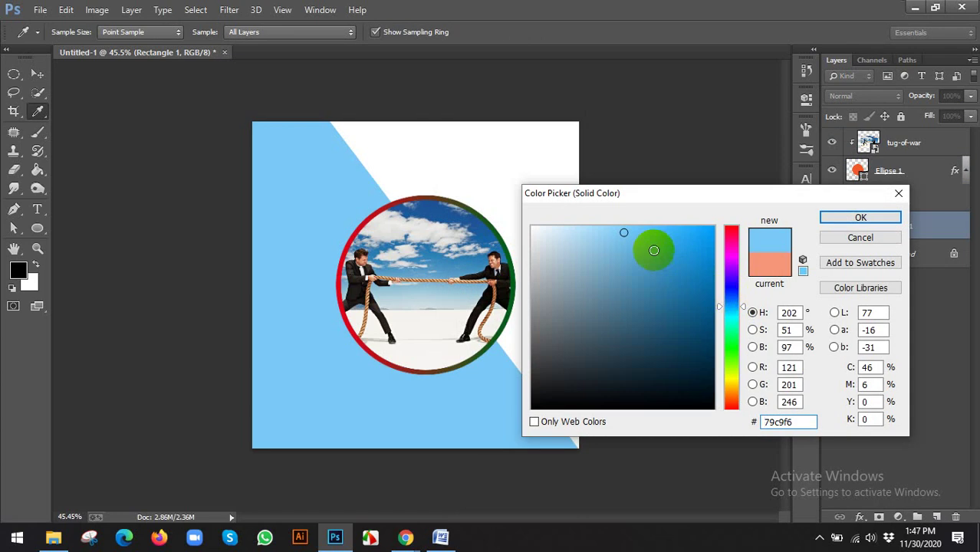
left_click(650, 223)
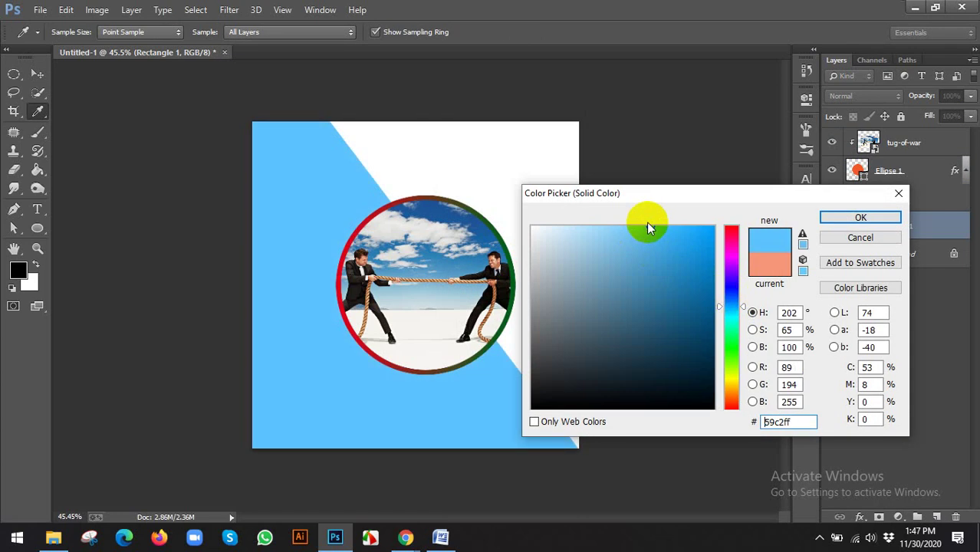
left_click(358, 229)
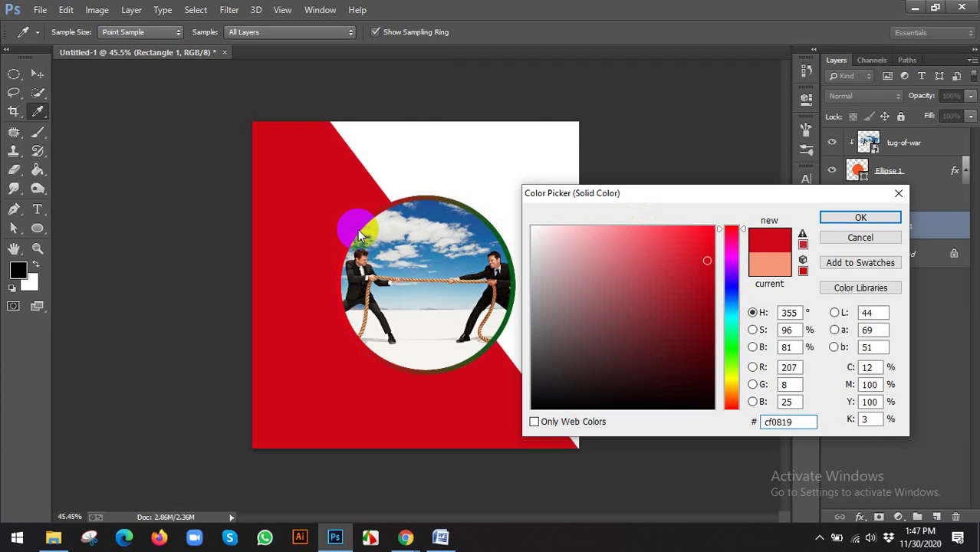
left_click_drag(735, 334, 734, 384)
left_click(709, 232)
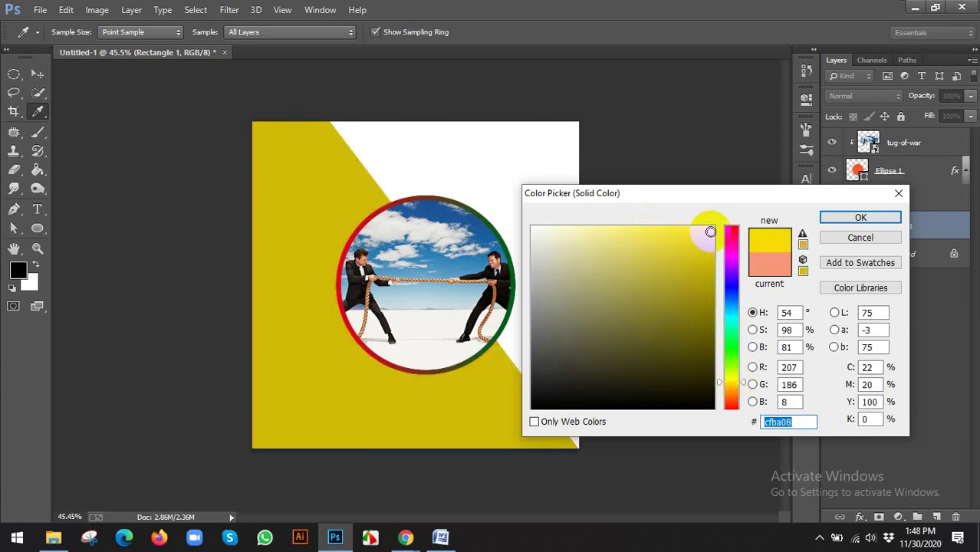
left_click(734, 310)
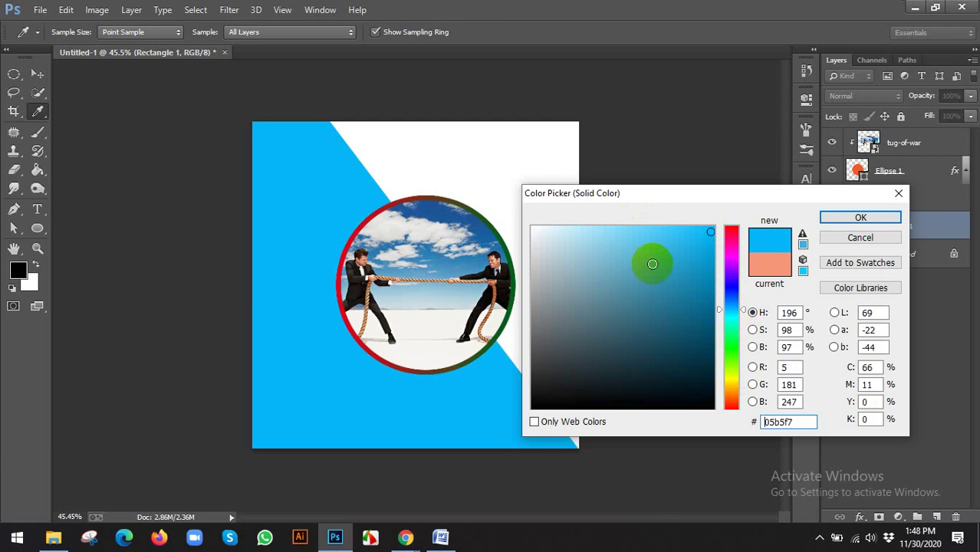
mouse_move(688, 234)
left_mouse_down()
mouse_move(714, 271)
mouse_move(714, 249)
left_mouse_up()
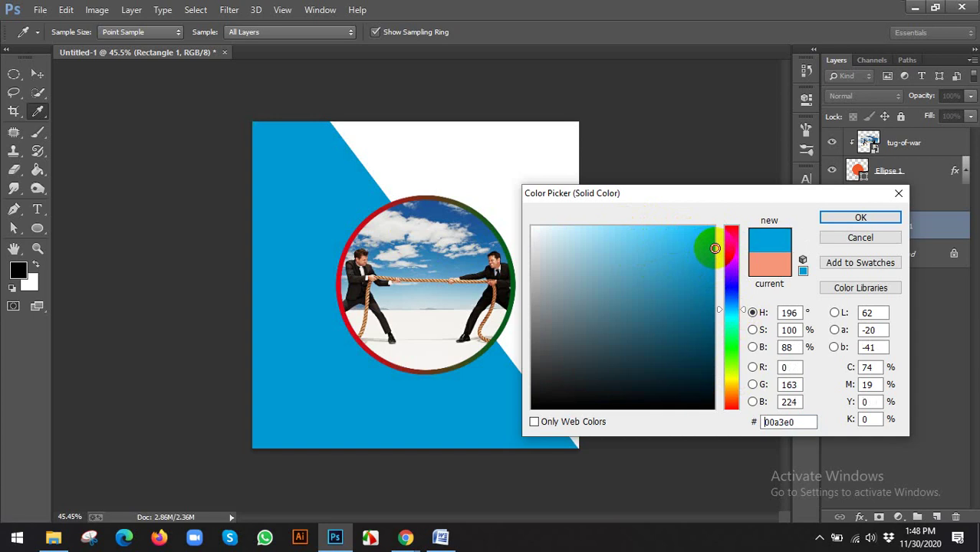
left_click(875, 218)
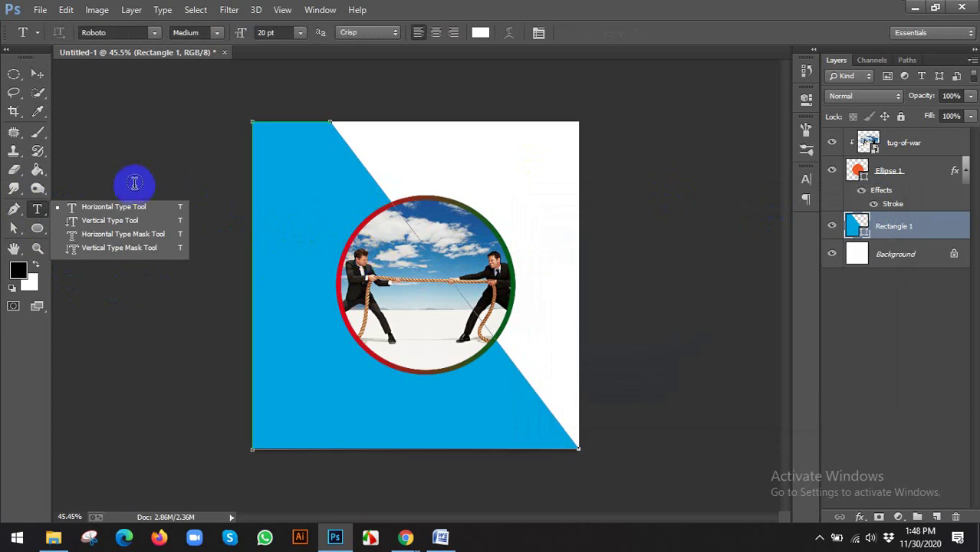
left_click(38, 74)
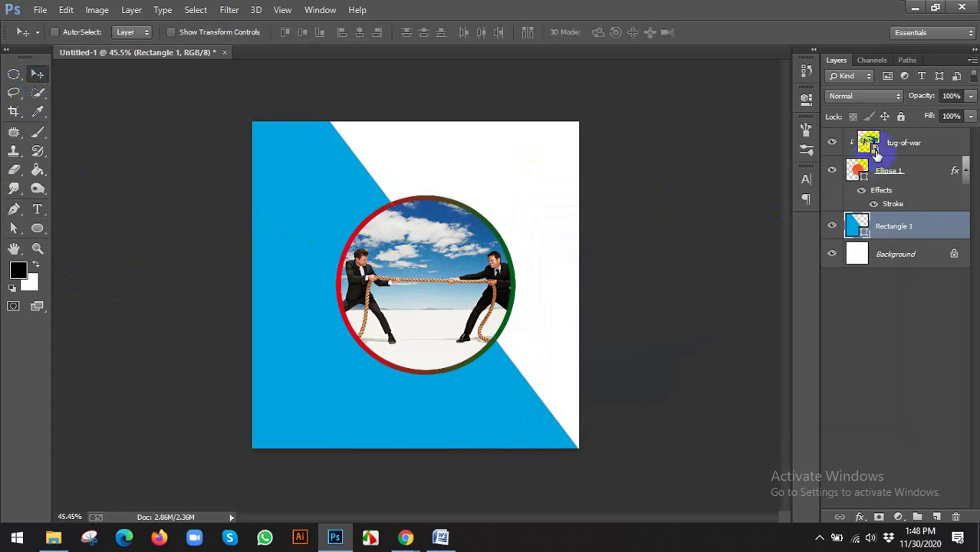
left_click(886, 146)
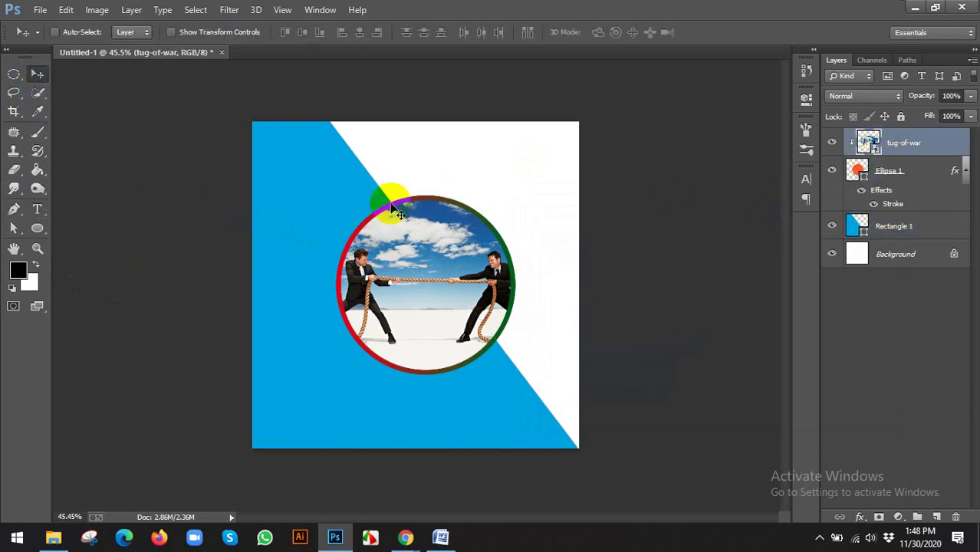
left_click(40, 11)
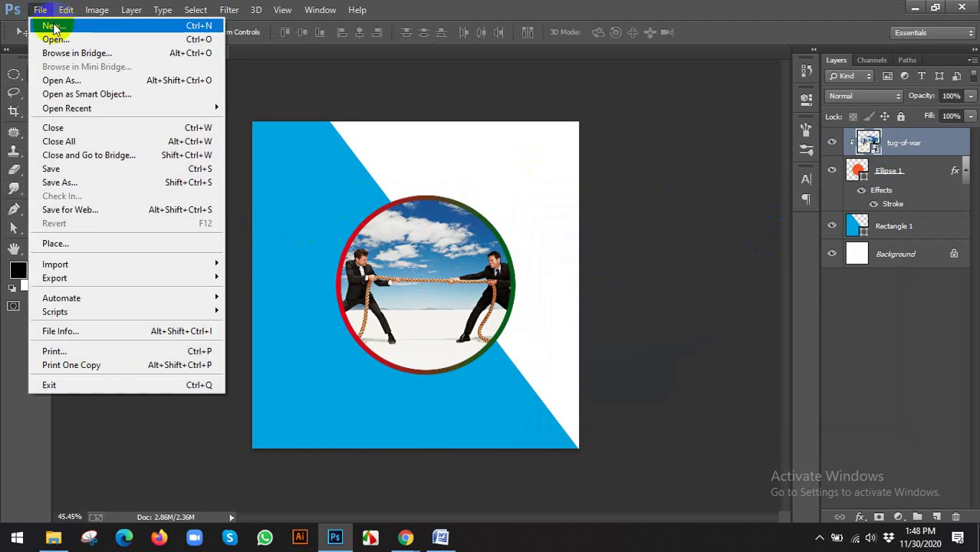
left_click(380, 191)
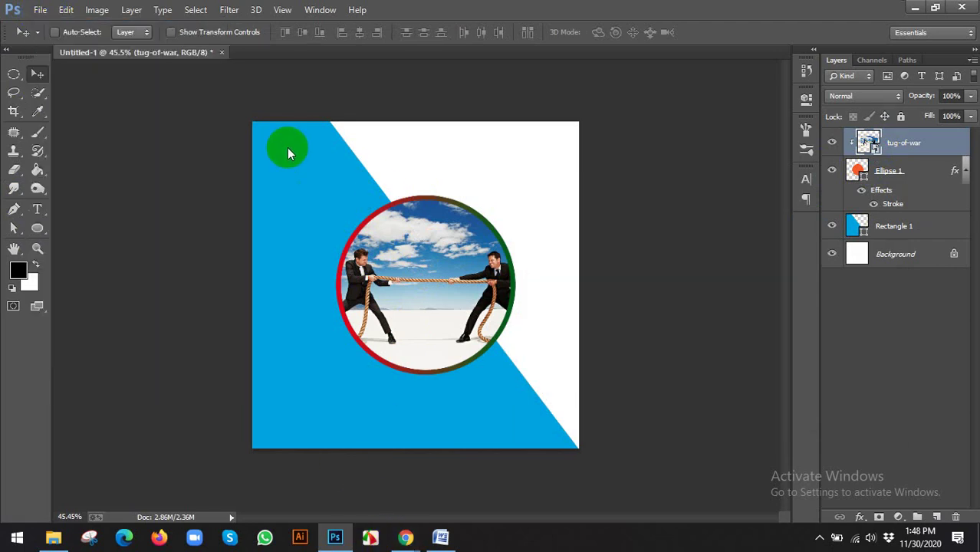
- Move the lower-right anchor point of the Rectangle 1 shape inward with the Direct Selection Tool, making the shape about 673 px wide
left_click_drag(15, 231, 47, 244)
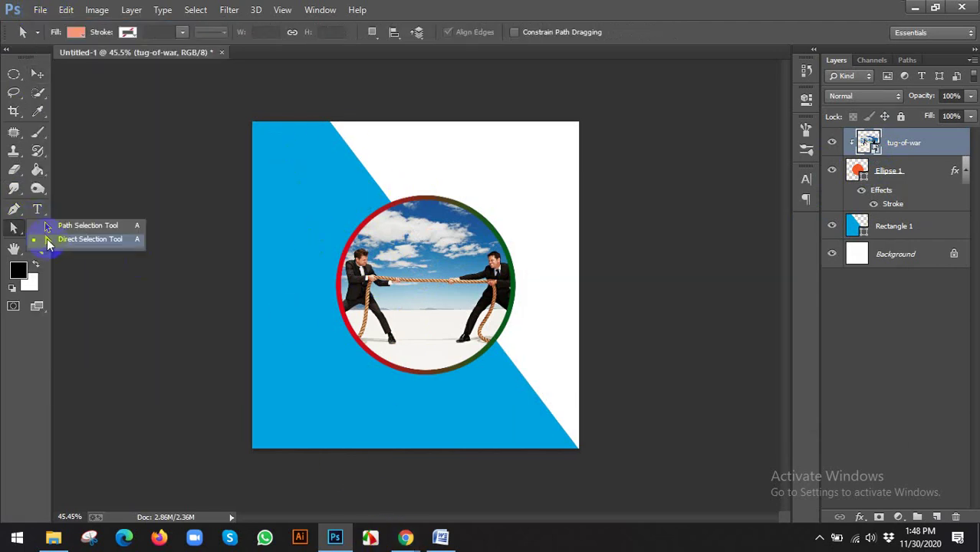
left_click(308, 168)
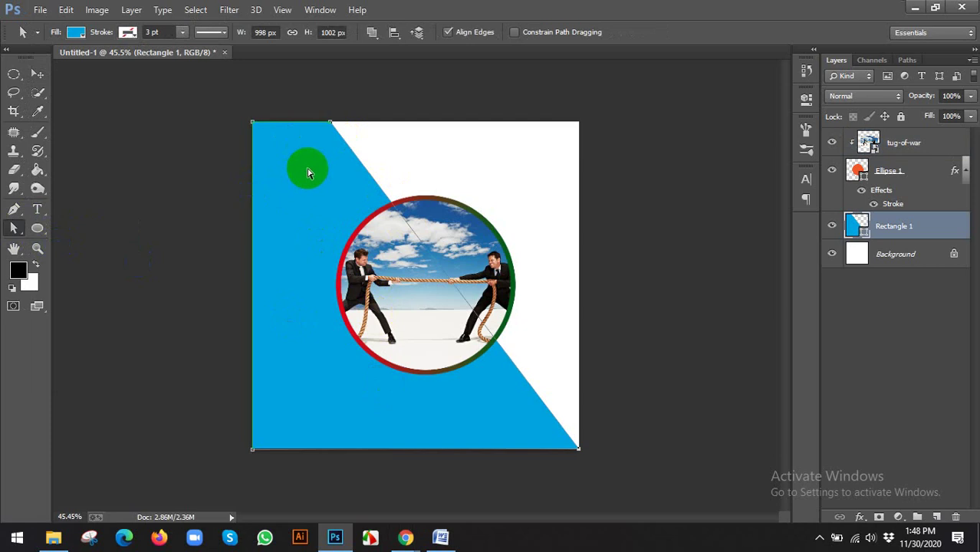
left_click(260, 124)
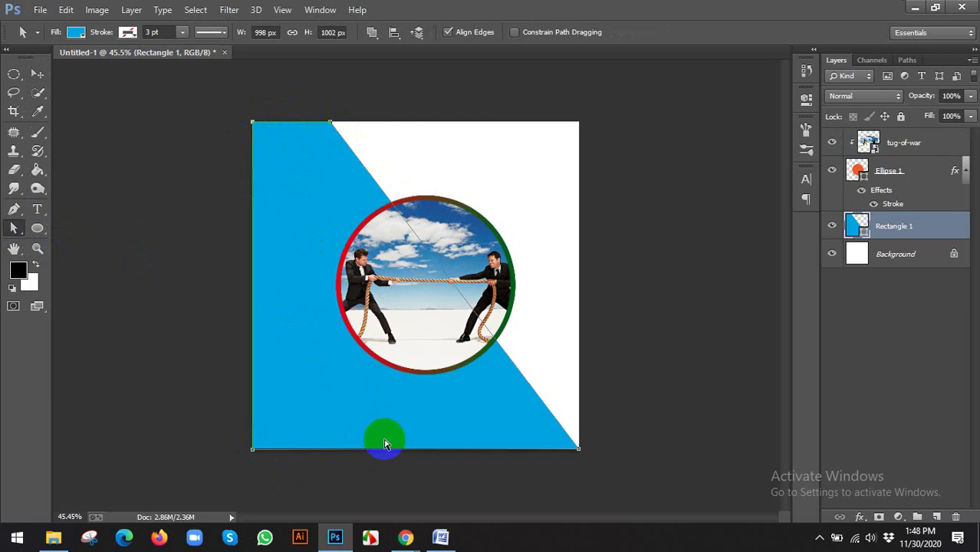
left_click_drag(578, 452, 472, 449)
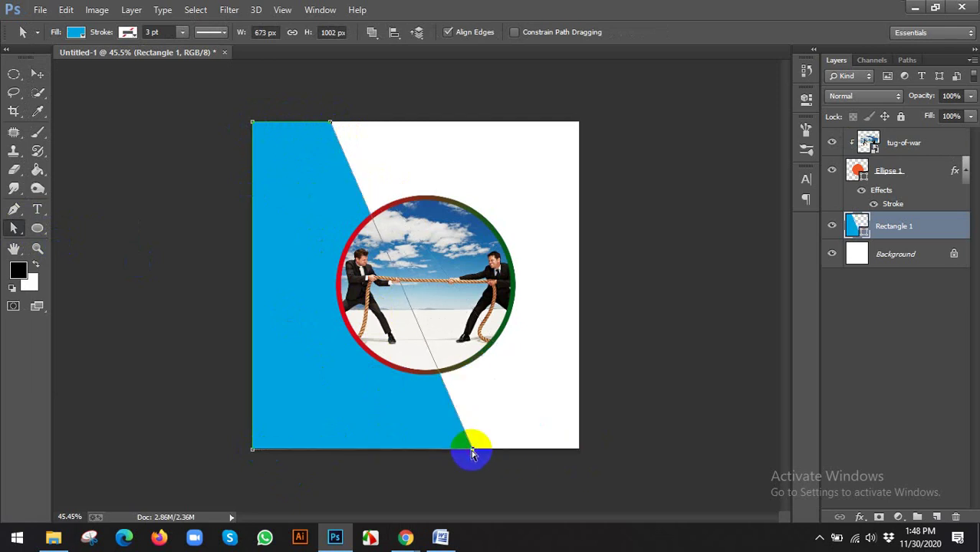
left_click(406, 152)
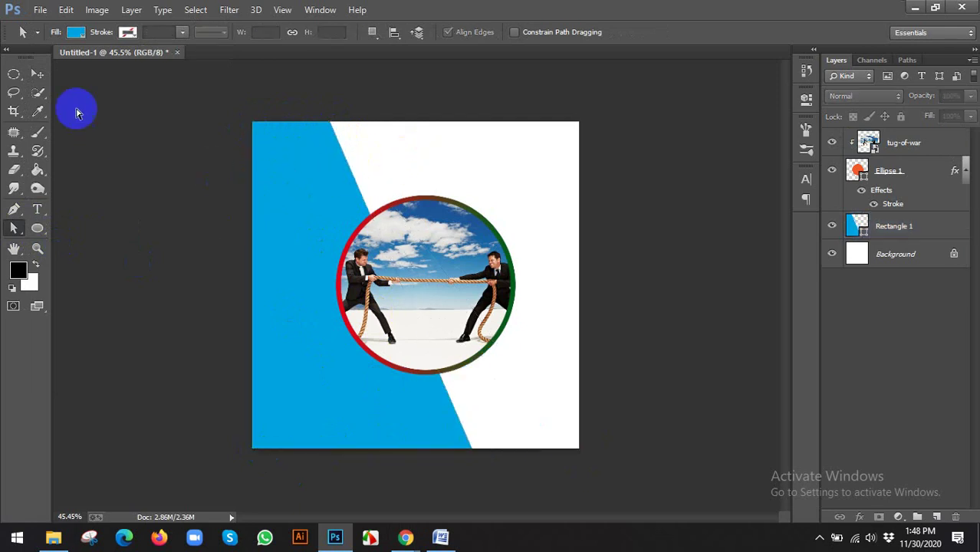
left_click(36, 73)
right_click(17, 229)
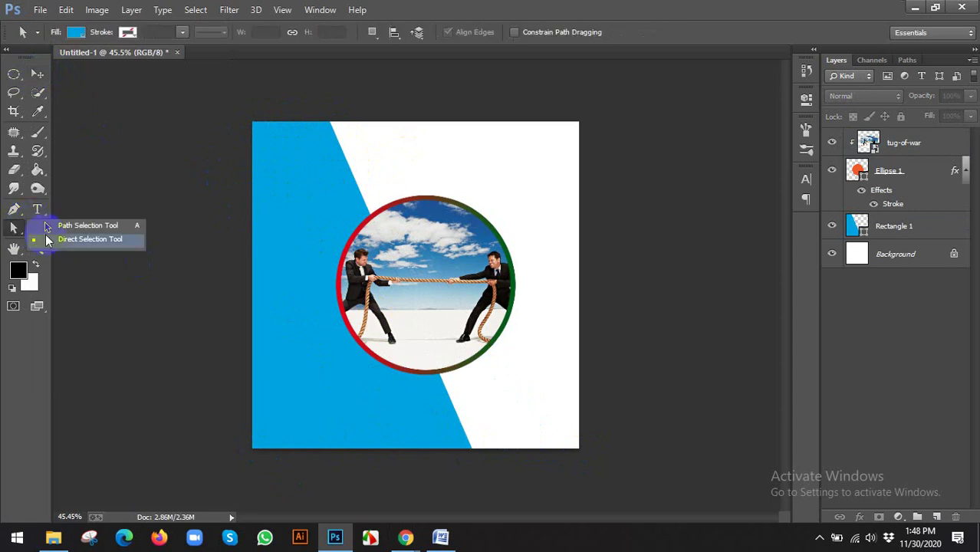
left_click(33, 75)
- Switch to the Google Meet call in Chrome and admit the waiting participant
mouse_move(406, 538)
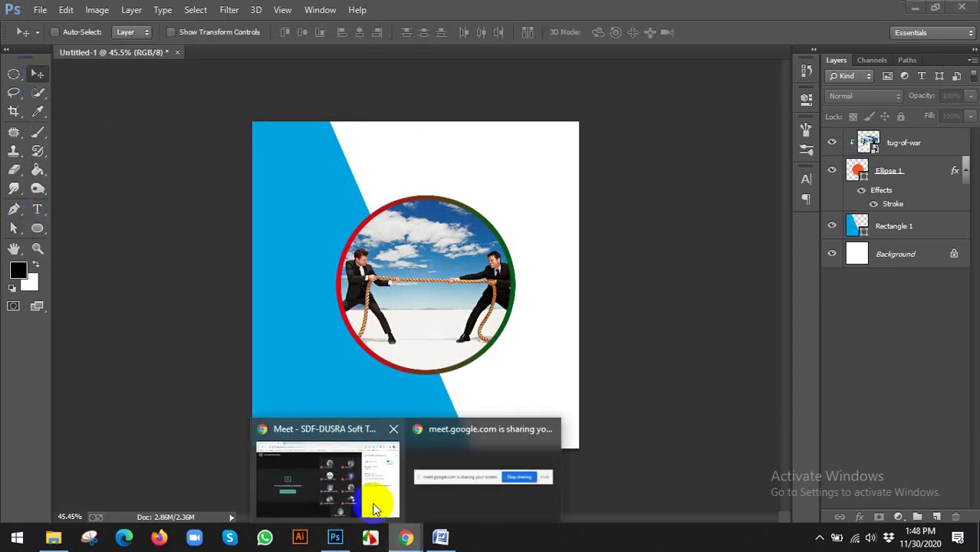
left_click(376, 479)
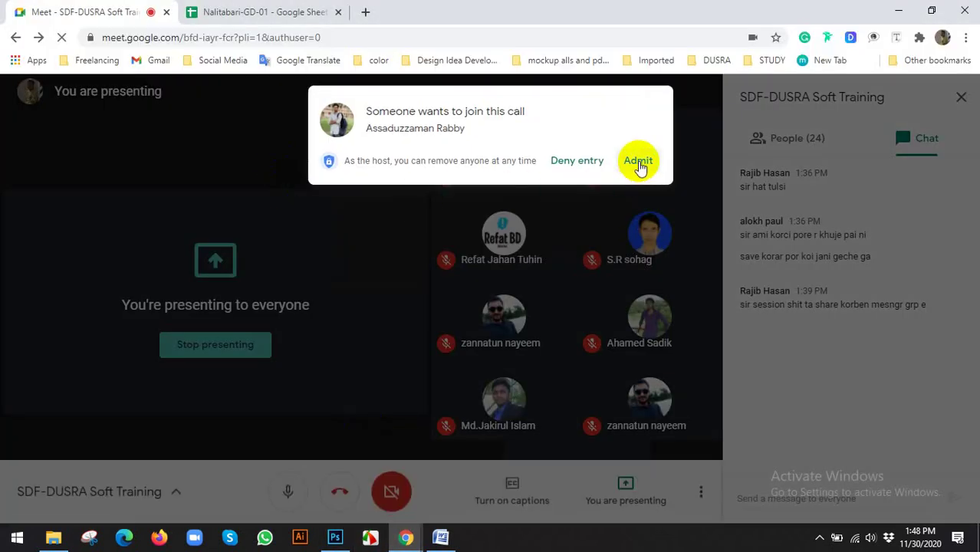
left_click(638, 164)
- Search Google Images for "INSTAGRAM BANNER DESIGN" in a new browser tab
left_click(363, 13)
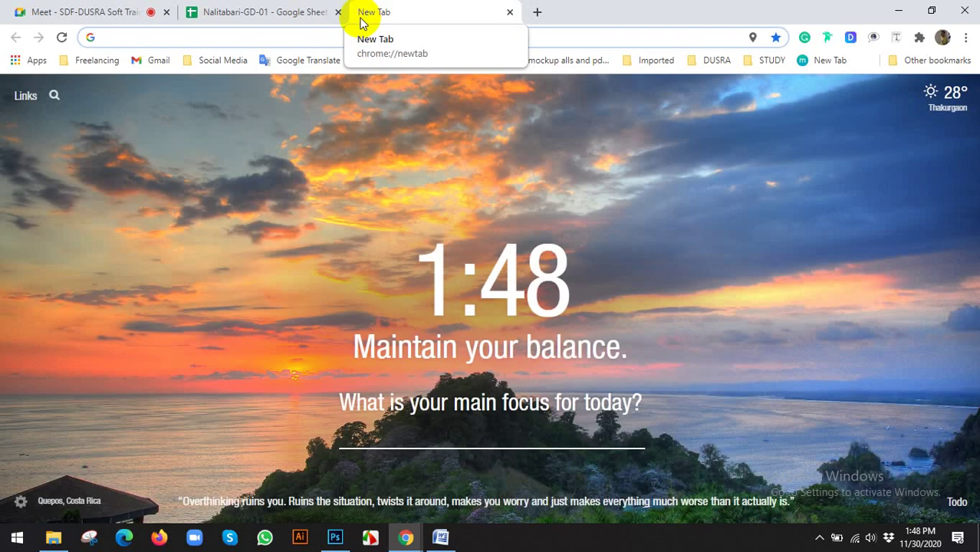
type("INSTAGRAM")
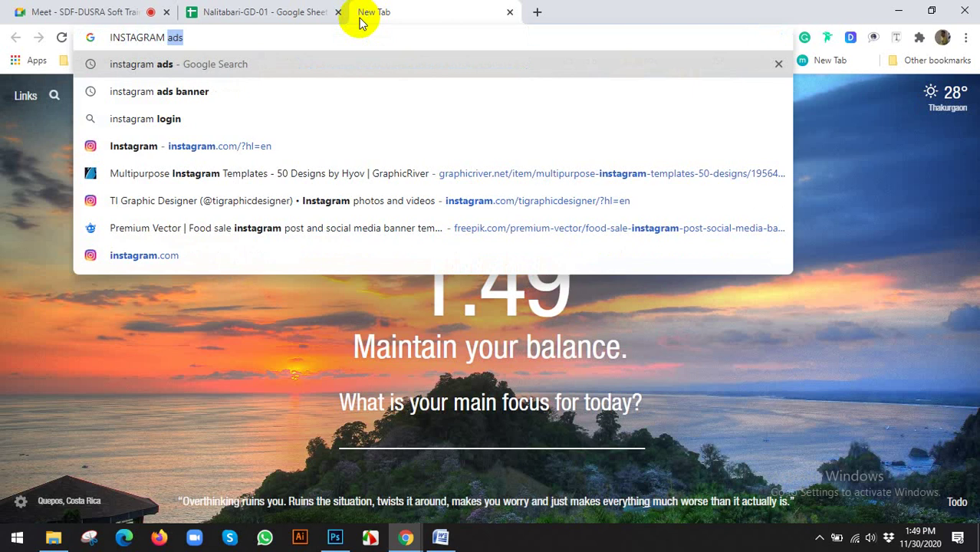
type(" BANNER D")
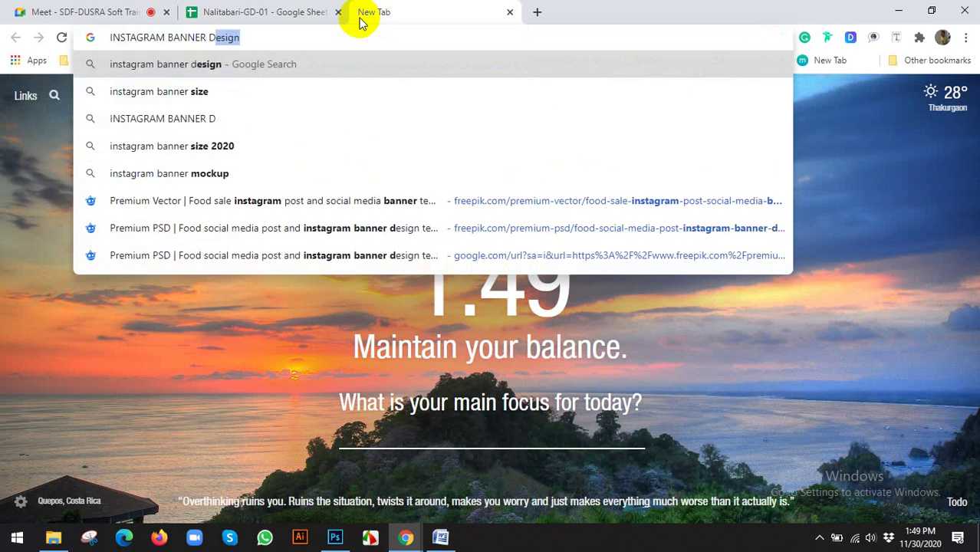
type("ESIGN")
key("Return")
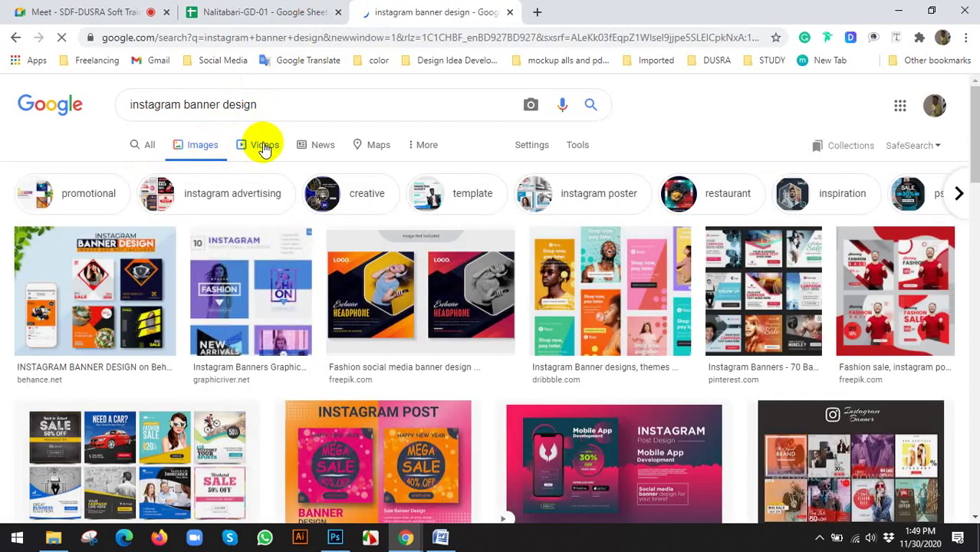
- Admit another waiting participant to the Meet call and return to the banner image results
left_click(130, 12)
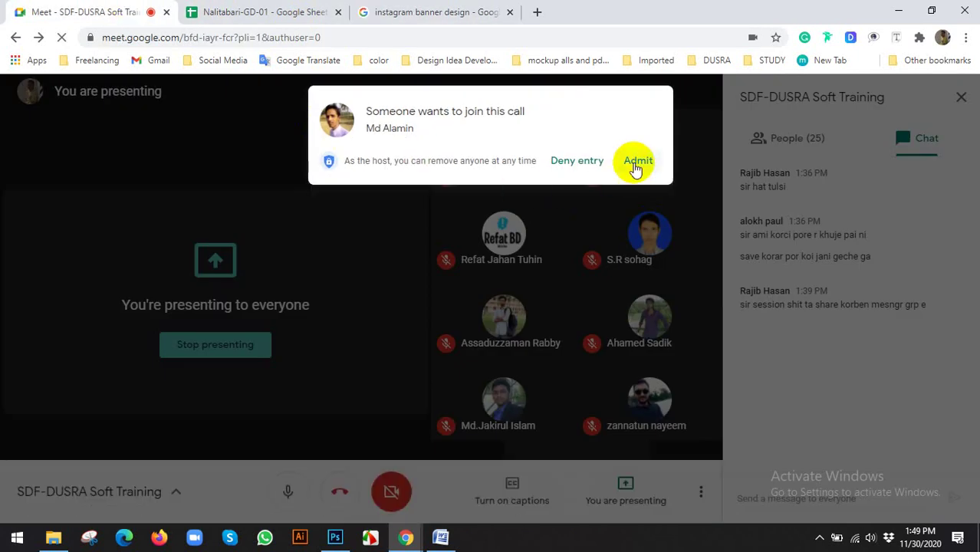
left_click(625, 162)
left_click(456, 14)
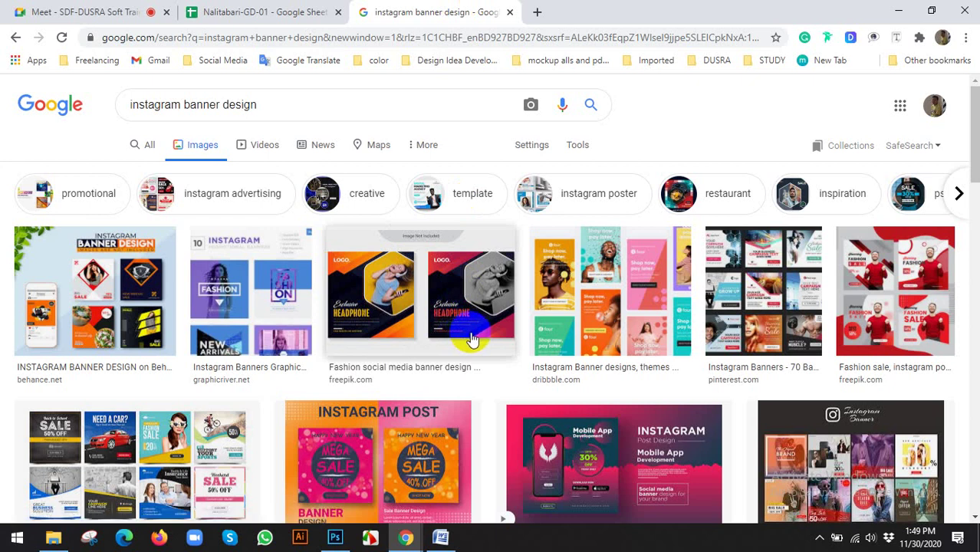
- Preview the "Instagram Template Banners - 50 Designs" image result and open its Pinterest page
scroll(476, 337, "down", 1)
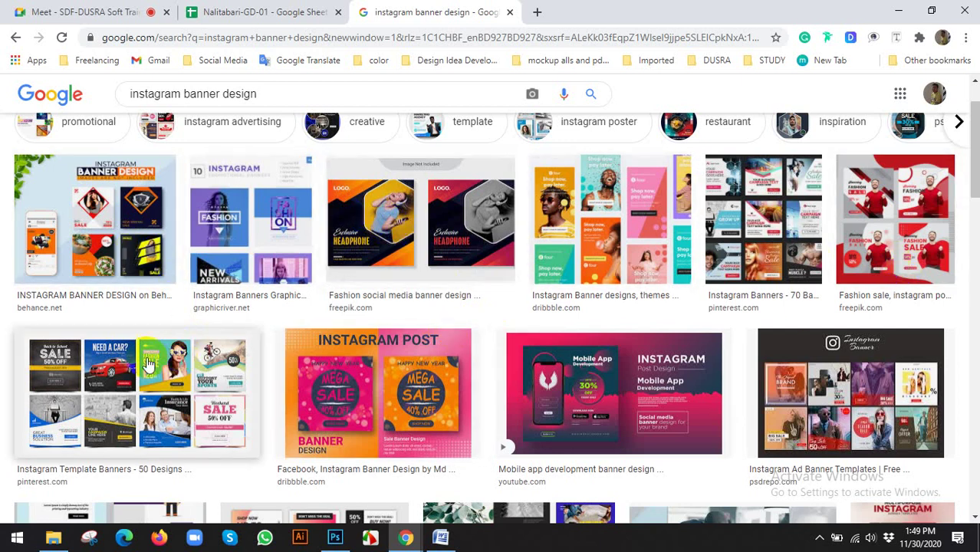
left_click(123, 388)
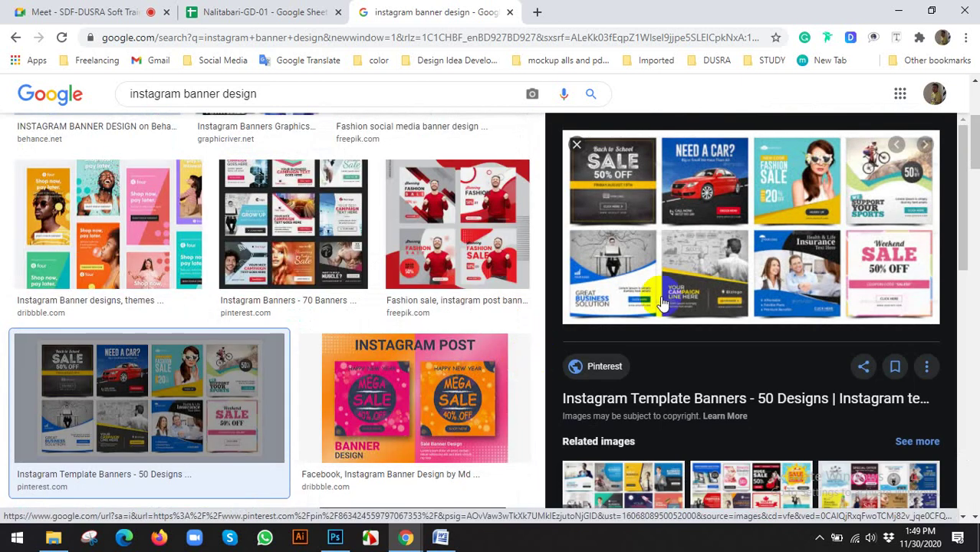
left_click(705, 250)
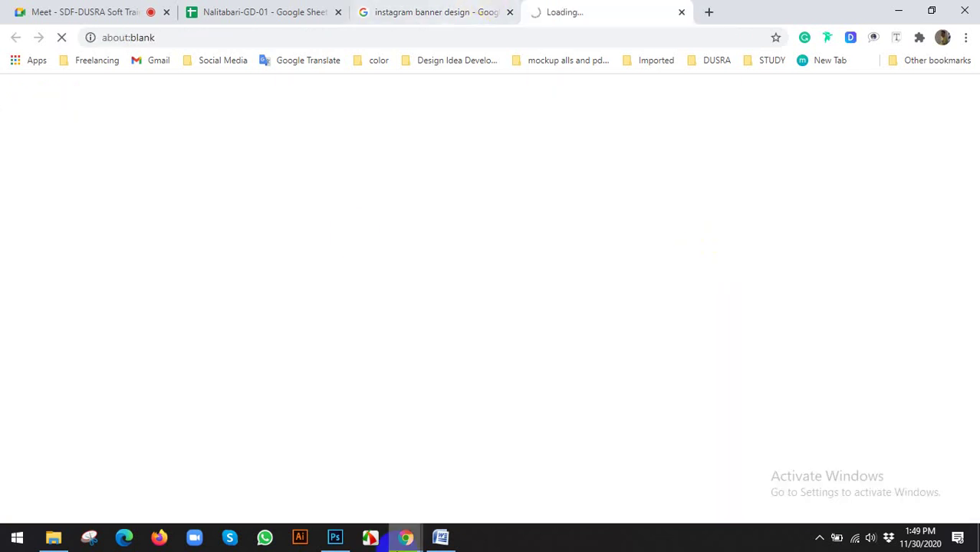
- Check the design in Photoshop and switch back to Chrome to view the Pinterest banner examples
left_click(335, 537)
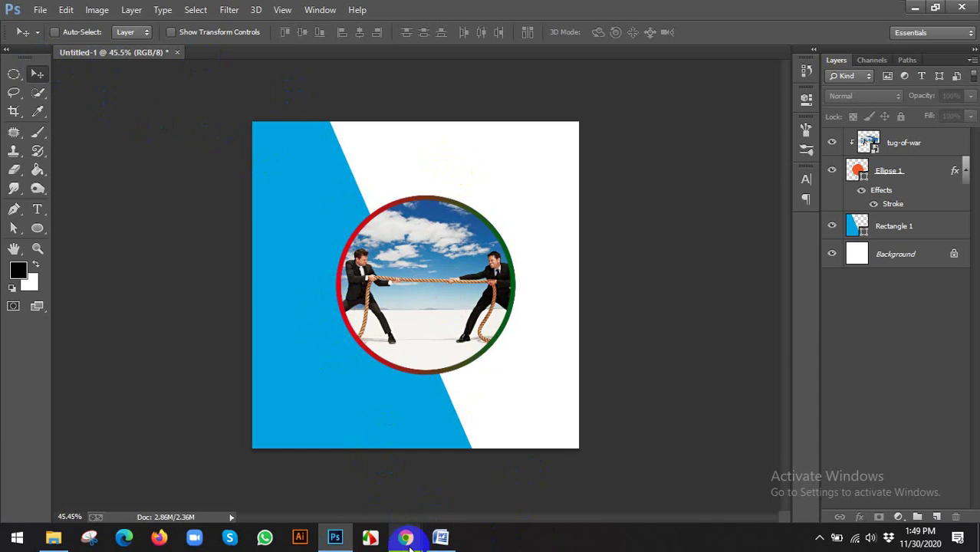
mouse_move(406, 537)
left_click(343, 483)
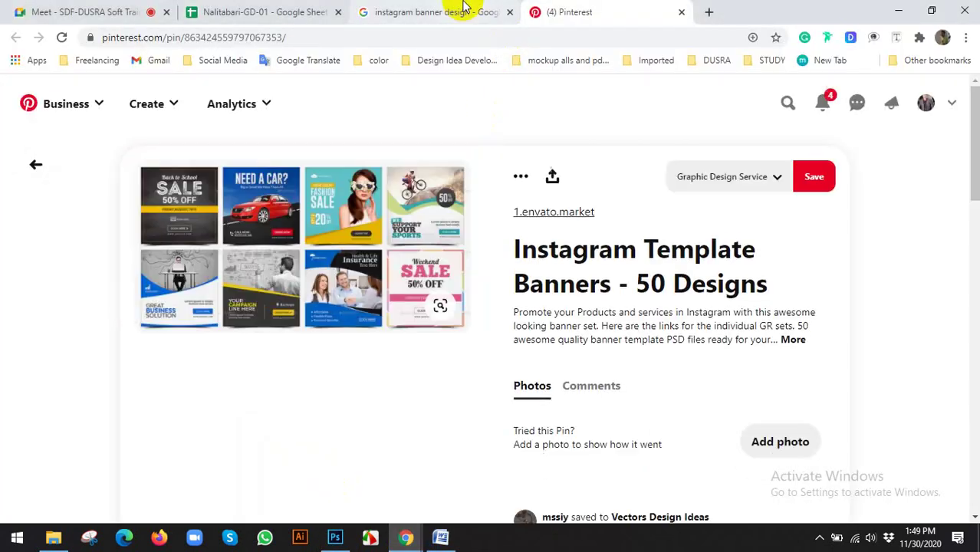
- Return to the Google image results and search the web for "instagram banner size"
left_click(467, 12)
left_click(339, 38)
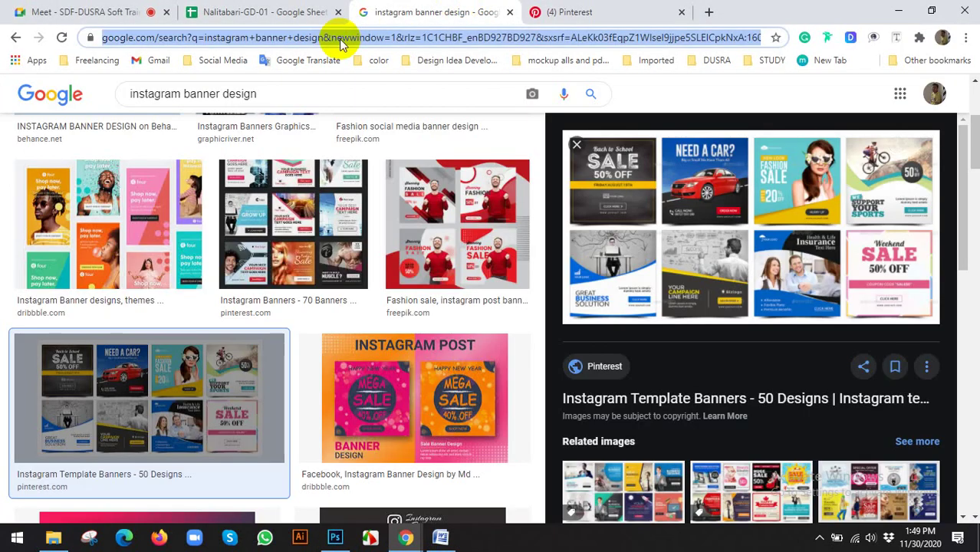
type("imn")
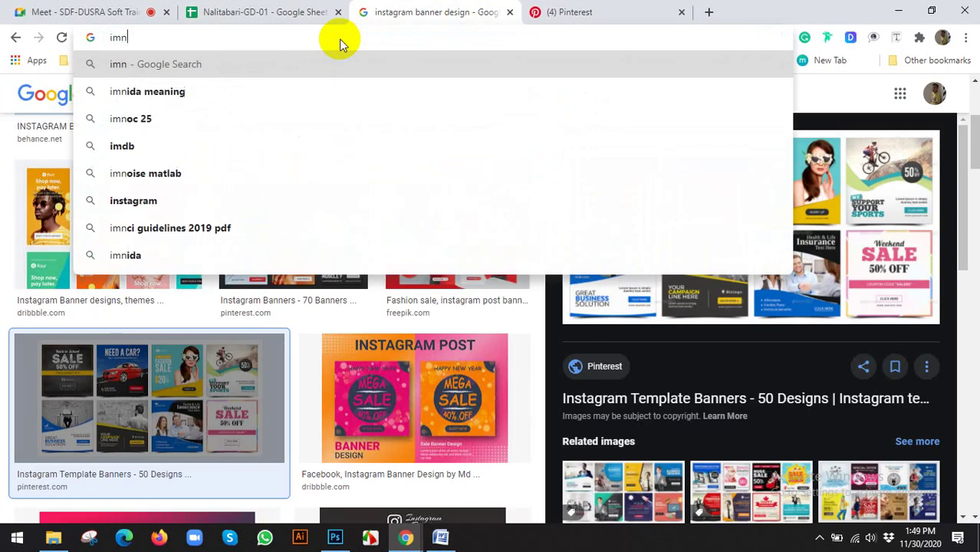
key("BackSpace")
key("BackSpace")
key("BackSpace")
type("instagr")
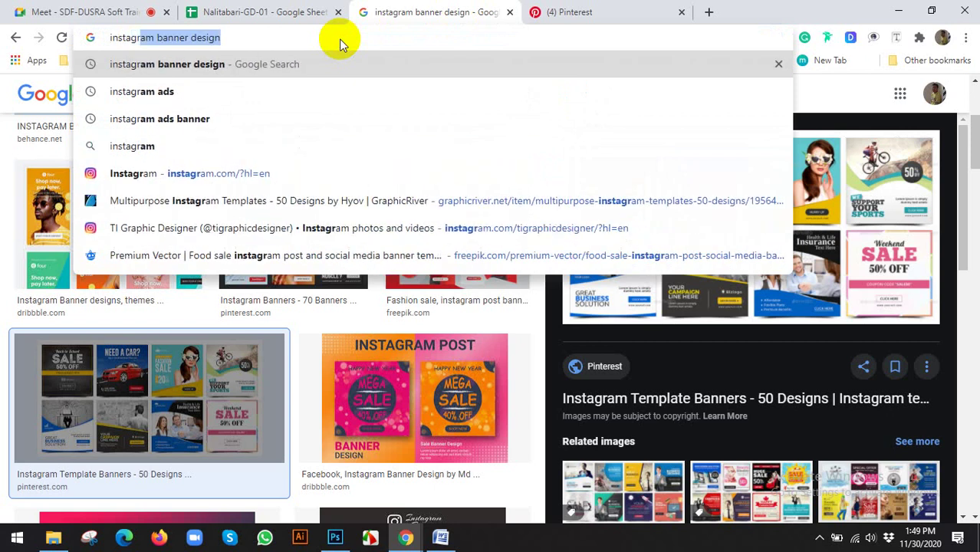
type("am baner")
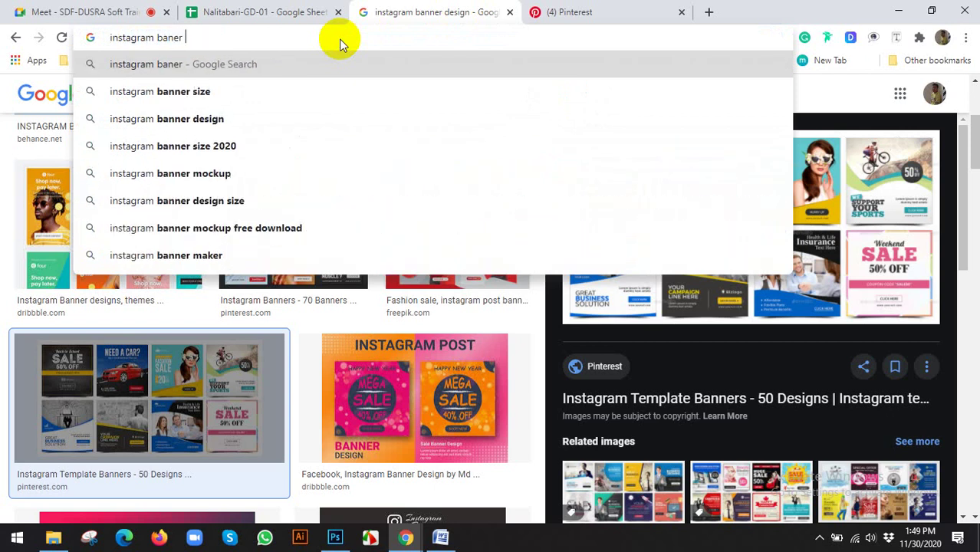
left_click(142, 93)
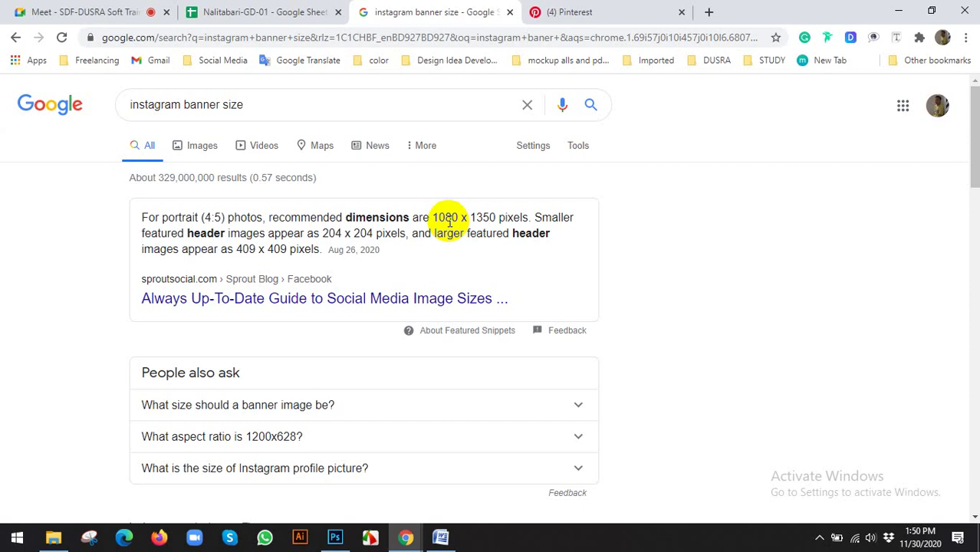
- Browse the image results for Instagram banner sizes and go back to the "instagram banner design" image results
left_click(198, 145)
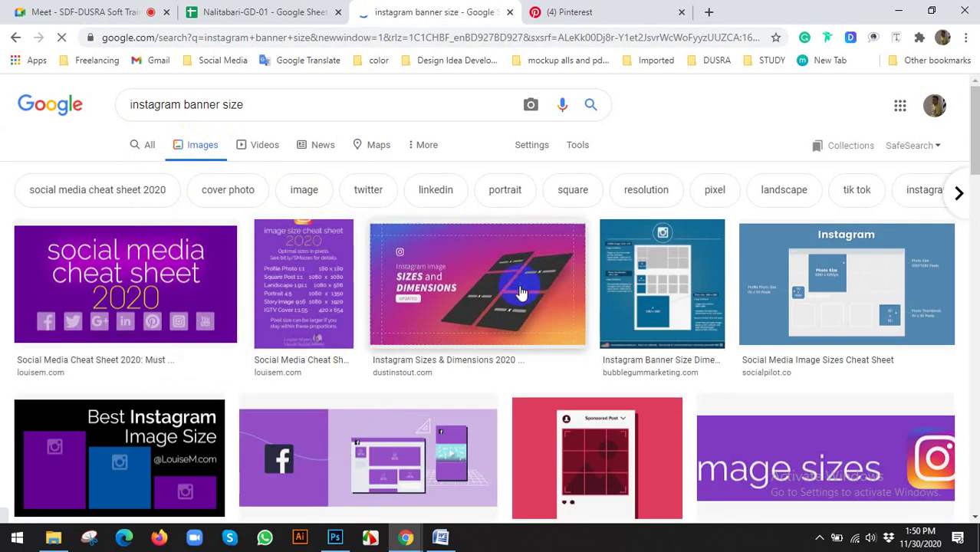
scroll(757, 275, "down", 7)
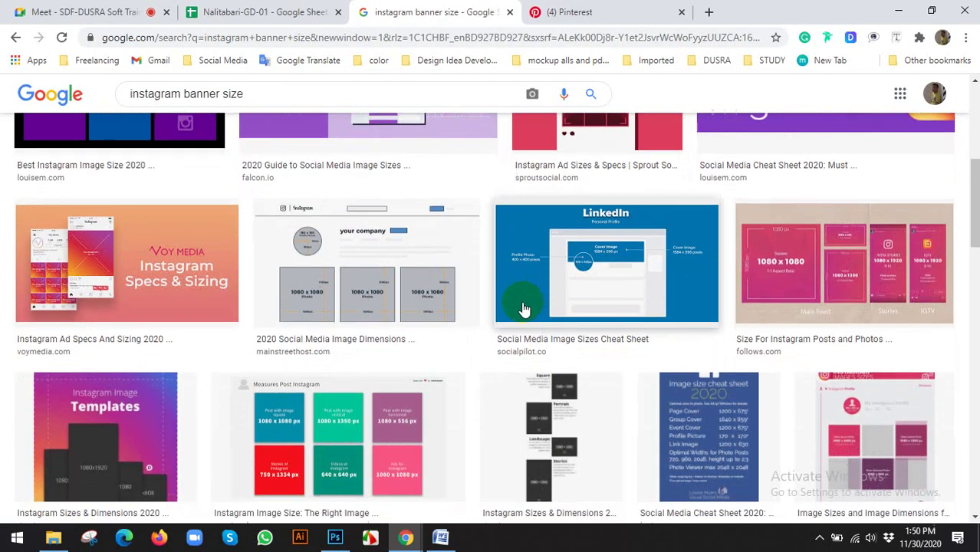
scroll(225, 280, "down", 3)
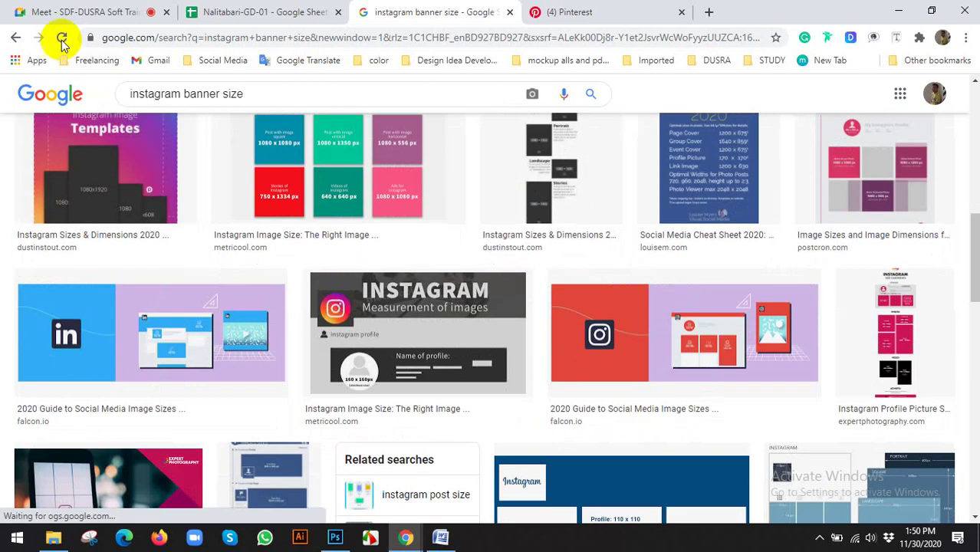
left_click(18, 38)
left_click(18, 39)
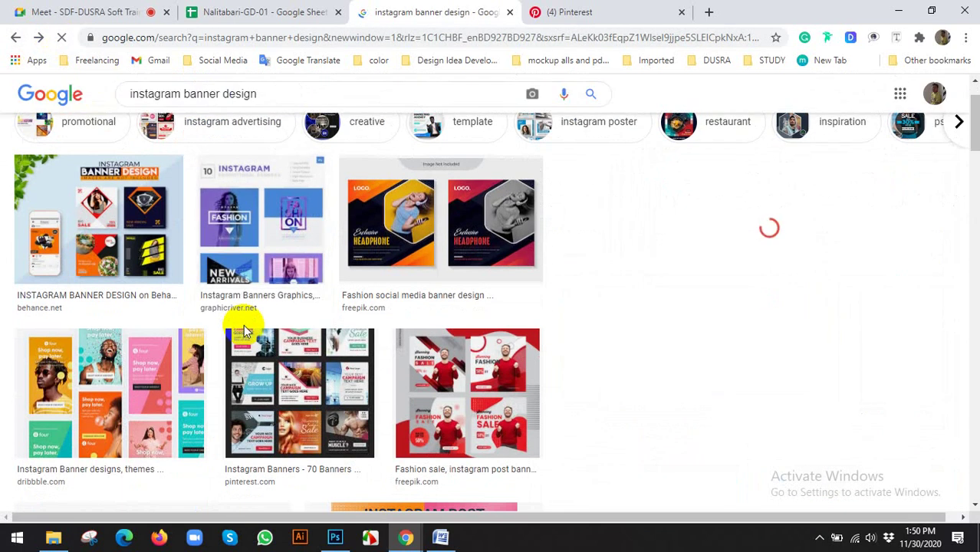
left_click(244, 324)
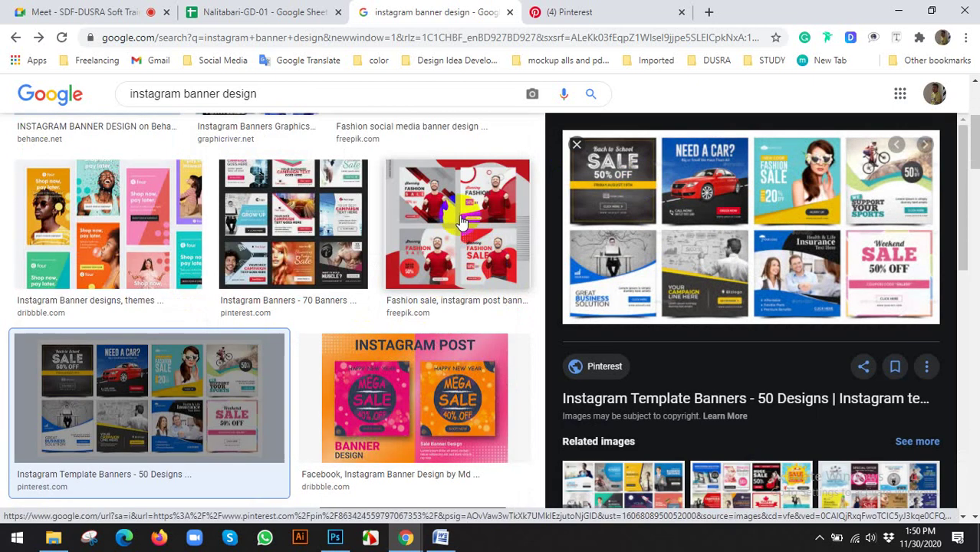
- Open the source page of the "Instagram Template Banners - 50 Designs" pin from Pinterest
left_click(572, 12)
scroll(313, 262, "down", 1)
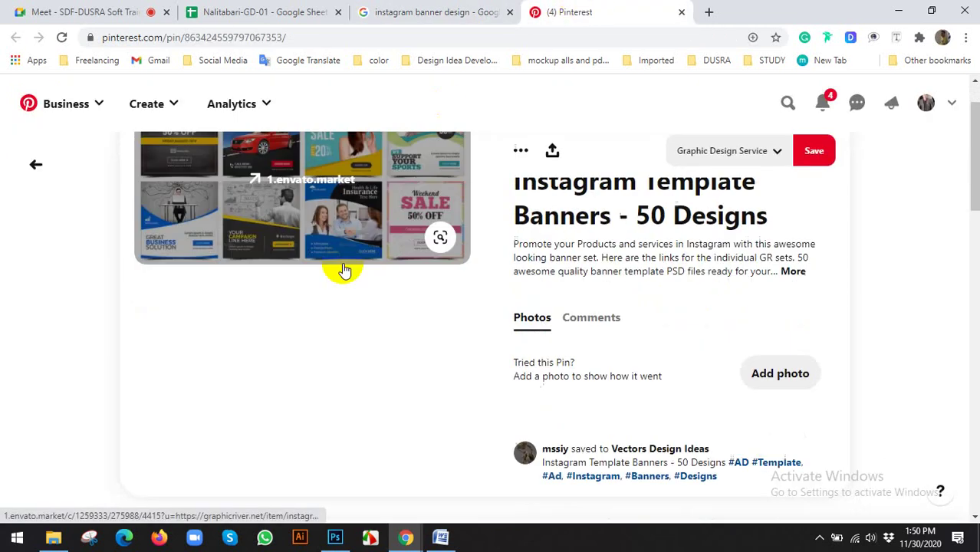
left_click(300, 235)
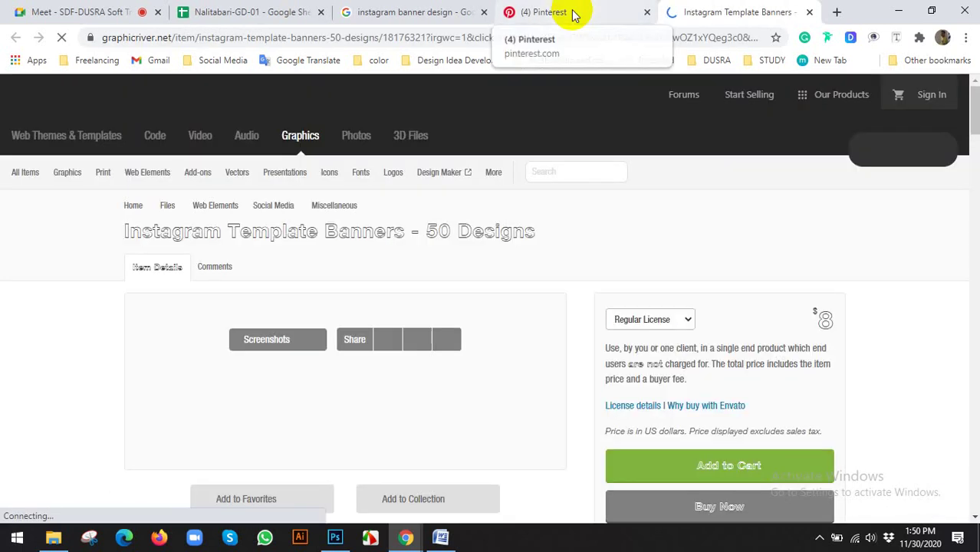
- Open the item's screenshot gallery on GraphicRiver and advance to the second sheet of banner designs
scroll(449, 391, "down", 1)
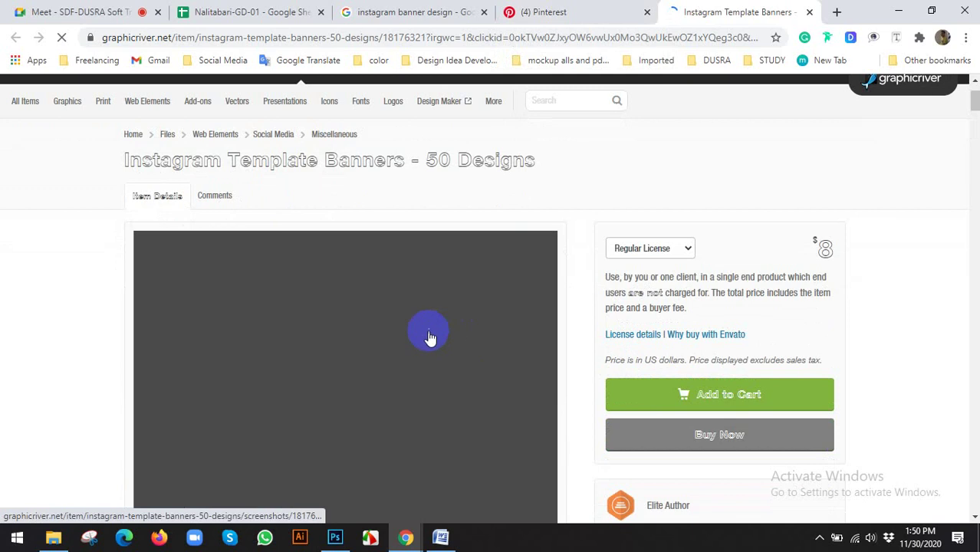
scroll(425, 333, "down", 2)
scroll(345, 329, "up", 2)
scroll(399, 355, "down", 2)
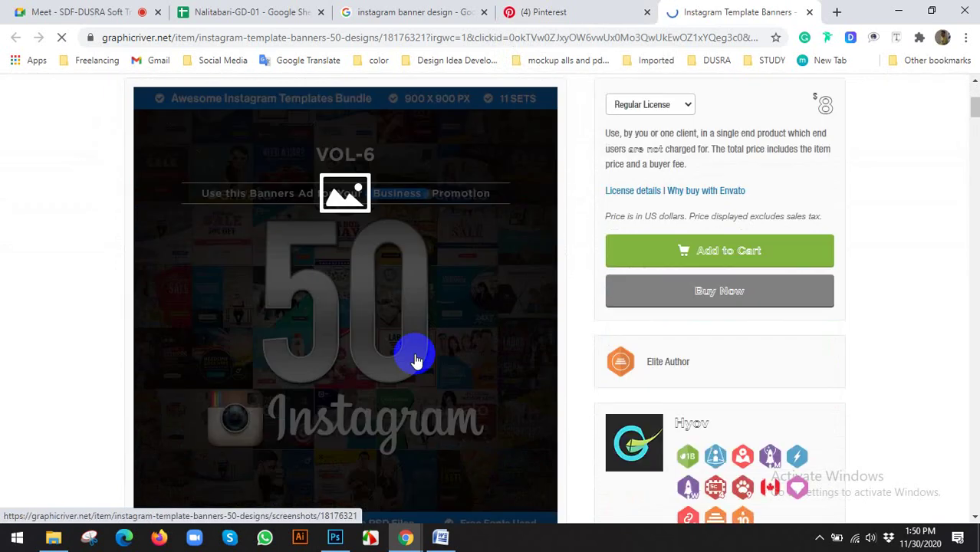
left_click(374, 342)
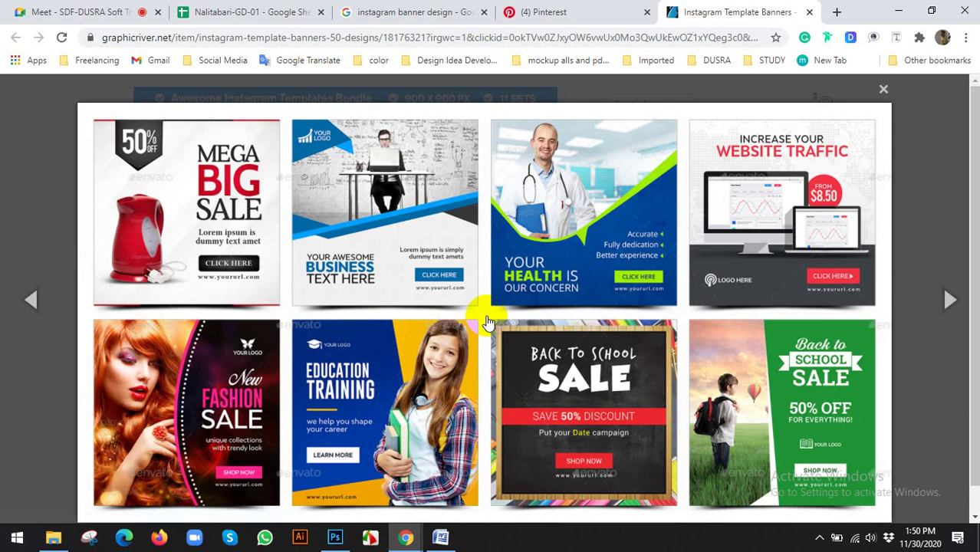
scroll(550, 322, "down", 1)
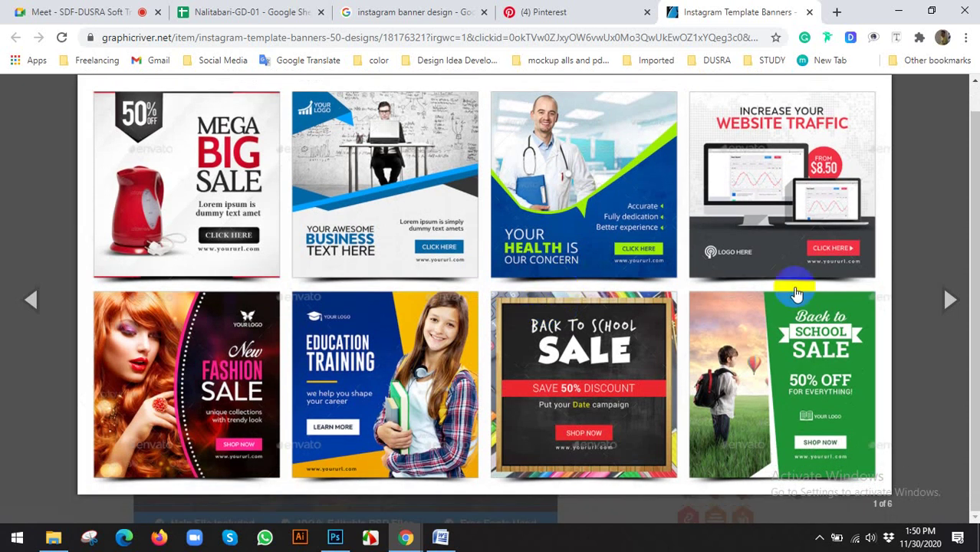
left_click(947, 302)
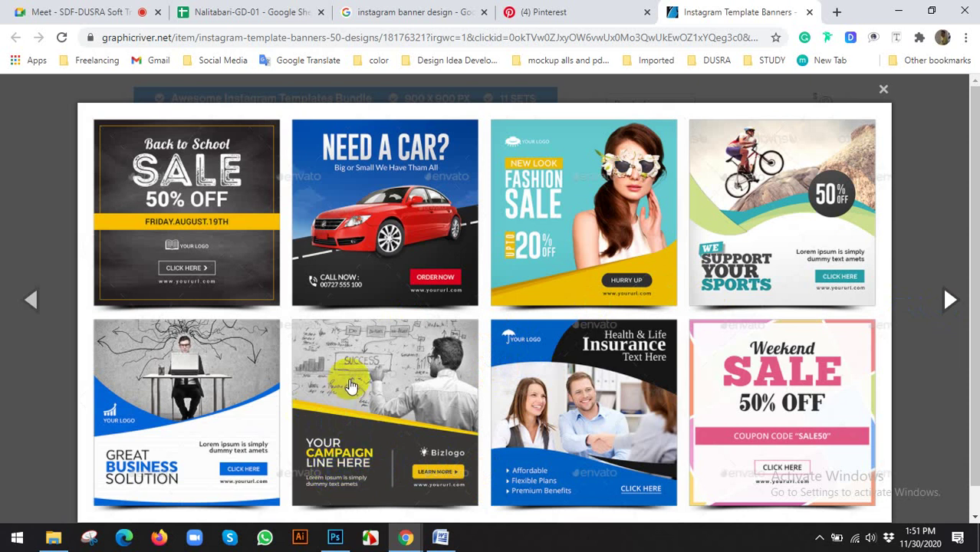
- Copy the banner sheet image, switch to Photoshop and paste it into the Untitled-1 document
right_click(351, 385)
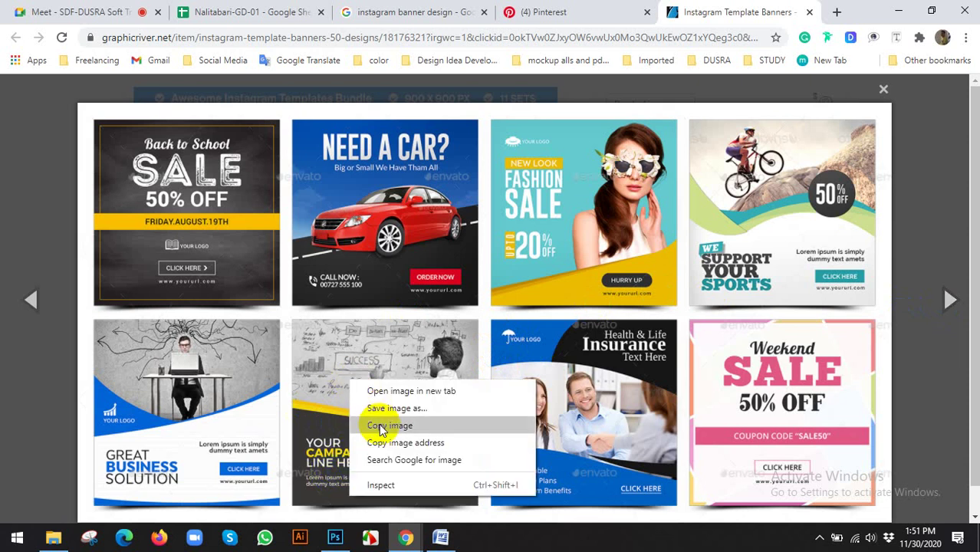
left_click(378, 424)
left_click(336, 539)
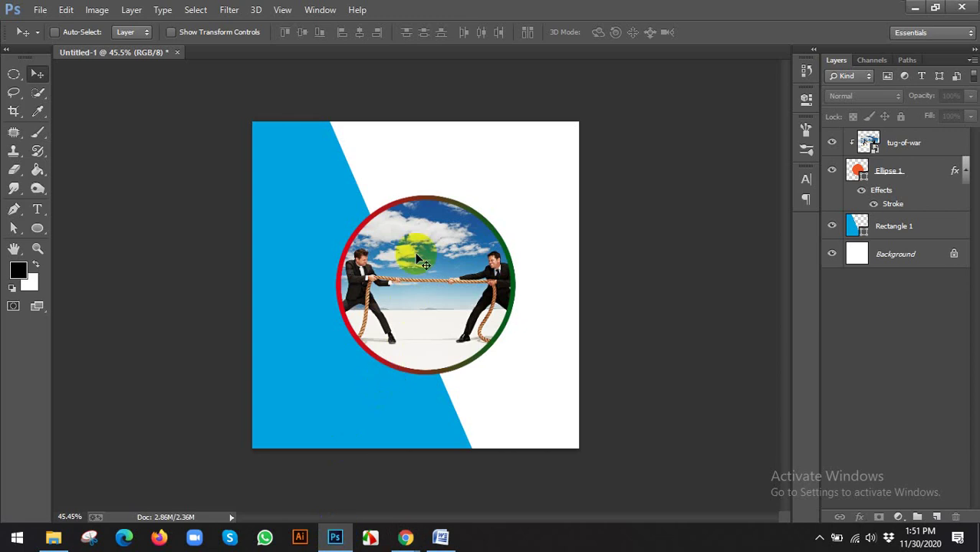
key("ctrl+v")
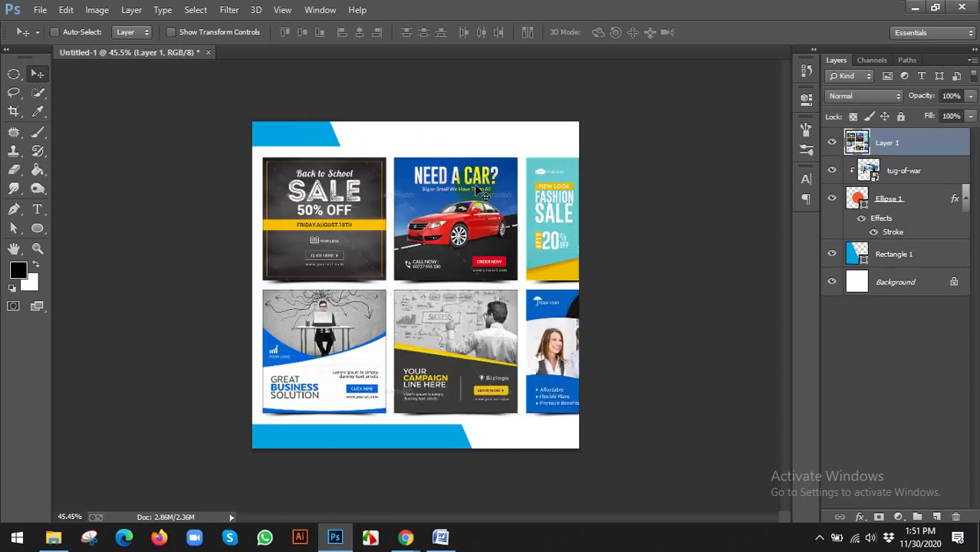
- Delete the tug-of-war, Ellipse 1 and Rectangle 1 layers, keeping the pasted banner image and the background
left_click_drag(848, 152, 895, 175)
key("Delete")
key("Delete")
key("Delete")
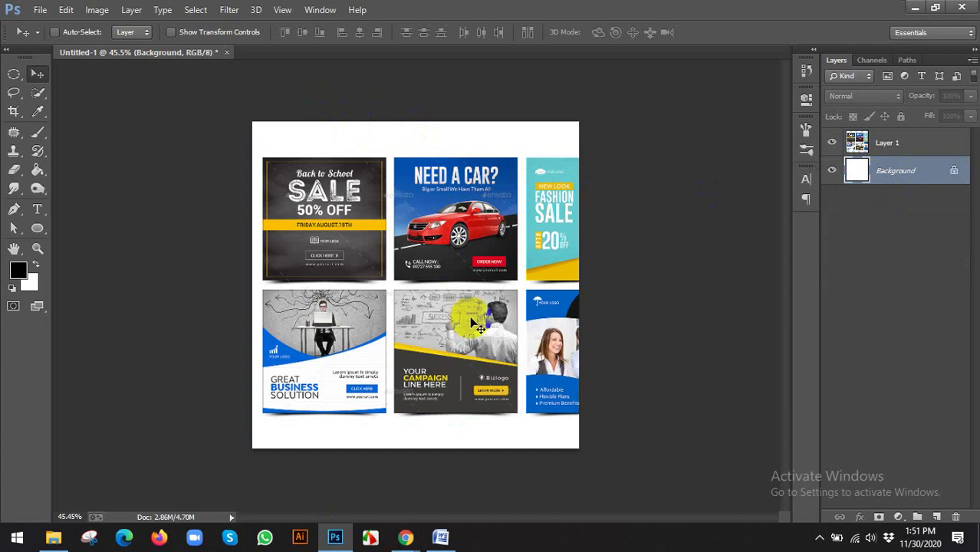
key("ctrl+plus")
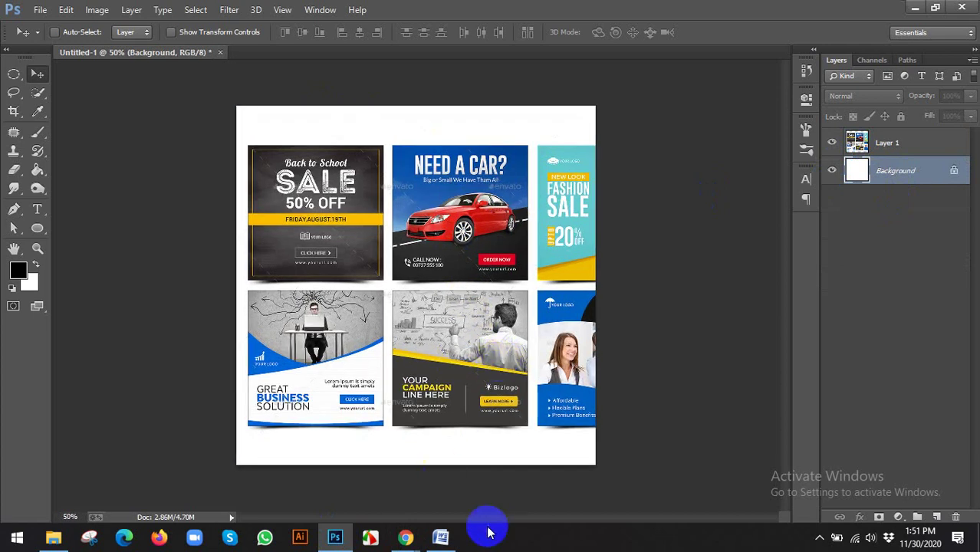
- Switch to the Meet call in Chrome, mute the microphone for a while and turn it back on
left_click(819, 538)
left_click(405, 537)
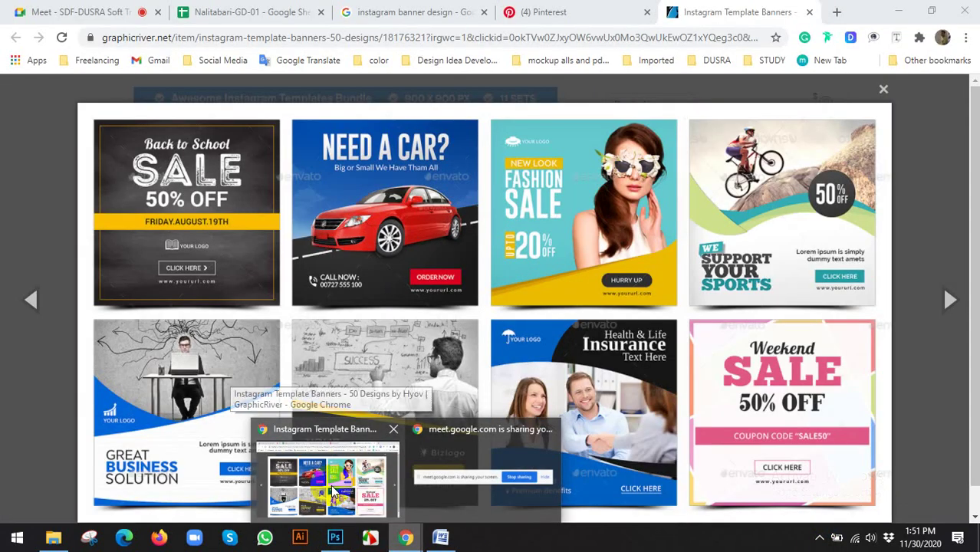
left_click(330, 484)
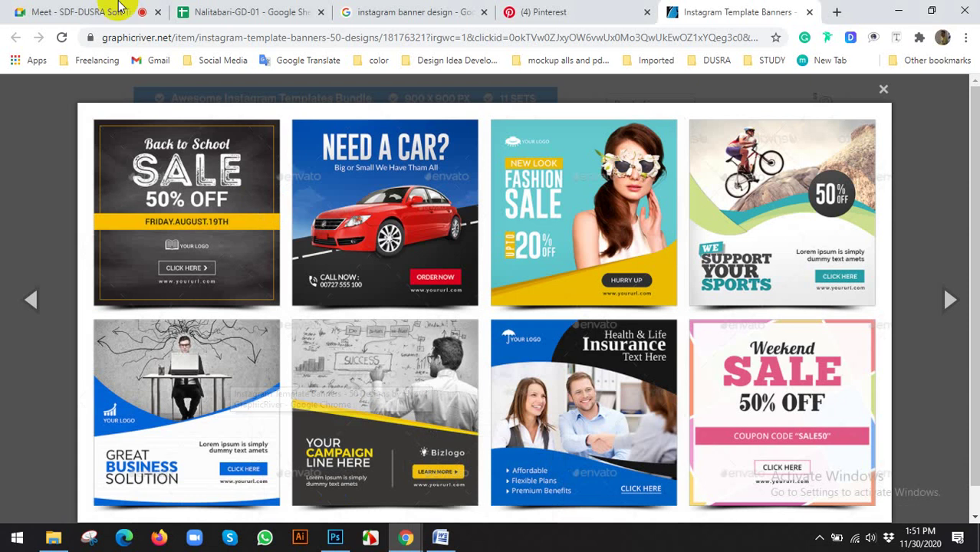
left_click(115, 11)
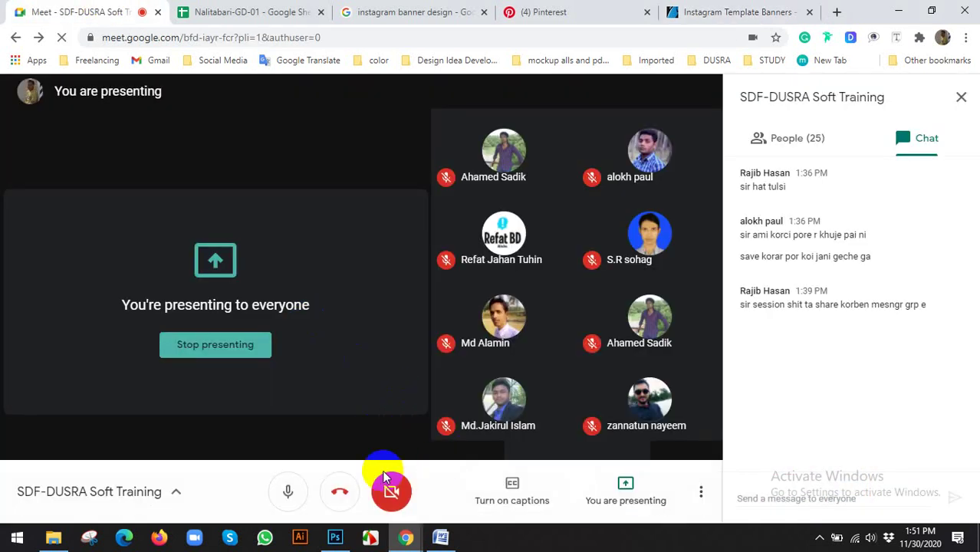
left_click(290, 490)
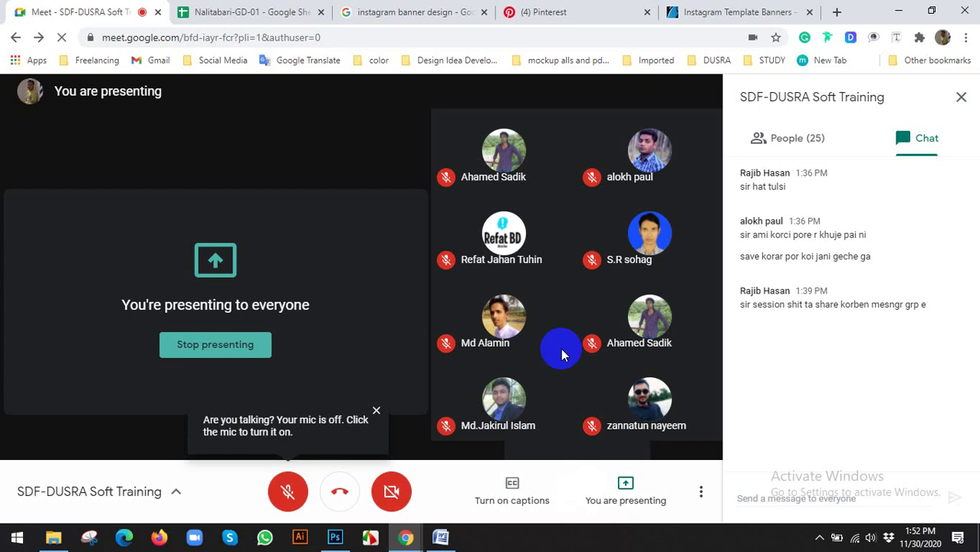
left_click(288, 491)
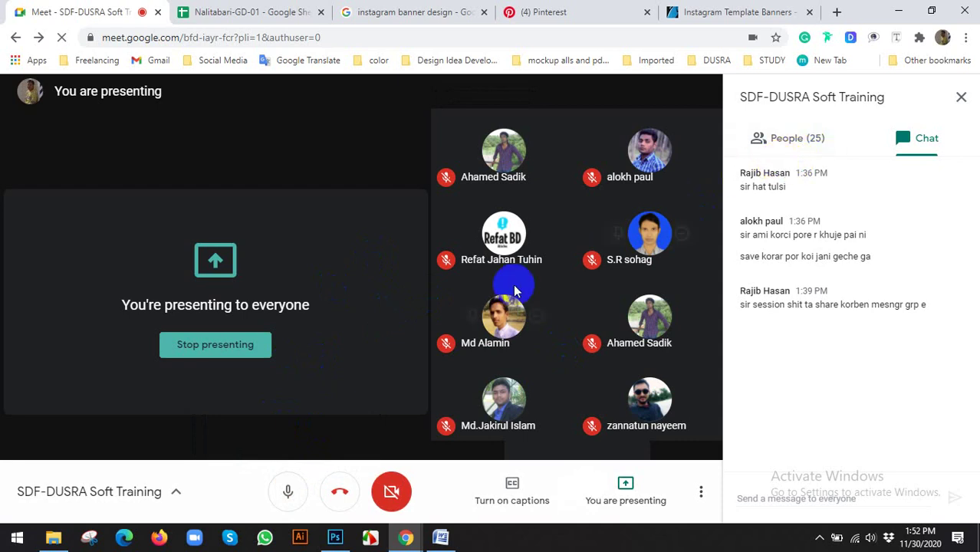
- Open the Meet participant list and look through the attendees
left_click(815, 141)
scroll(816, 278, "down", 8)
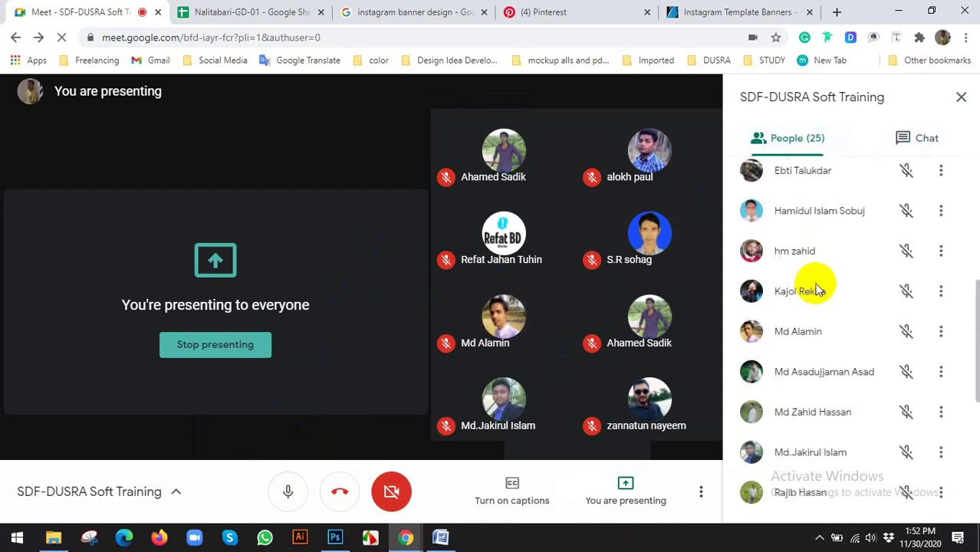
scroll(833, 340, "up", 2)
scroll(829, 333, "down", 5)
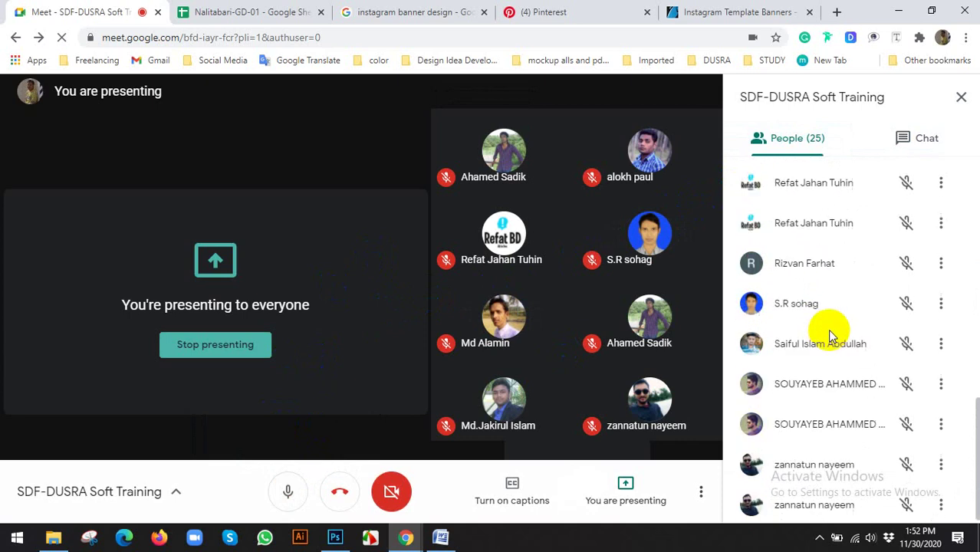
- Check the chat messages of the SDF-DUSRA Soft Training meeting
left_click(898, 136)
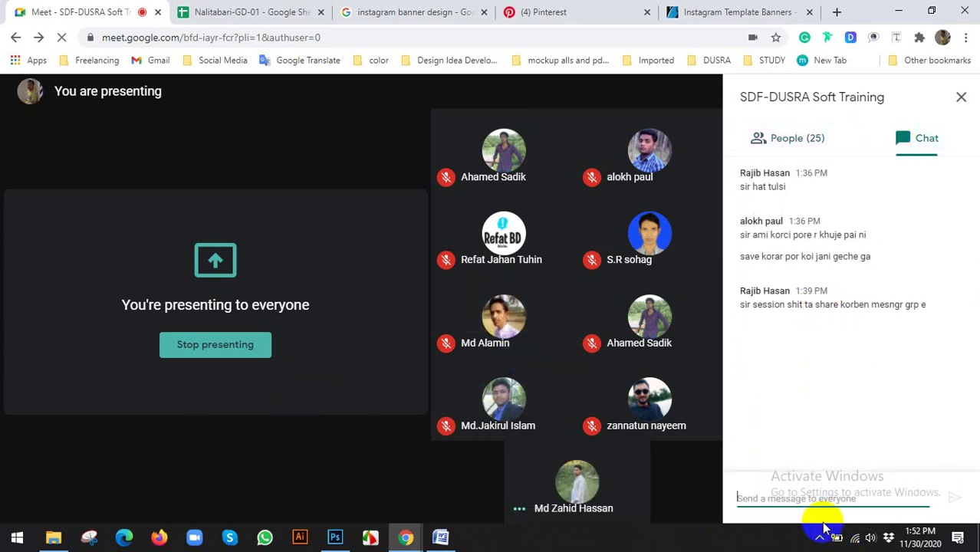
left_click(819, 538)
left_click(821, 534)
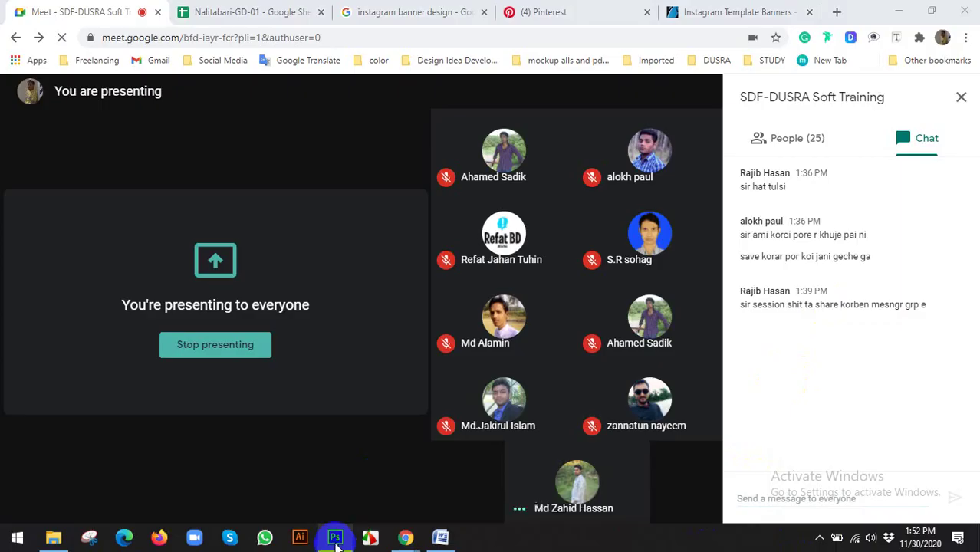
- Switch to Photoshop and move the banner collage in Layer 1 so the "Your Campaign Line Here" banner sits near the canvas centre
left_click(336, 539)
scroll(449, 270, "up", 1)
scroll(453, 272, "up", 1)
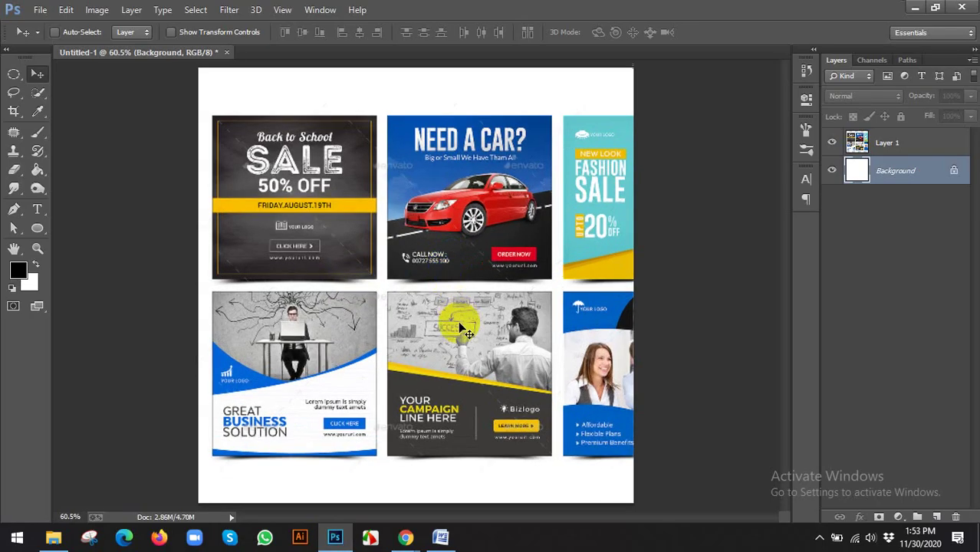
left_click(400, 232)
left_click(486, 213)
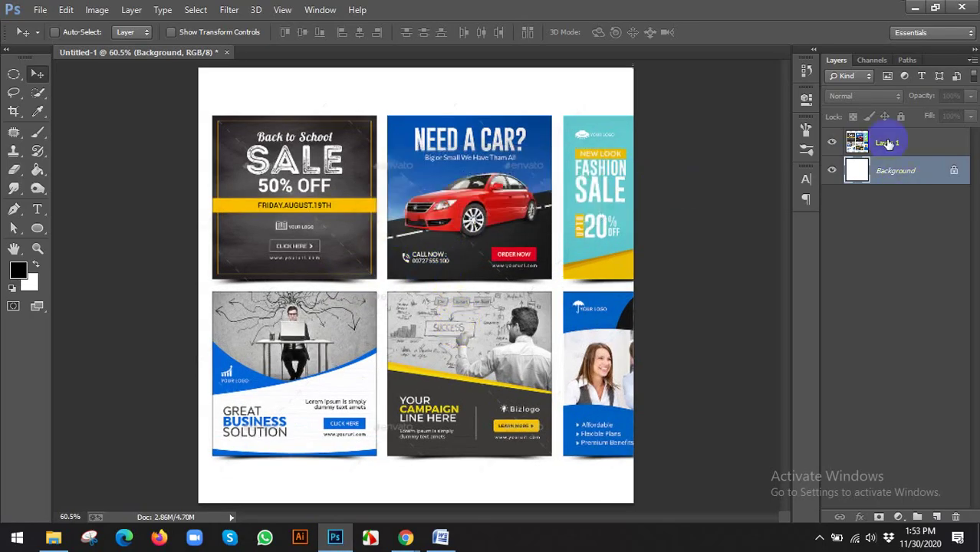
left_click(886, 142)
left_click_drag(510, 330, 459, 241)
scroll(401, 266, "up", 5)
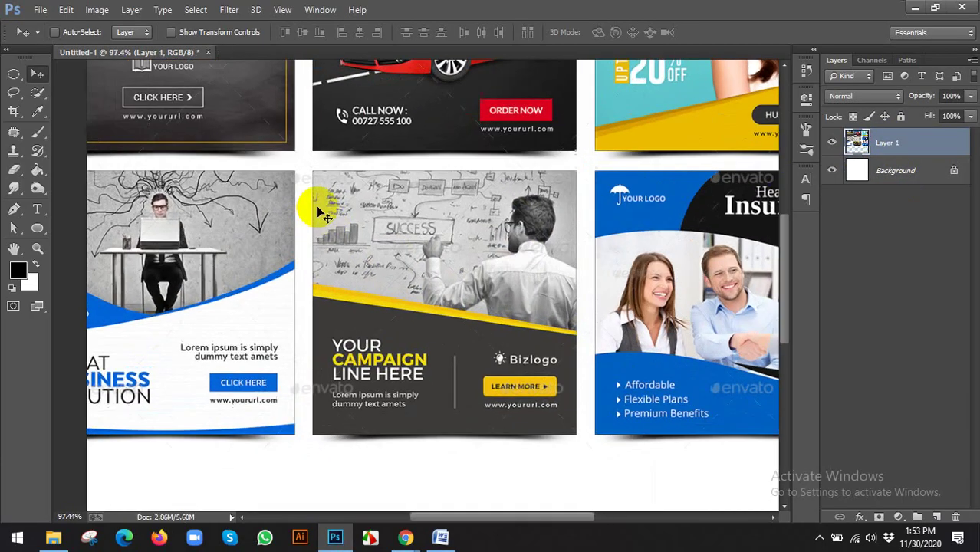
- Select the "Your Campaign Line Here" banner with the Rectangular Marquee and copy it to a new layer
left_click_drag(13, 75, 69, 73)
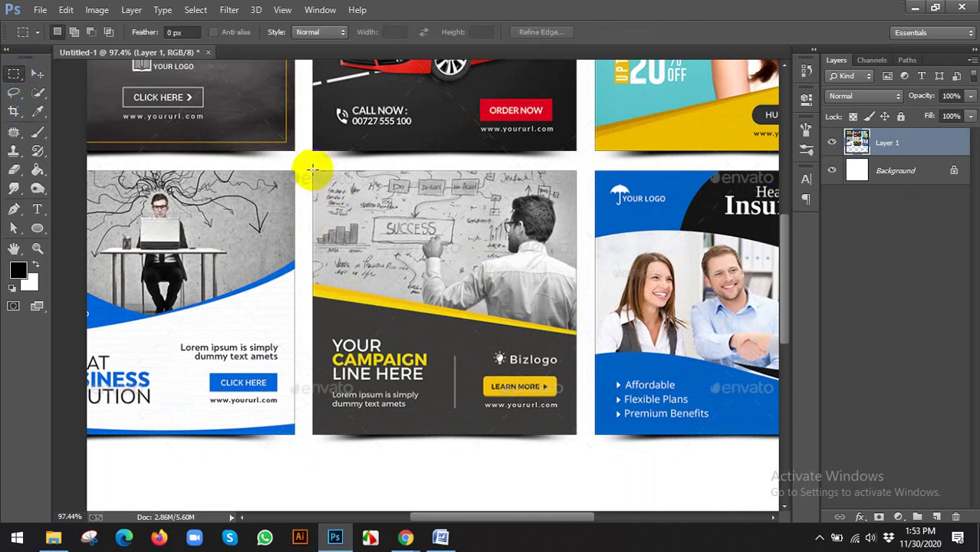
left_click_drag(311, 171, 575, 437)
key("ctrl+j")
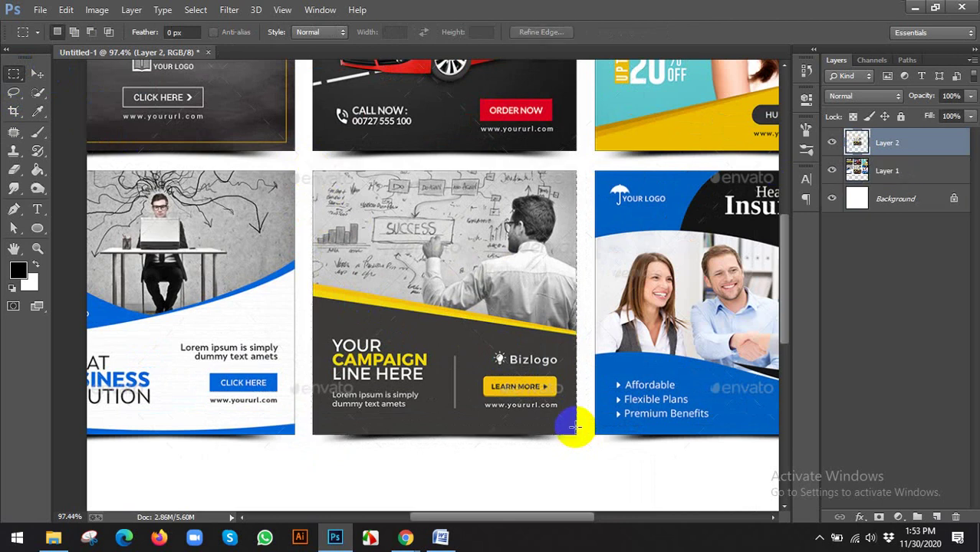
- Delete the original collage layer, Layer 1, leaving only the copied banner above the background
key("v")
left_click(870, 166)
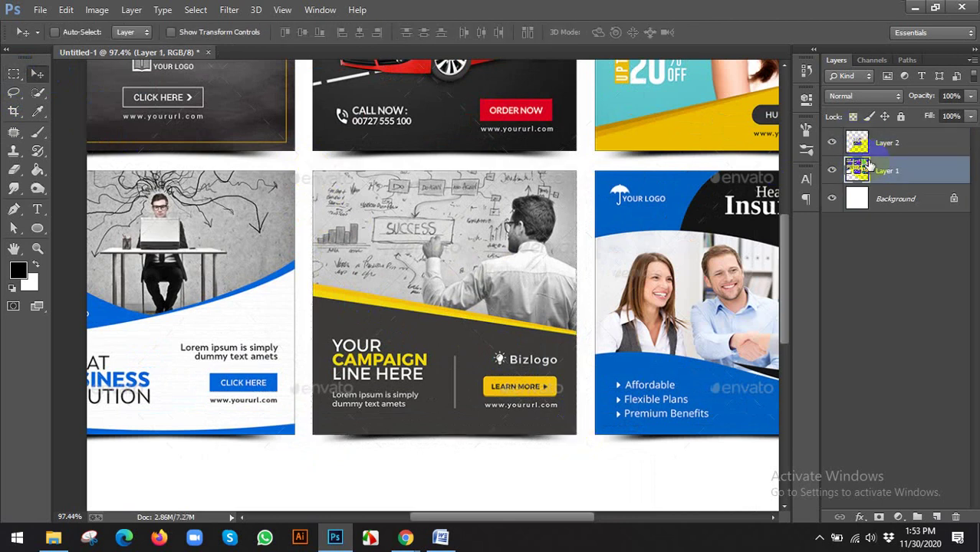
key("Delete")
scroll(560, 218, "down", 7)
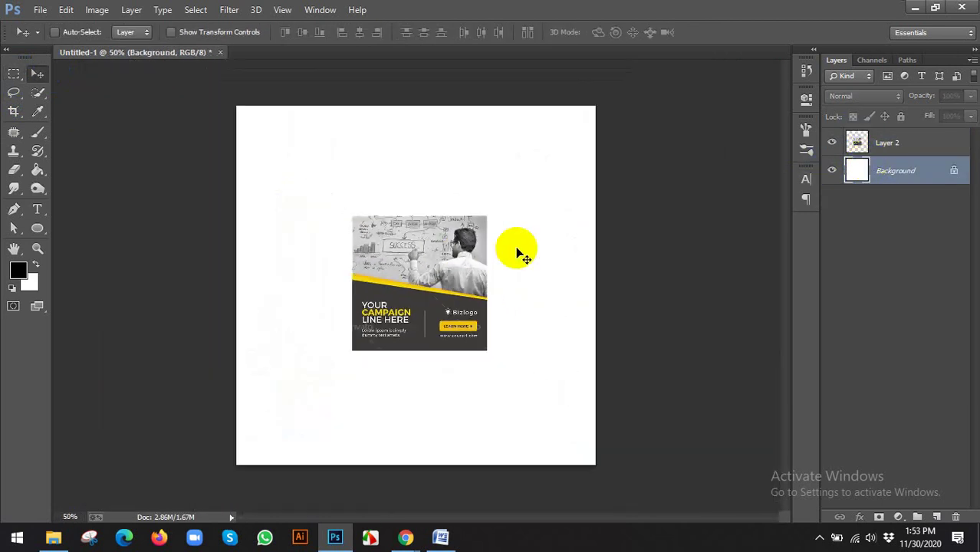
- Check the document's width and height in Image Size without changing them
scroll(373, 171, "up", 2)
left_click(97, 10)
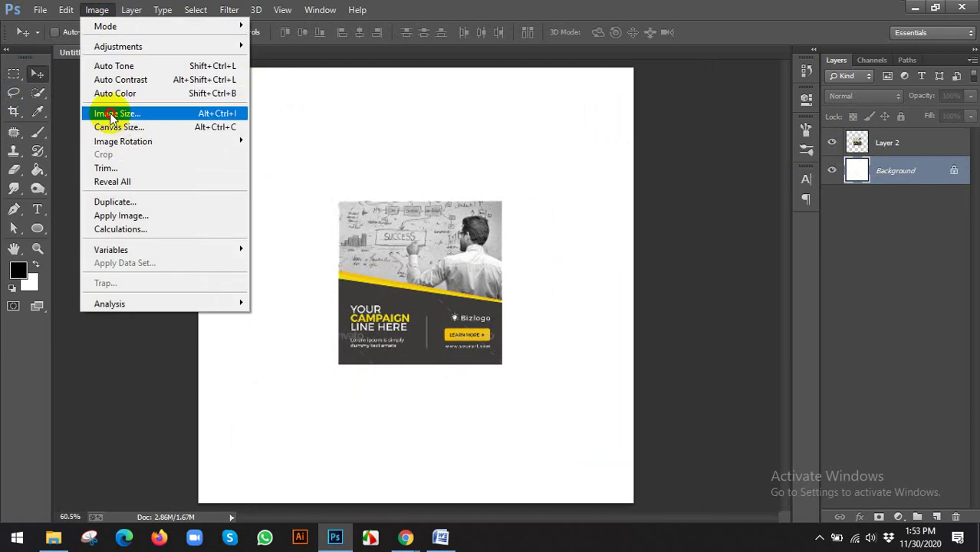
left_click(111, 115)
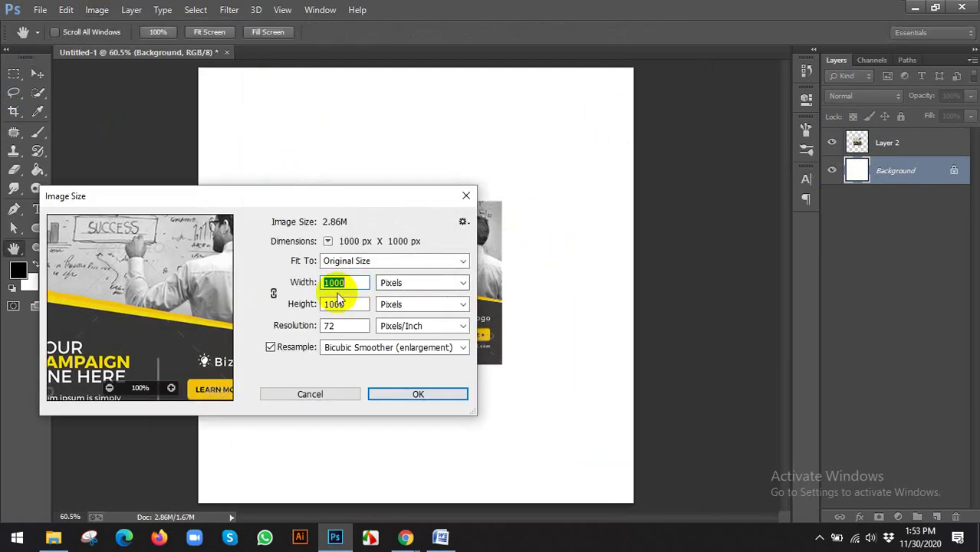
left_click(349, 283)
left_click_drag(350, 283, 302, 304)
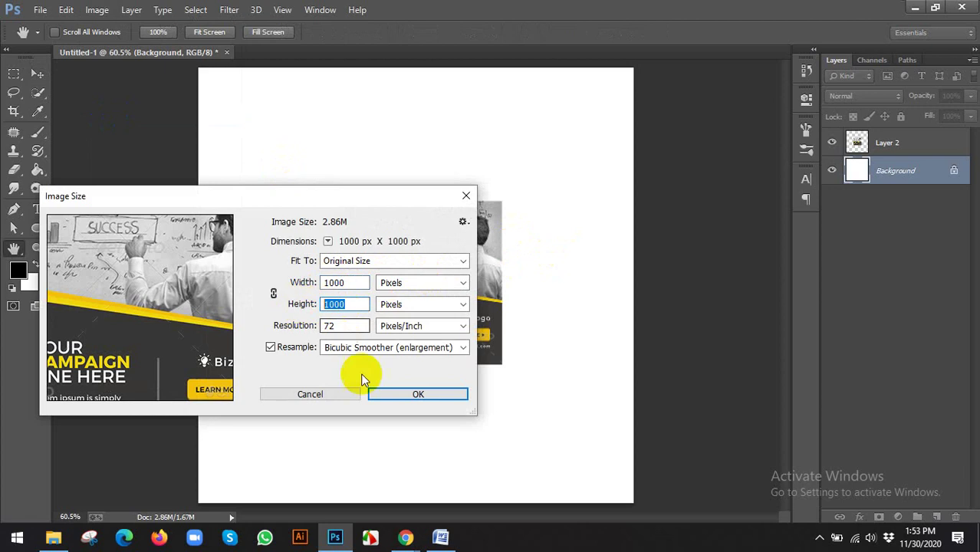
left_click(334, 393)
- Scale the campaign banner on Layer 2 up to about 145% from its centre and nudge it slightly down
key("ctrl+minus")
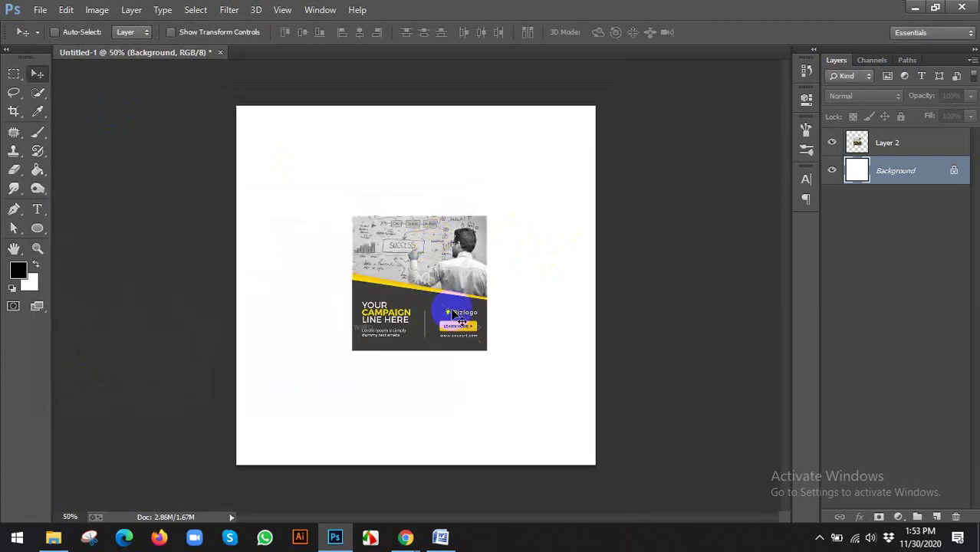
scroll(441, 331, "up", 1)
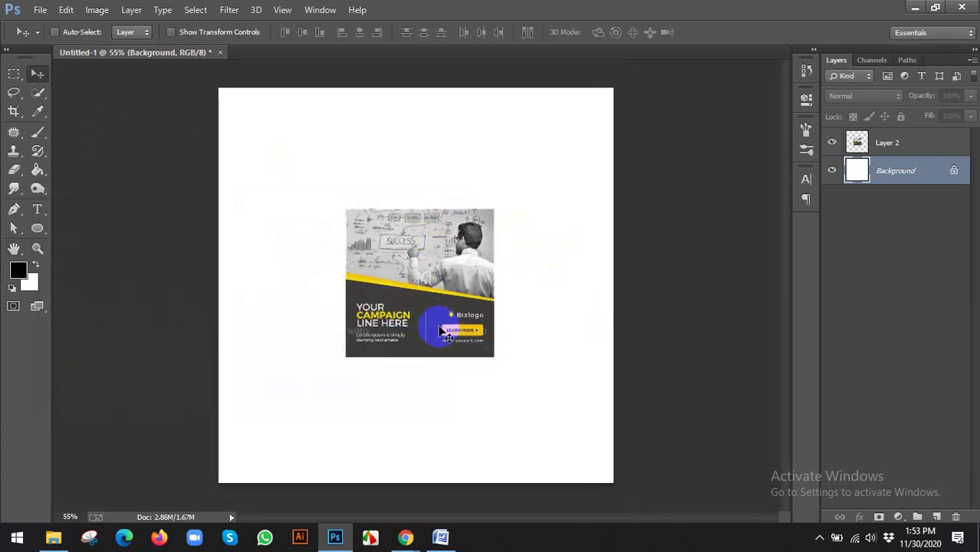
scroll(441, 332, "up", 1)
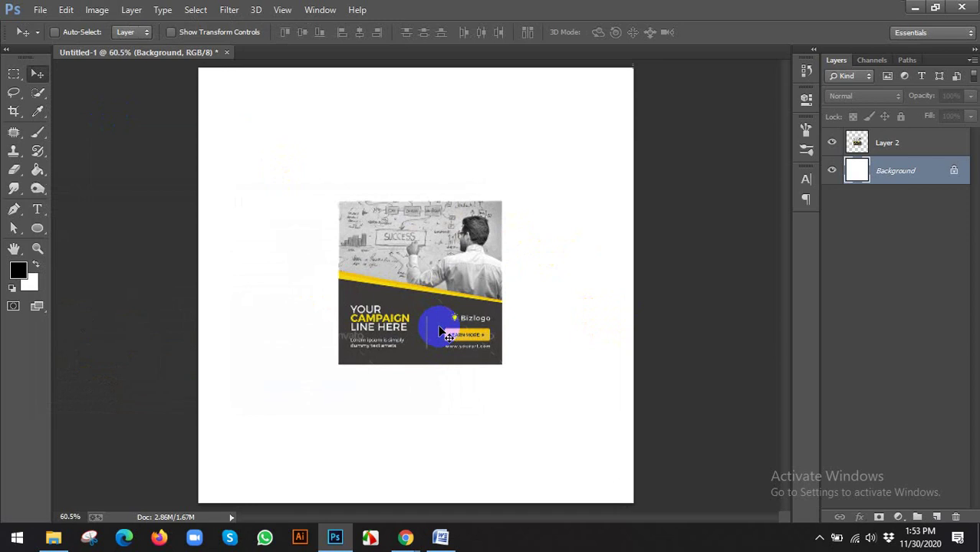
scroll(440, 328, "down", 1)
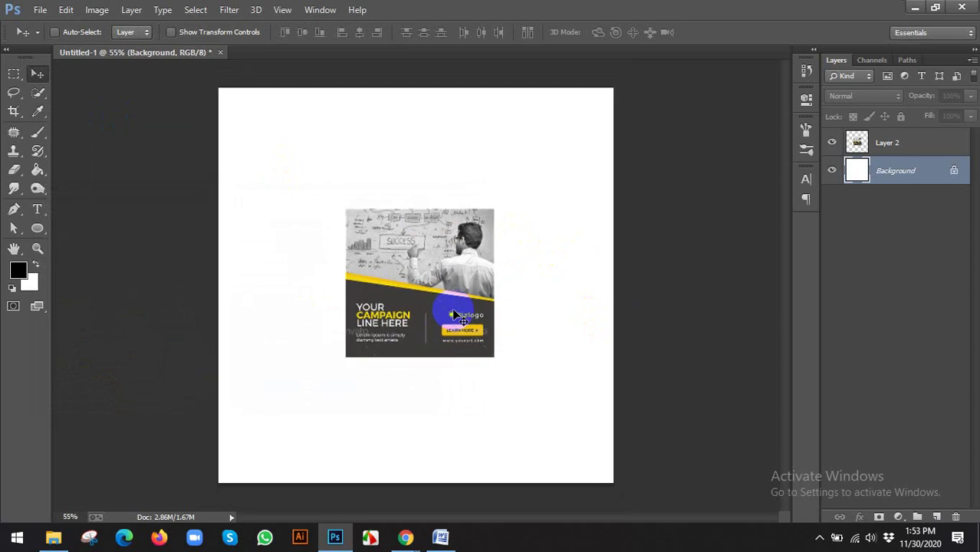
left_click(886, 144)
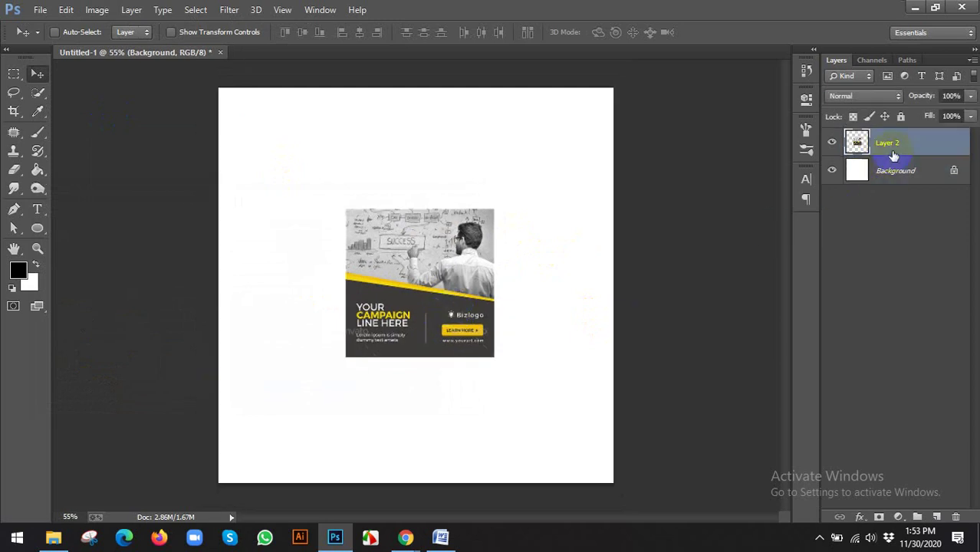
scroll(430, 300, "up", 2)
scroll(421, 314, "up", 2)
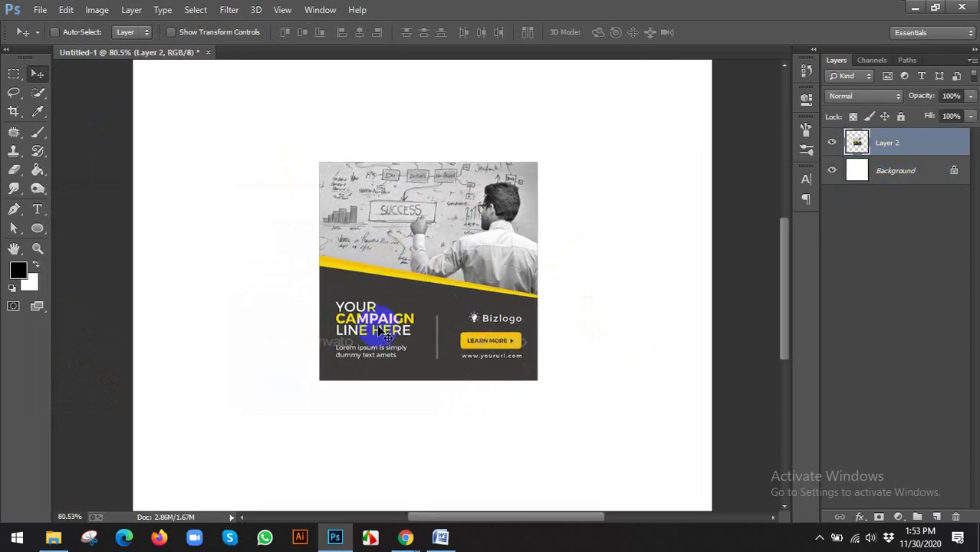
key("ctrl+t")
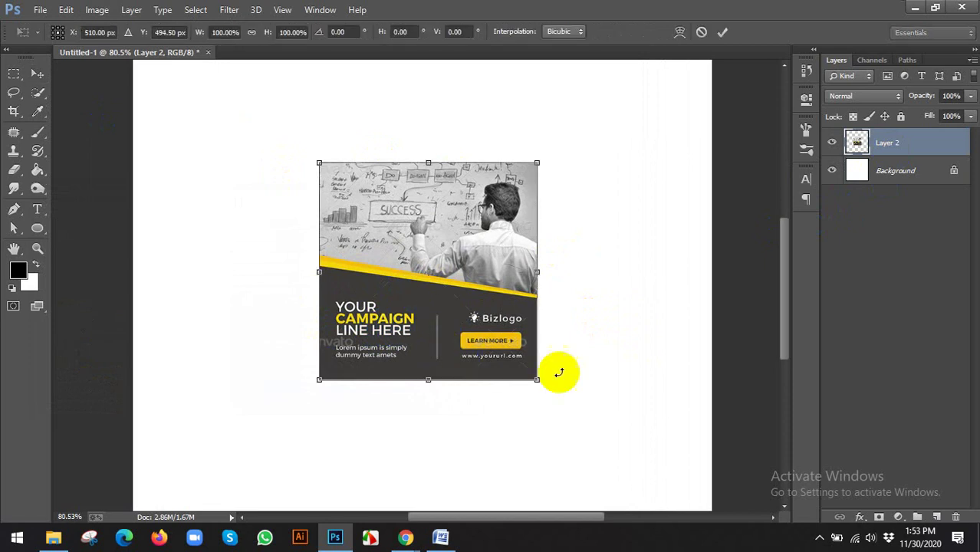
left_click_drag(537, 380, 587, 429)
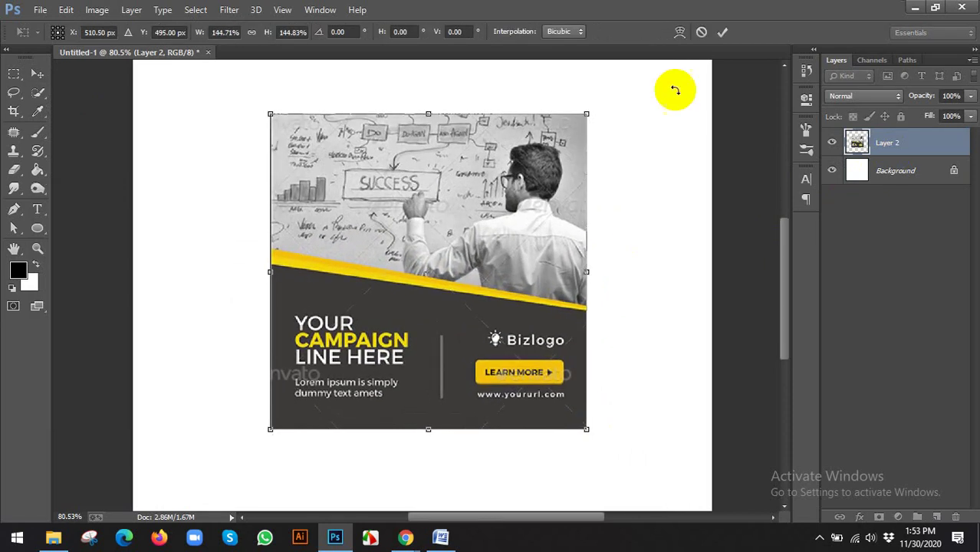
left_click(719, 35)
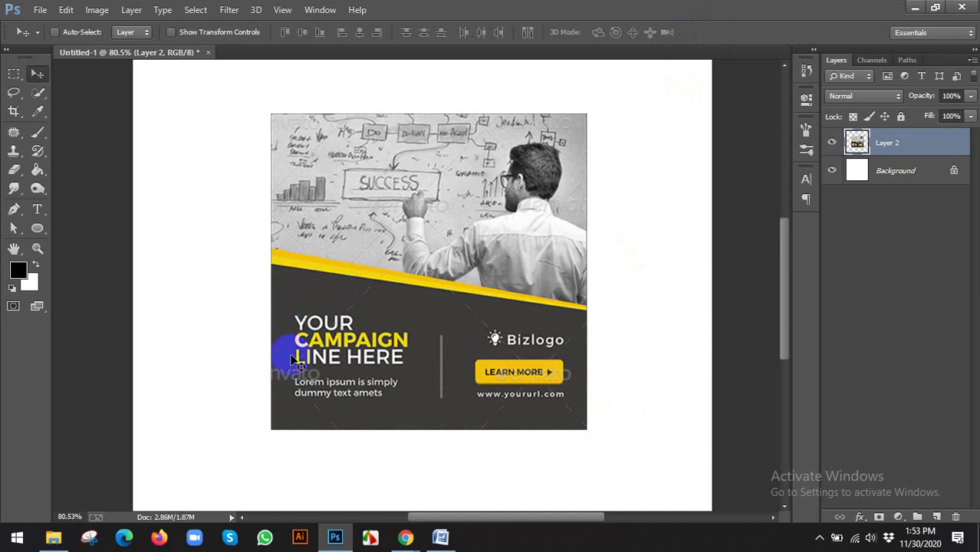
key("shift+Down")
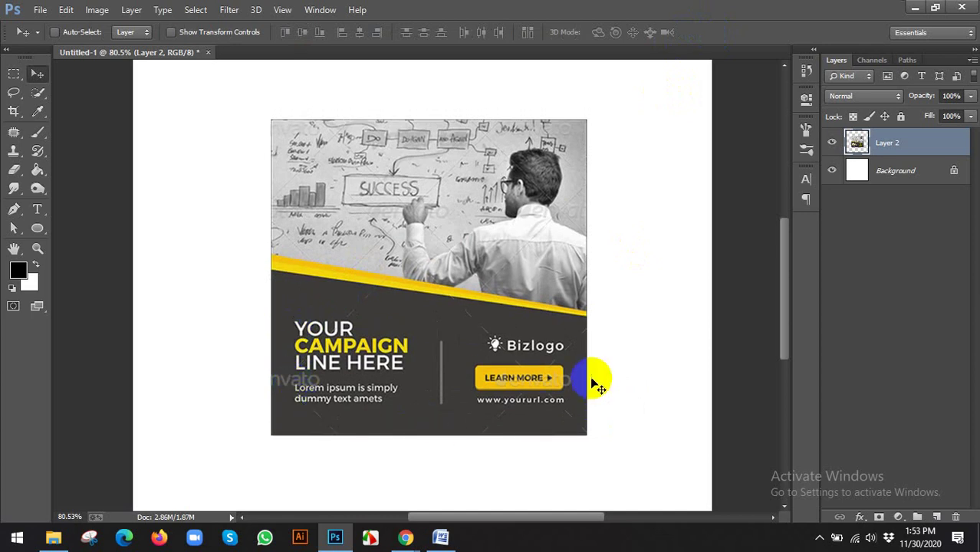
- Draw a red rectangle without stroke, about 100 × 74 px, across the banner's left edge beside the headline
scroll(599, 390, "up", 1)
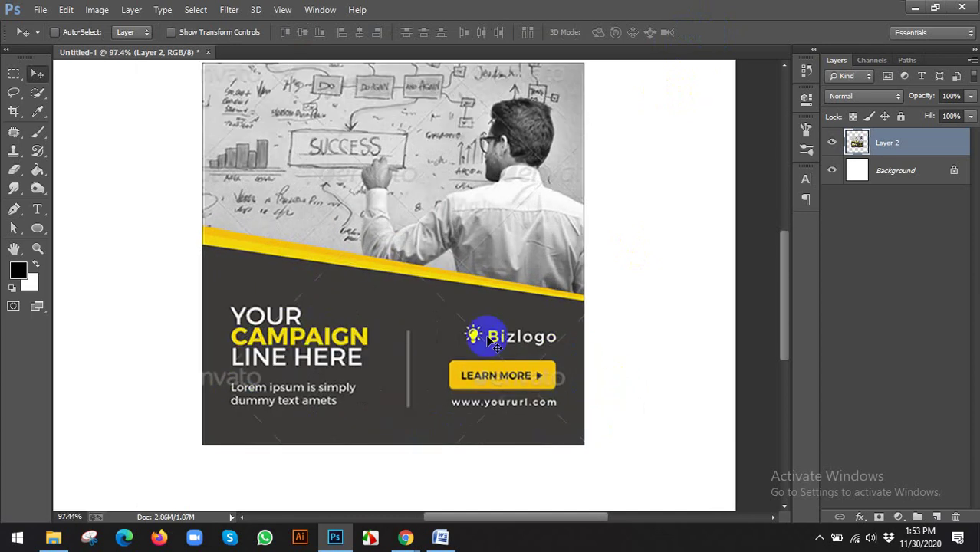
right_click(43, 234)
left_click(76, 223)
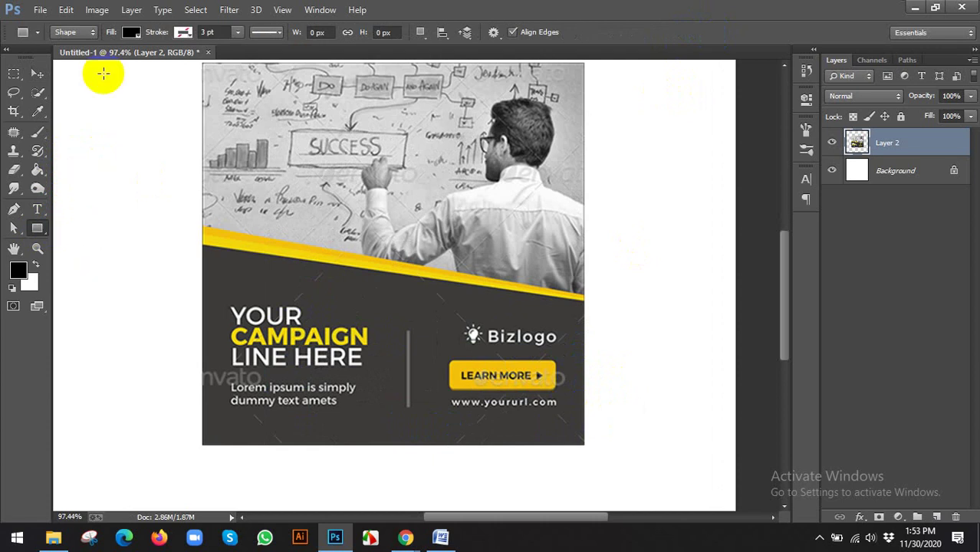
left_click(131, 32)
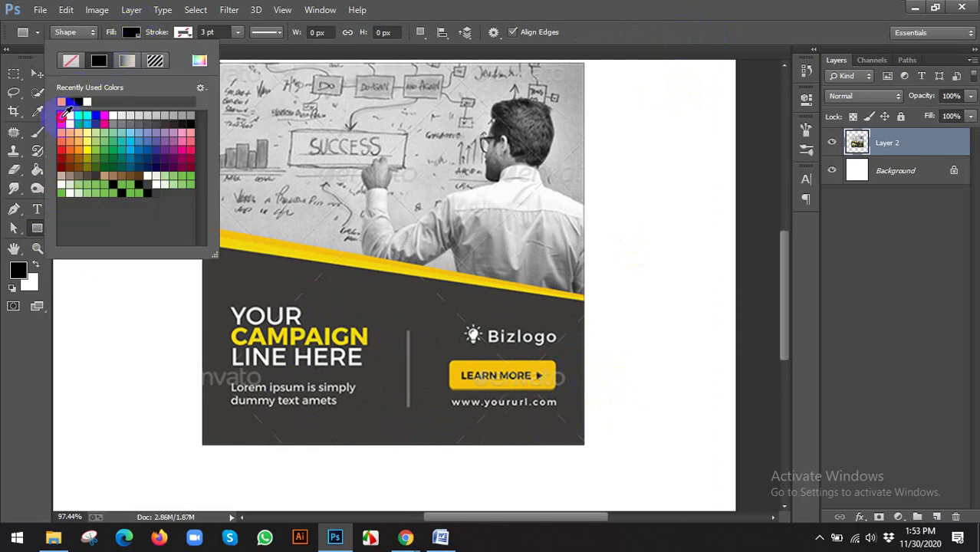
left_click(62, 116)
left_click_drag(159, 295, 229, 347)
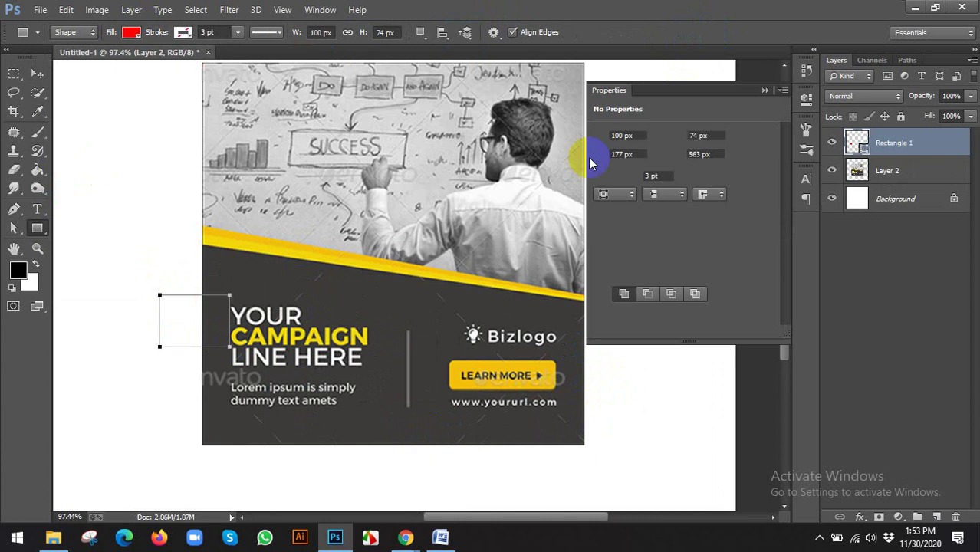
left_click(806, 97)
- Narrow the red rectangle to the banner's side margin width and place it between the left edge and the headline
left_click(37, 74)
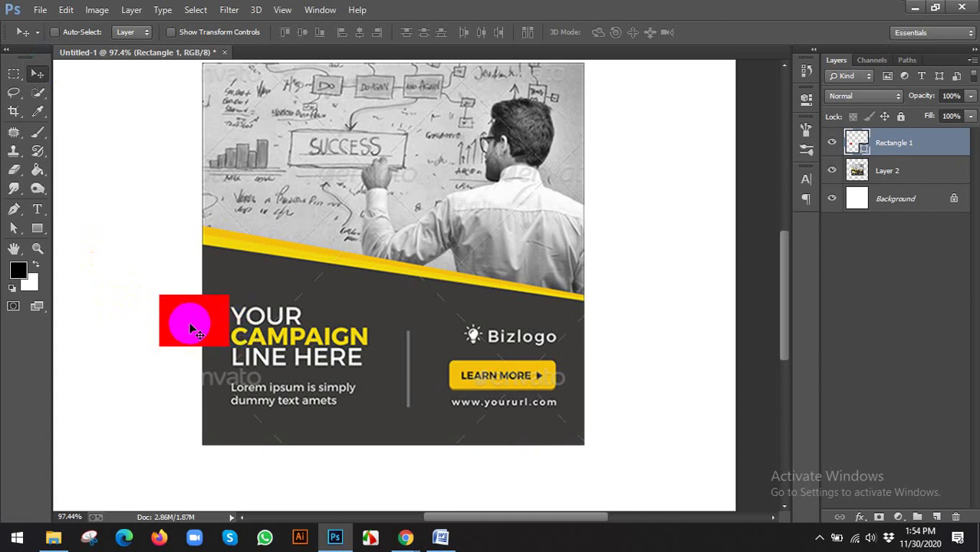
key("ctrl+t")
left_click_drag(162, 321, 575, 349)
left_click(721, 32)
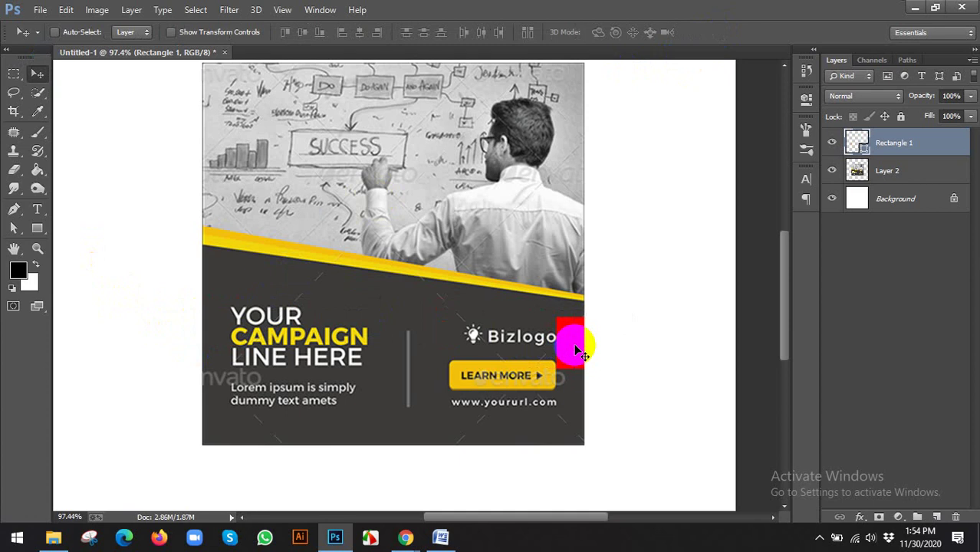
left_click_drag(577, 350, 219, 331)
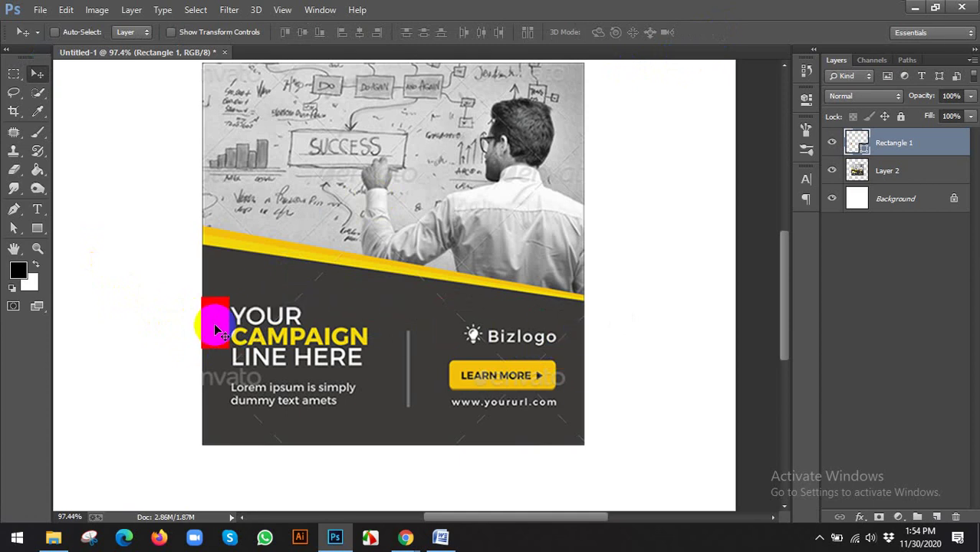
- Look at the Instagram template banners on the GraphicRiver page in Chrome, and return to Photoshop
scroll(220, 321, "down", 3)
scroll(220, 321, "up", 1)
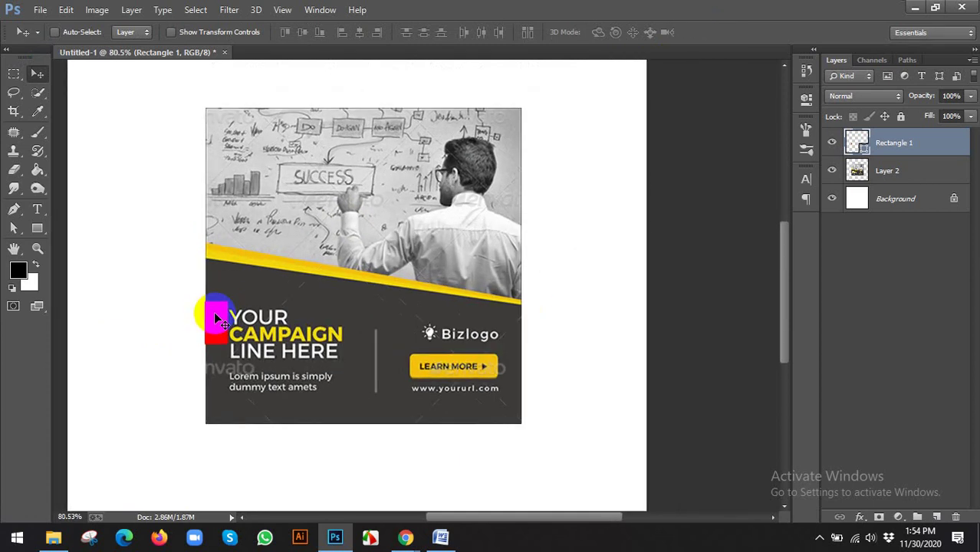
scroll(220, 322, "down", 1)
scroll(404, 339, "down", 1)
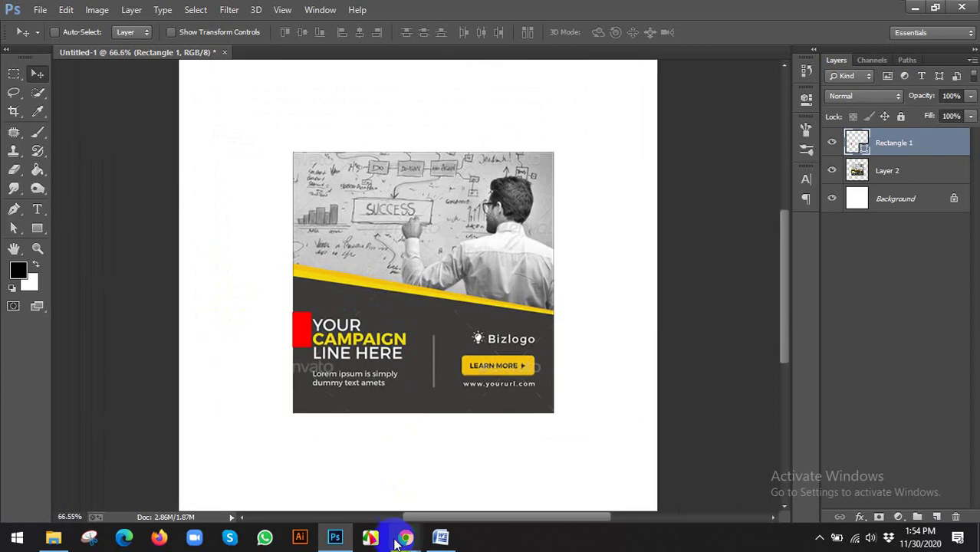
mouse_move(399, 540)
left_click(359, 506)
left_click(689, 11)
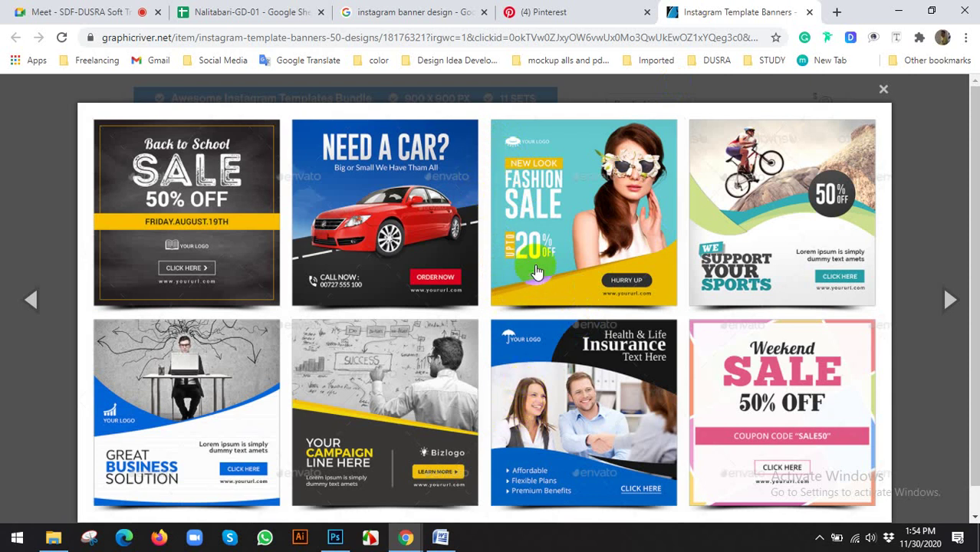
left_click(334, 537)
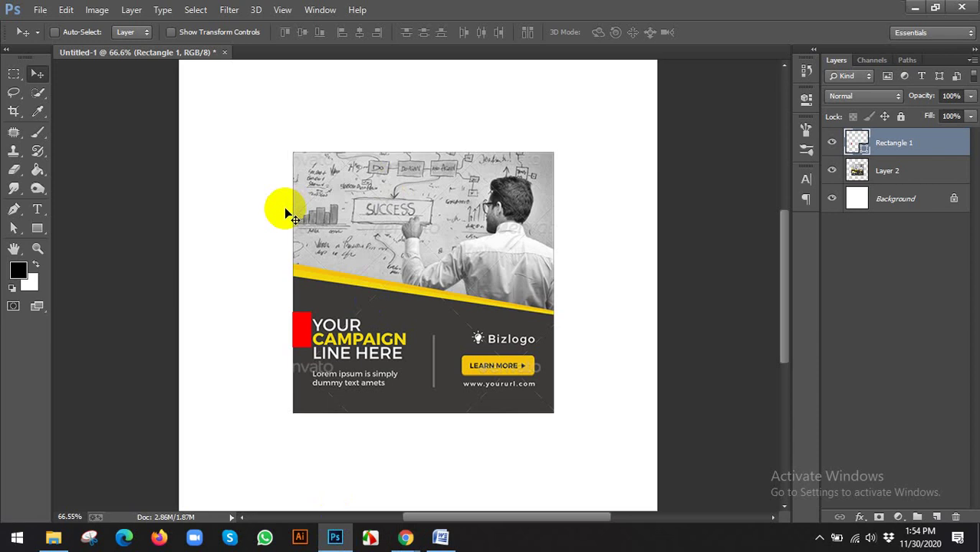
- Toggle the Background layer's visibility off and on, and make it the active layer
scroll(395, 218, "down", 2)
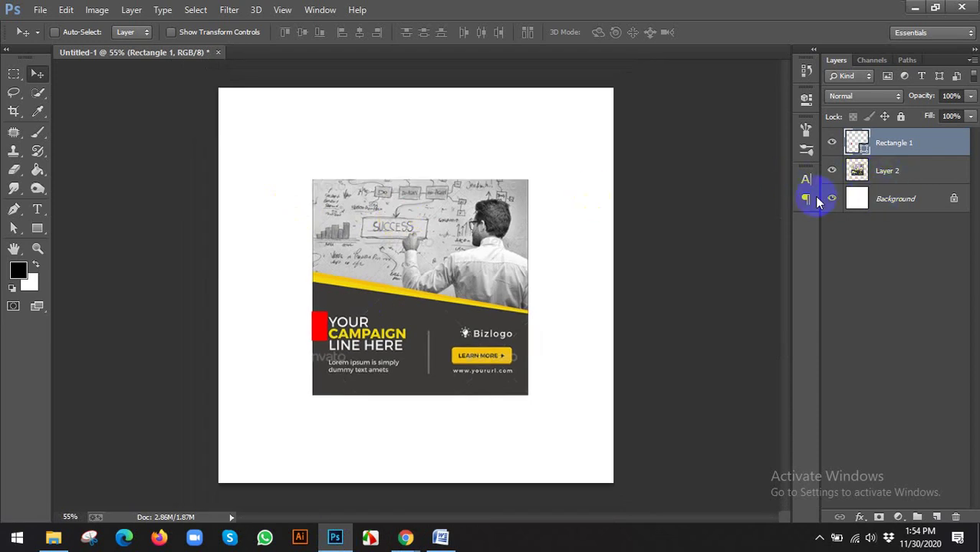
left_click(832, 200)
left_click(832, 200)
left_click(858, 200)
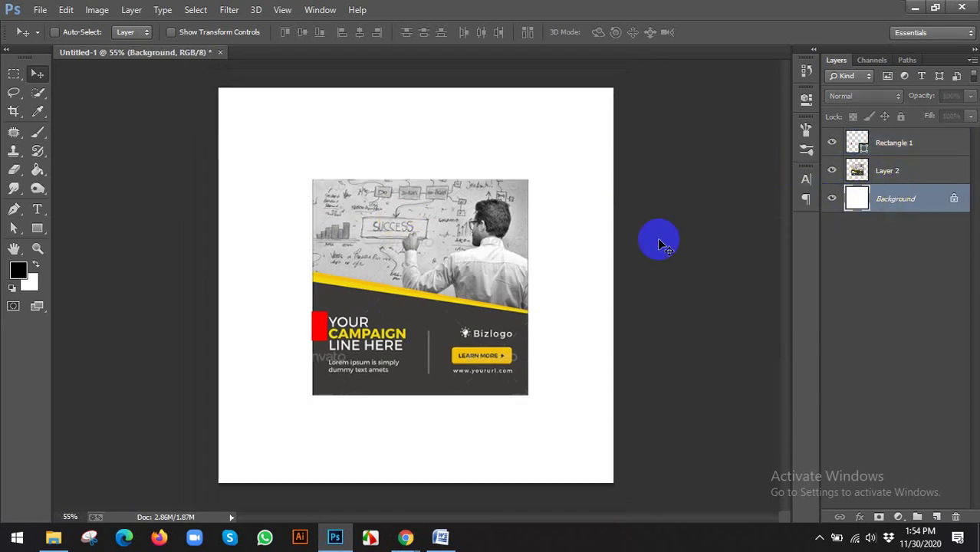
- Create a red rectangle of 900 × 900 px on a new layer between the Background and the banner
left_click(36, 228)
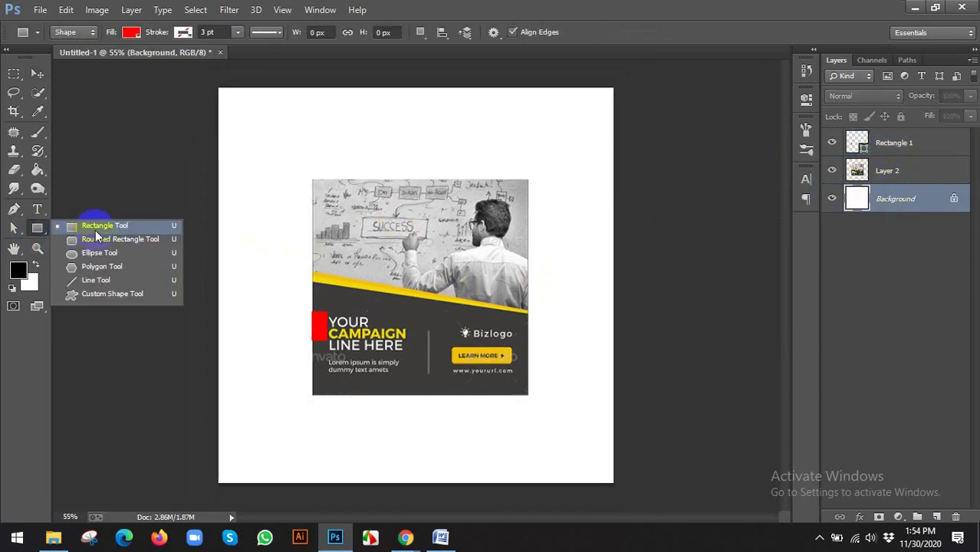
left_click(97, 227)
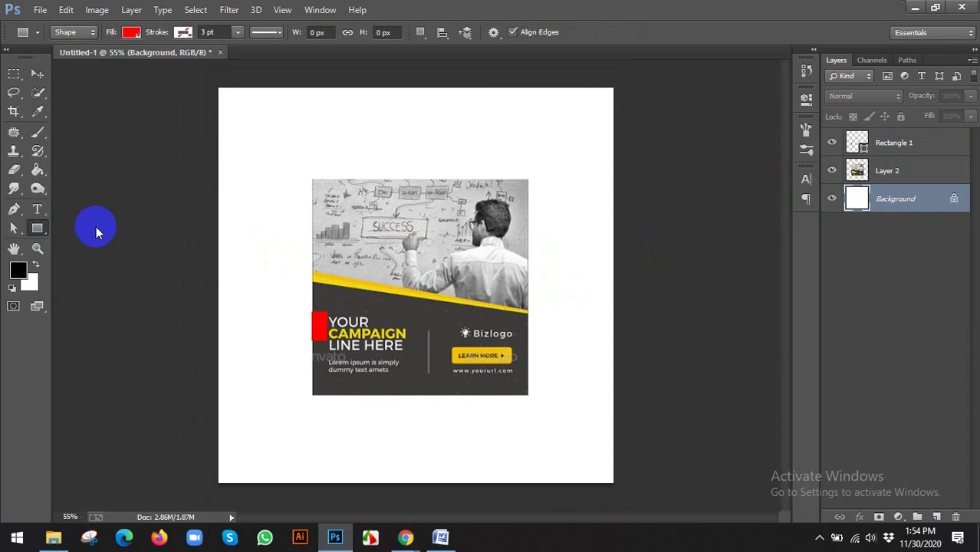
left_click(390, 137)
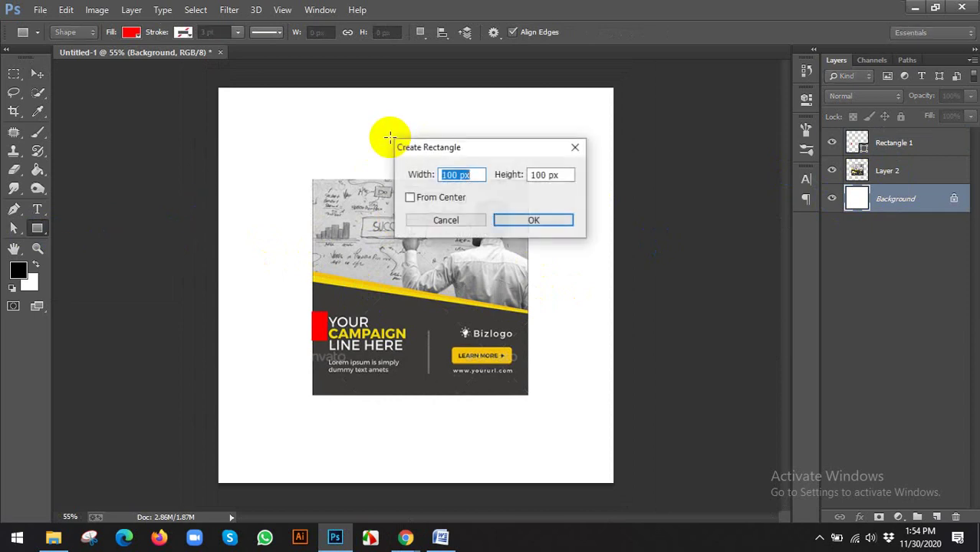
double_click(457, 175)
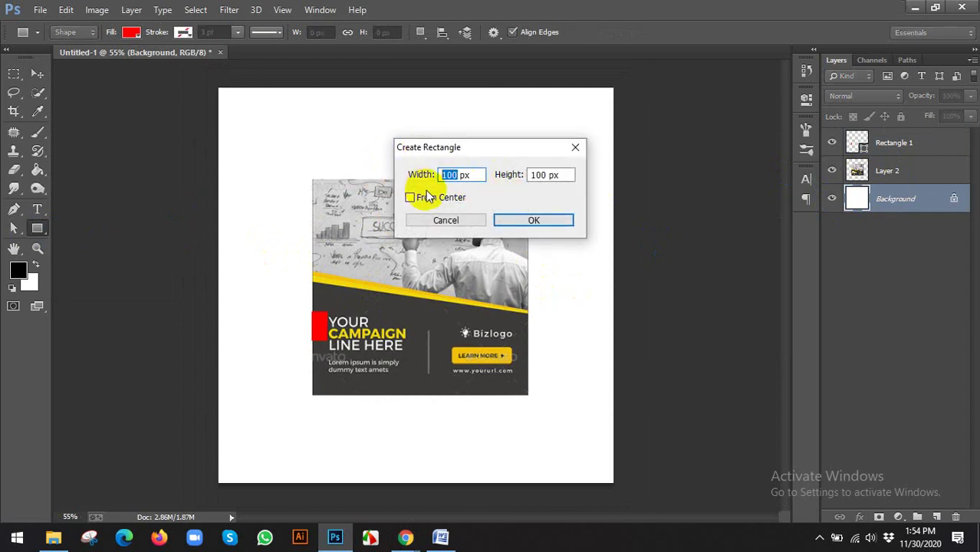
type("900")
double_click(538, 175)
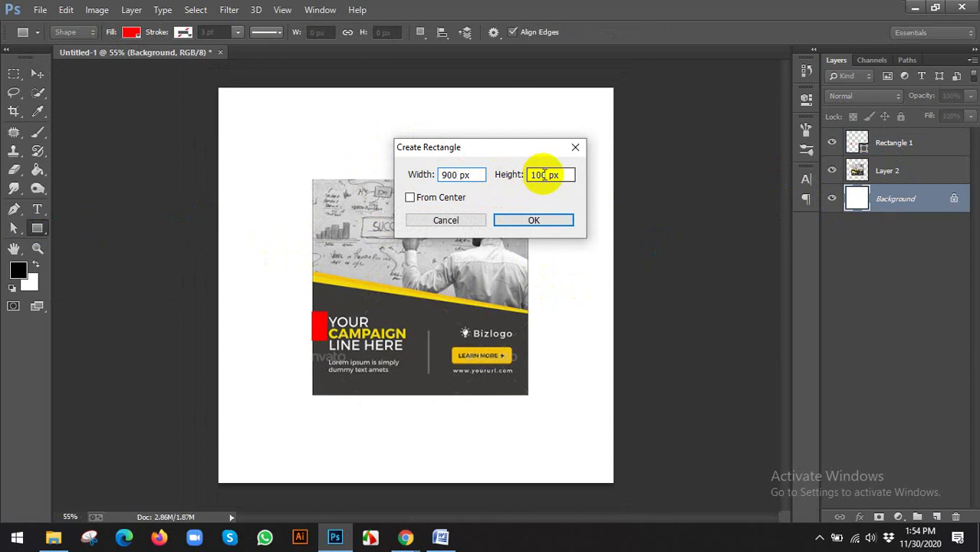
type("90")
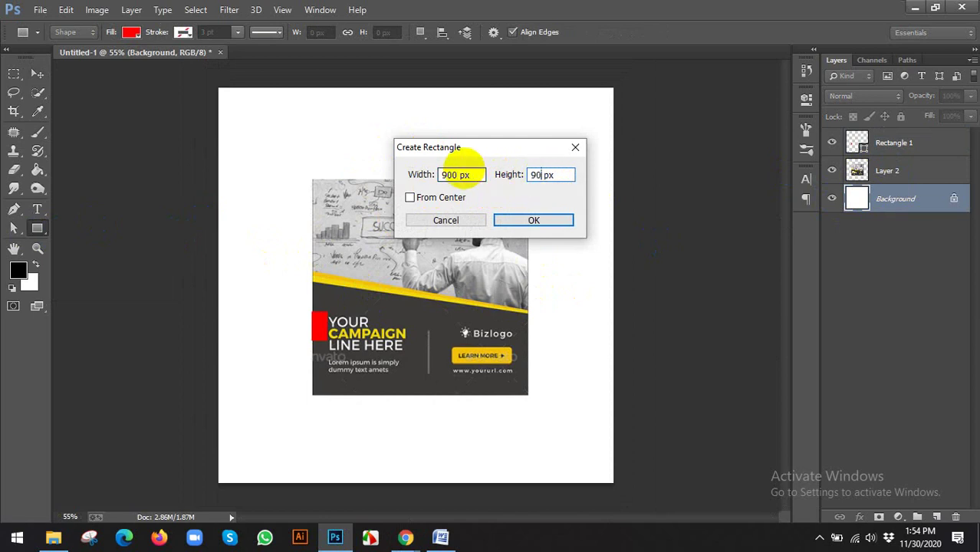
type("0")
left_click(510, 221)
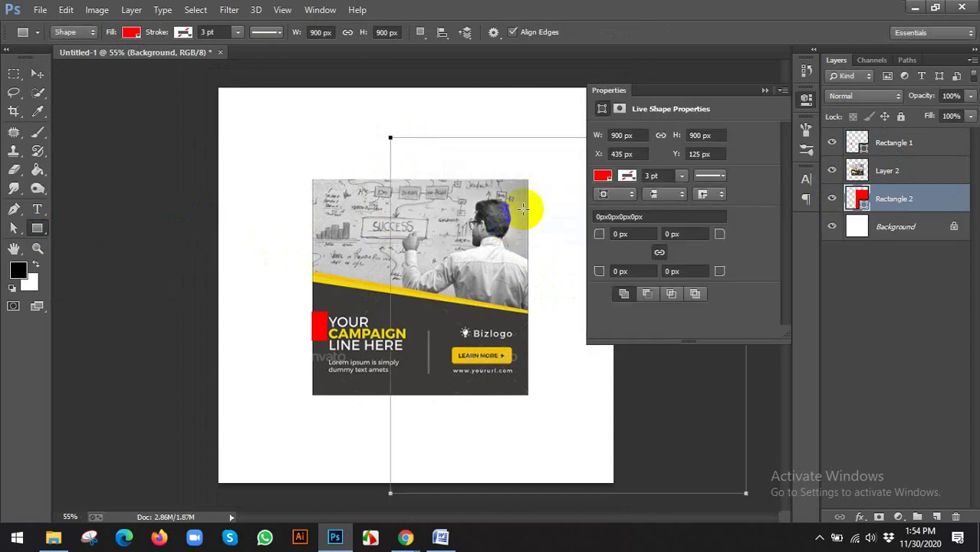
left_click(807, 97)
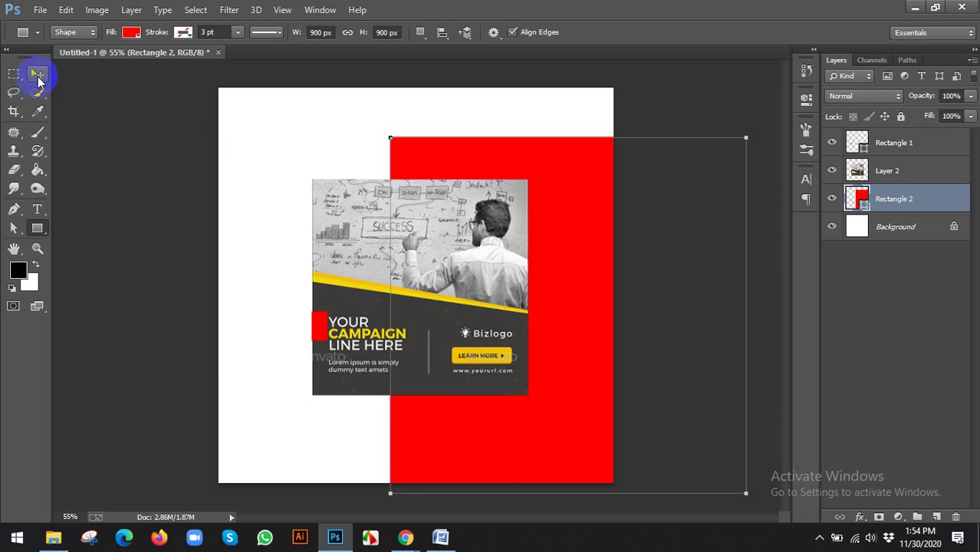
left_click(38, 74)
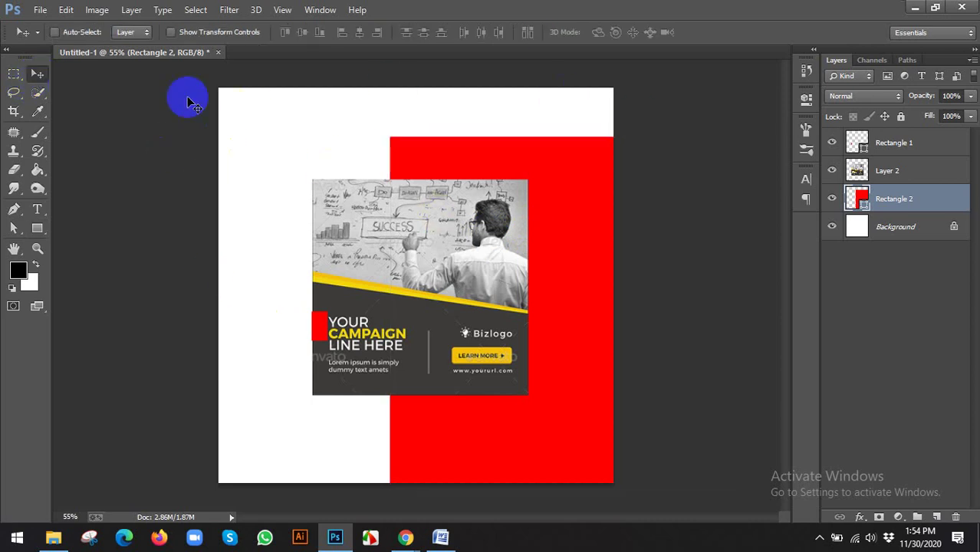
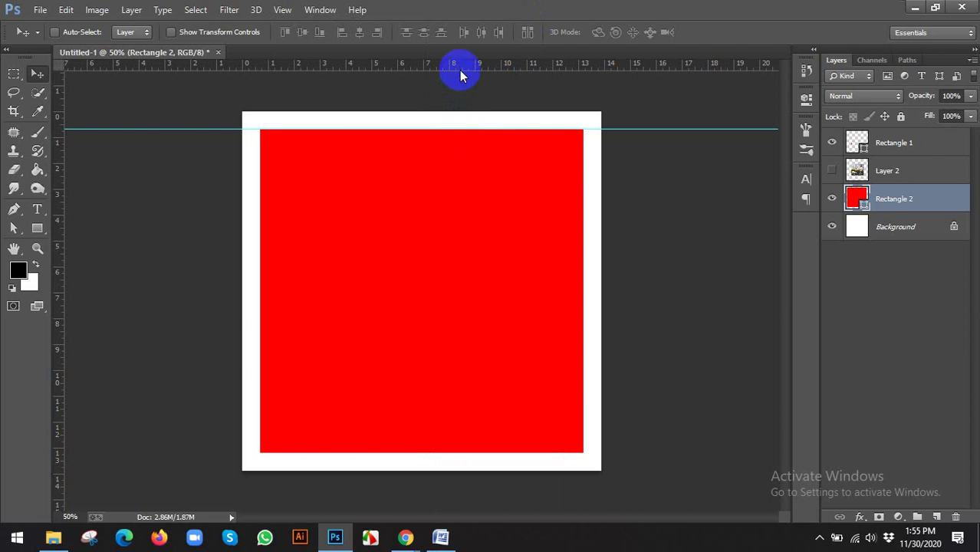
- Place guides along the bottom, left and right edges of the large red square
left_click_drag(461, 71, 427, 454)
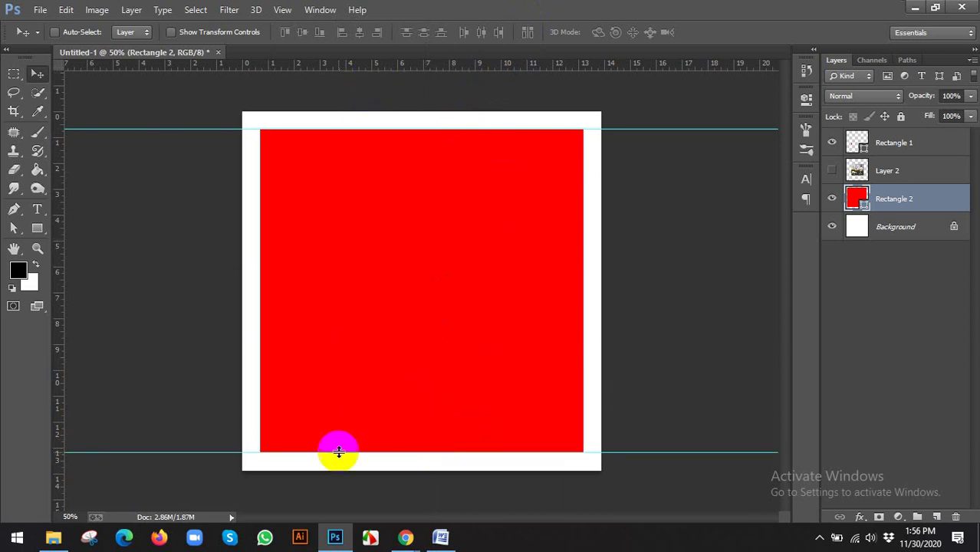
left_click_drag(61, 291, 584, 328)
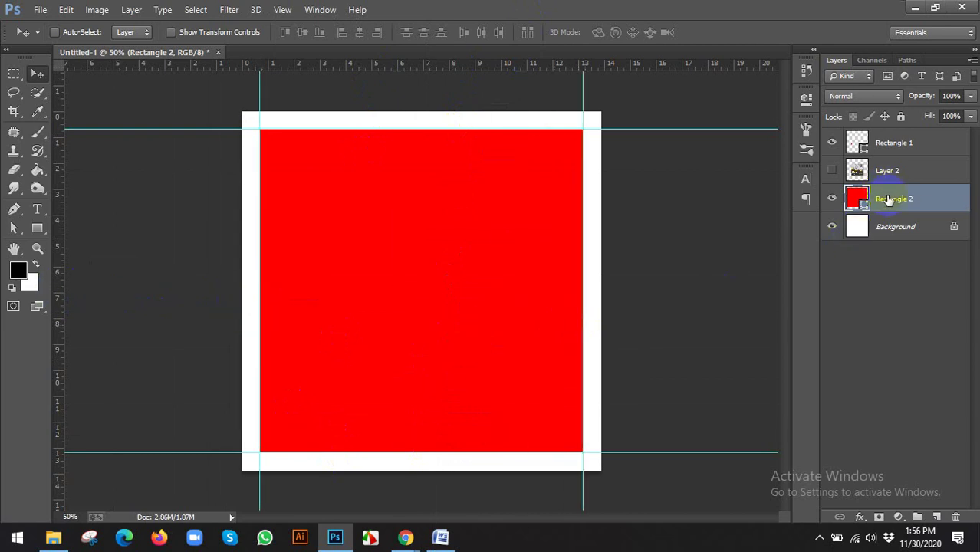
- Delete the large red square and the small red margin rectangle, keeping the guides
key("Delete")
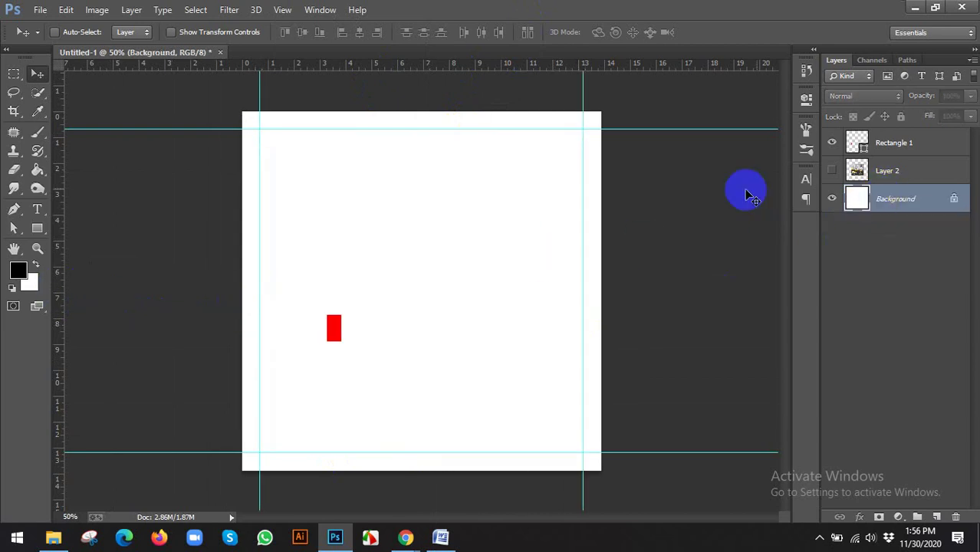
left_click(887, 153)
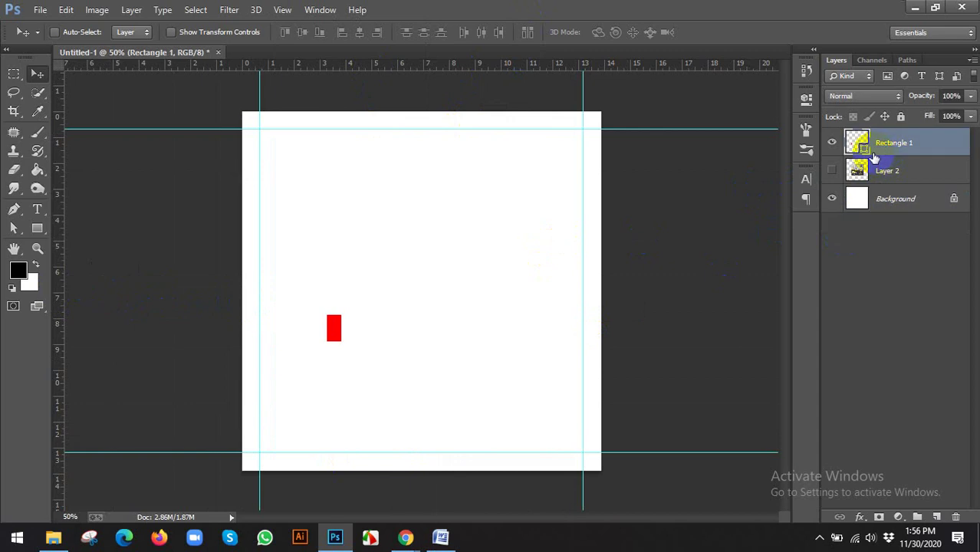
key("Delete")
scroll(508, 251, "down", 1)
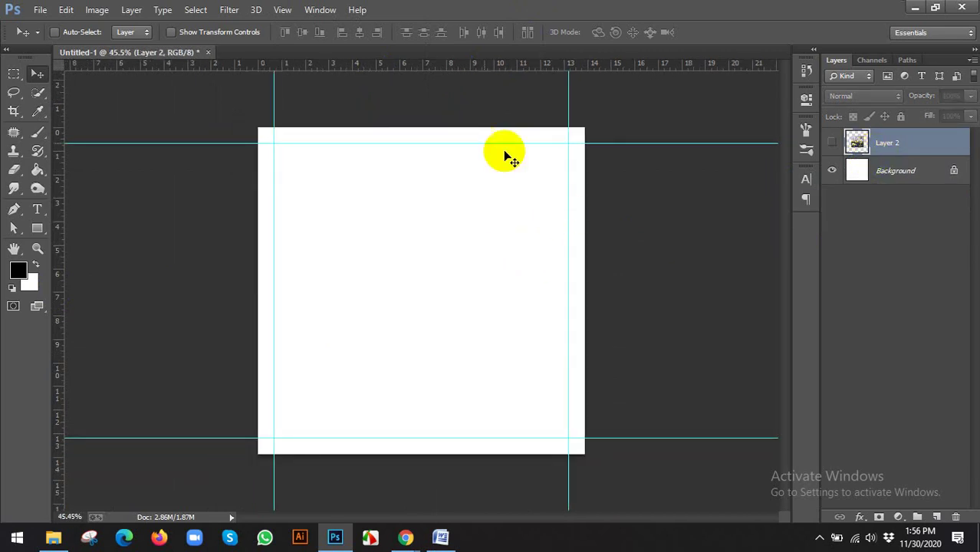
scroll(591, 290, "up", 1)
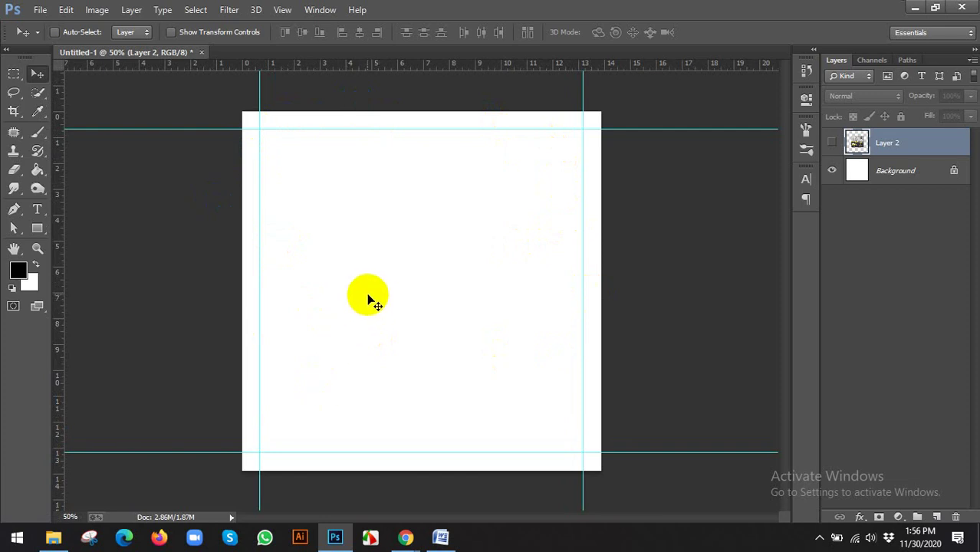
- Toggle the guides' visibility off and on, and examine the Show options for guides
key("ctrl+semicolon")
key("ctrl+semicolon")
key("ctrl+semicolon")
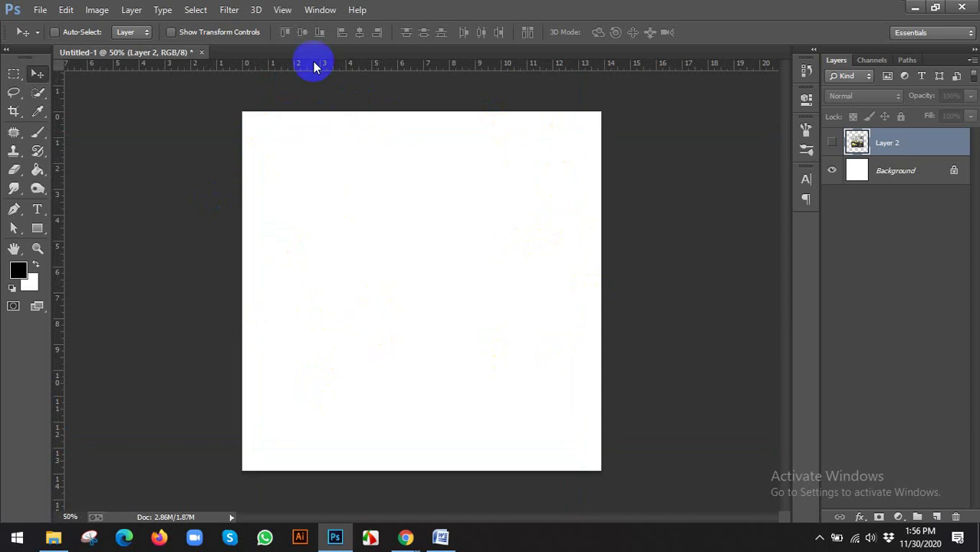
key("ctrl+semicolon")
left_click(283, 10)
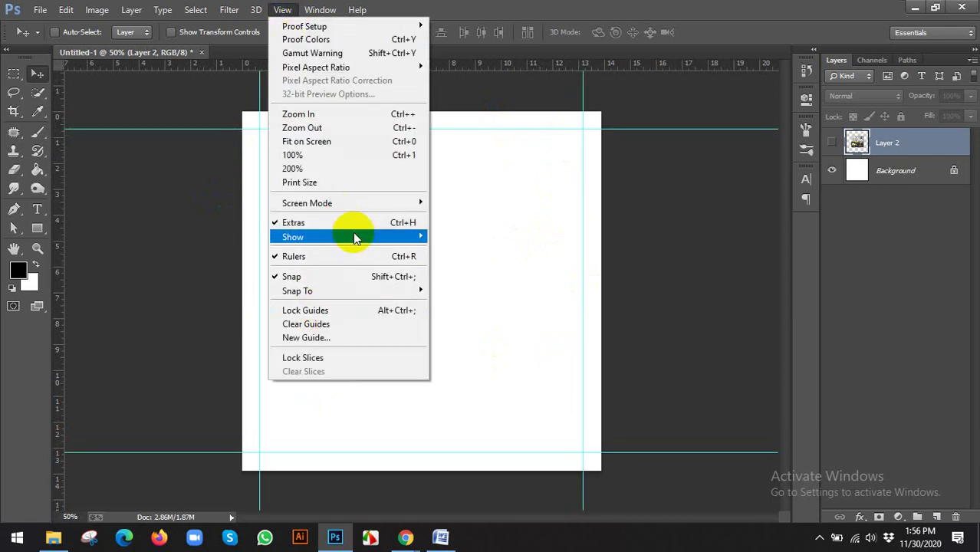
mouse_move(353, 236)
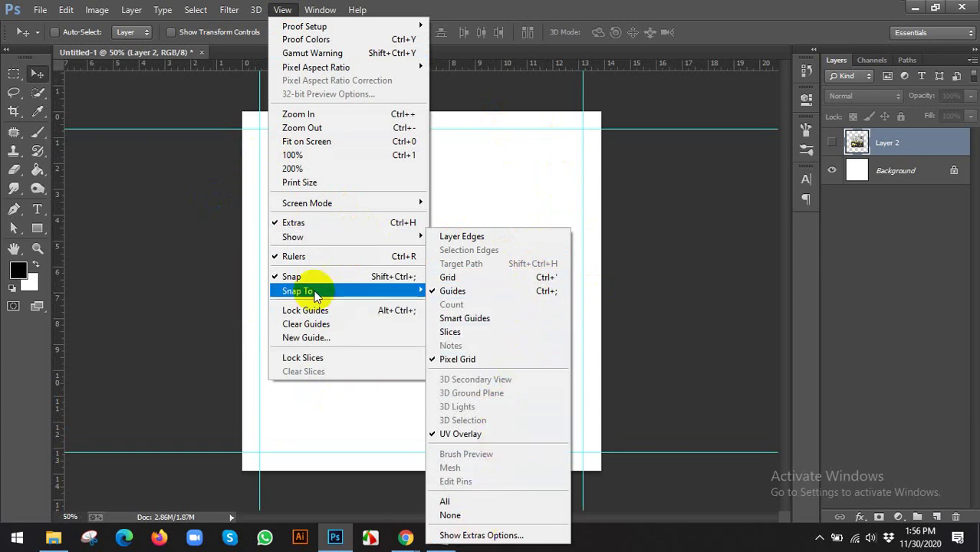
mouse_move(308, 297)
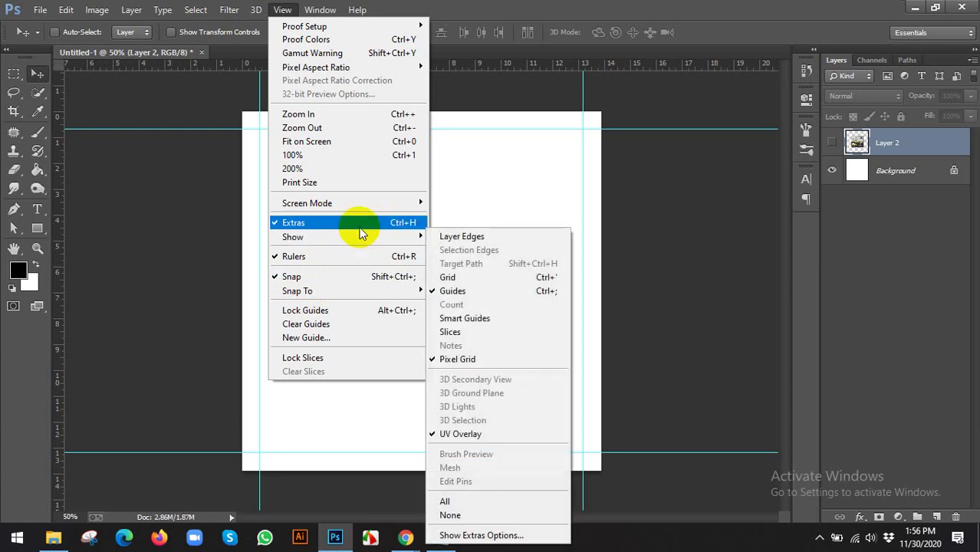
left_click(519, 15)
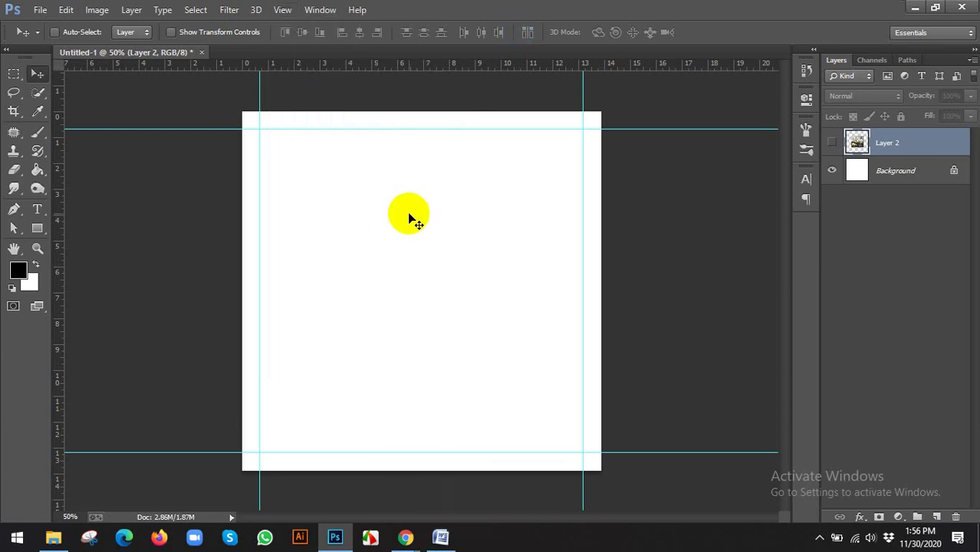
scroll(409, 218, "down", 1)
scroll(464, 206, "up", 1)
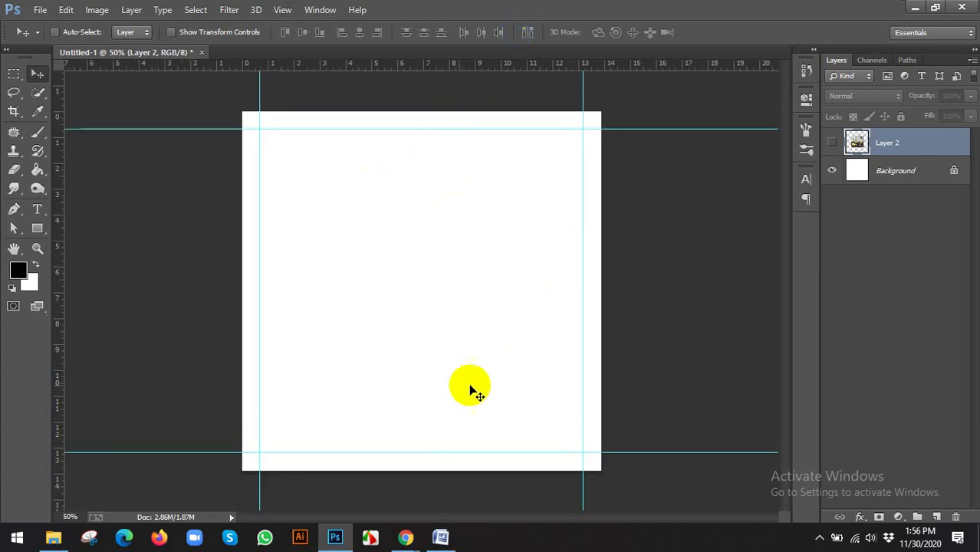
- Show the sample banner layer and move the banner up to the canvas's top edge
left_click(832, 143)
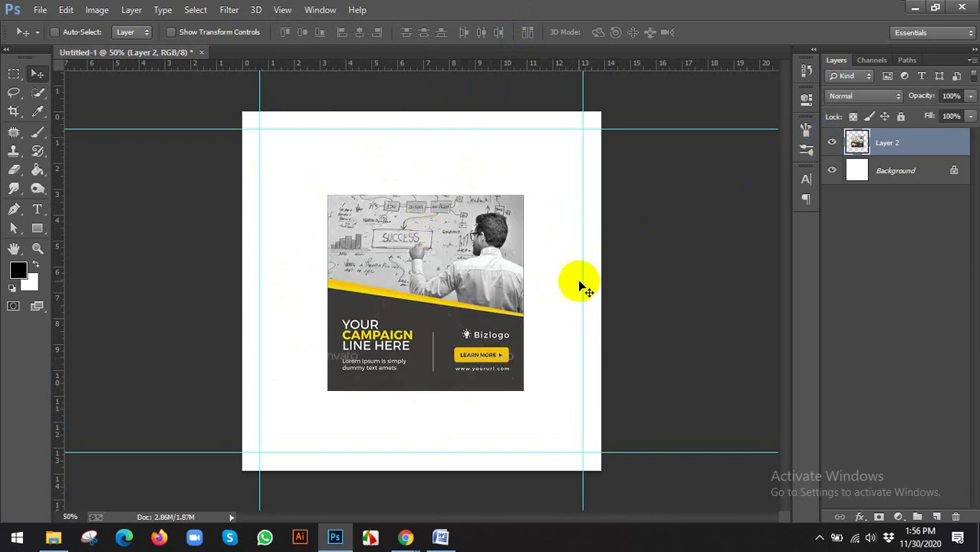
left_click_drag(448, 271, 439, 189)
- Draw a red rectangle about 1002 × 360 px across the canvas's bottom and nudge it down to the canvas edge
left_click(37, 228)
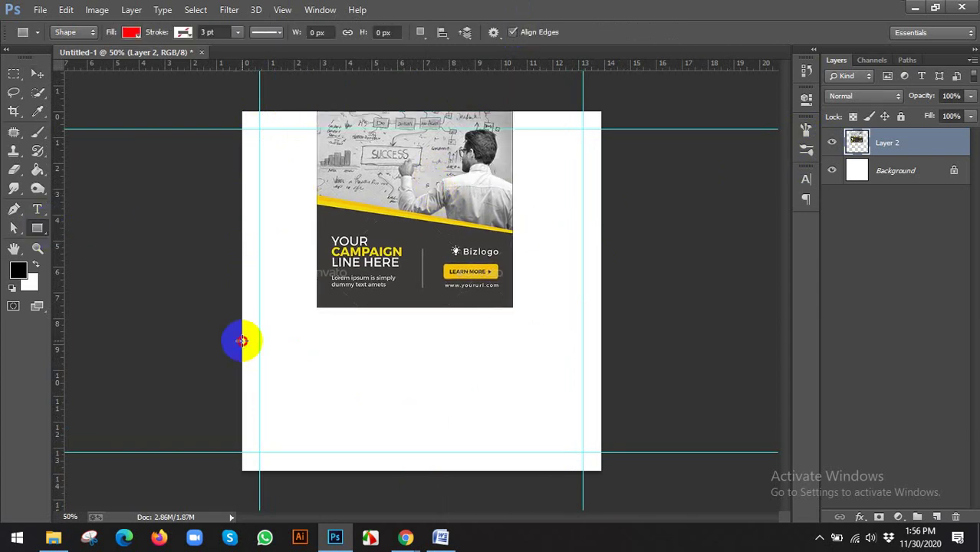
left_click_drag(241, 340, 601, 469)
left_click(805, 98)
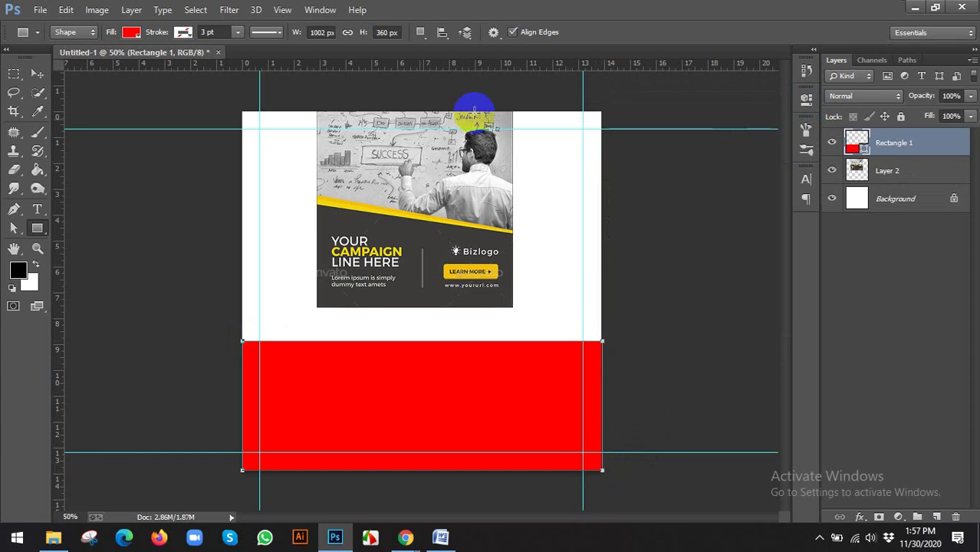
left_click(38, 73)
scroll(470, 270, "up", 1)
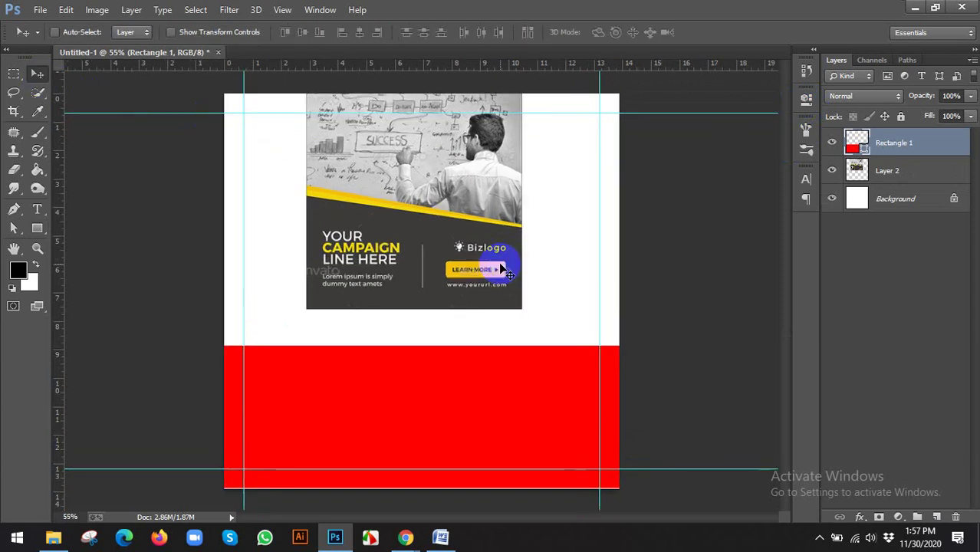
key("Down")
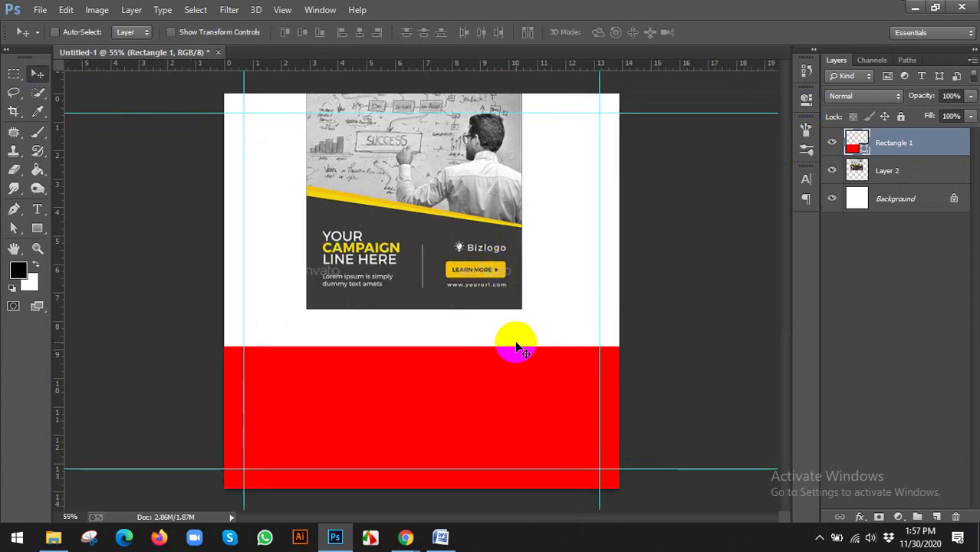
- Change the bottom rectangle's fill to the dark grey 393836 sampled from the banner
double_click(859, 148)
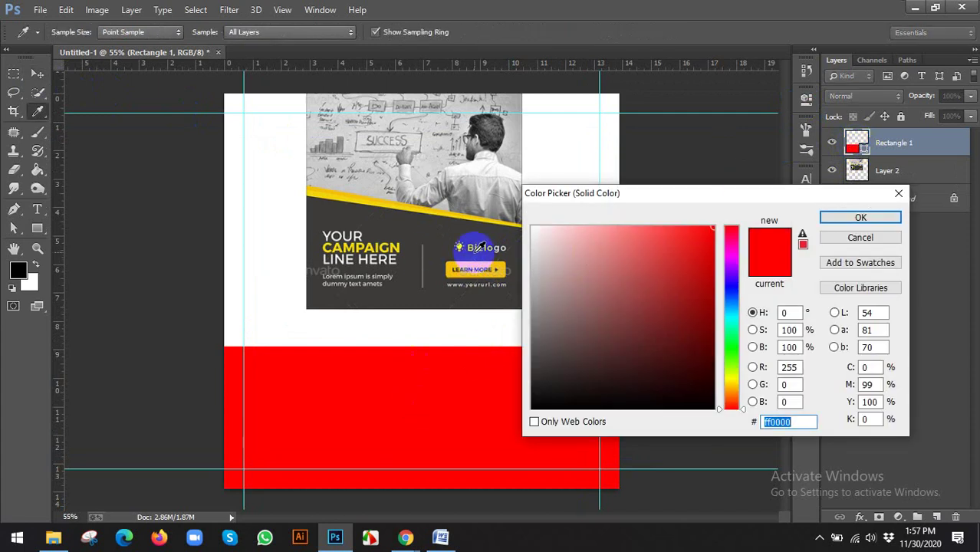
left_click(409, 220)
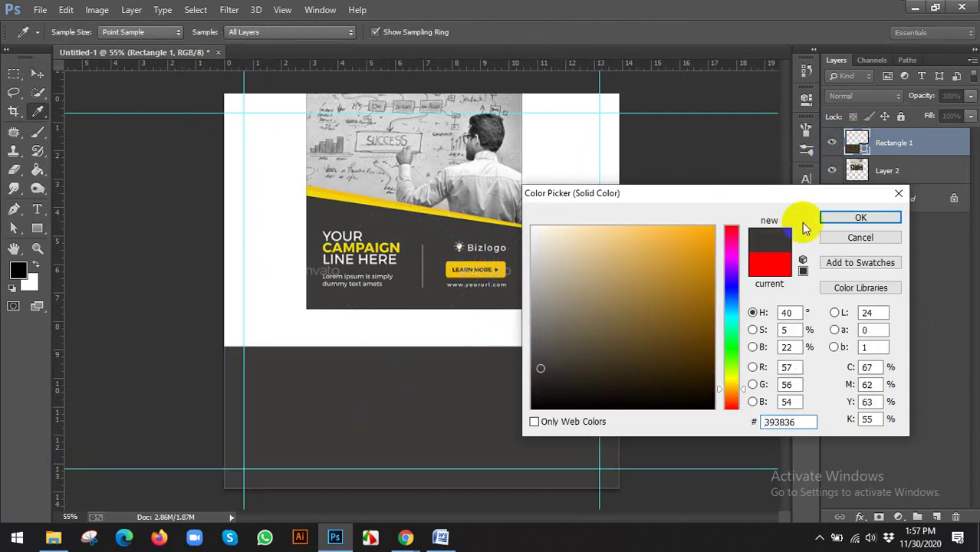
left_click(858, 218)
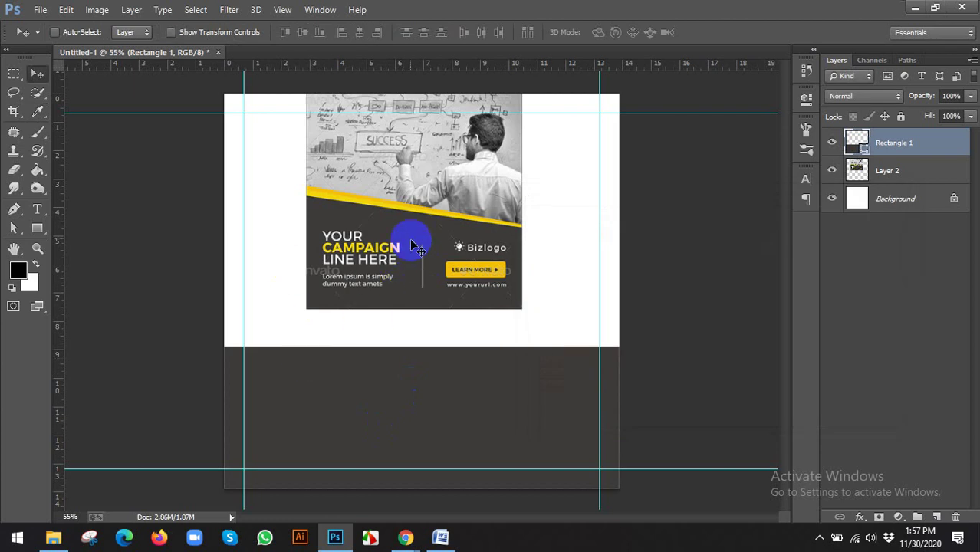
- Slant the dark rectangle's top edge by moving its top-right anchor point down about one ruler unit
scroll(488, 352, "down", 2)
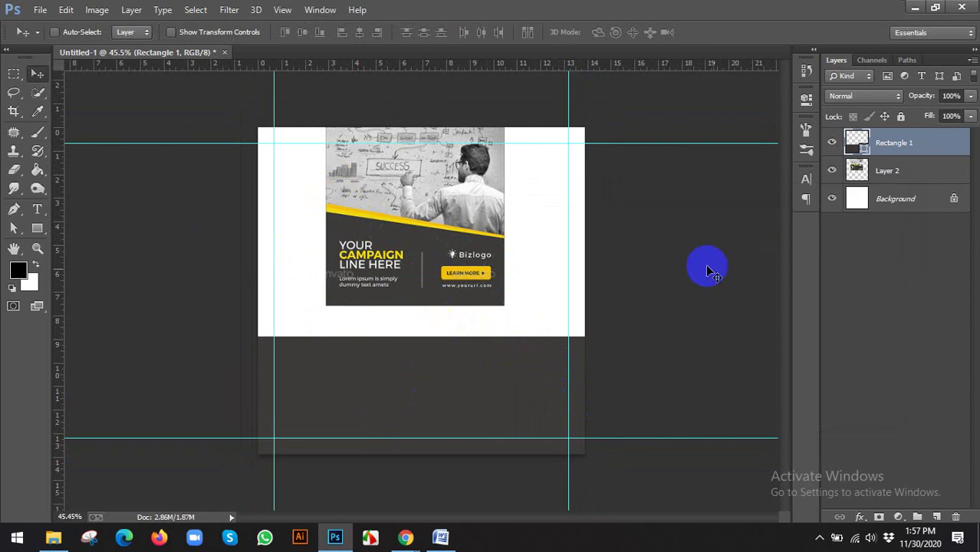
left_click_drag(13, 229, 64, 244)
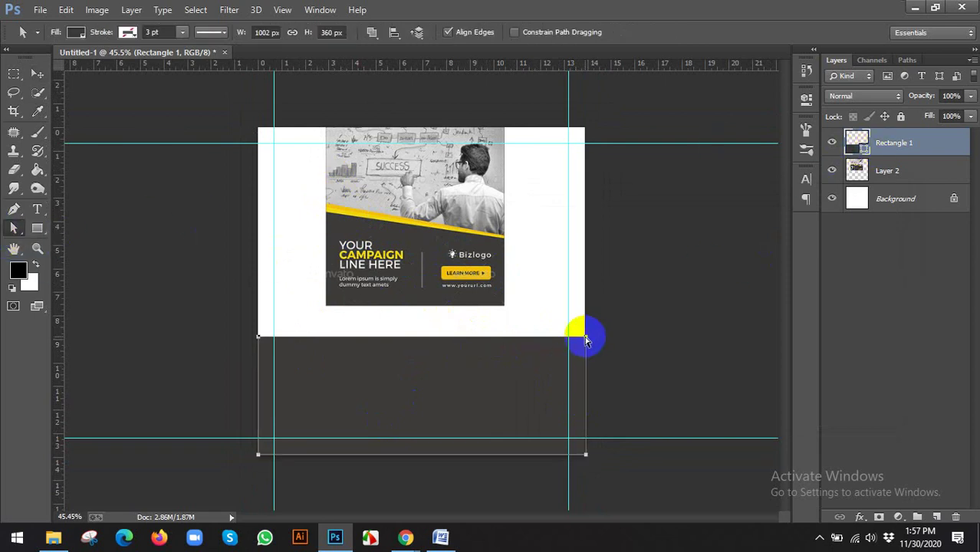
left_click(597, 340)
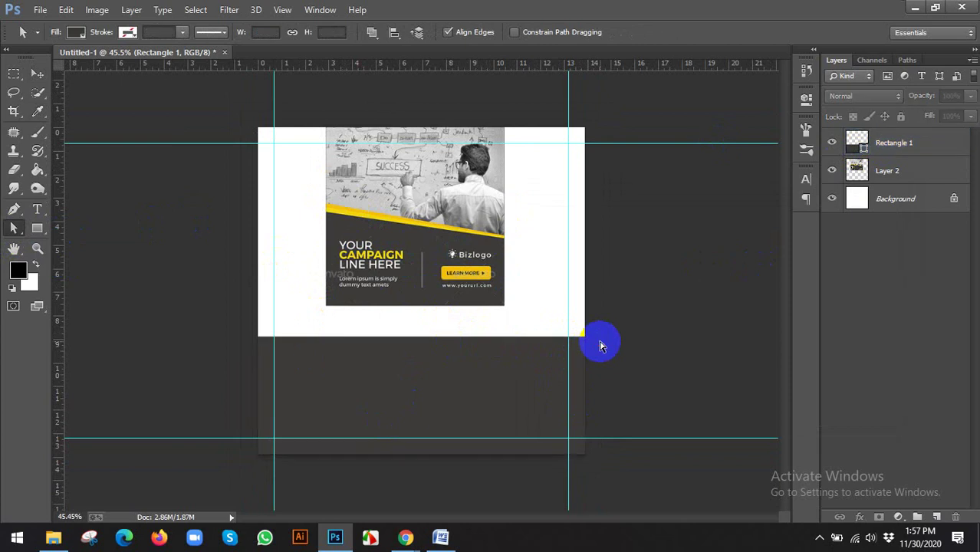
left_click(553, 357)
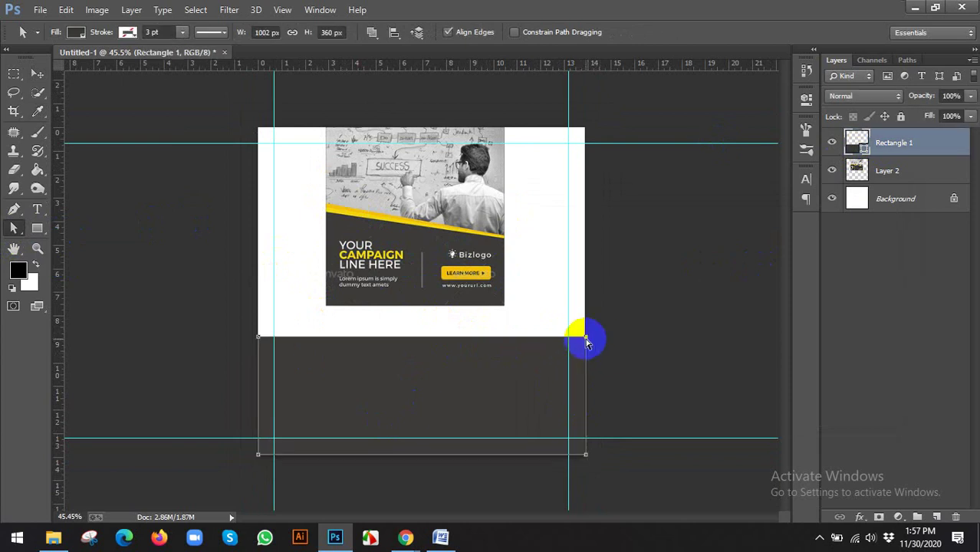
scroll(598, 339, "up", 4)
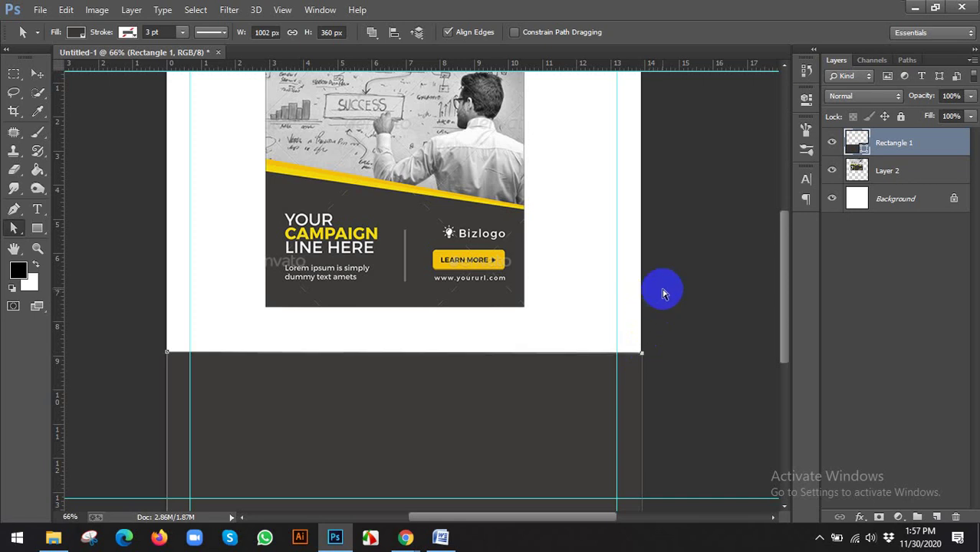
key("Down")
key("Down")
key("Down")
key("Down")
key("Down")
key("Down")
key("Down")
key("Down")
key("Down")
key("Down")
key("Down")
key("Down")
key("Down")
key("Down")
key("Down")
key("Down")
key("Down")
key("Down")
key("Down")
key("Down")
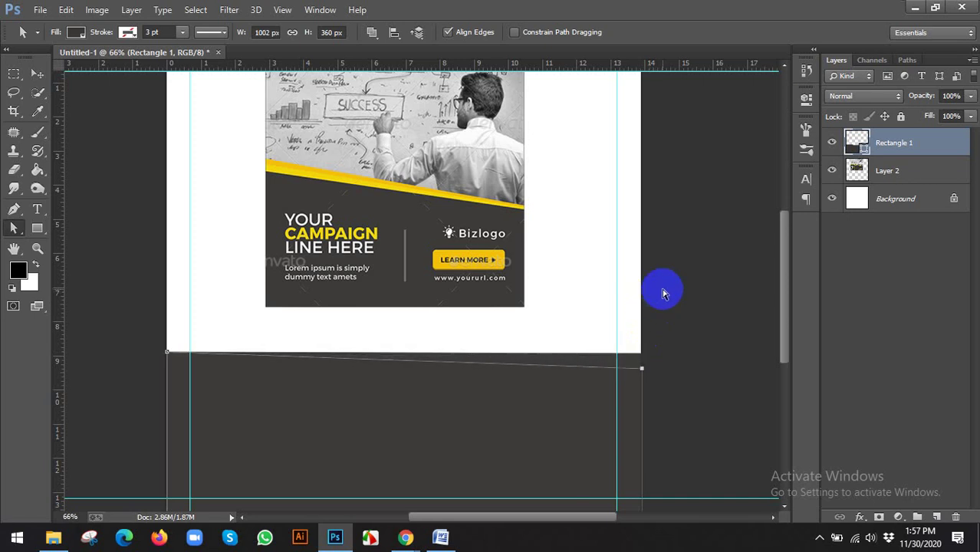
key("Down")
key("Down")
key("Down")
key("Down")
key("Down")
key("Down")
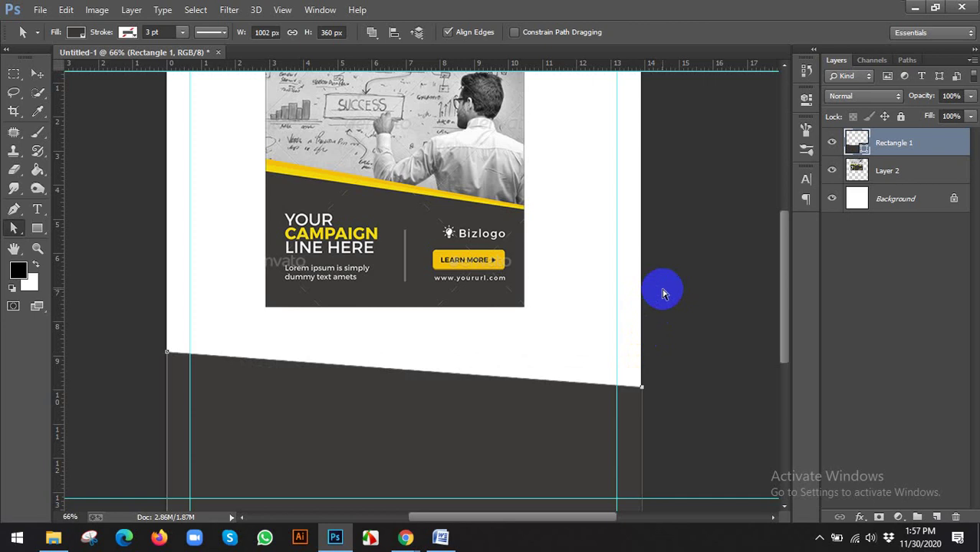
key("ctrl+minus")
left_click(36, 73)
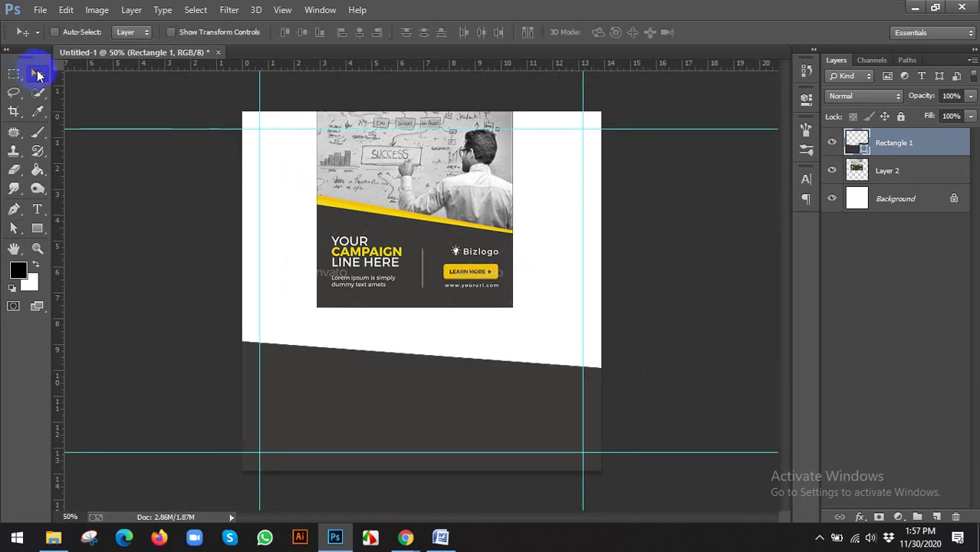
- Hide the guides and compare the dark shape's slanted edge with the sample banner, checking the shape by toggling its visibility
key("ctrl+semicolon")
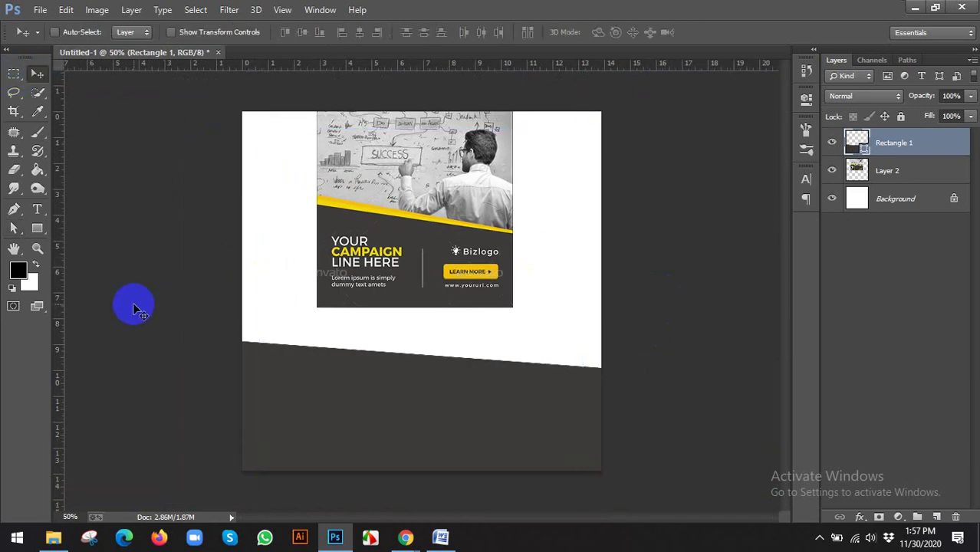
key("ctrl+semicolon")
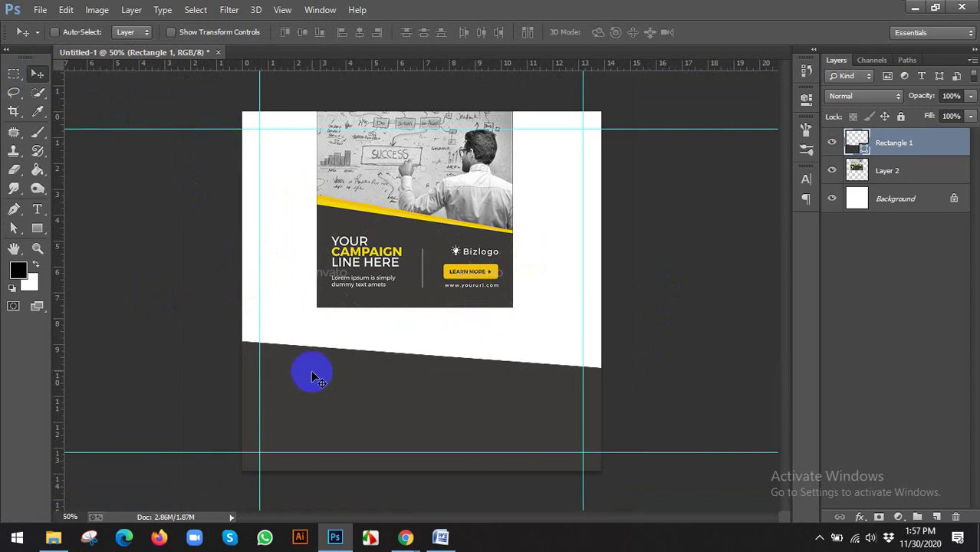
key("ctrl+semicolon")
scroll(391, 369, "up", 1)
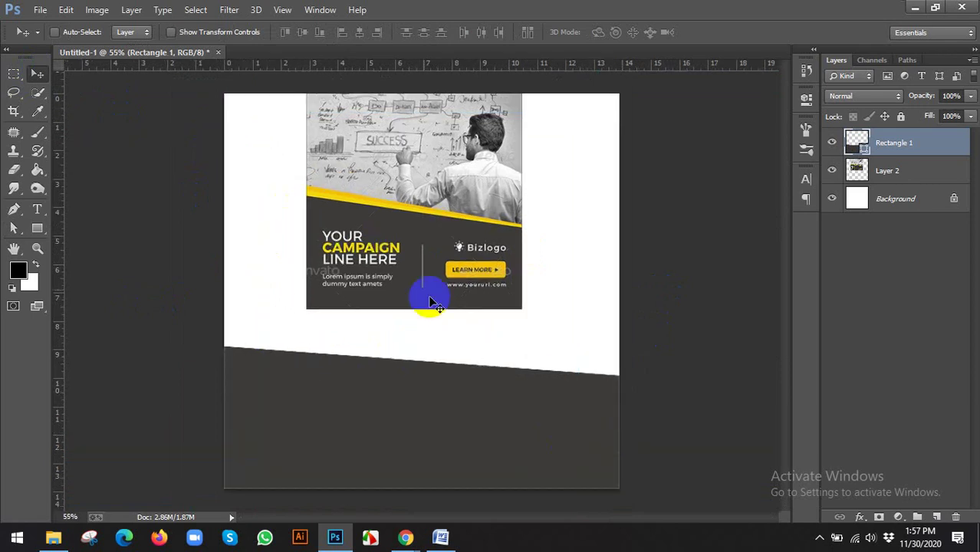
scroll(421, 255, "up", 3)
scroll(418, 245, "up", 2)
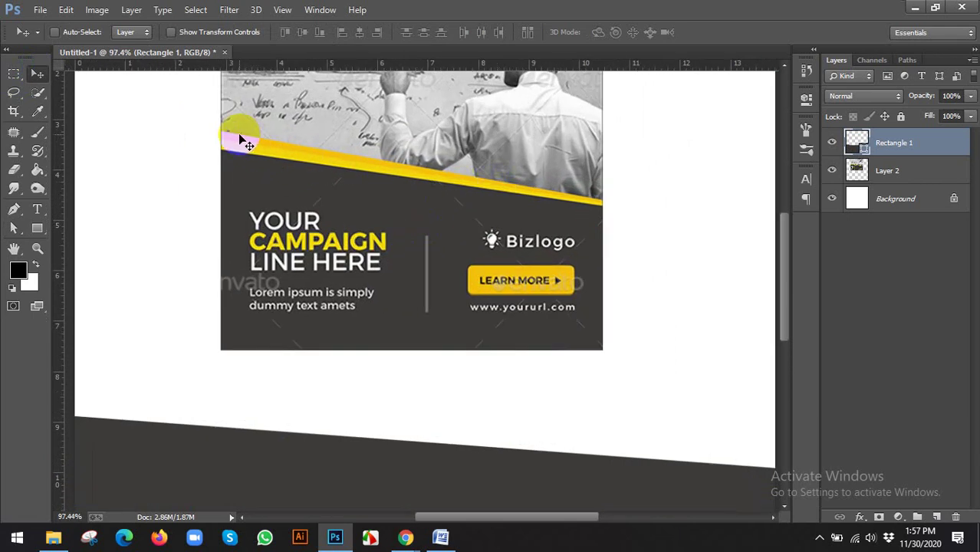
scroll(475, 192, "down", 3)
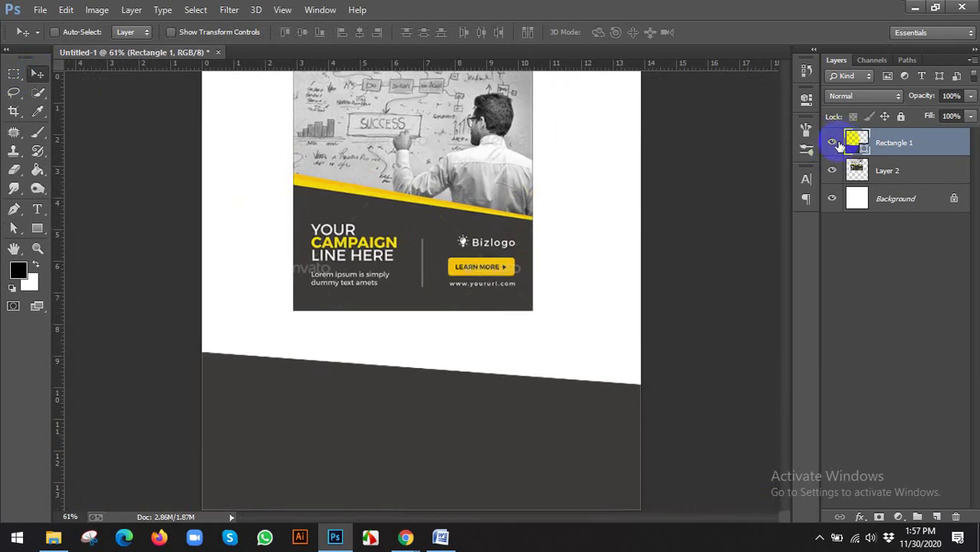
left_click(835, 145)
left_click(835, 144)
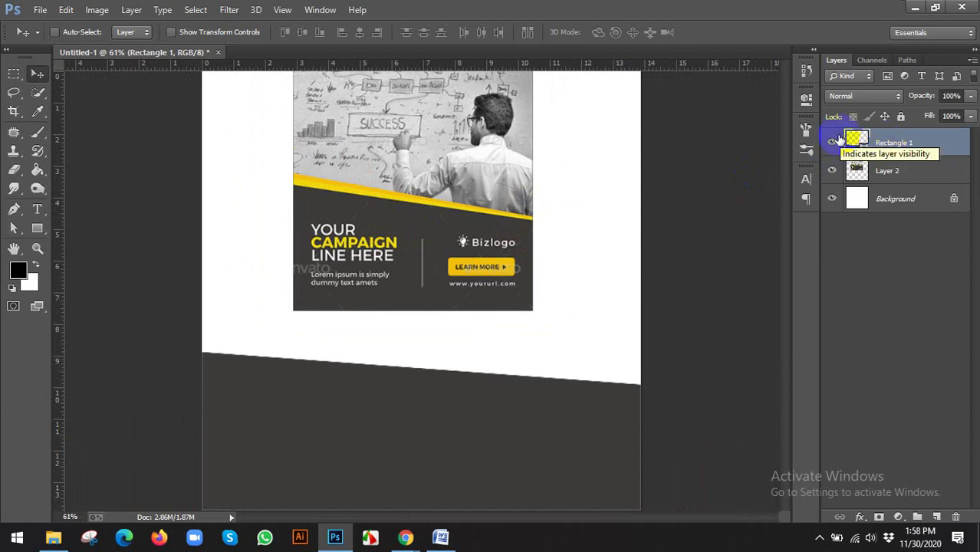
key("ctrl+j")
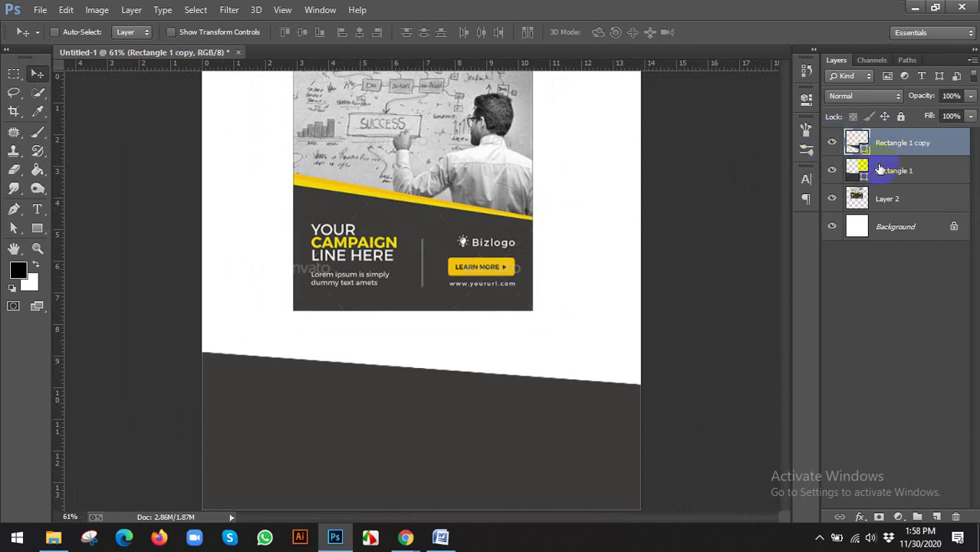
left_click(835, 172)
left_click(833, 199)
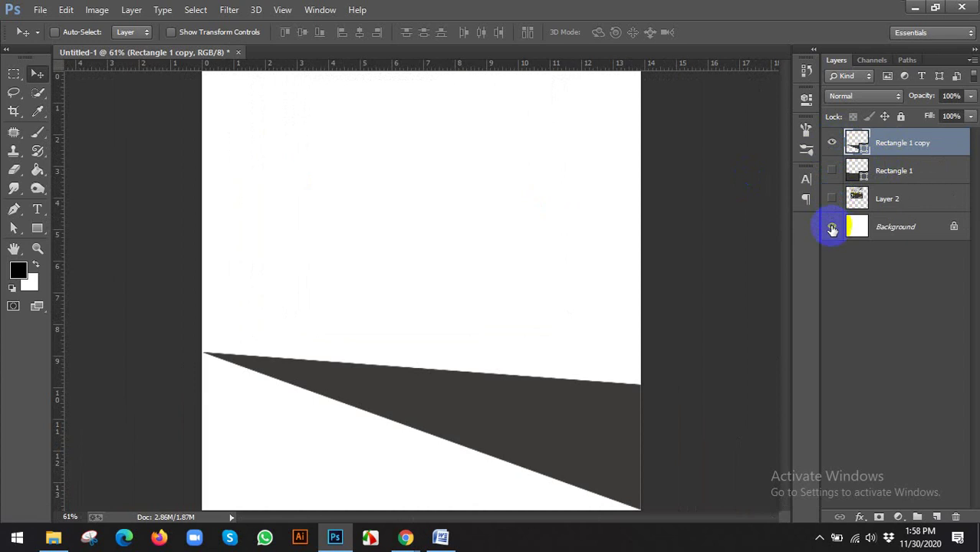
key("Delete")
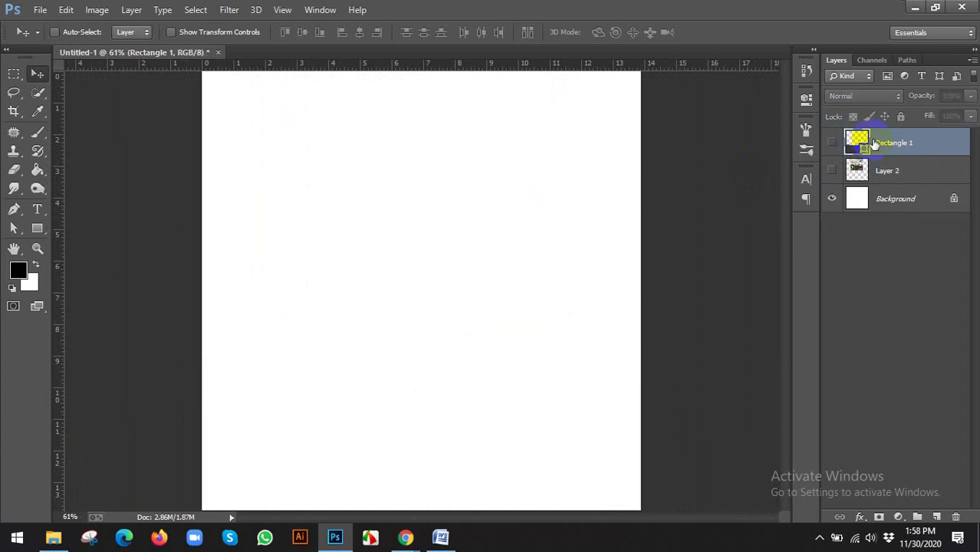
key("ctrl+alt+z")
key("ctrl+alt+z")
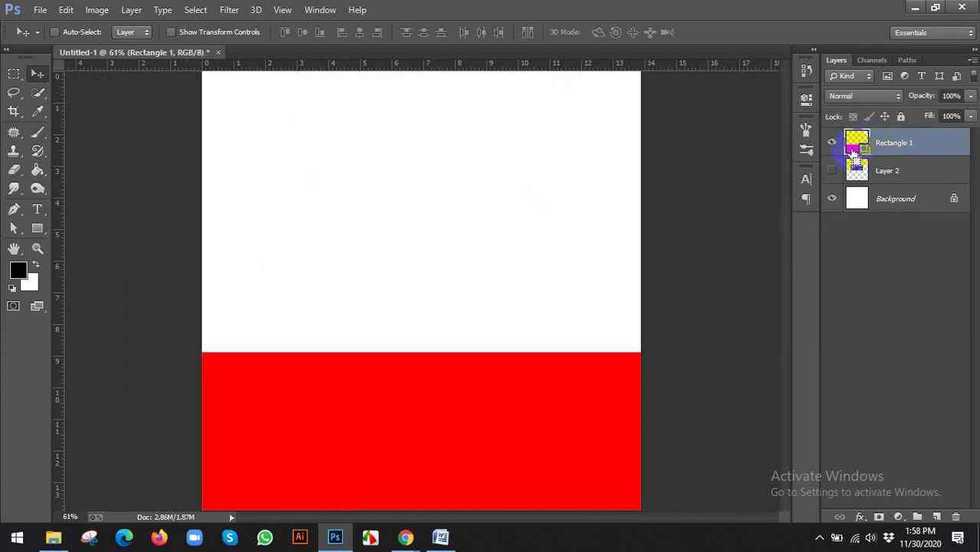
key("ctrl+alt+z")
key("ctrl+alt+z")
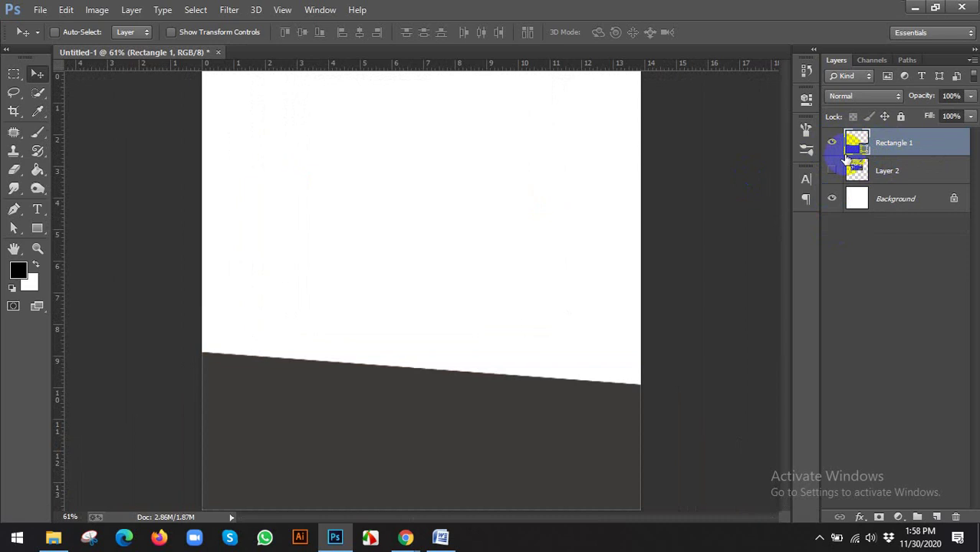
left_click(837, 169)
scroll(619, 211, "down", 3)
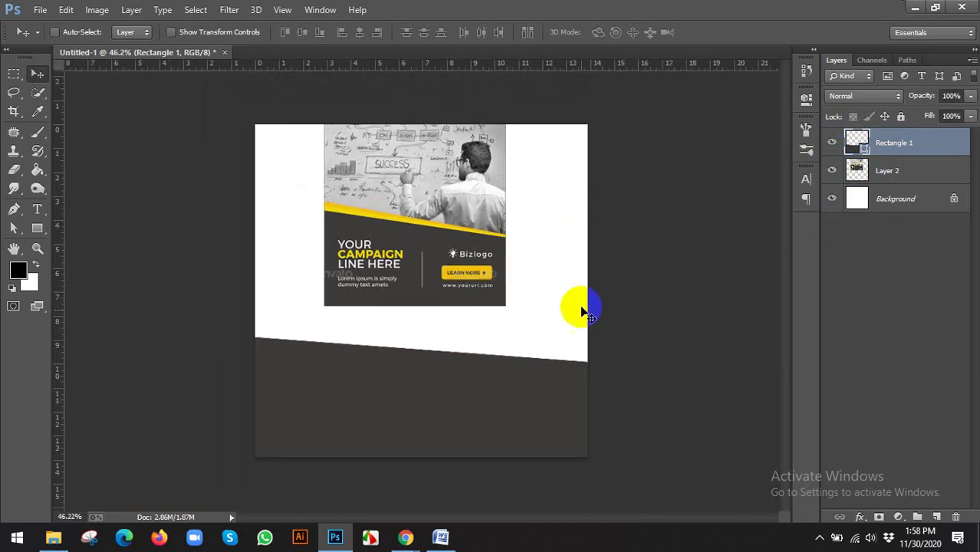
- Duplicate the slanted Rectangle 1 layer as Rectangle 1 copy in the same document
scroll(584, 308, "up", 1)
left_click(836, 147)
left_click(833, 144)
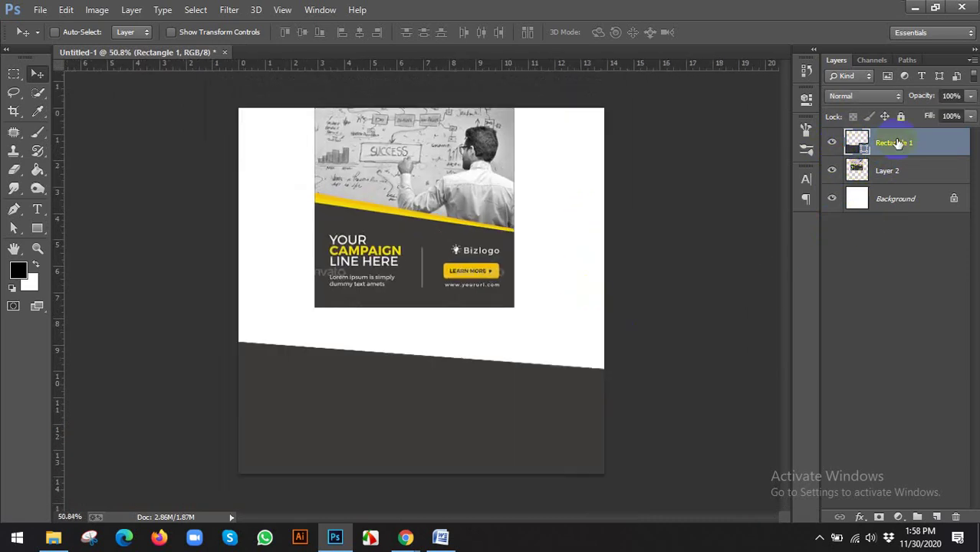
right_click(897, 144)
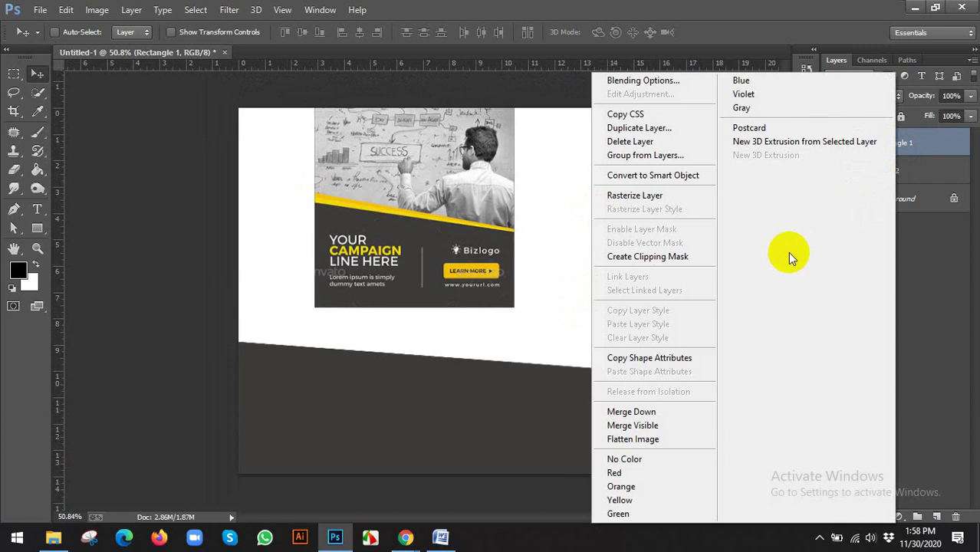
left_click(648, 128)
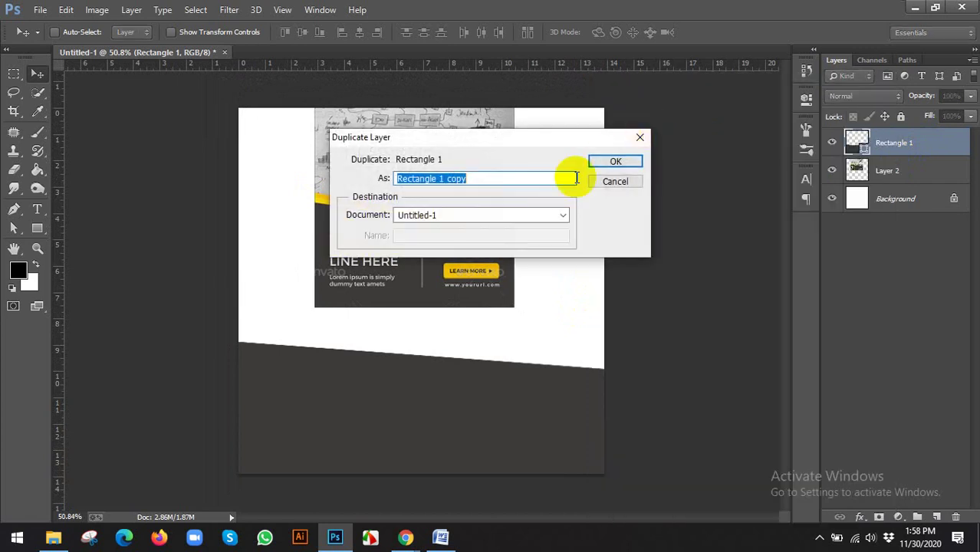
left_click(618, 162)
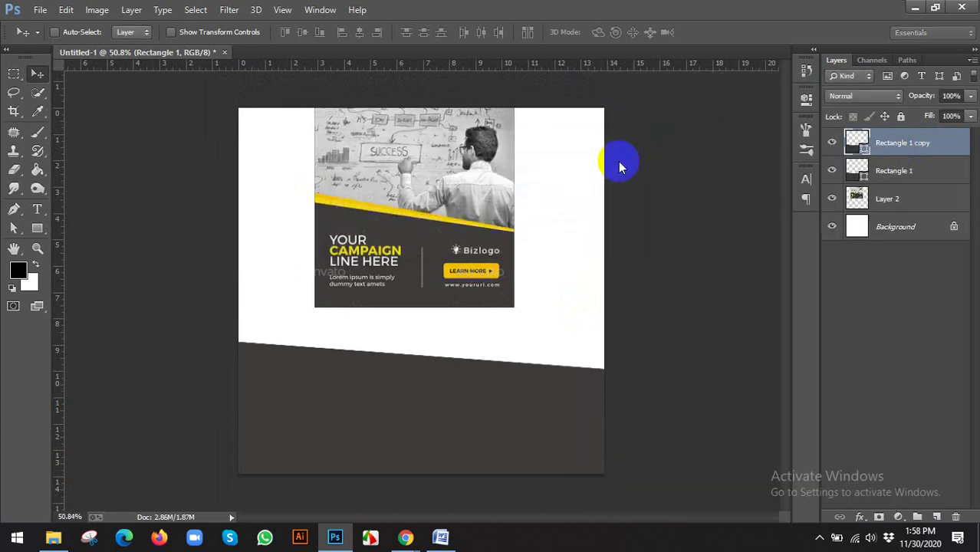
left_click(833, 151)
left_click(834, 151)
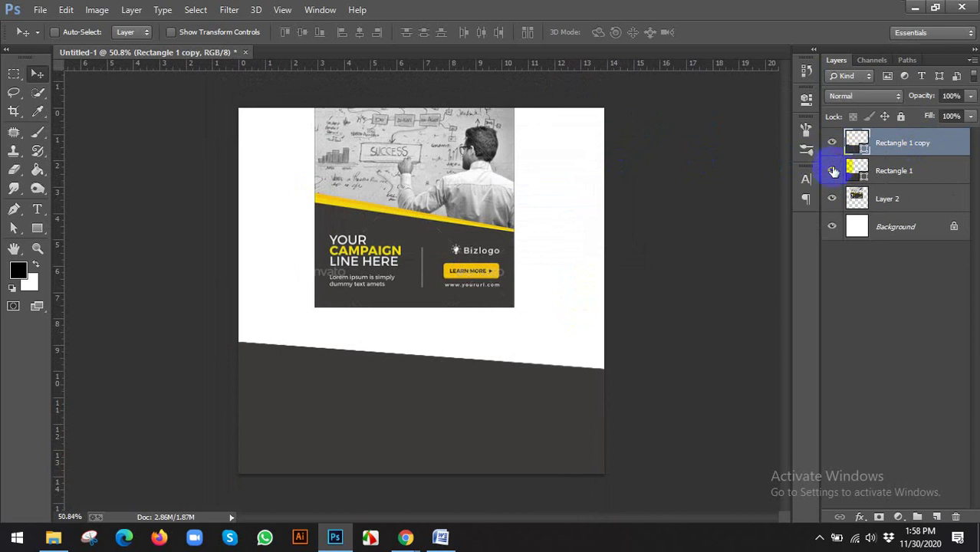
- Change the fill of the lower Rectangle 1 layer to the yellow f1d40b sampled from the banner's diagonal stripe
left_click(905, 174)
left_click(831, 172)
left_click(831, 171)
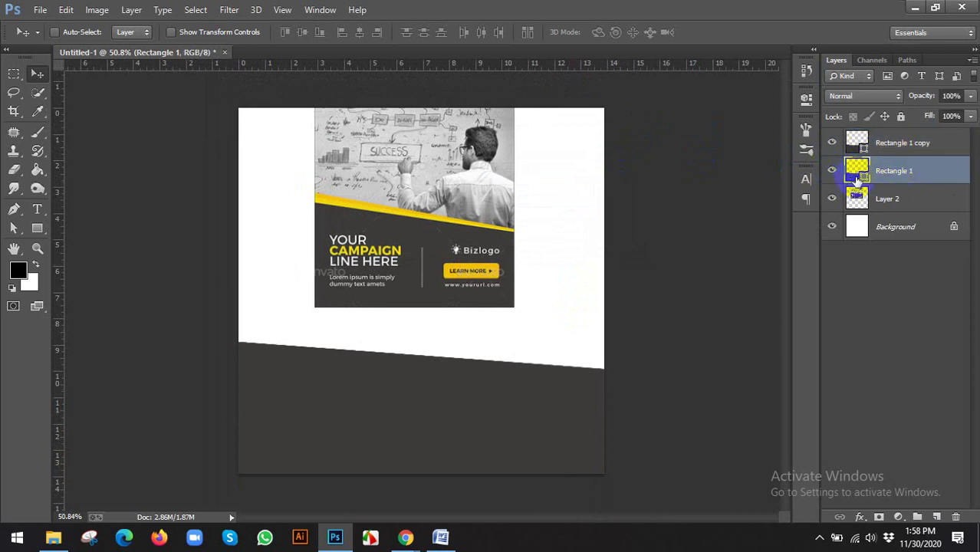
double_click(864, 177)
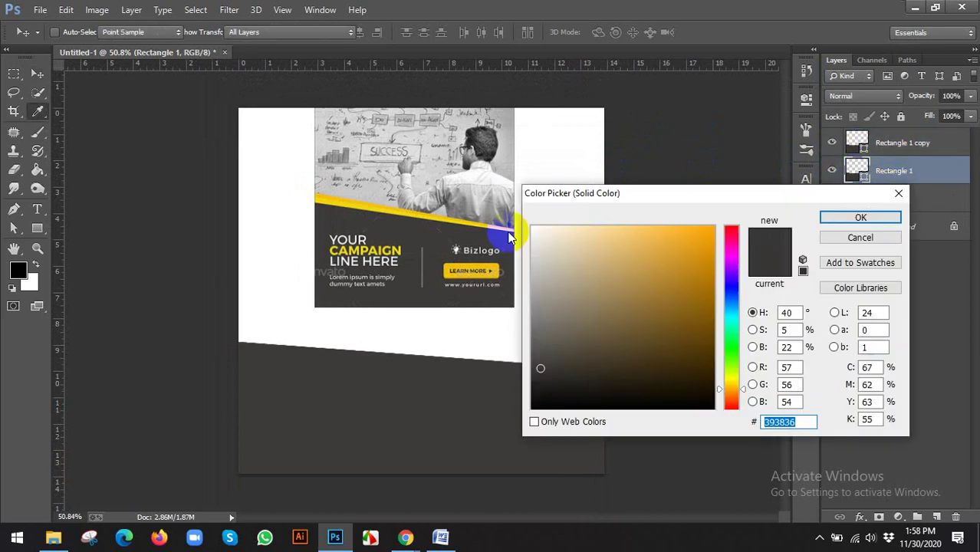
left_click(333, 199)
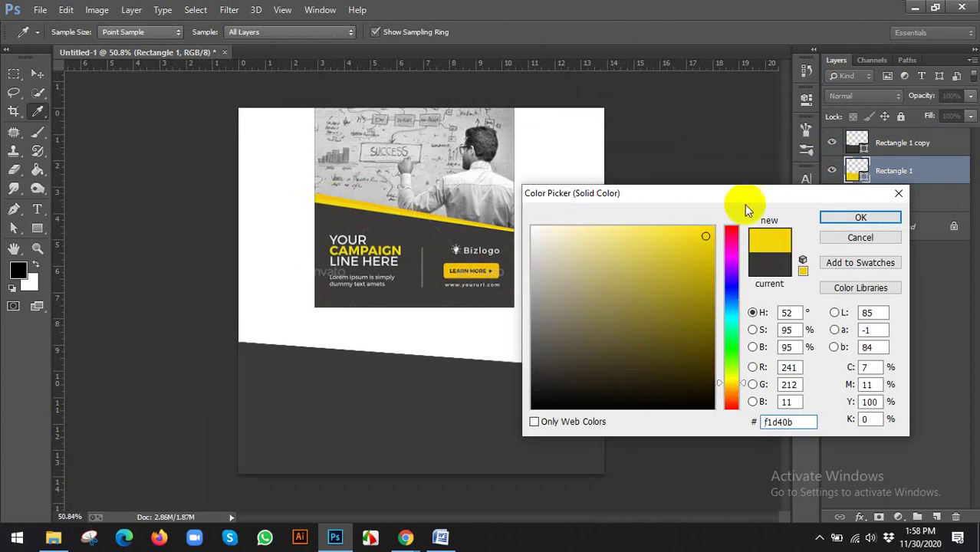
left_click(858, 220)
- Switch to the Google Meet call in Chrome, admit the waiting participant, and return to Photoshop
mouse_move(405, 526)
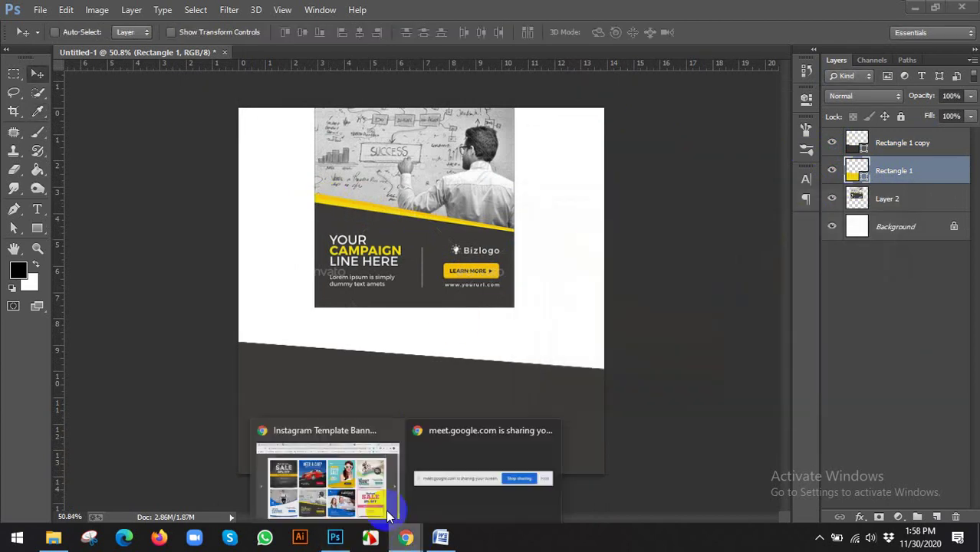
left_click(342, 503)
left_click(87, 5)
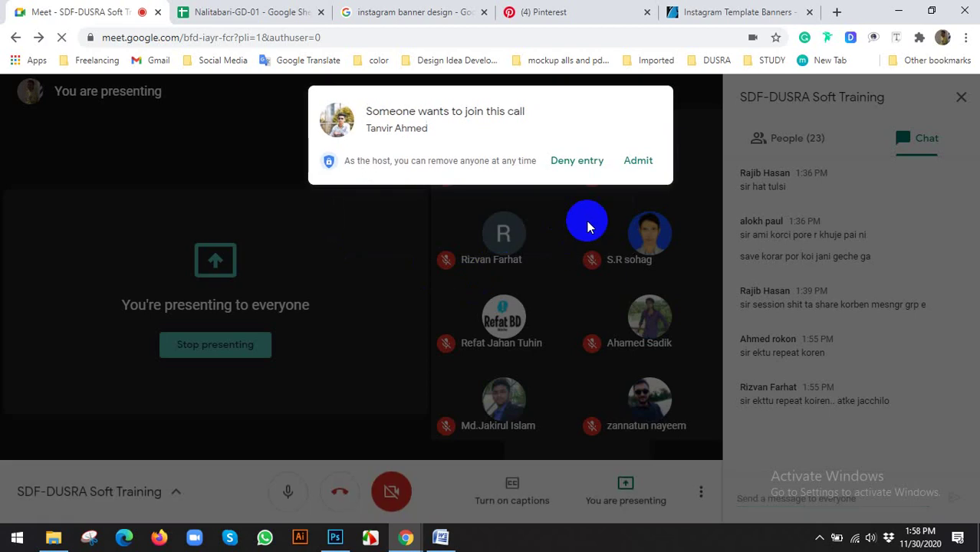
left_click(637, 164)
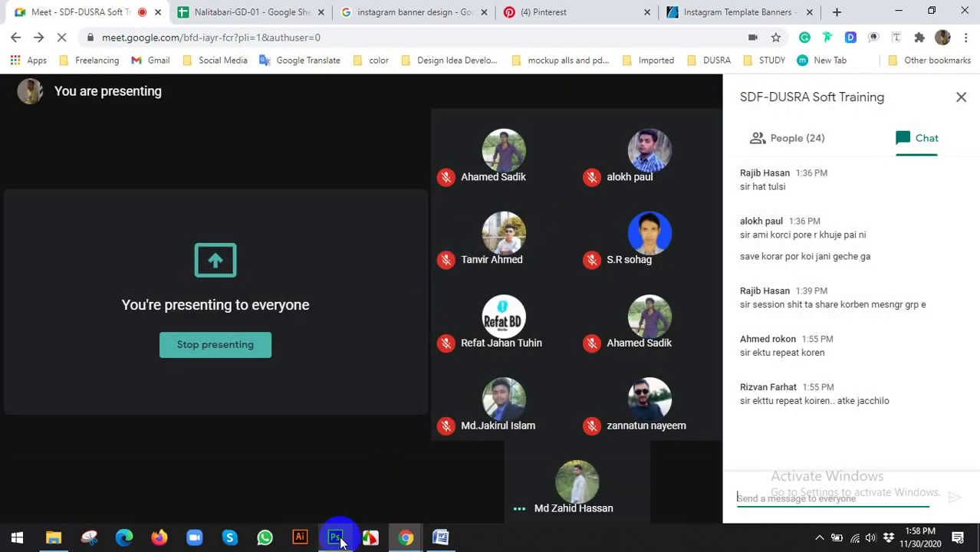
left_click(335, 537)
- Nudge the yellow Rectangle 1 shape up to form a thin yellow stripe along the dark shape's slanted edge
scroll(433, 400, "up", 2)
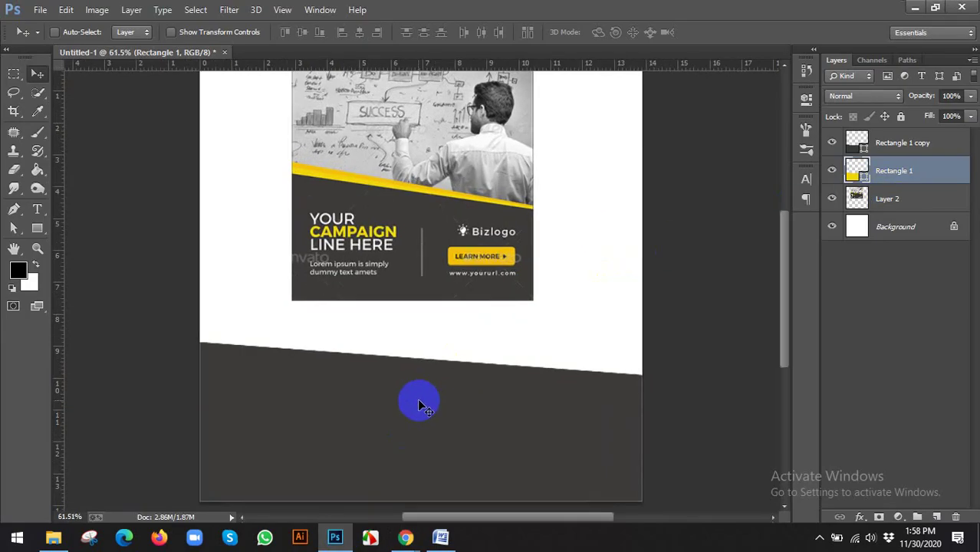
scroll(536, 405, "up", 1)
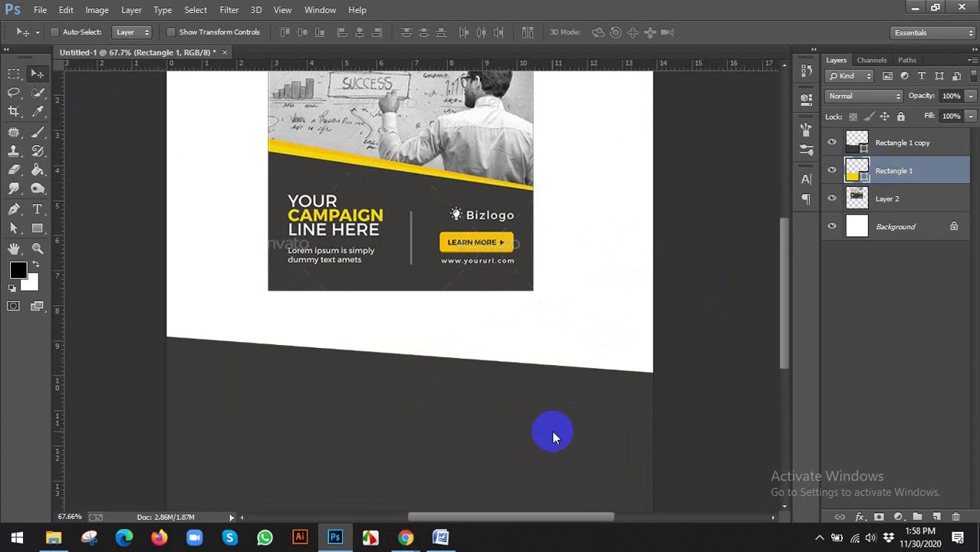
key("Up")
key("Up")
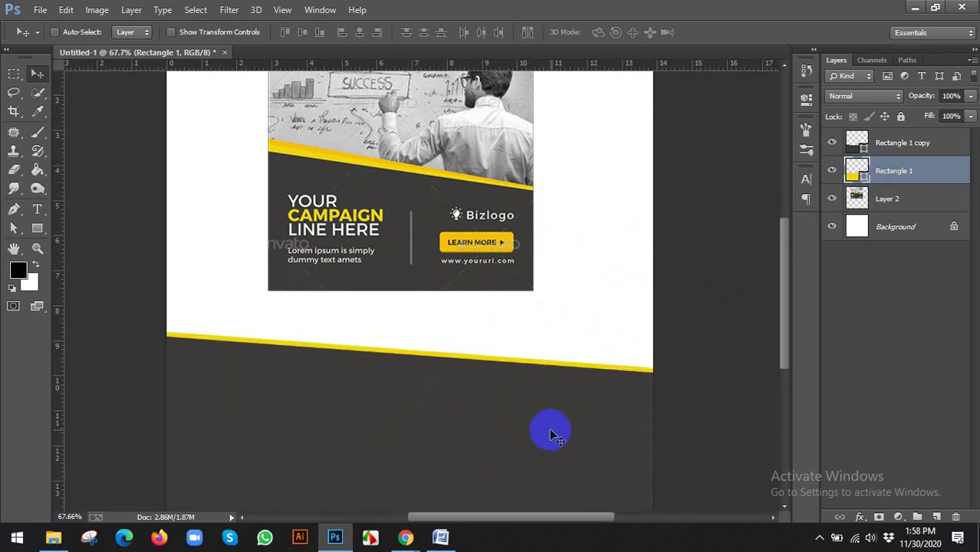
scroll(549, 433, "down", 3)
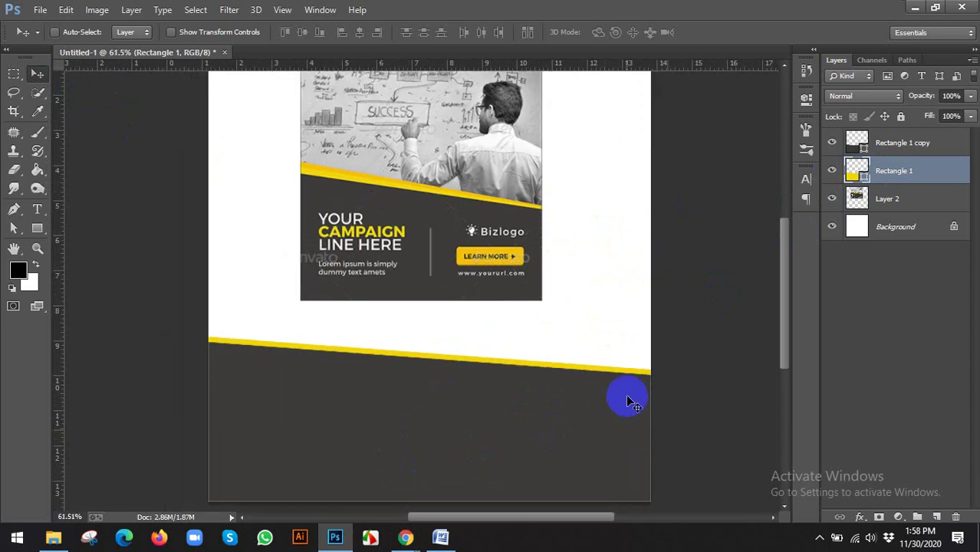
- Compare the canvas with the dark Rectangle 1 copy and yellow Rectangle 1 layers hidden and shown, examining the slanted stripe
left_click(833, 145)
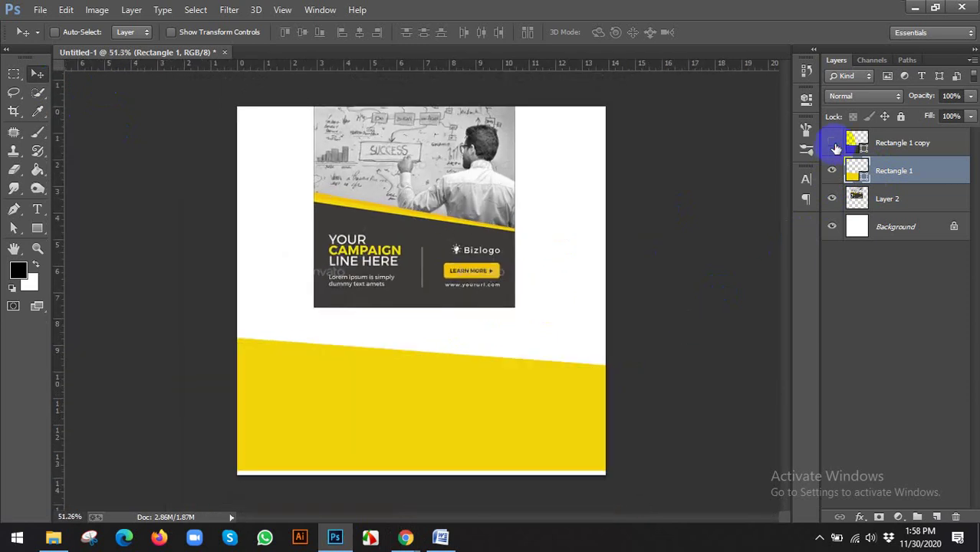
left_click(832, 145)
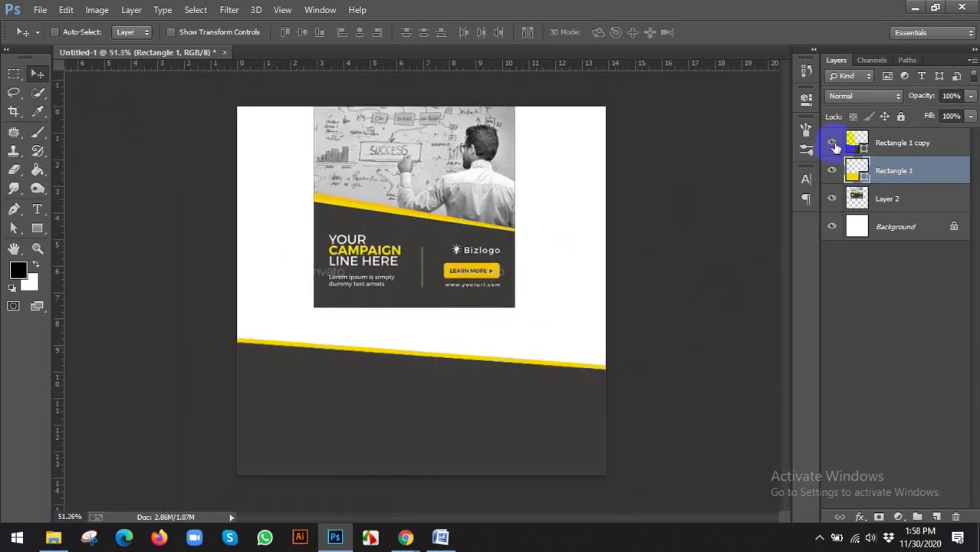
left_click(833, 144)
left_click(832, 170)
left_click(833, 170)
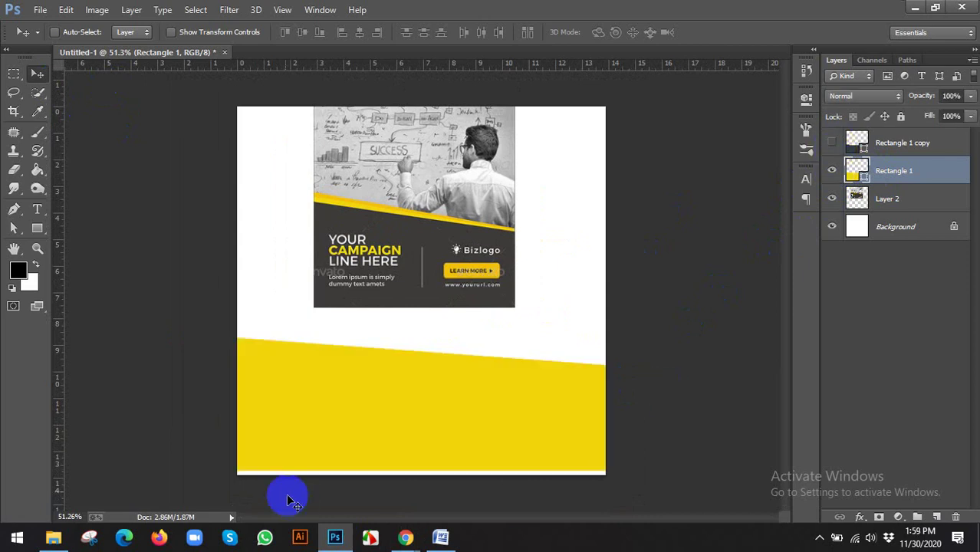
scroll(290, 464, "up", 2)
scroll(519, 452, "up", 1)
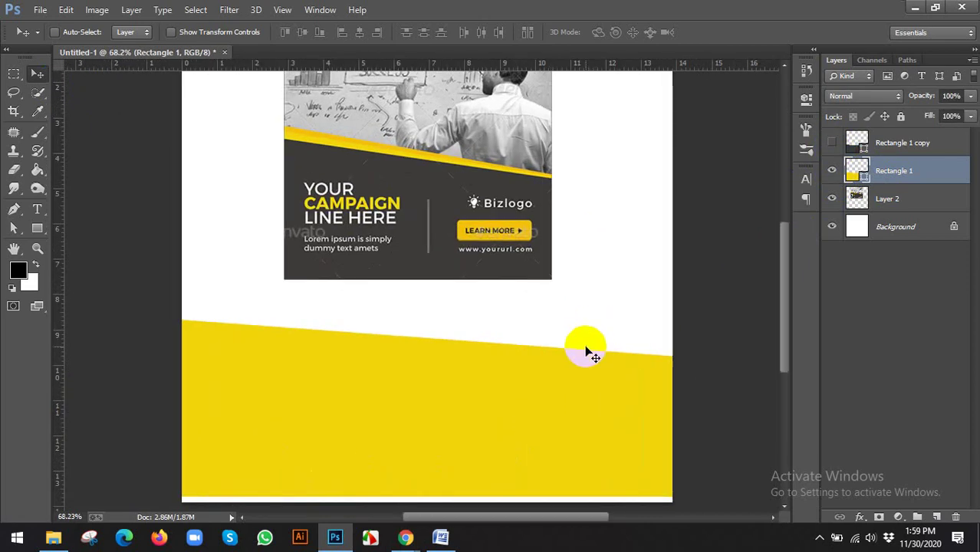
scroll(586, 350, "down", 1)
scroll(547, 408, "up", 1)
scroll(533, 345, "down", 5)
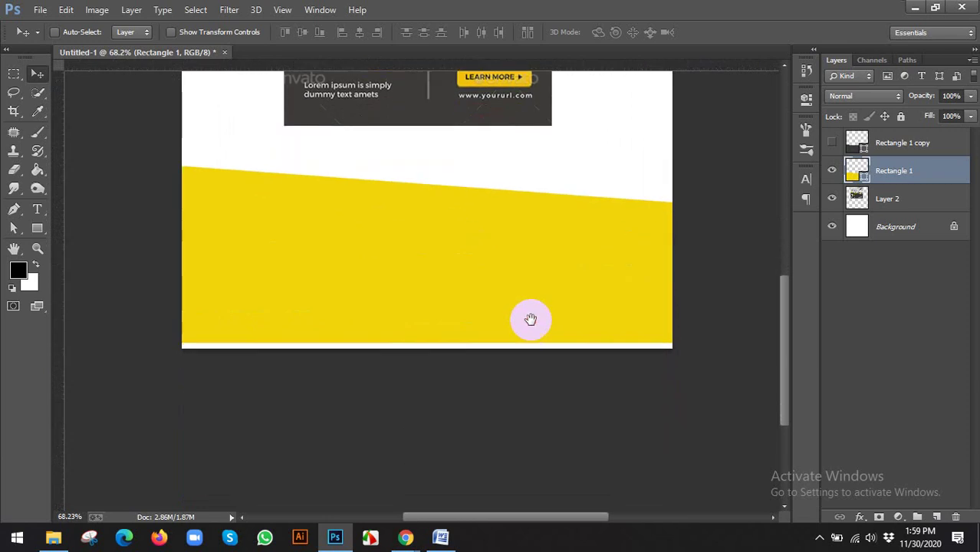
left_click(832, 142)
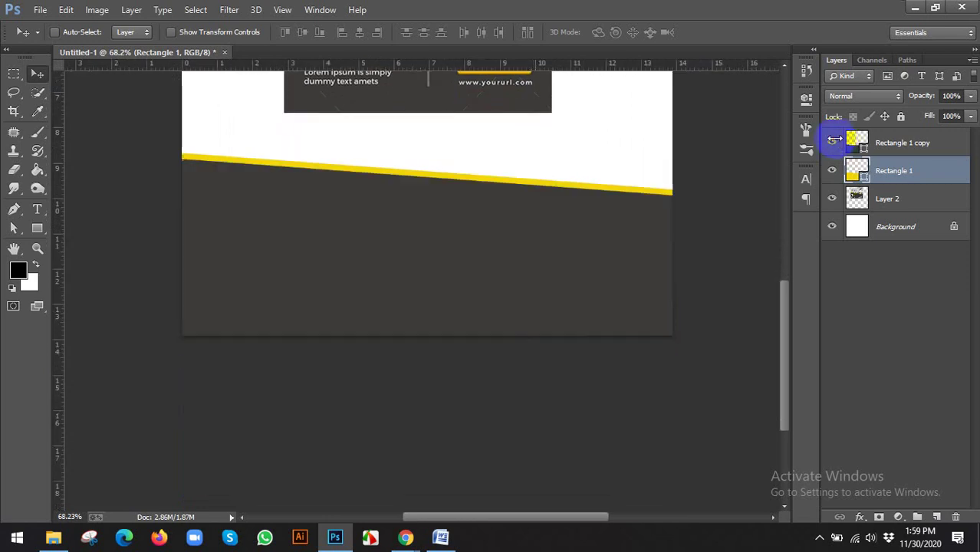
scroll(560, 294, "down", 2)
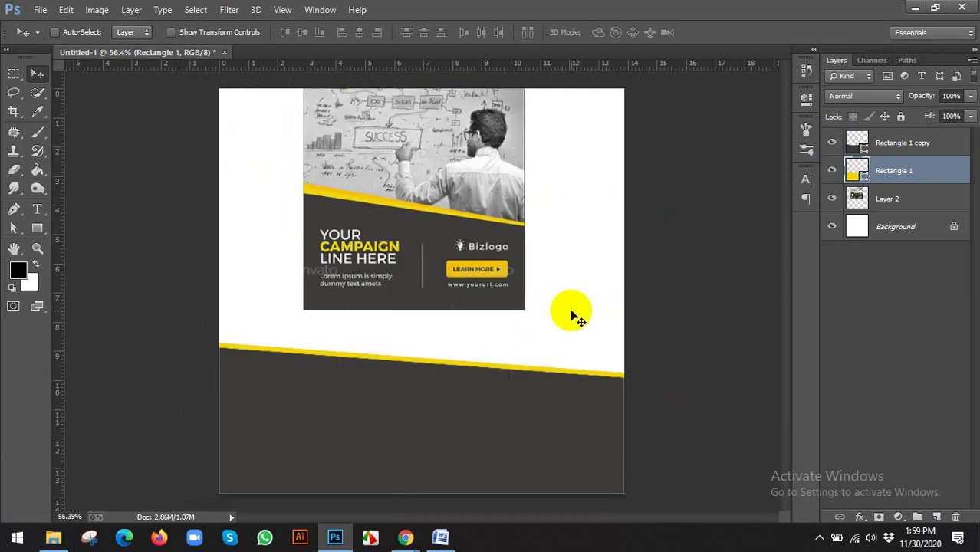
left_click(831, 172)
left_click(832, 172)
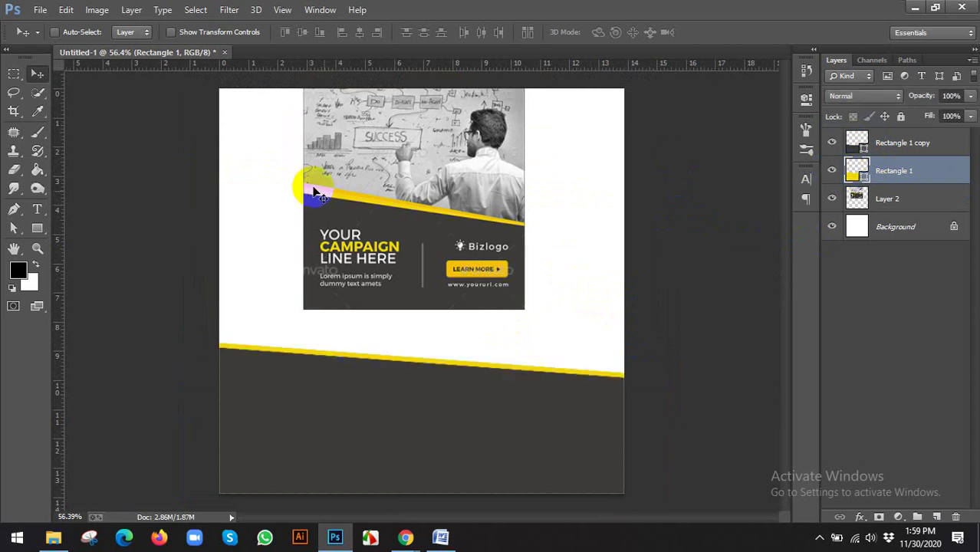
- Duplicate the yellow Rectangle 1 layer as Rectangle 1 copy 2 in the same document, leaving its fill color as it is
right_click(892, 173)
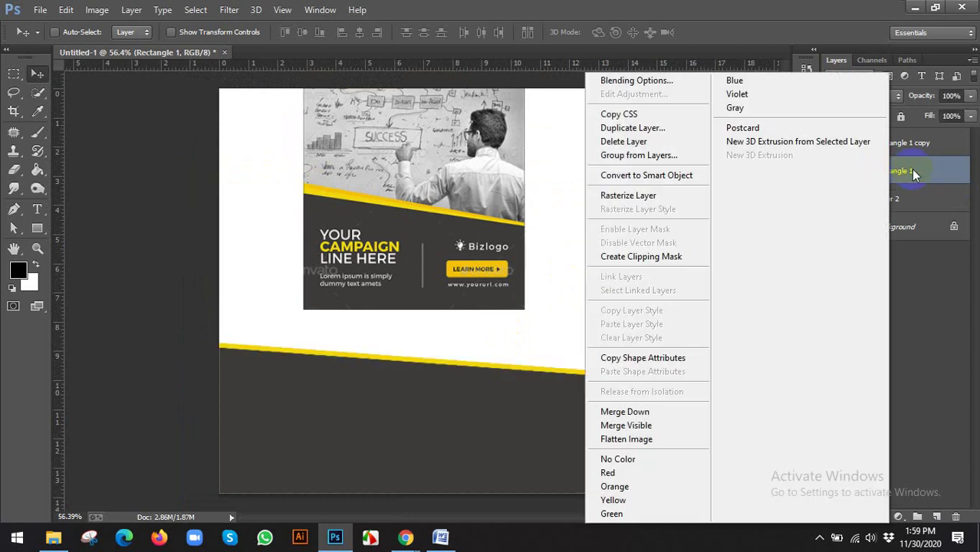
left_click(625, 131)
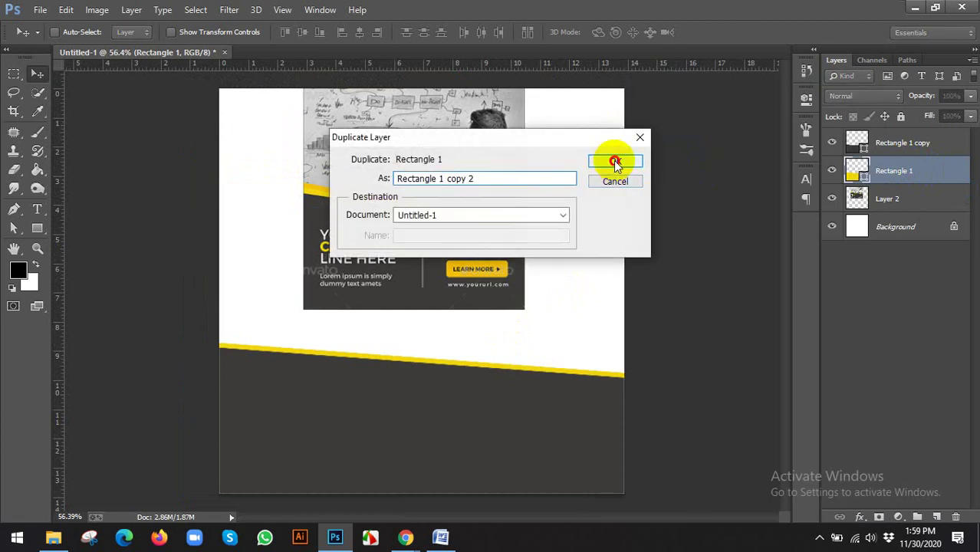
left_click(616, 161)
double_click(863, 175)
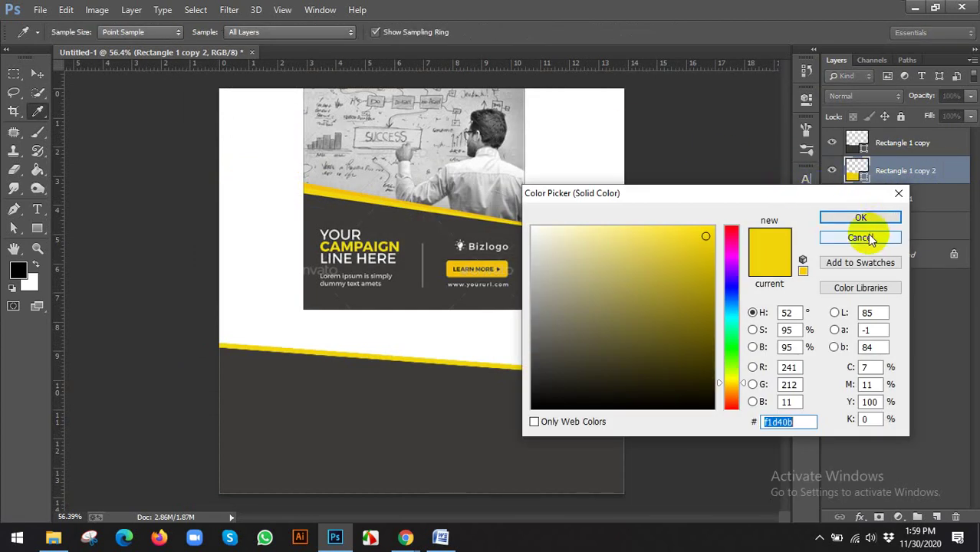
left_click(868, 235)
- Change the fill of the lower Rectangle 1 layer to the darker yellow f3c00c sampled from the sample banner's diagonal stripe
scroll(584, 307, "up", 2)
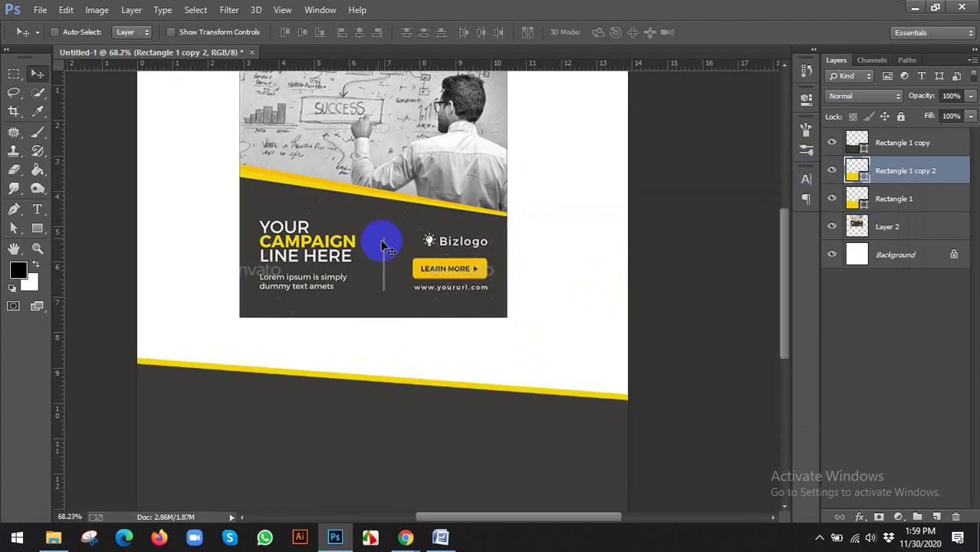
scroll(259, 184, "up", 1)
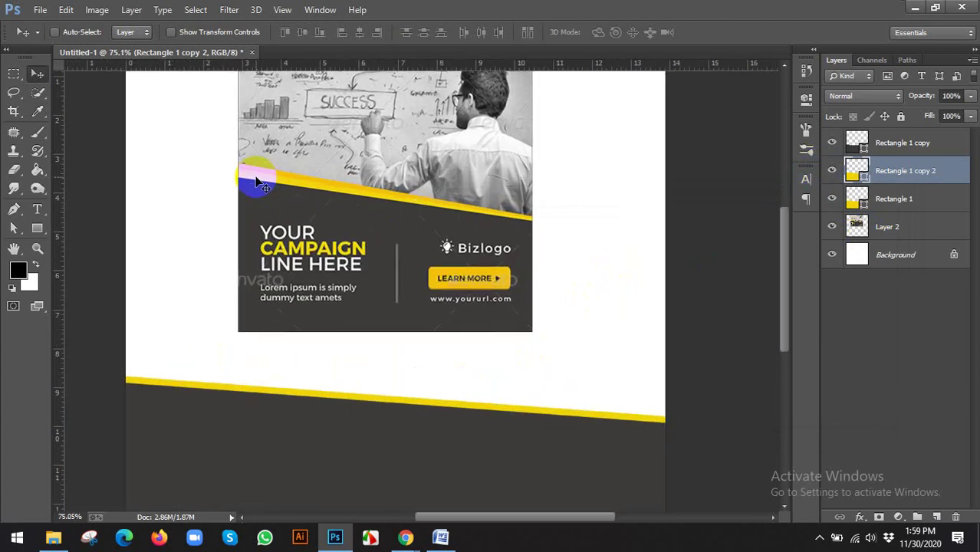
left_click(833, 145)
left_click(833, 145)
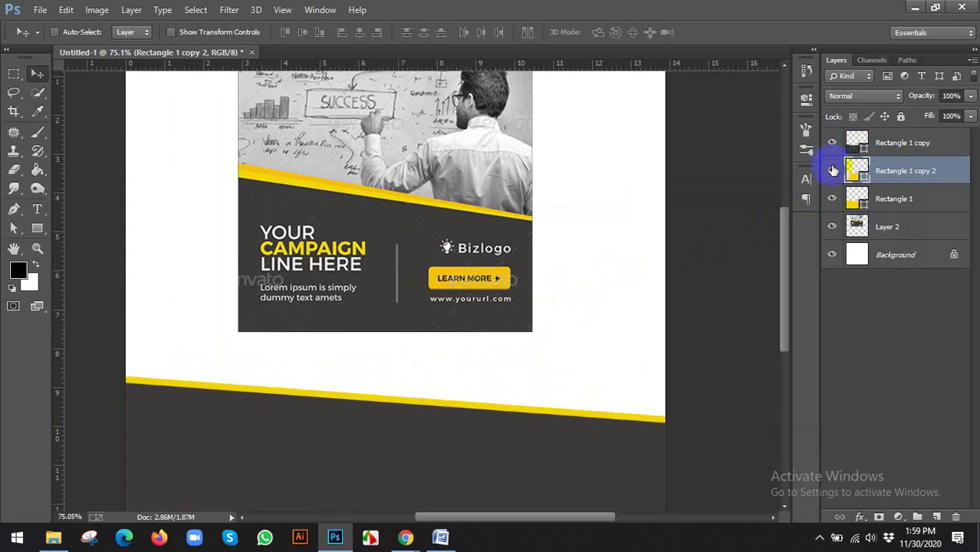
left_click(832, 171)
left_click(832, 172)
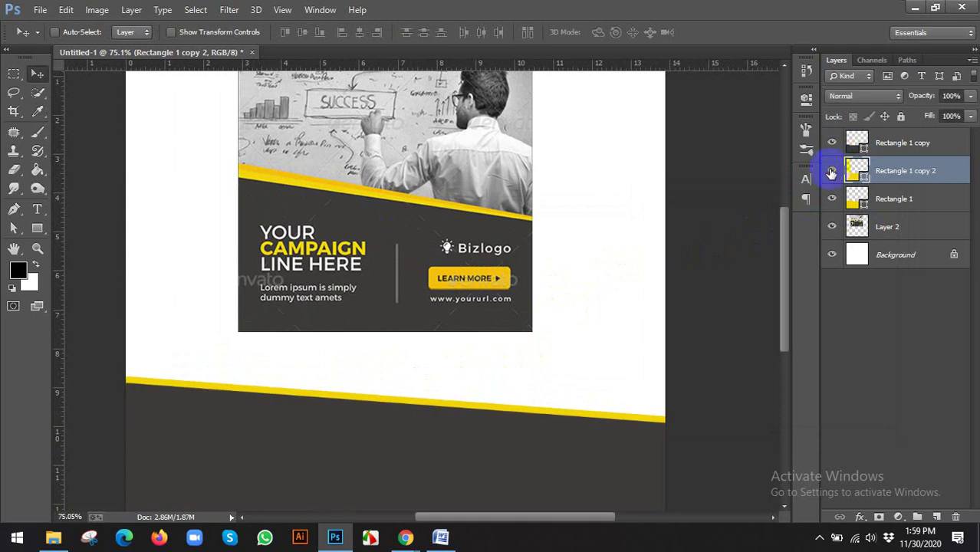
left_click(864, 207)
double_click(859, 202)
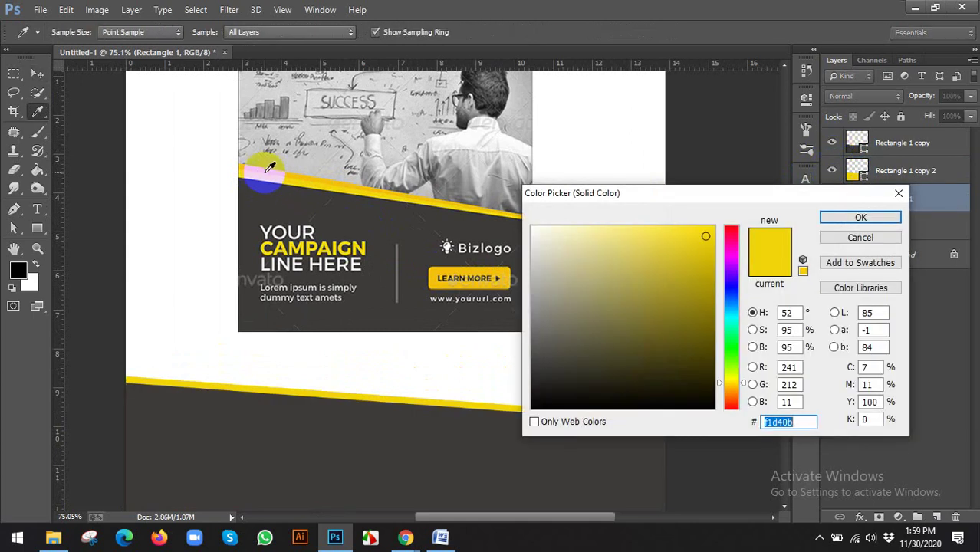
left_click(262, 162)
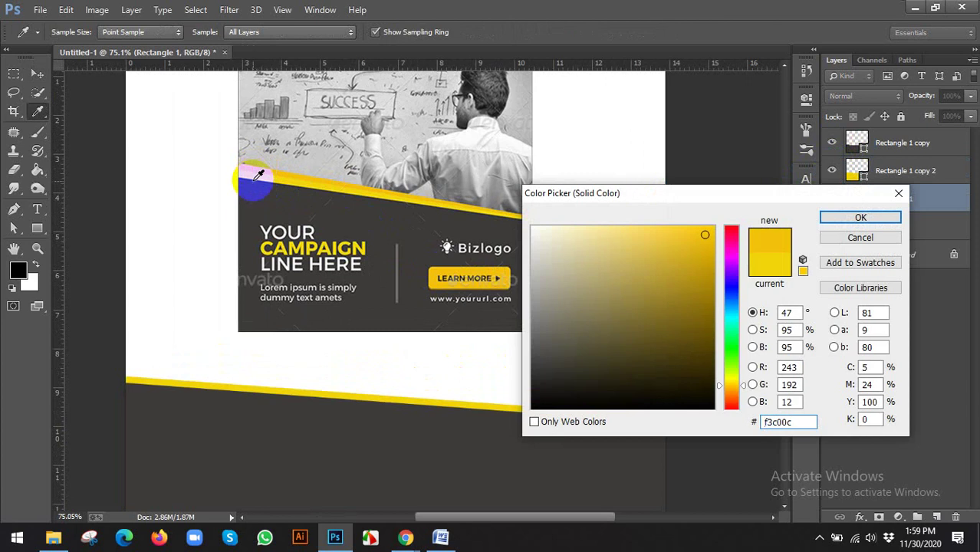
left_click(829, 218)
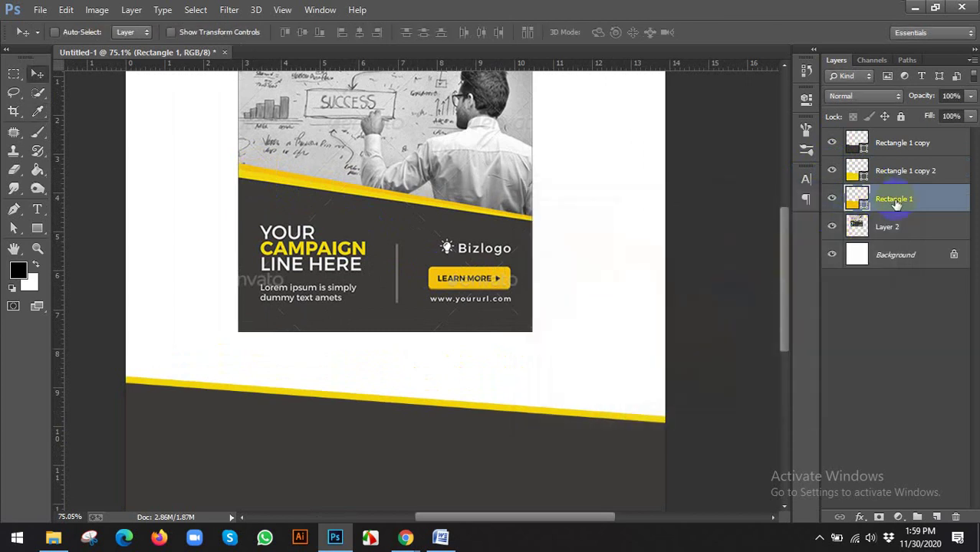
- Nudge the darker yellow Rectangle 1 shape up to form a second thin band above the lighter yellow stripe
scroll(625, 272, "down", 2)
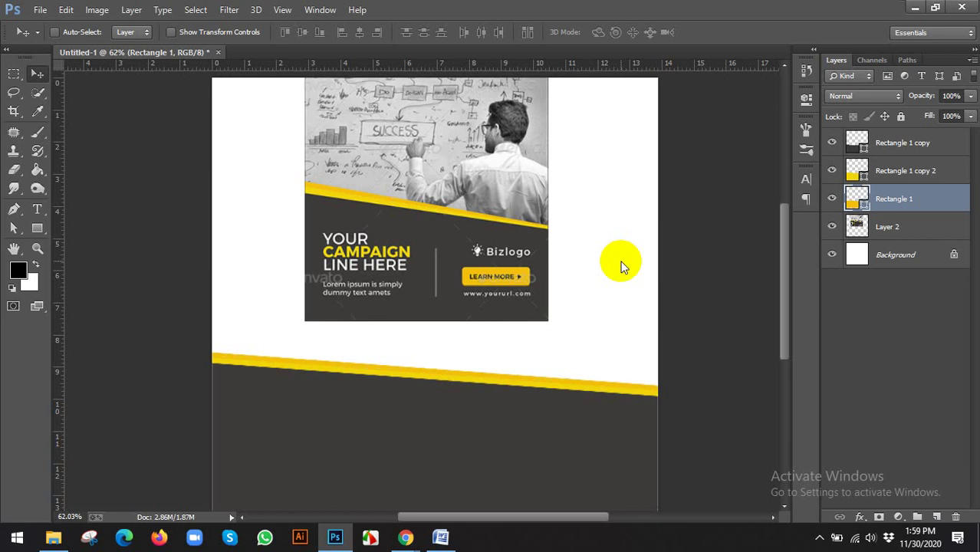
scroll(668, 395, "up", 2)
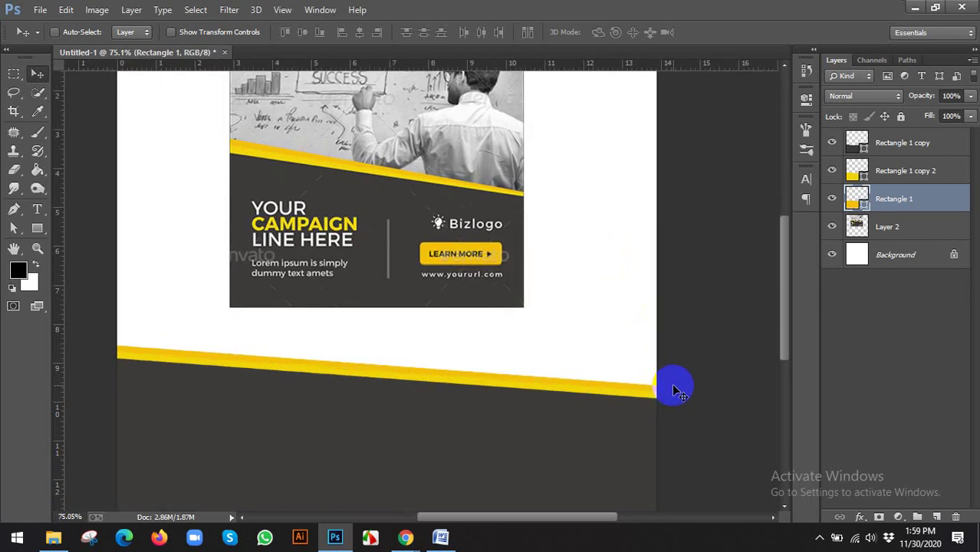
scroll(521, 201, "up", 2)
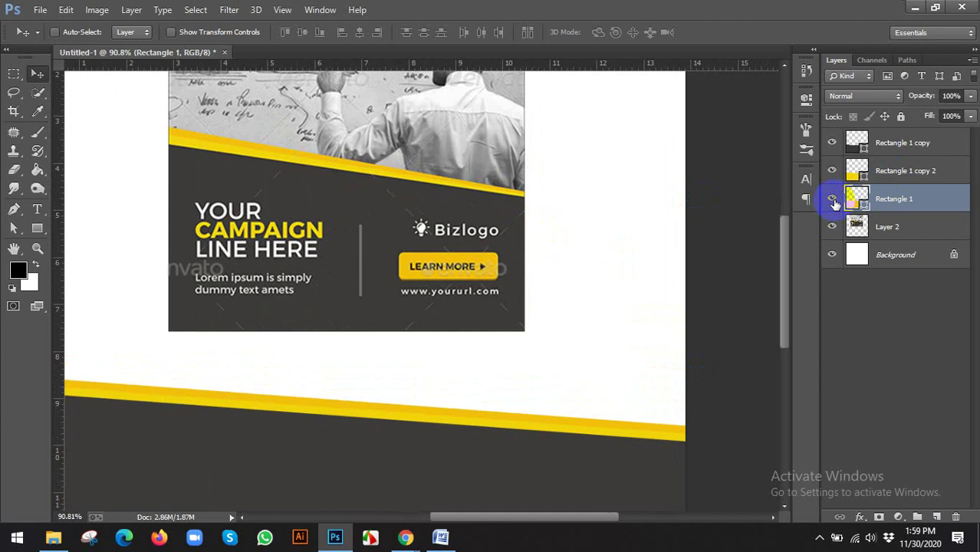
scroll(632, 368, "up", 1)
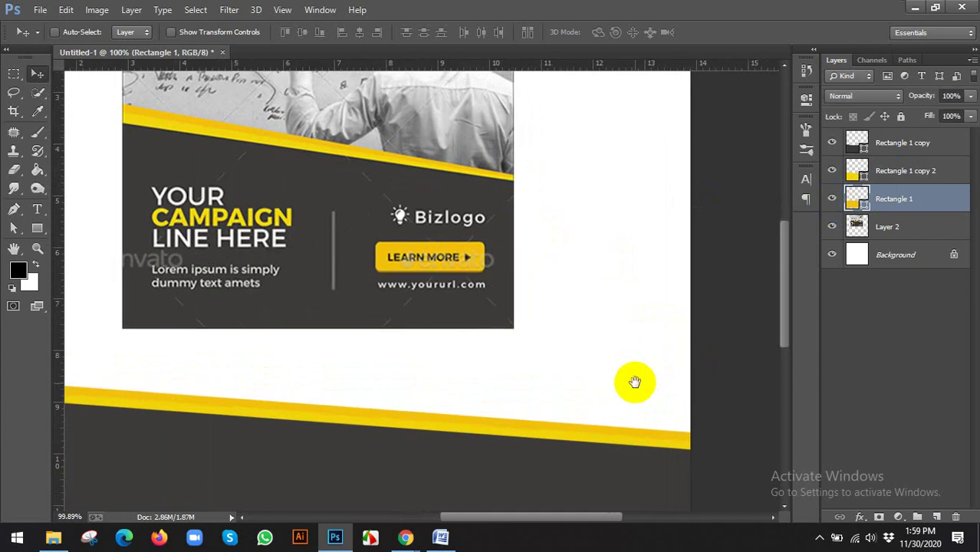
- Try to select the right end of the Rectangle 1 shape's slanted edge with the path selection tools
left_click_drag(635, 382, 595, 291)
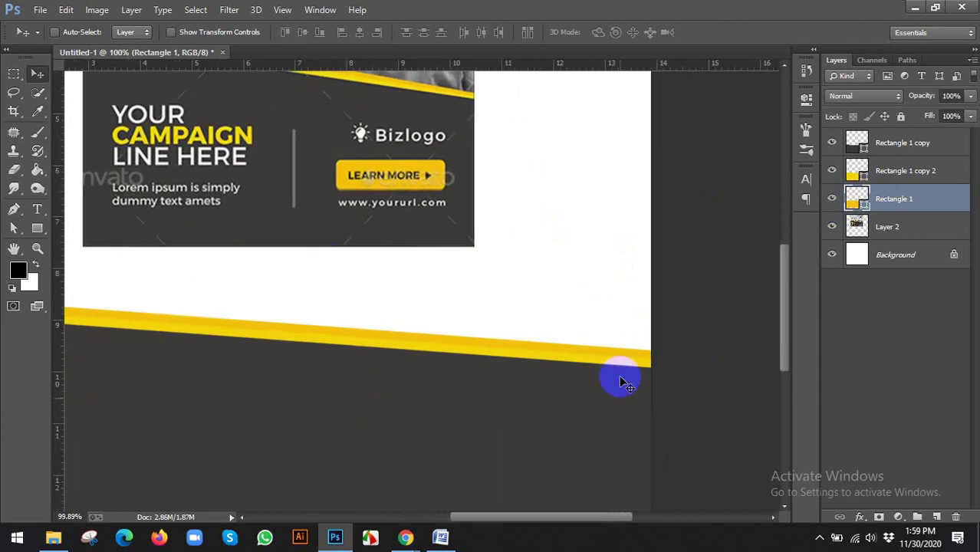
left_click_drag(13, 228, 51, 244)
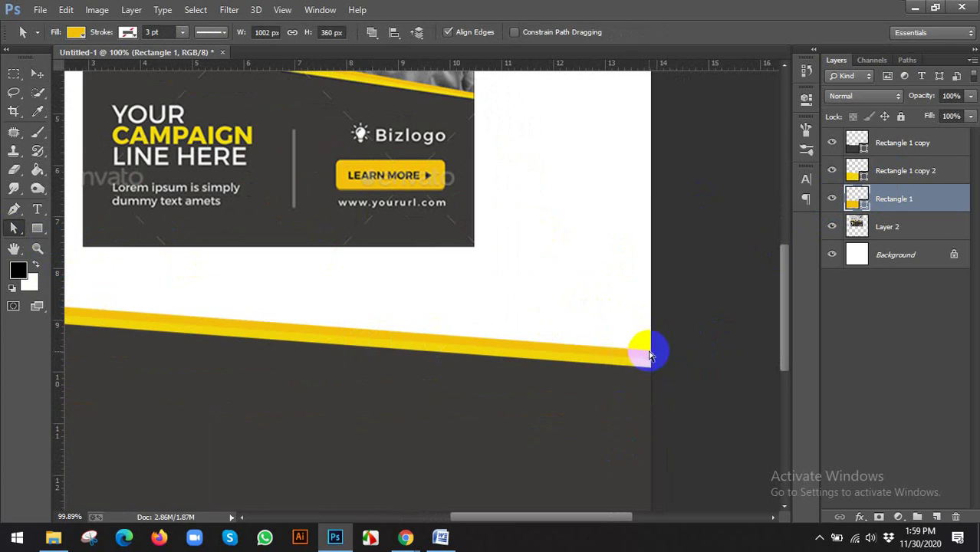
scroll(499, 248, "down", 3)
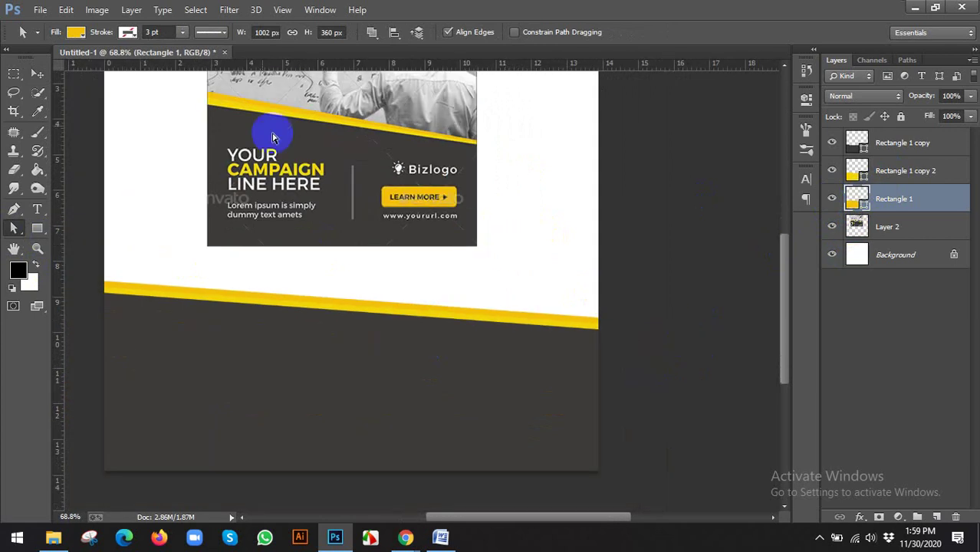
scroll(583, 322, "up", 2)
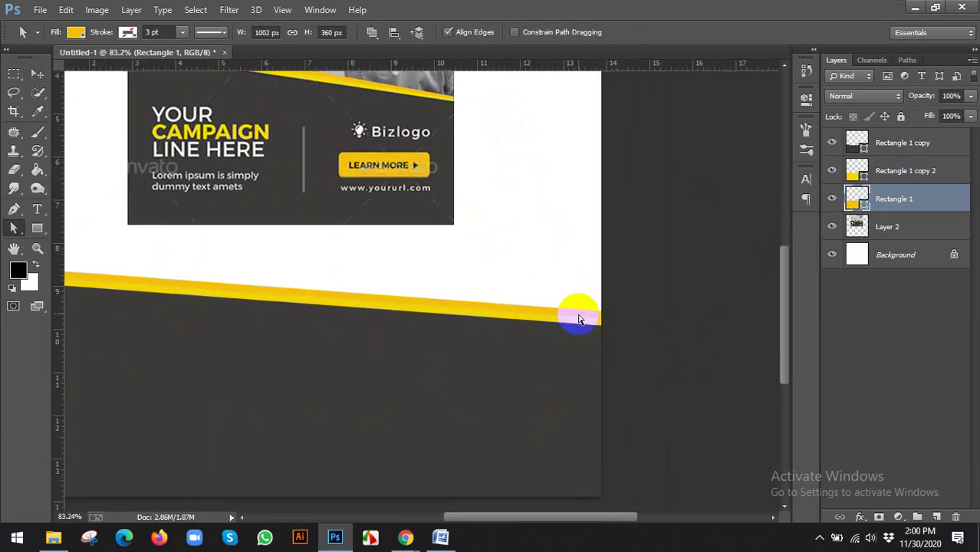
left_click_drag(536, 313, 606, 341)
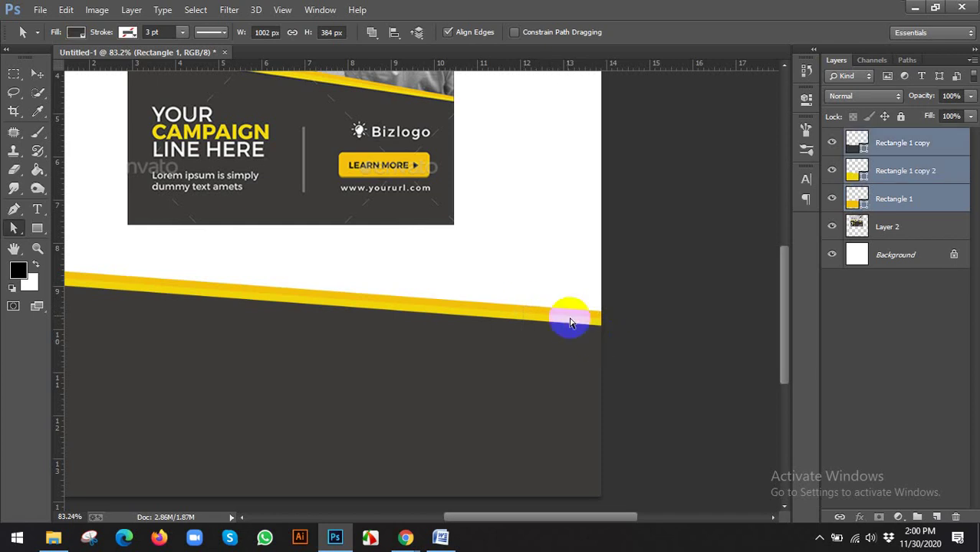
left_click(894, 198)
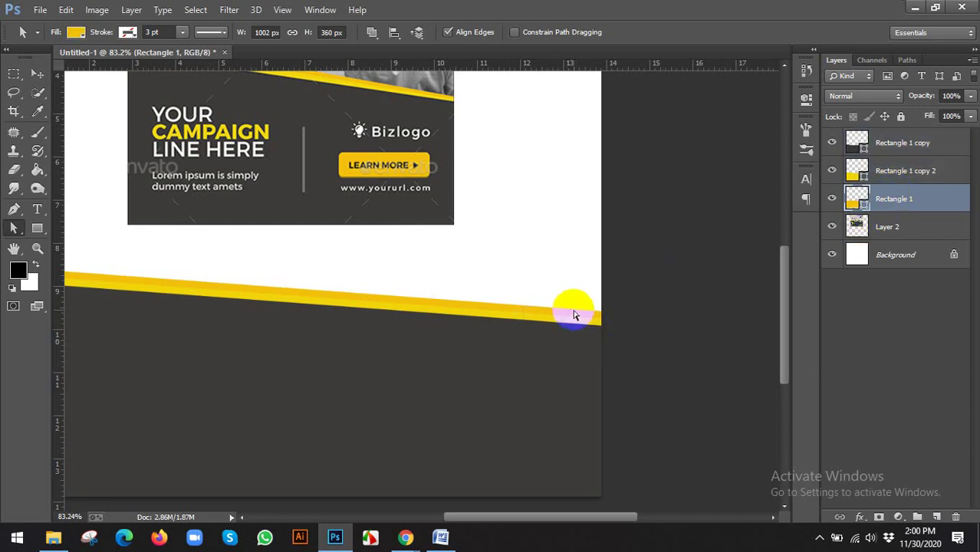
left_click(546, 345)
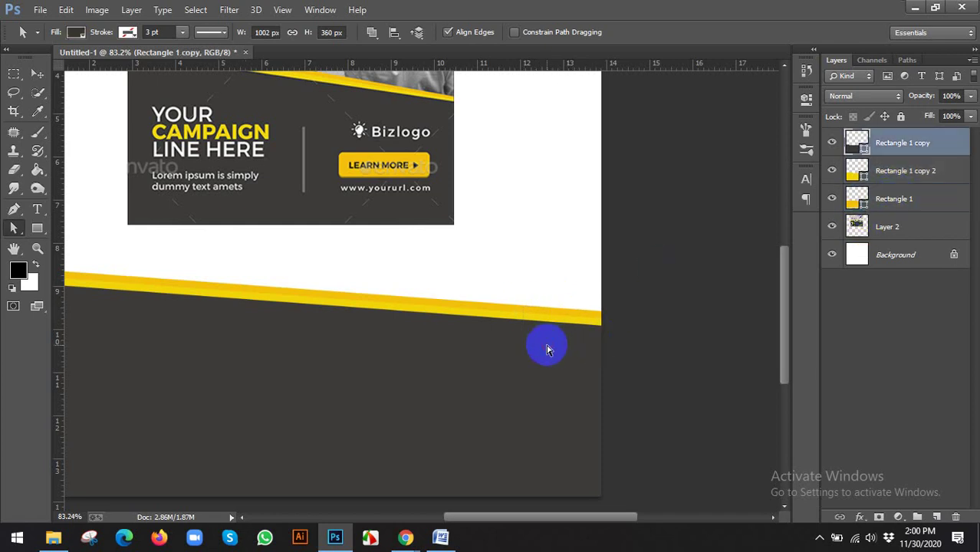
left_click(882, 199)
scroll(526, 300, "down", 1)
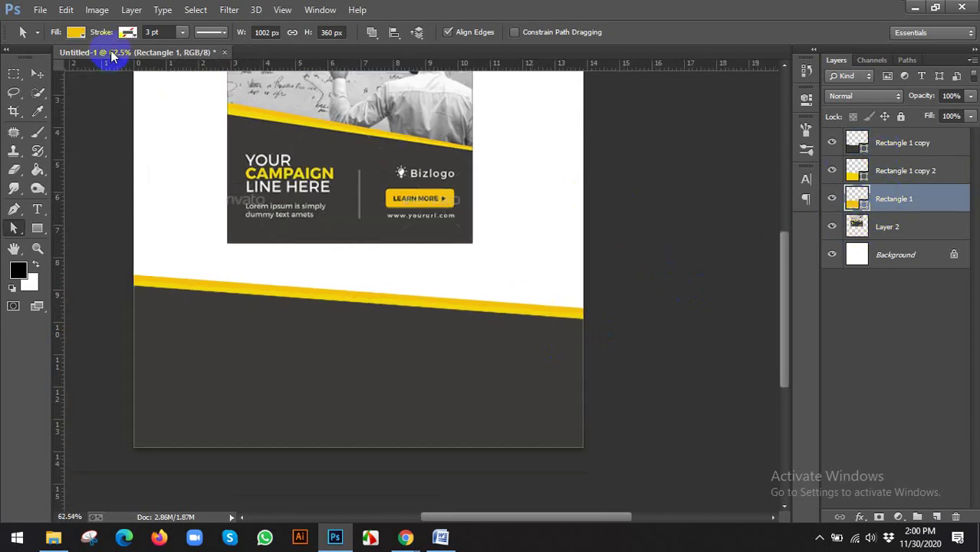
left_click(37, 74)
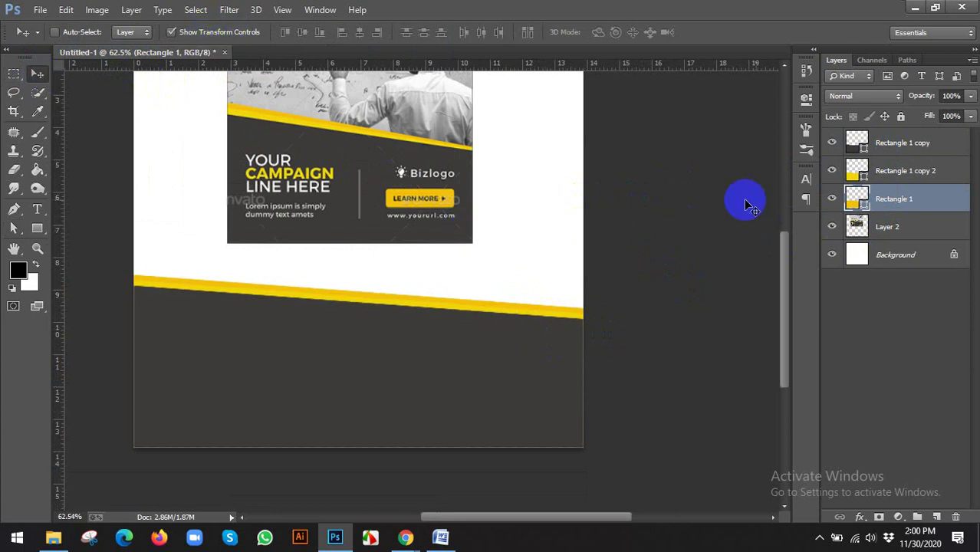
key("ctrl+0")
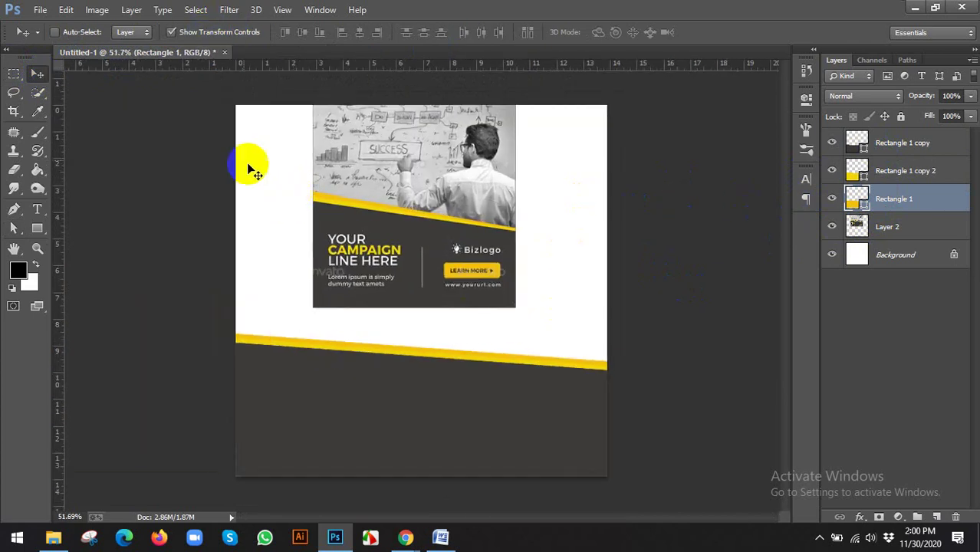
left_click(171, 31)
- Switch to the Google Meet call in Chrome, admit the waiting participant, and return to the Photoshop banner
left_click(403, 540)
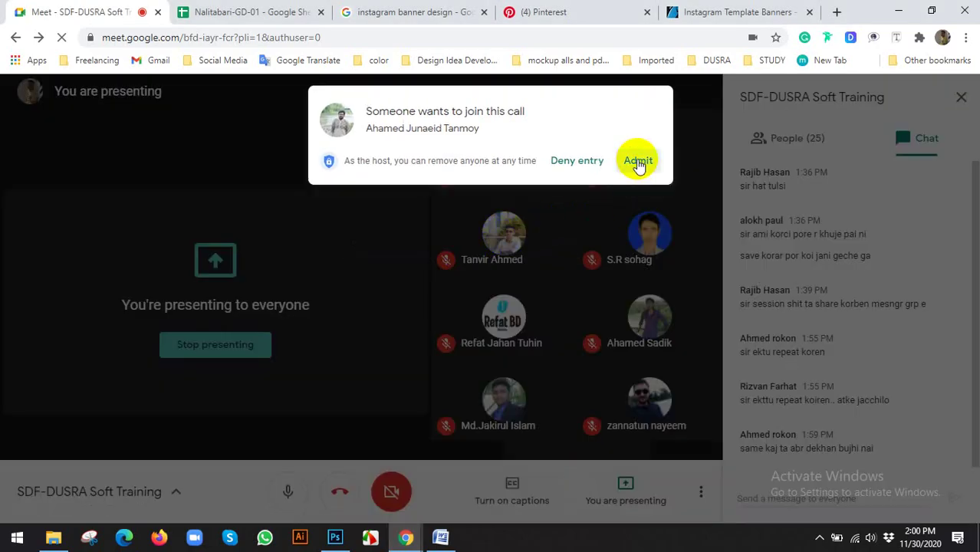
left_click(638, 161)
left_click(335, 538)
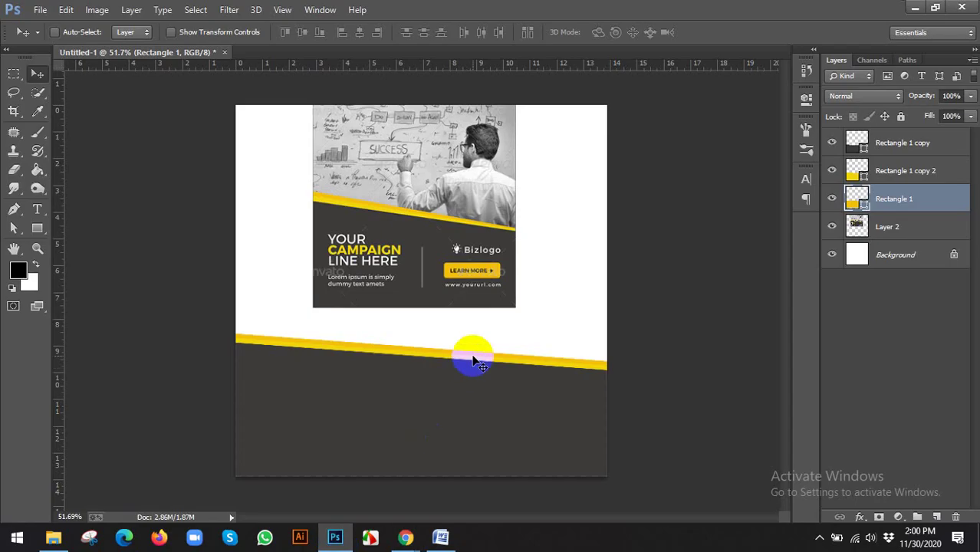
scroll(473, 359, "up", 1)
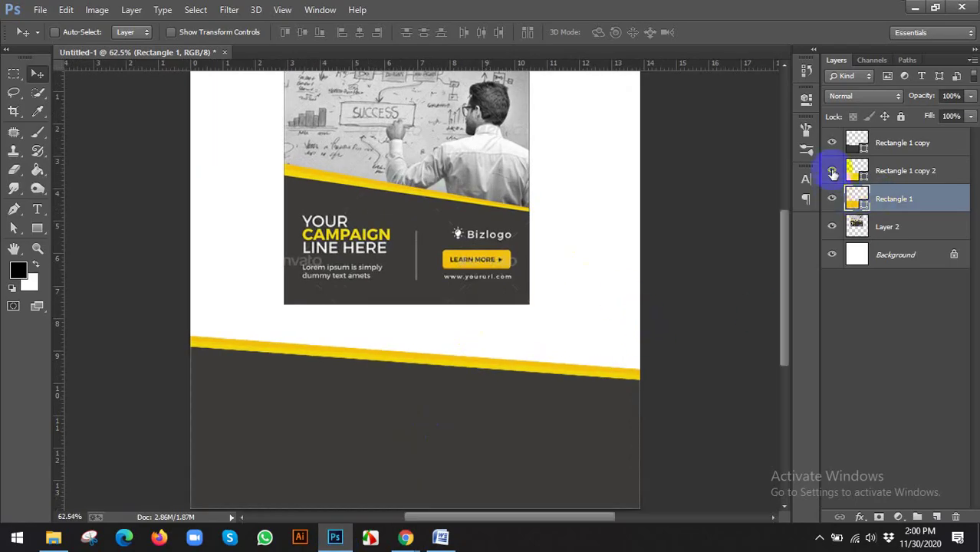
- Hide the two shape layers above Rectangle 1 and skew its upper-right corner down by about 1° to taper the darker yellow stripe
left_click(833, 145)
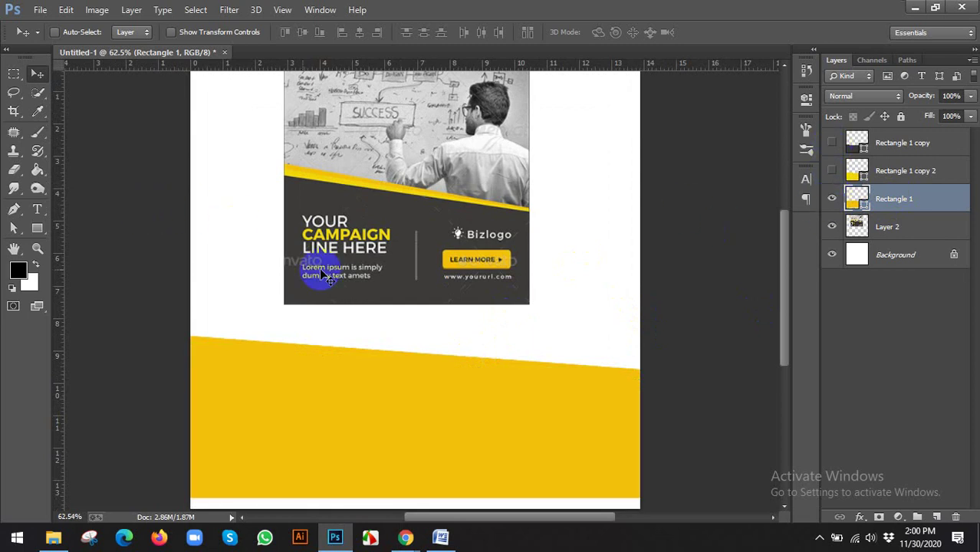
right_click(10, 231)
left_click(55, 237)
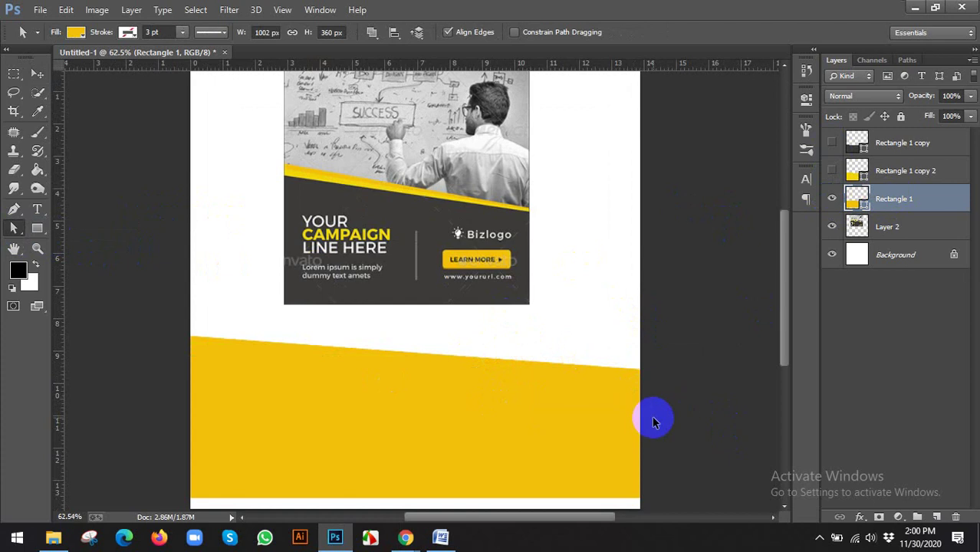
key("ctrl+t")
scroll(636, 444, "up", 1)
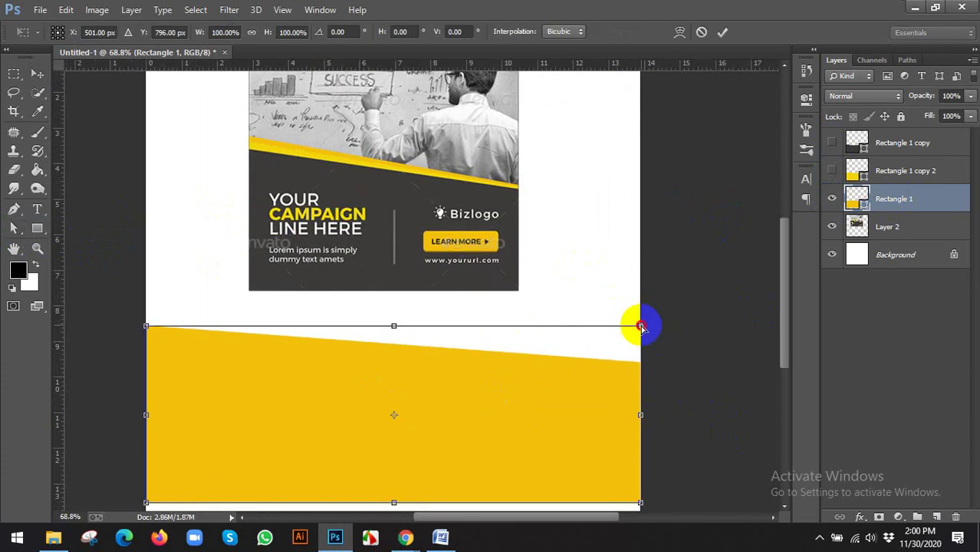
left_click_drag(641, 327, 641, 334)
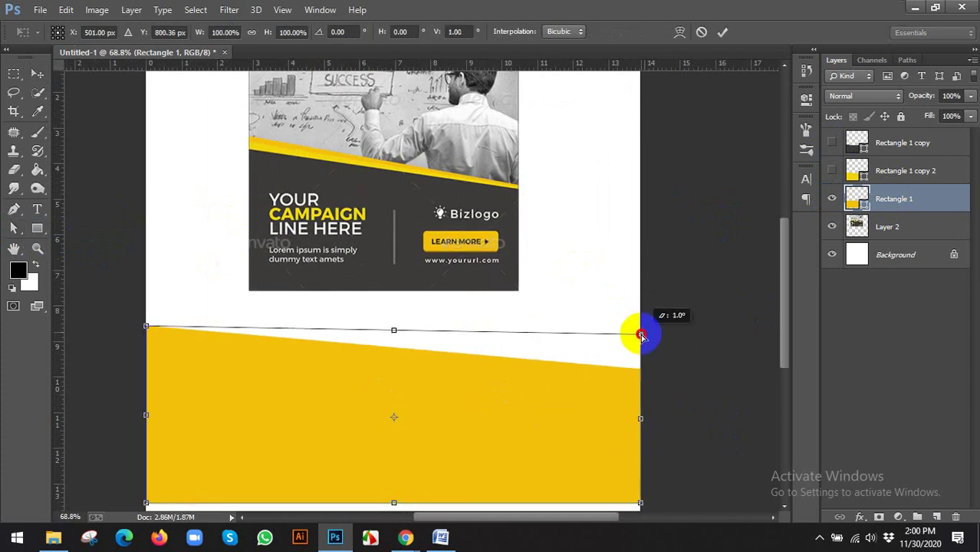
left_click(723, 32)
- Show Rectangle 1 copy 2, skew its upper-right corner slightly down to steepen its slanted edge, and show the dark shape again
left_click(832, 171)
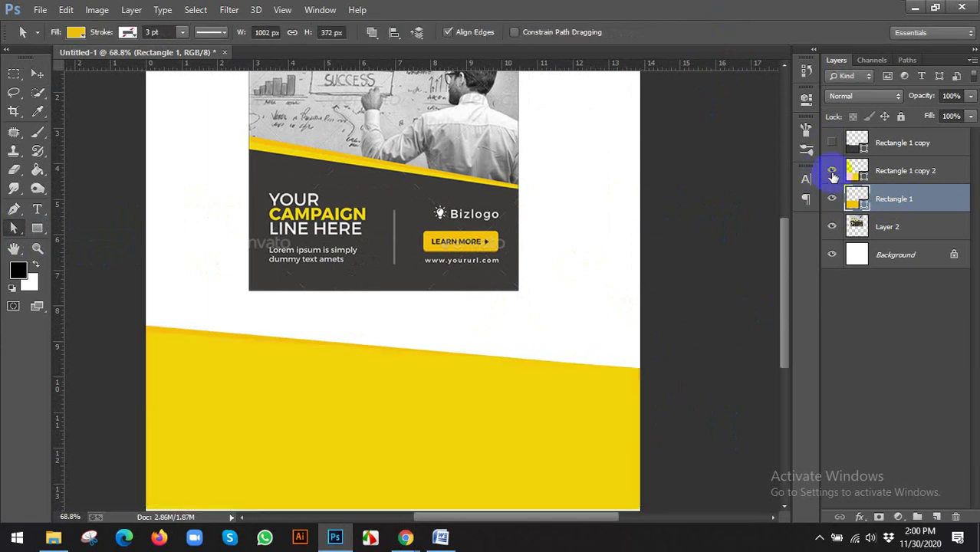
left_click(880, 176)
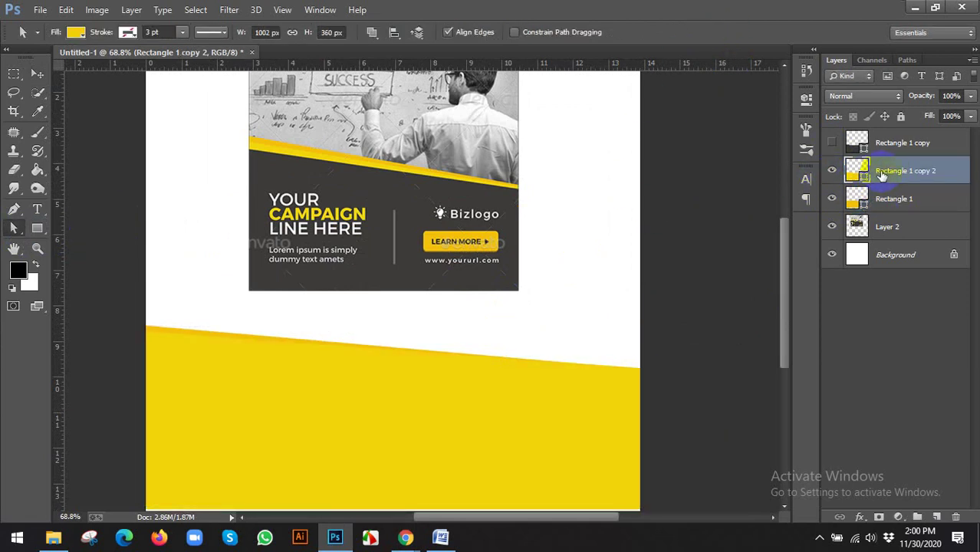
key("ctrl+t")
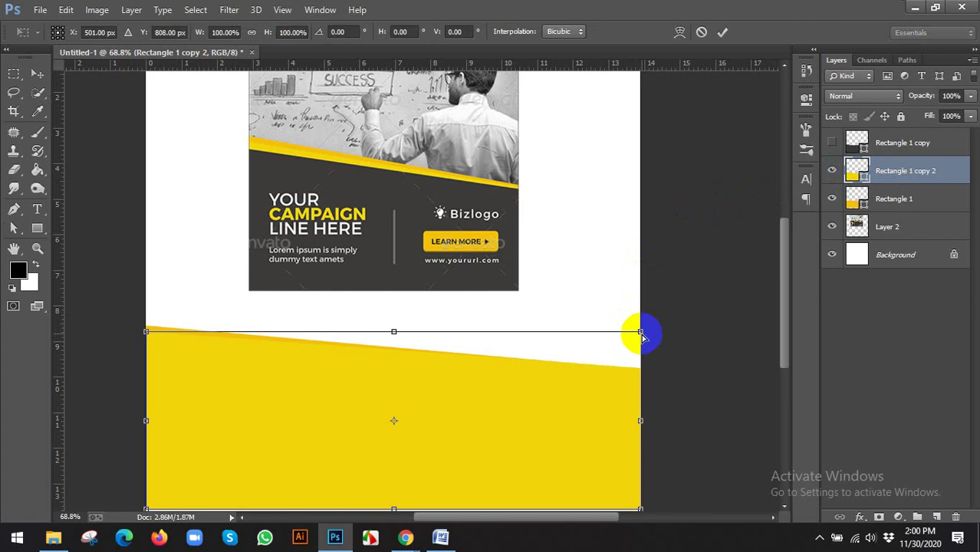
left_click_drag(643, 335, 643, 342)
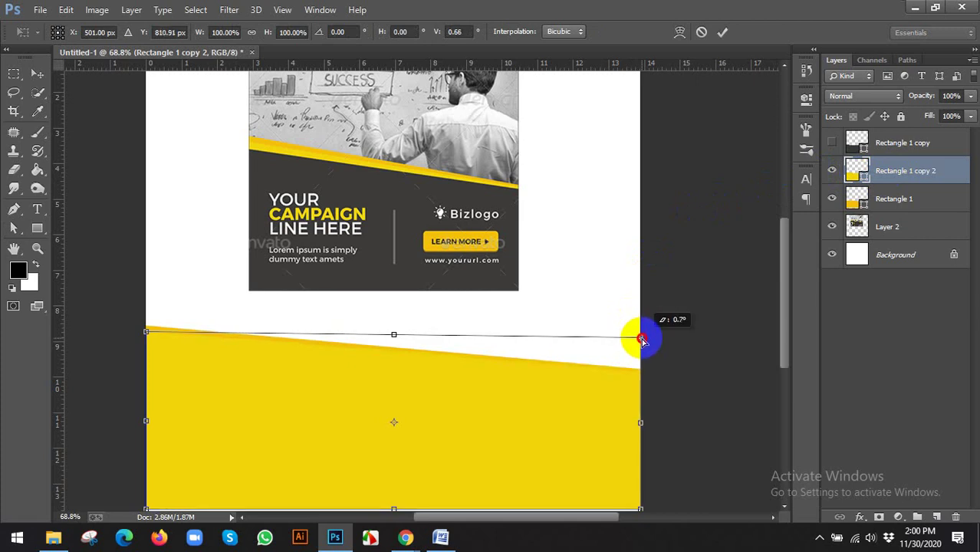
left_click(722, 31)
left_click(831, 143)
scroll(656, 208, "down", 1)
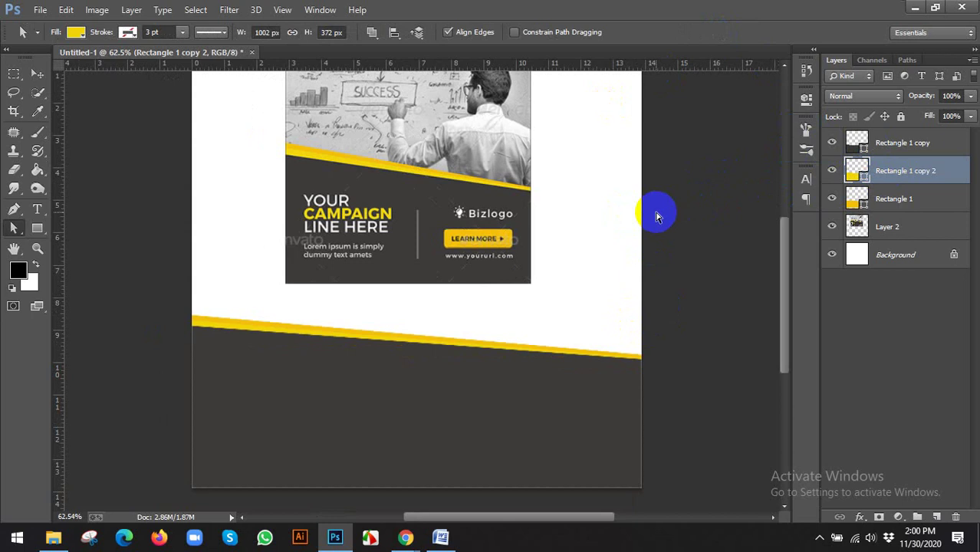
scroll(656, 312, "down", 1)
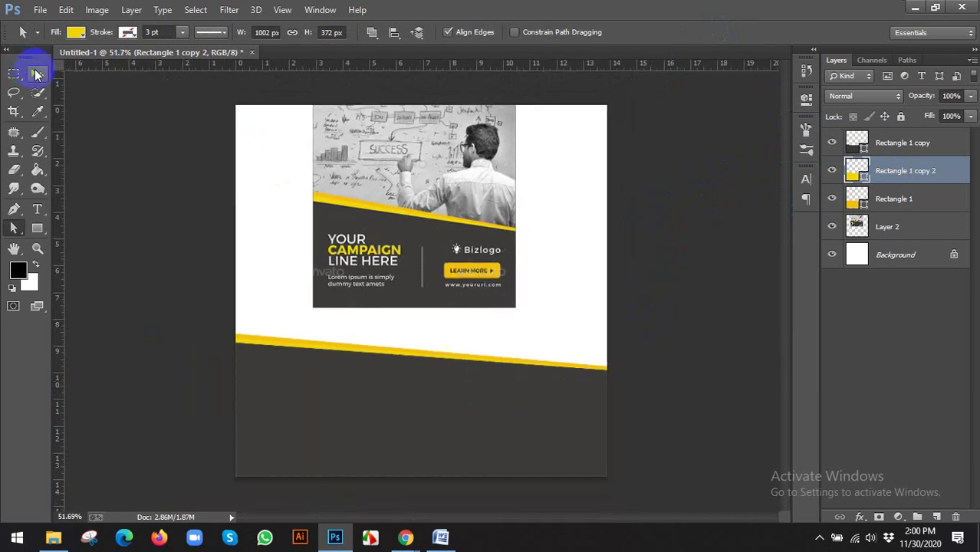
left_click(37, 73)
scroll(486, 394, "up", 1)
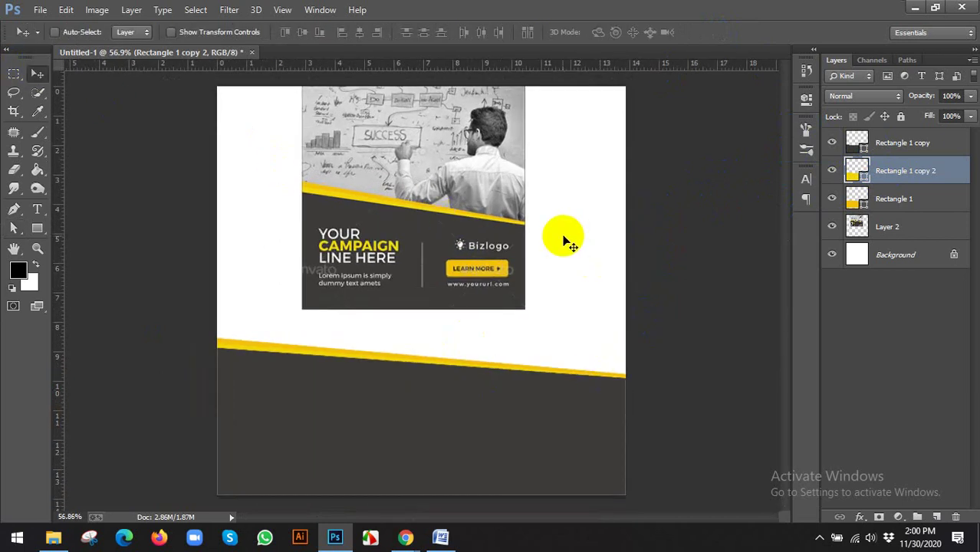
scroll(568, 241, "down", 1)
scroll(595, 207, "down", 1)
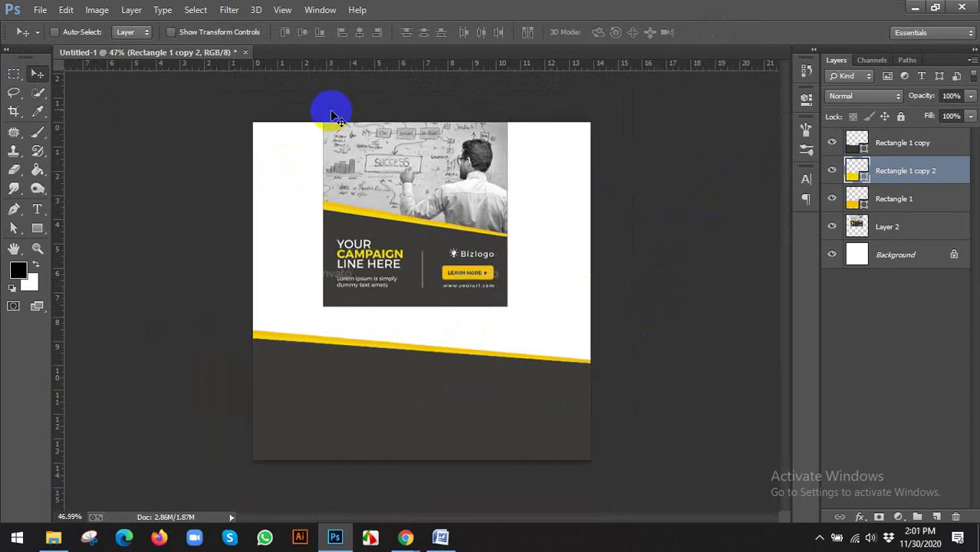
- Start placing an image above the Rectangle 1 copy layer, browsing to the Corporate folder in Image (Creative Shape Making Tricks) under images on drive D
left_click(905, 144)
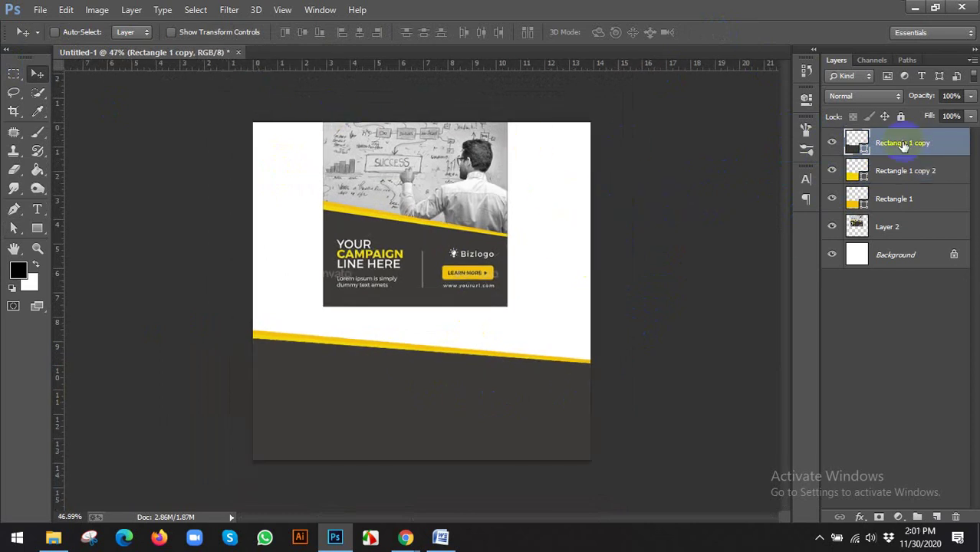
left_click(39, 9)
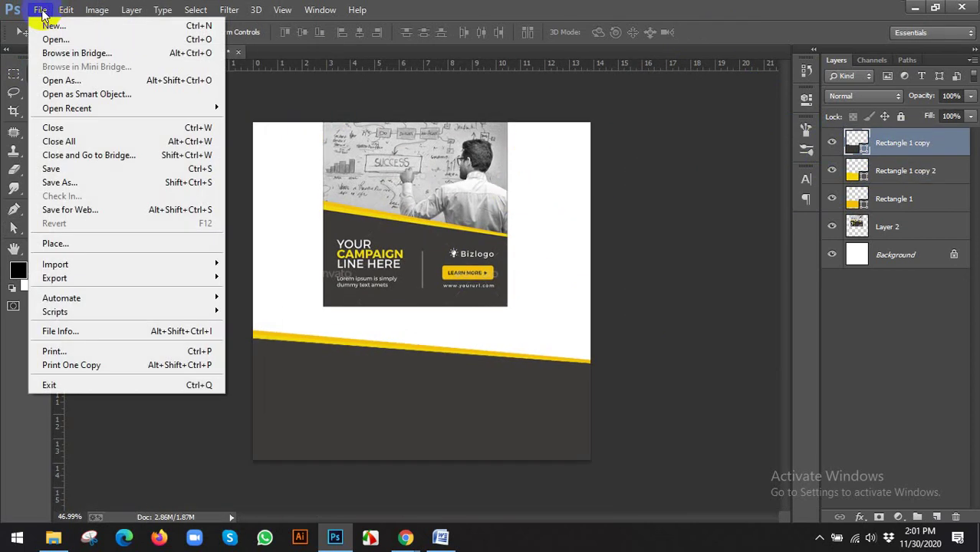
left_click(46, 241)
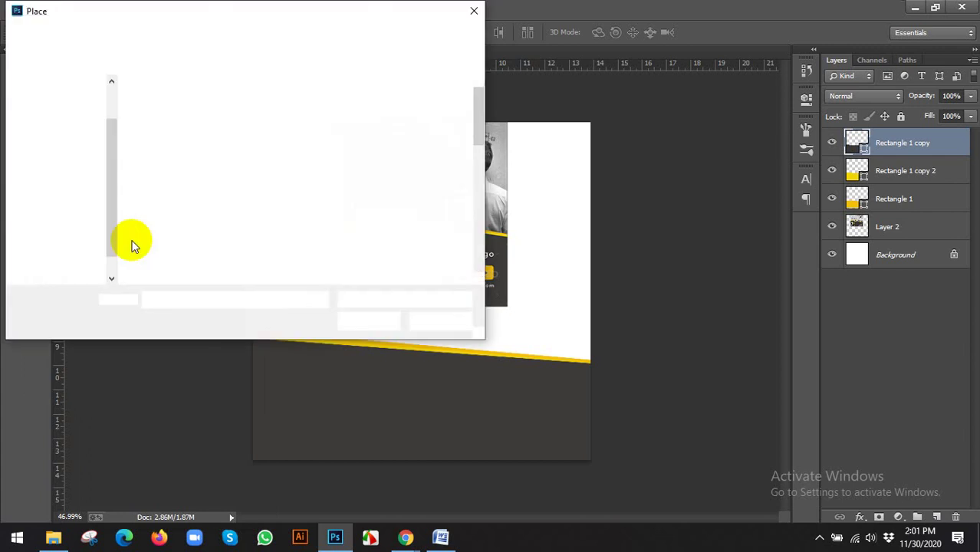
scroll(117, 258, "down", 3)
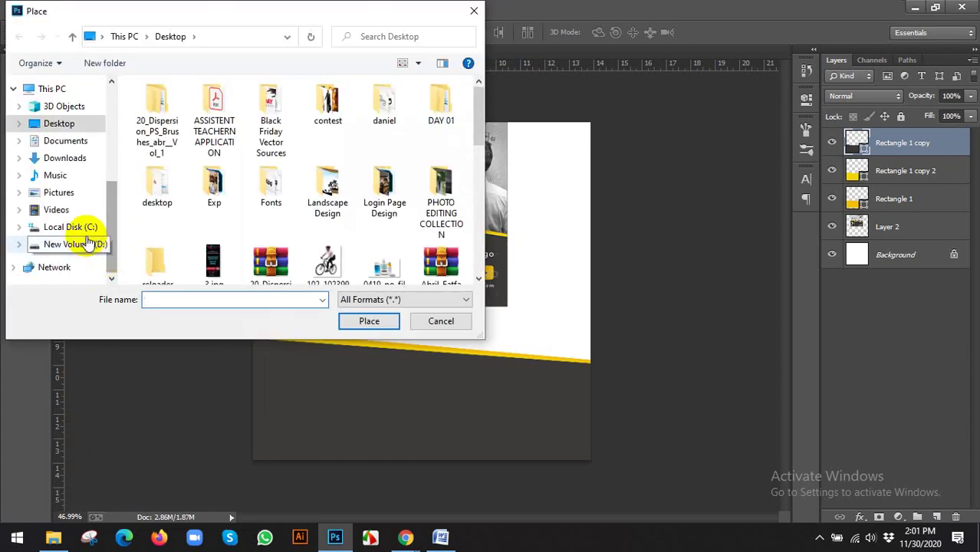
left_click(74, 244)
scroll(230, 221, "down", 3)
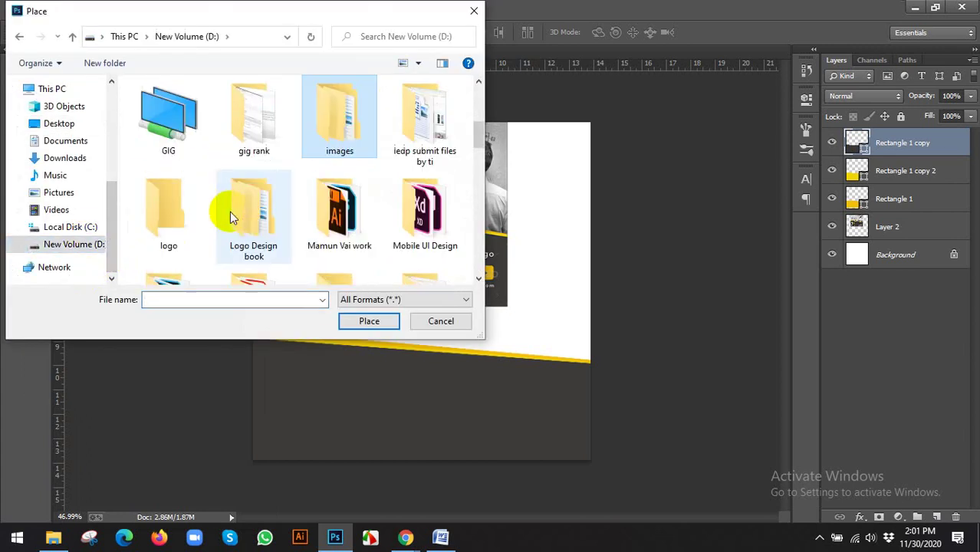
double_click(341, 129)
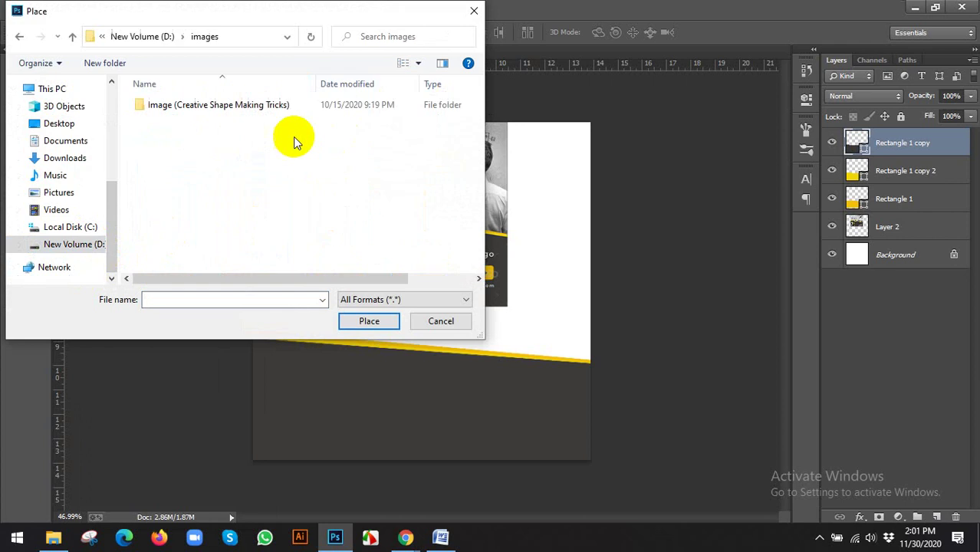
double_click(188, 107)
scroll(203, 184, "down", 1)
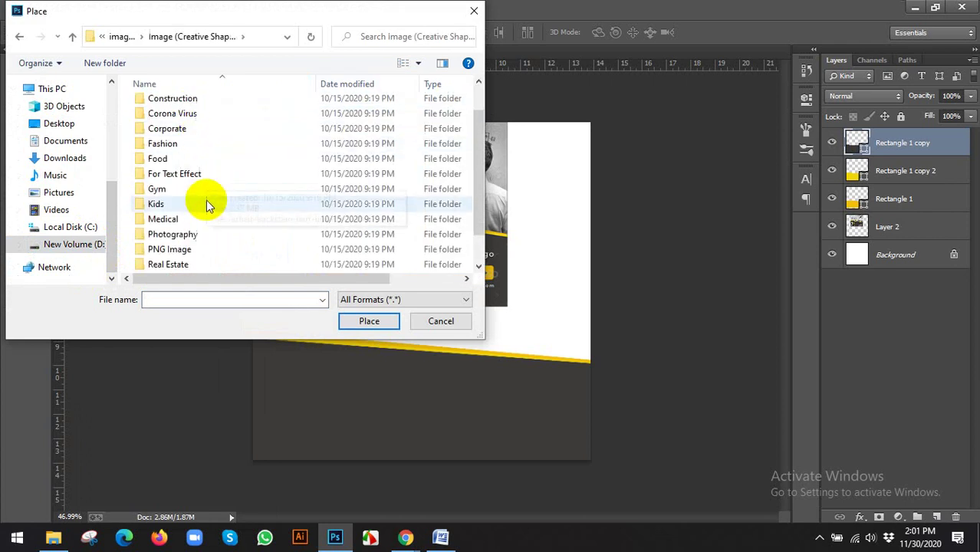
left_click(167, 223)
key("c")
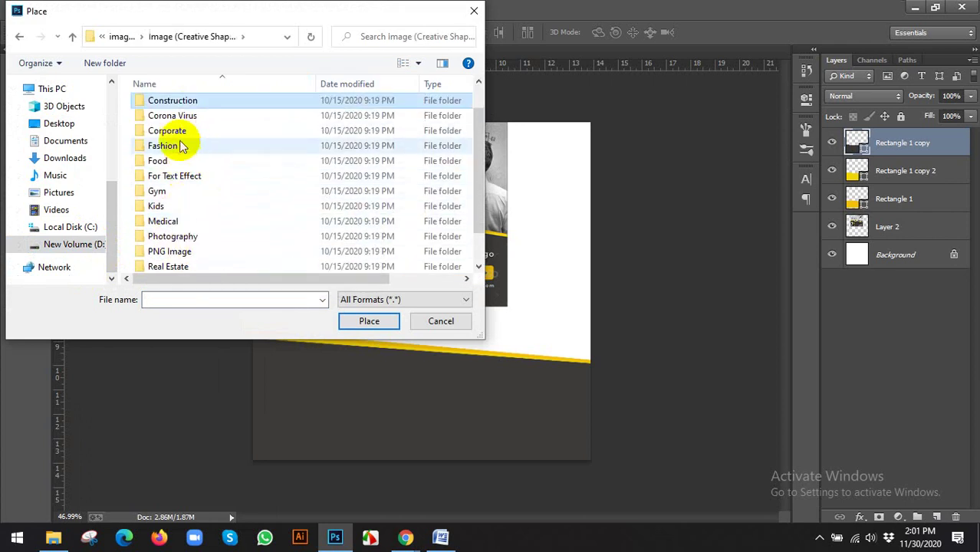
left_click(176, 132)
key("Return")
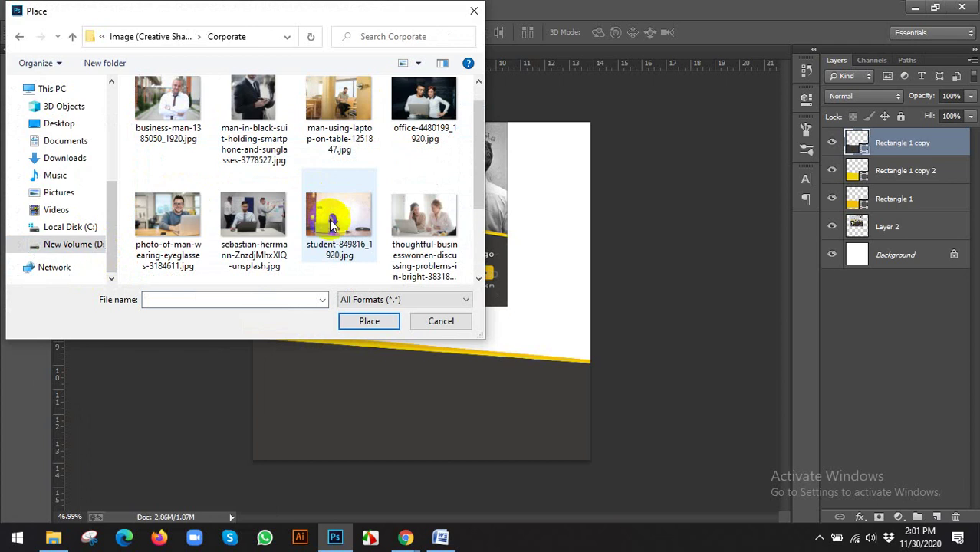
- Place the Unsplash office photo of the seated man with a laptop, scaled to about 26% and moved up over the canvas's upper part
left_click(246, 219)
left_click(355, 322)
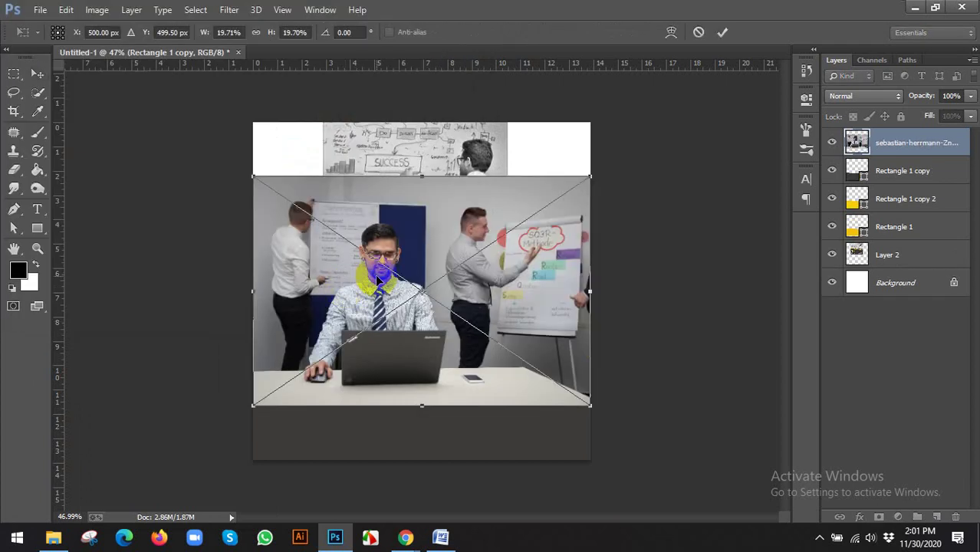
left_click_drag(591, 405, 644, 441)
left_click_drag(523, 253, 538, 211)
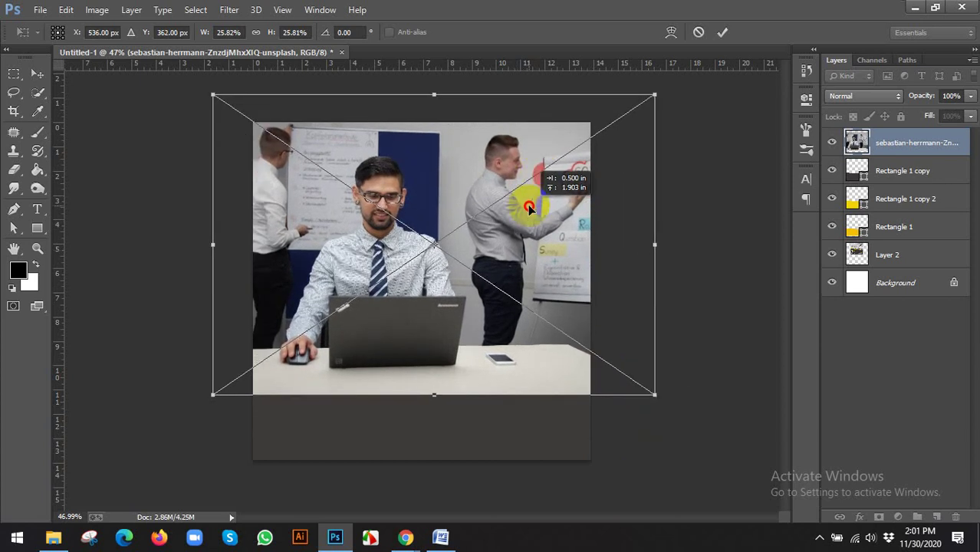
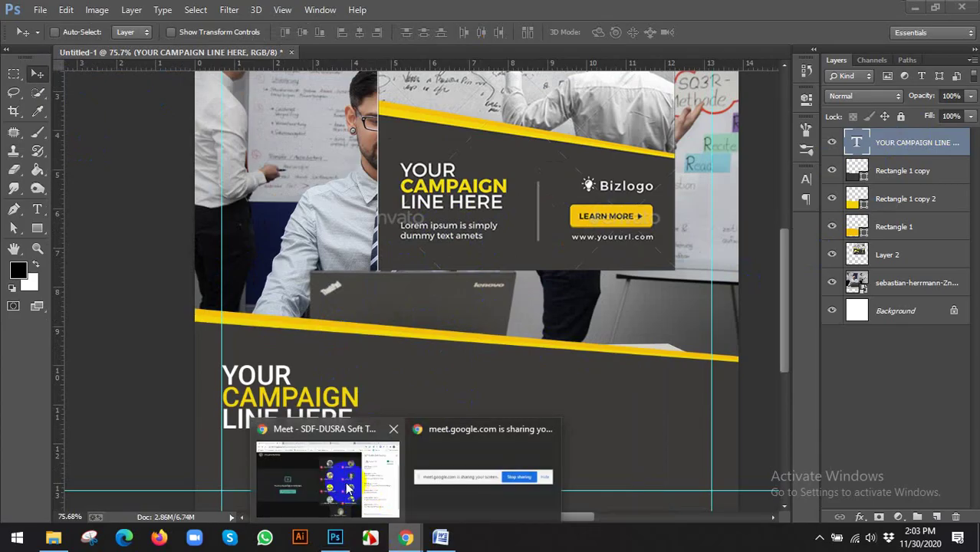
- Switch to Chrome, search Google for lorem ipsum in a new tab, open the lipsum.com result, and close the search tab
left_click(353, 479)
left_click(406, 12)
left_click(333, 36)
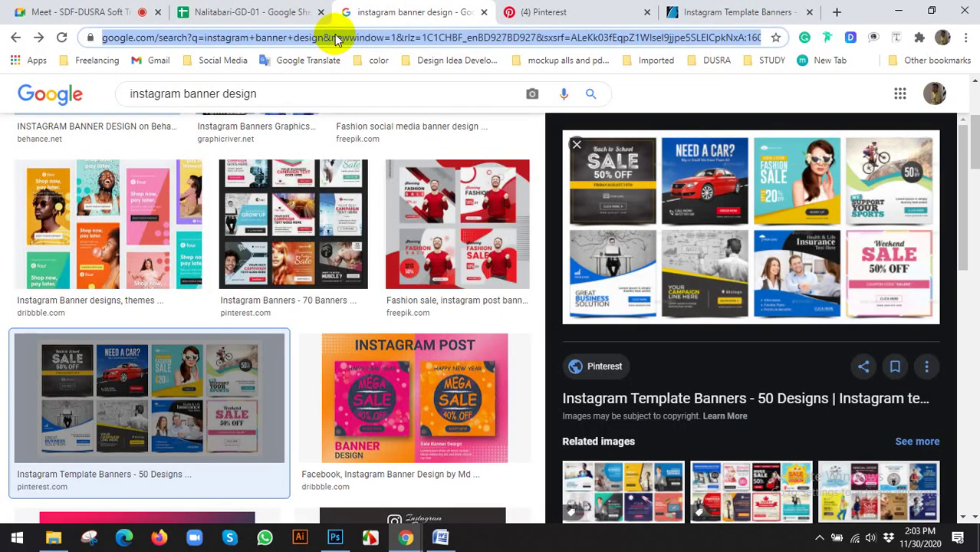
left_click(838, 13)
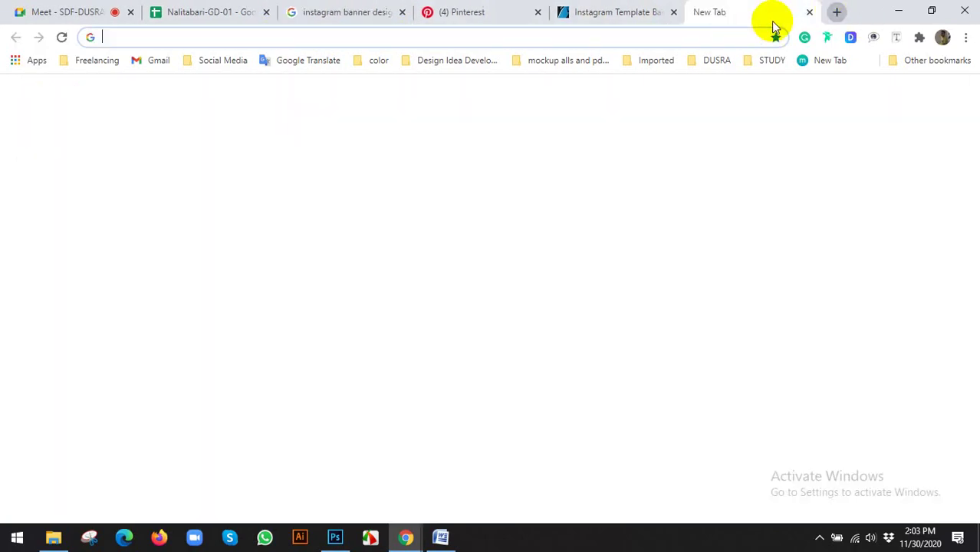
type("lo")
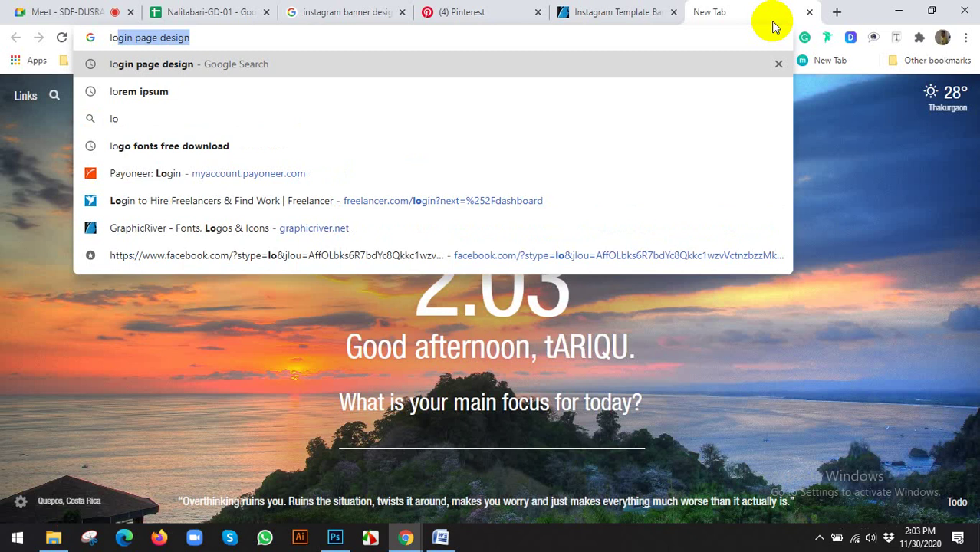
key("Down")
key("Return")
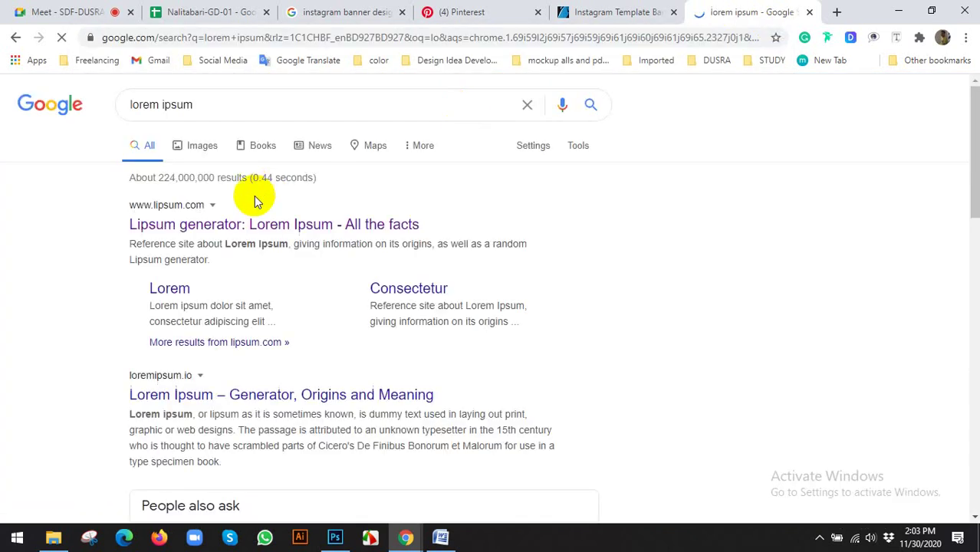
left_click(174, 224)
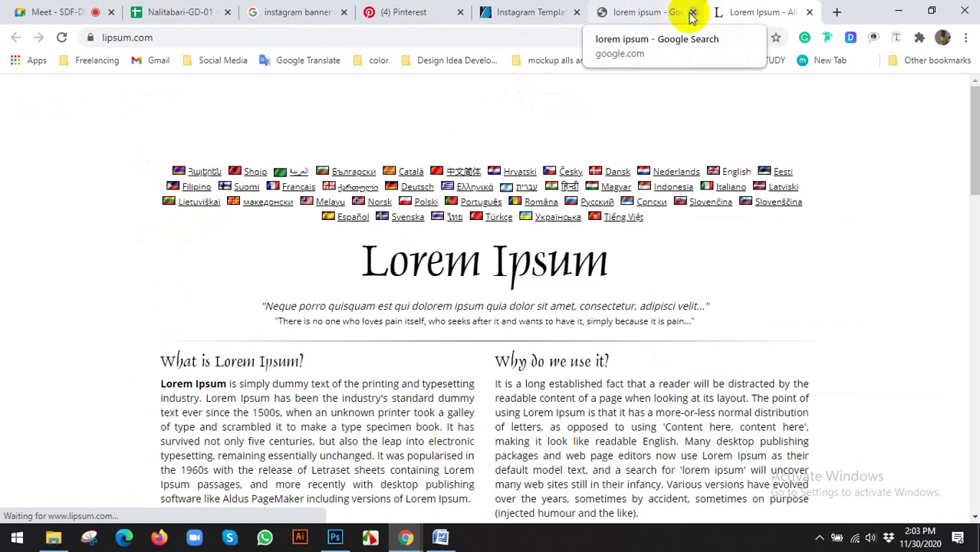
left_click(693, 13)
- Copy the "What is Lorem Ipsum?" text from its start through "type specimen book." and return to the Photoshop banner
scroll(330, 295, "down", 3)
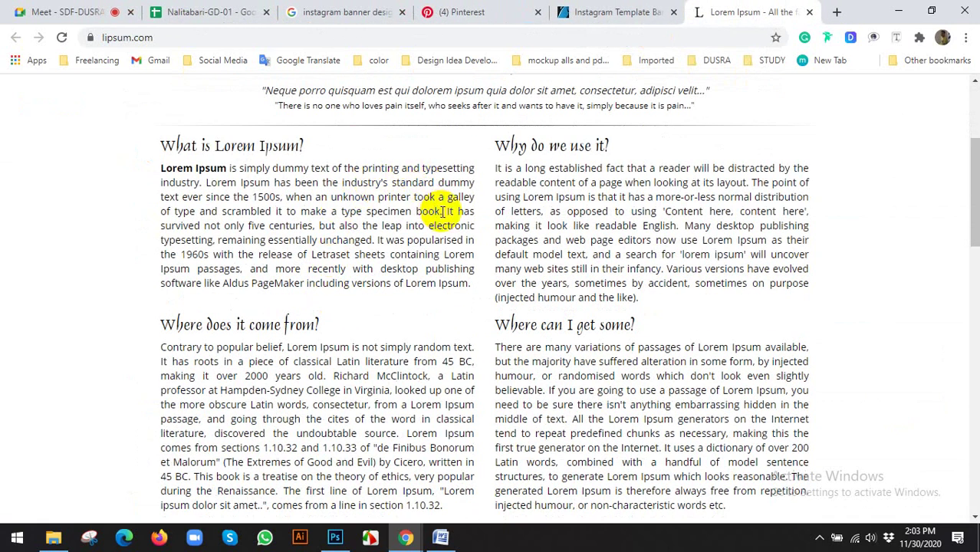
left_click_drag(443, 212, 159, 168)
right_click(165, 176)
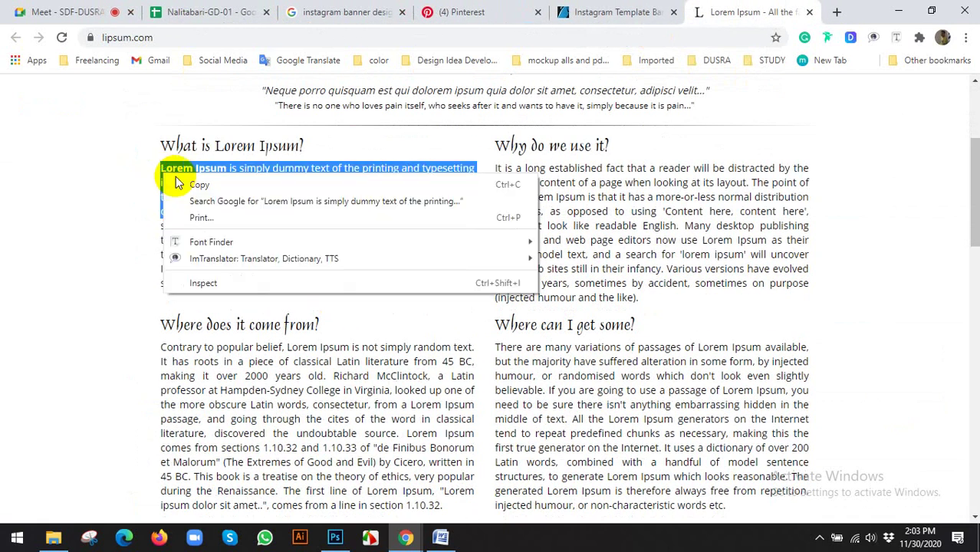
left_click(181, 184)
left_click(334, 537)
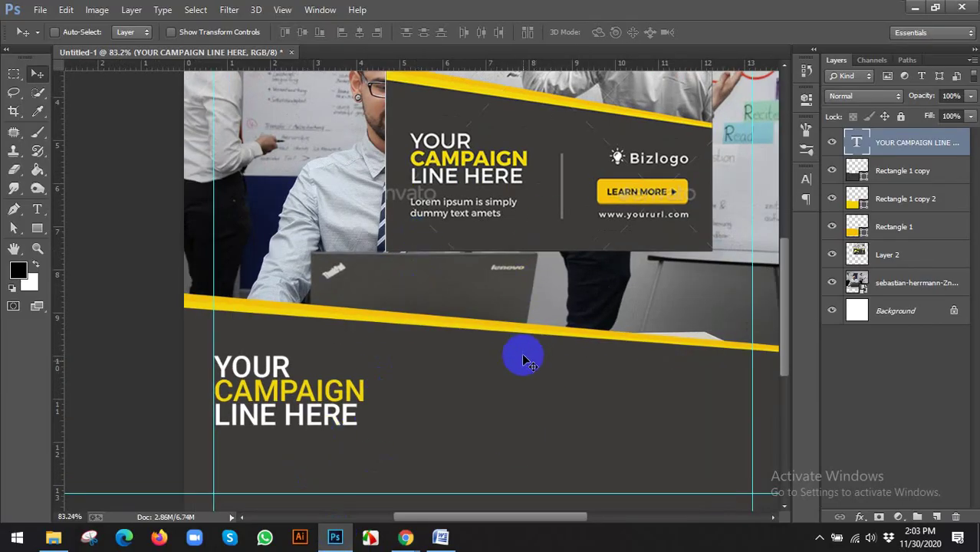
scroll(627, 375, "down", 3)
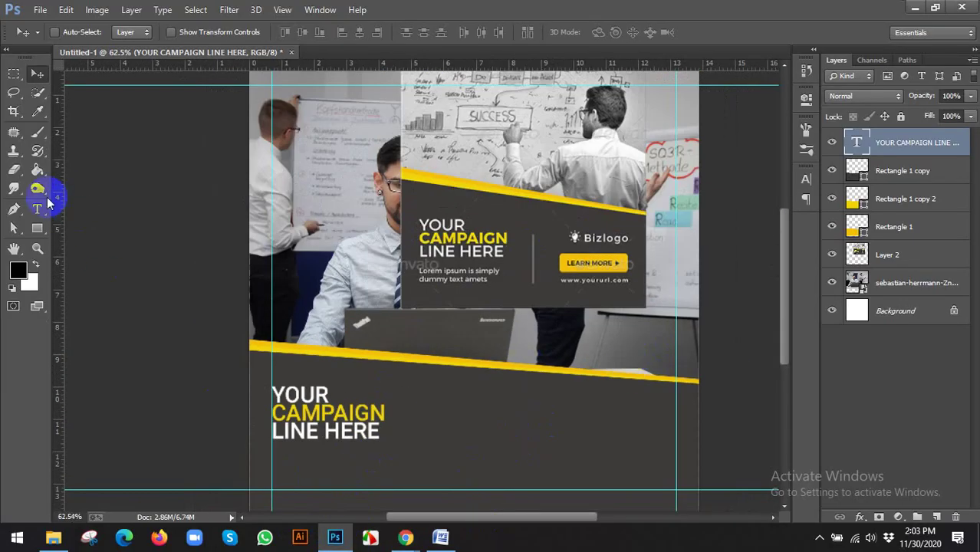
left_click(35, 75)
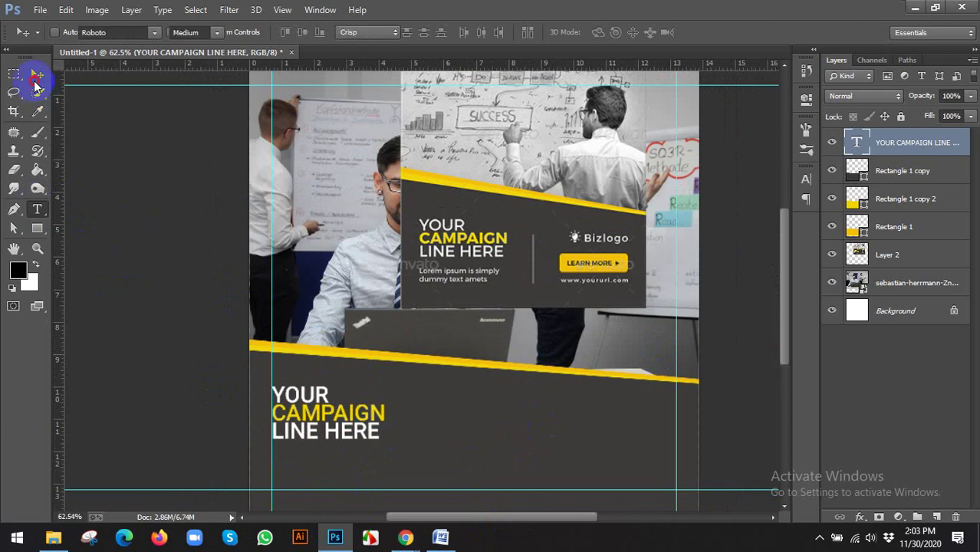
scroll(416, 335, "down", 1)
scroll(391, 409, "up", 1)
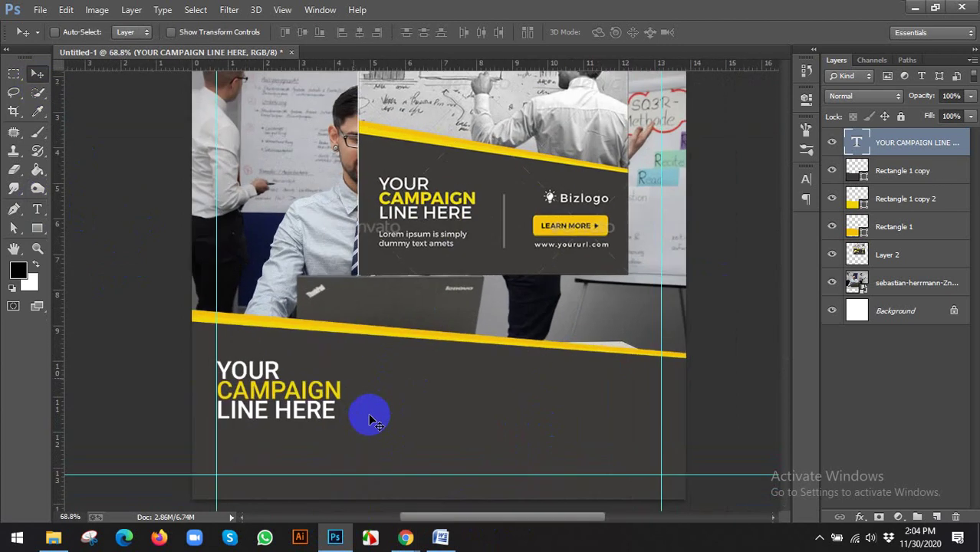
- Draw a paragraph text box beneath the YOUR CAMPAIGN LINE HERE headline and paste the copied lorem ipsum text into it
left_click_drag(356, 412, 356, 349)
scroll(354, 355, "up", 1)
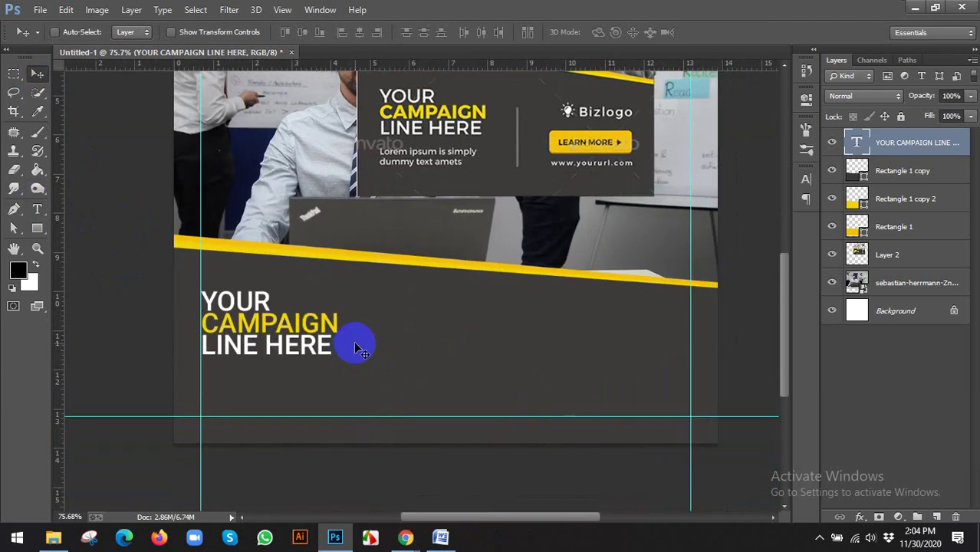
left_click(37, 210)
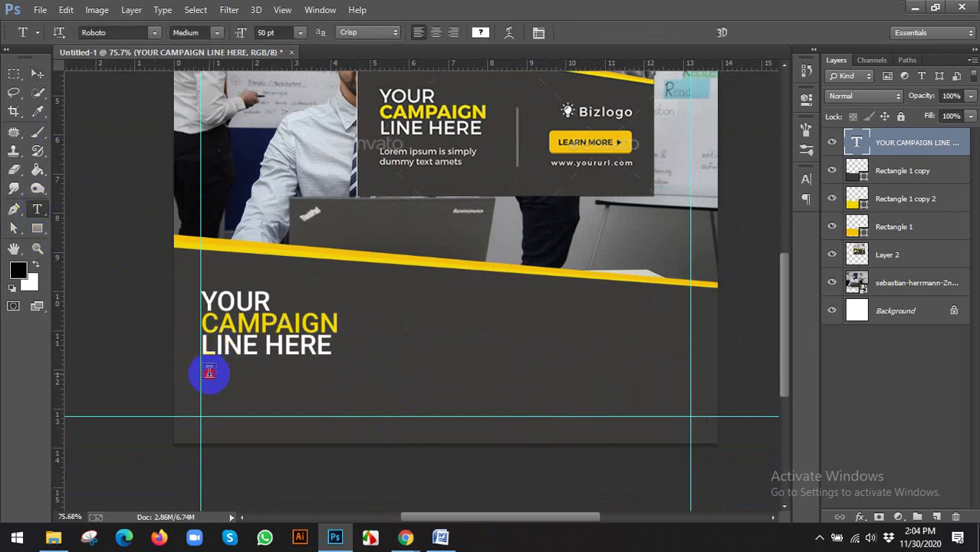
left_click_drag(210, 374, 346, 417)
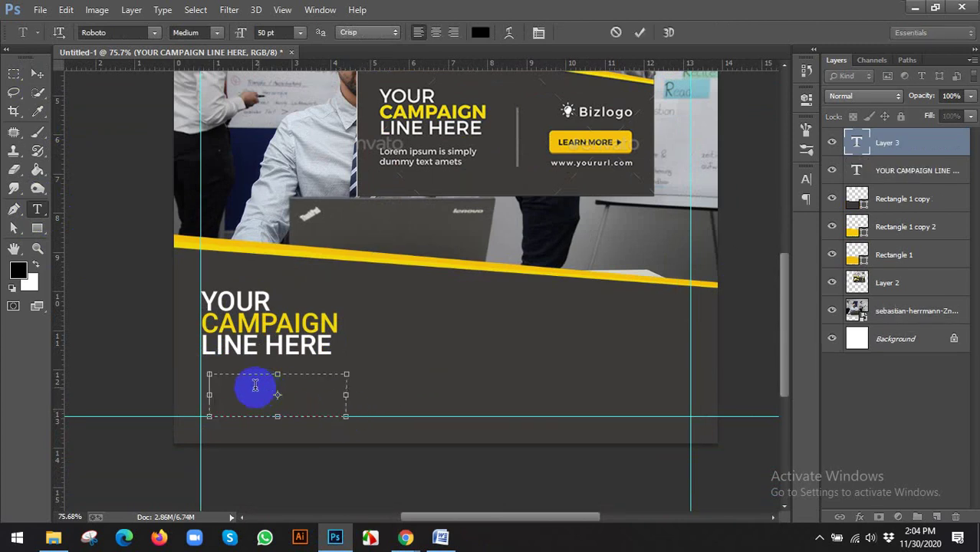
key("ctrl+v")
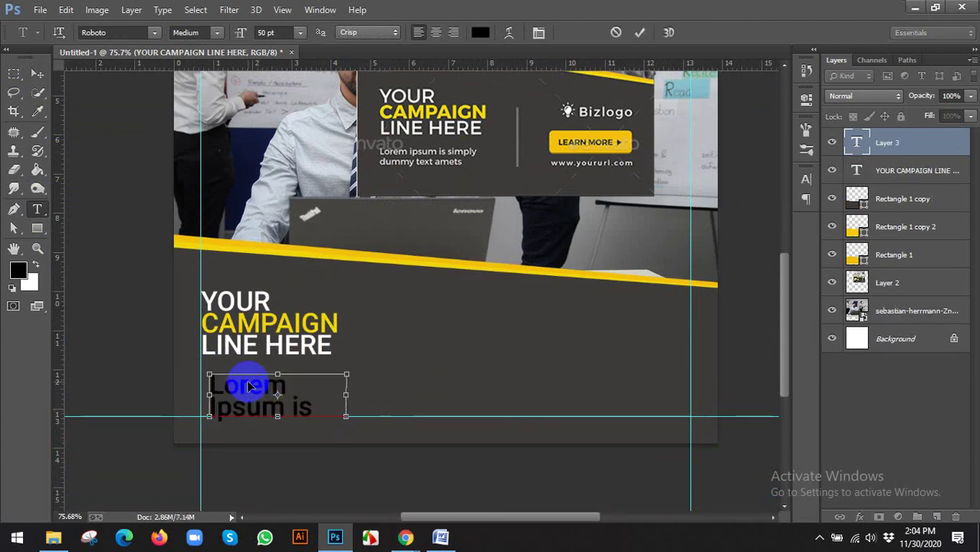
- Set all of the lorem ipsum paragraph to 14 pt with Auto leading and commit the text
key("ctrl+a")
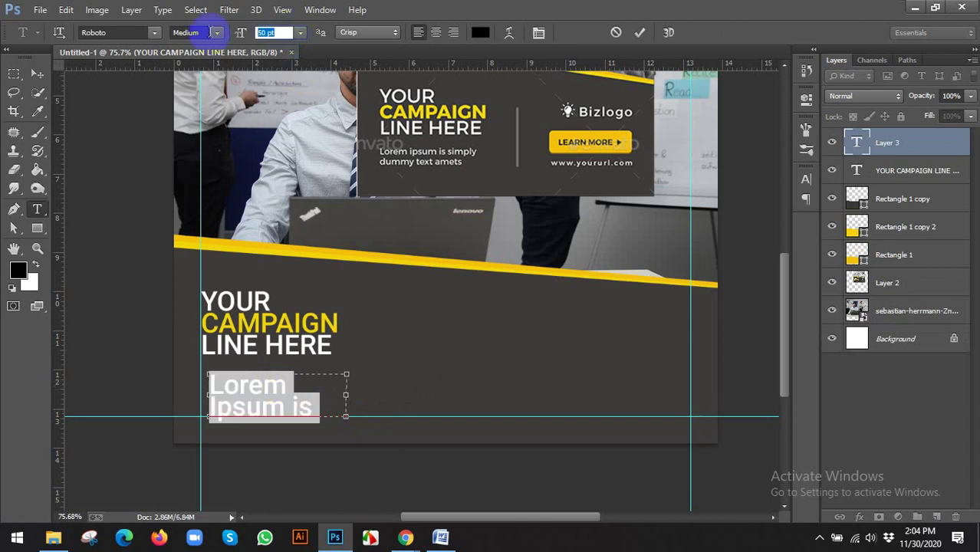
type("14")
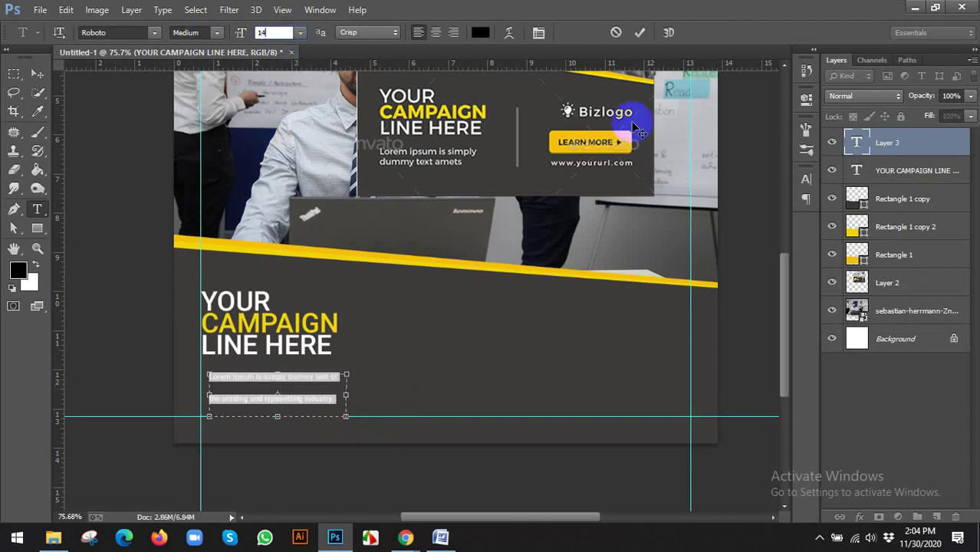
left_click(804, 181)
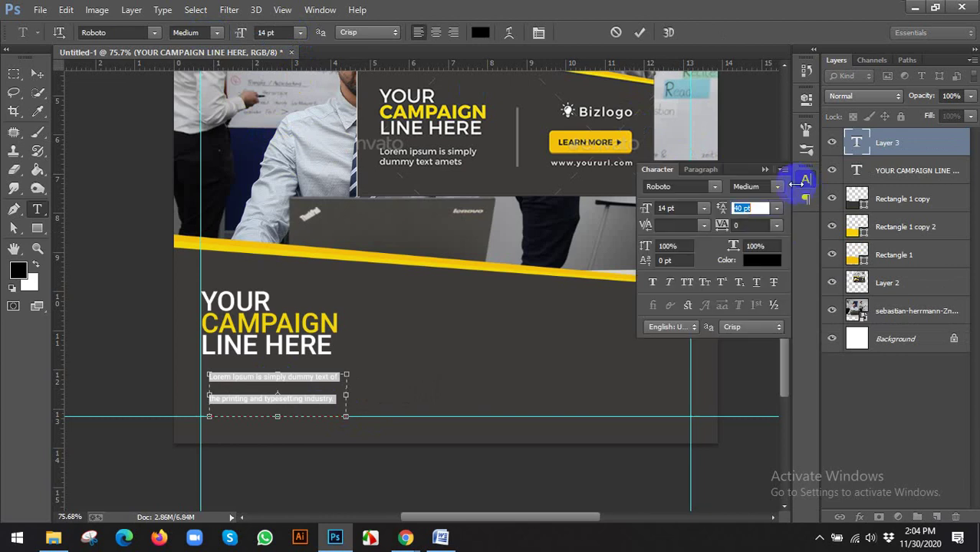
left_click(777, 209)
left_click(765, 223)
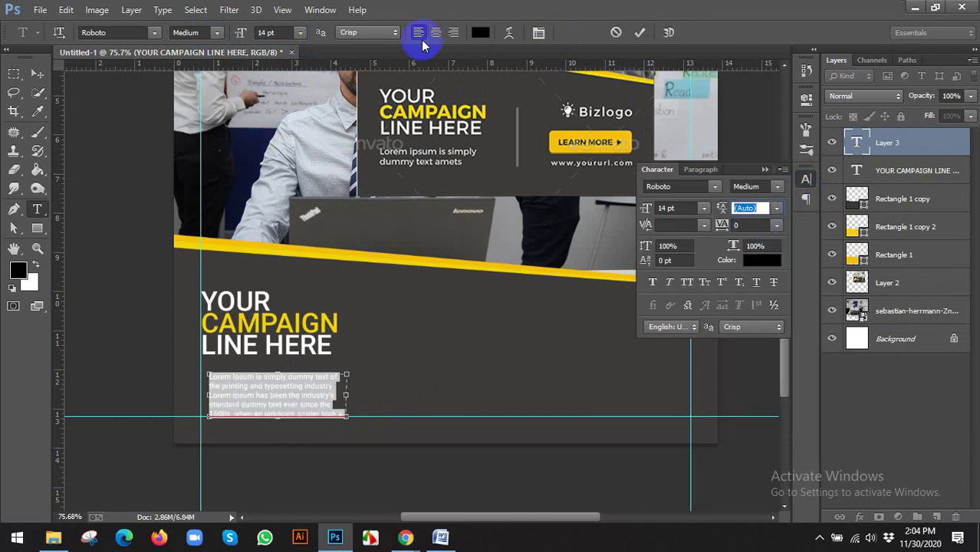
left_click(36, 72)
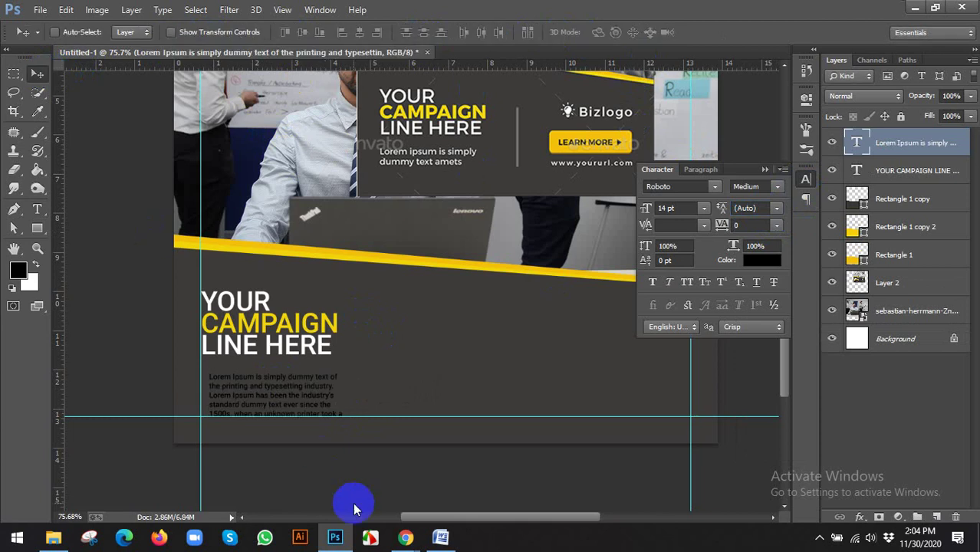
- Switch to the Google Meet call in Chrome, admit the waiting participant, and return to the Photoshop banner
left_click(345, 467)
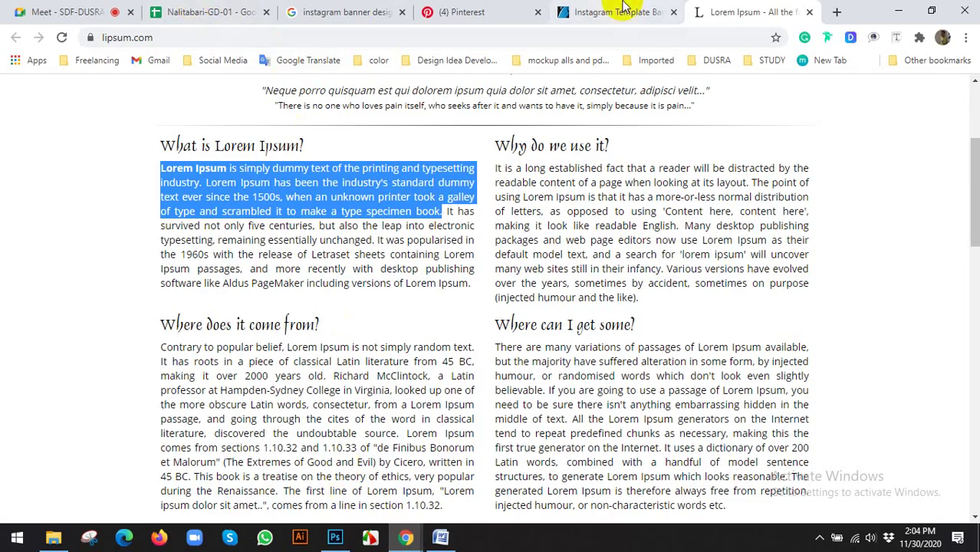
left_click(102, 8)
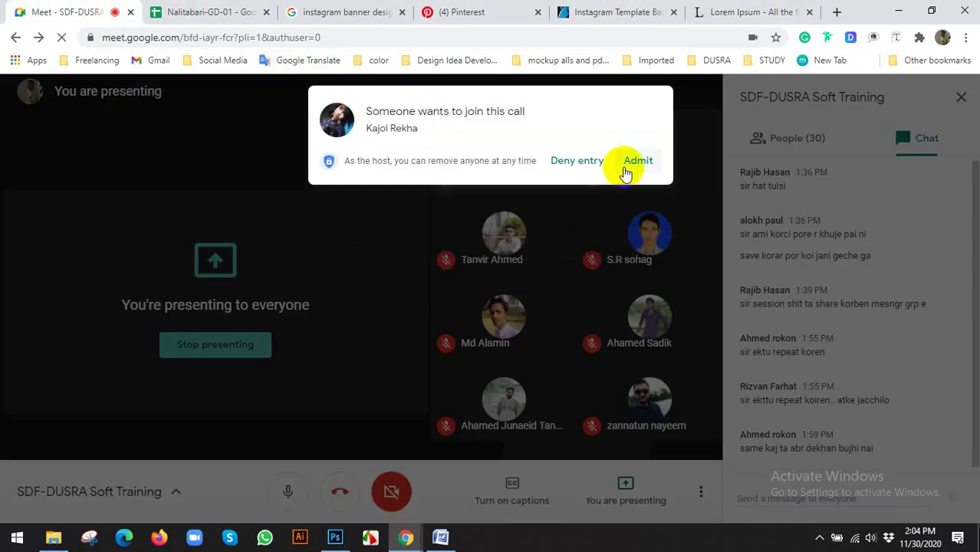
left_click(634, 165)
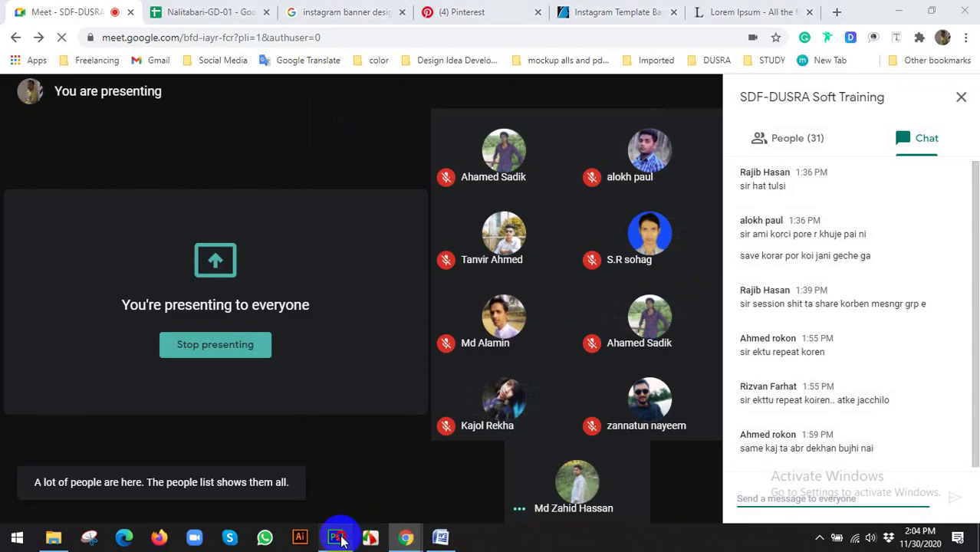
left_click(335, 536)
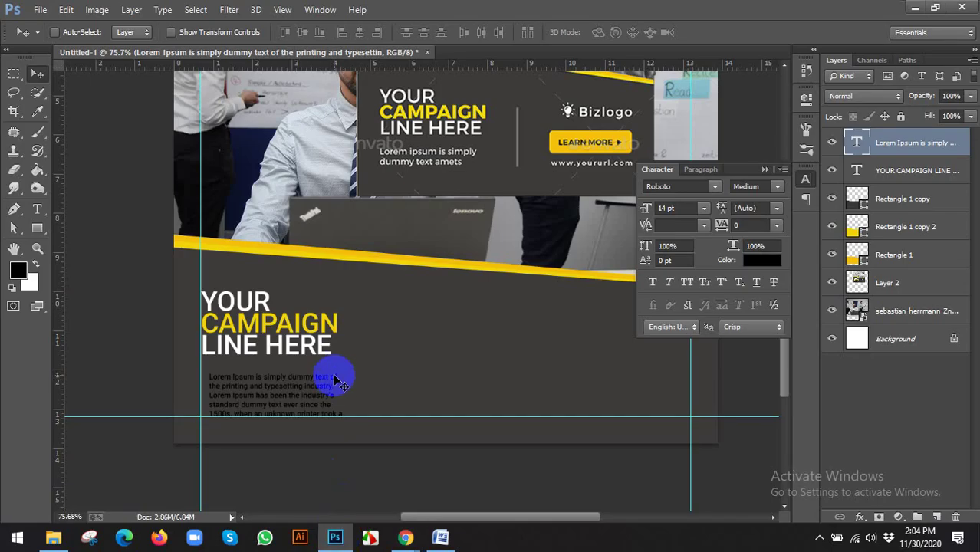
- Change the lorem ipsum paragraph's text color to white (ffffff)
double_click(857, 143)
left_click(480, 32)
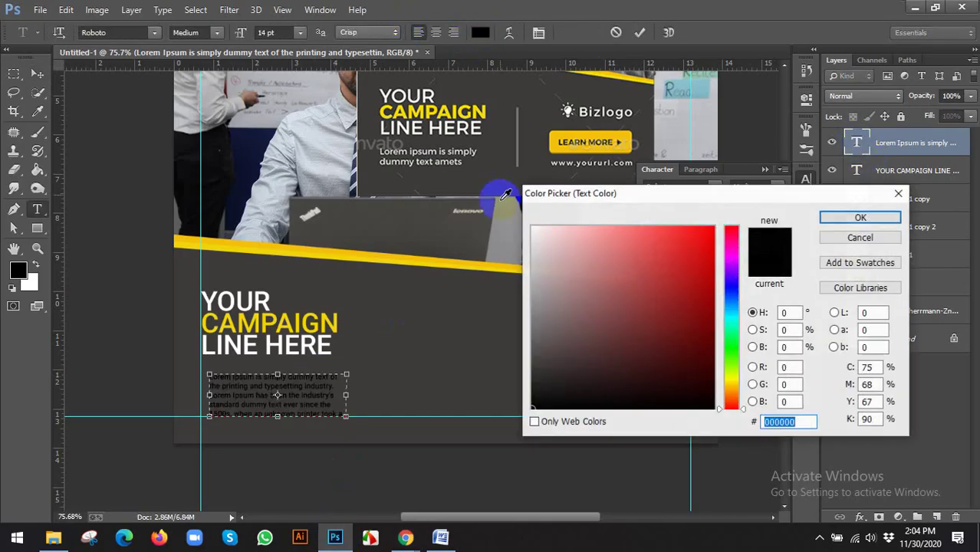
left_click(564, 250)
left_click(533, 228)
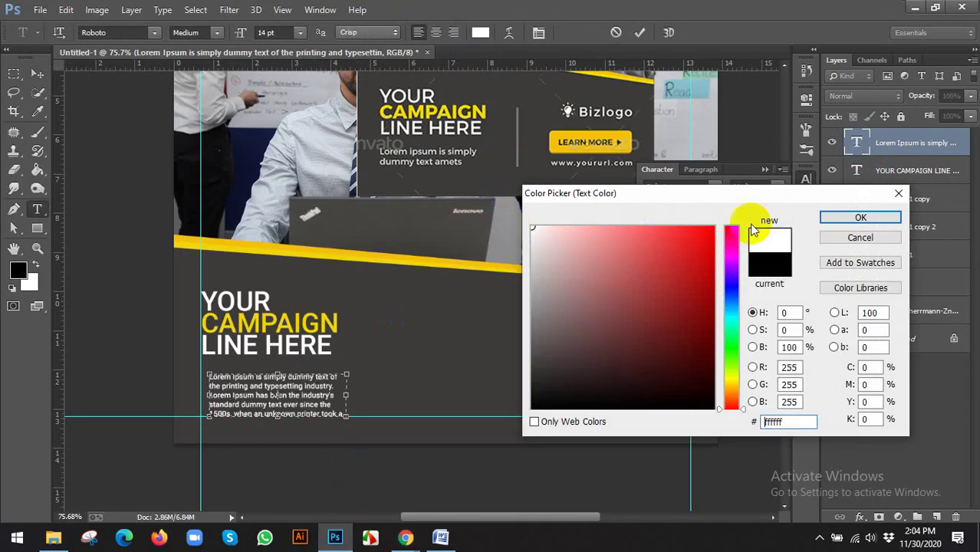
left_click(829, 218)
left_click(806, 179)
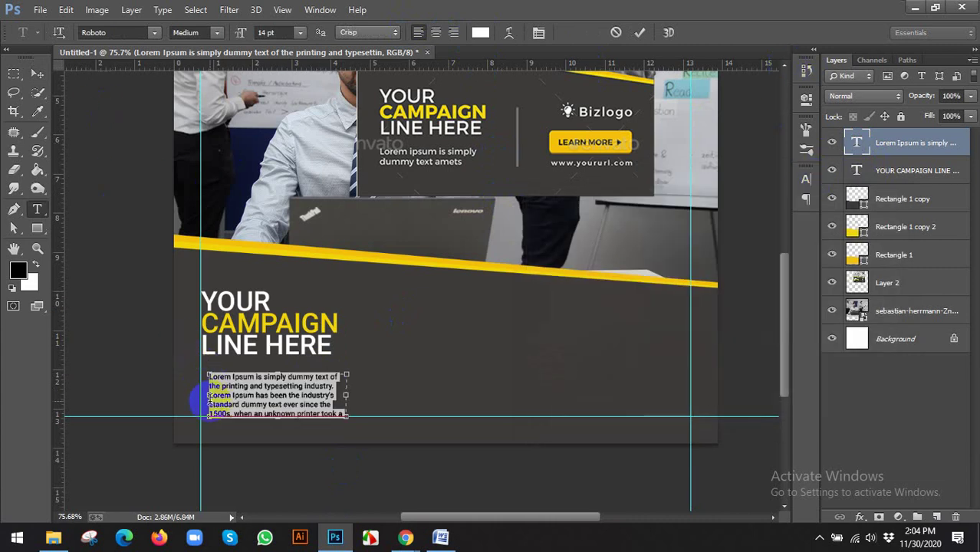
- Commit the paragraph text and move it to align with the left guide directly under the headline
left_click(36, 74)
scroll(258, 339, "up", 3)
left_click_drag(284, 421, 276, 415)
scroll(361, 372, "down", 4)
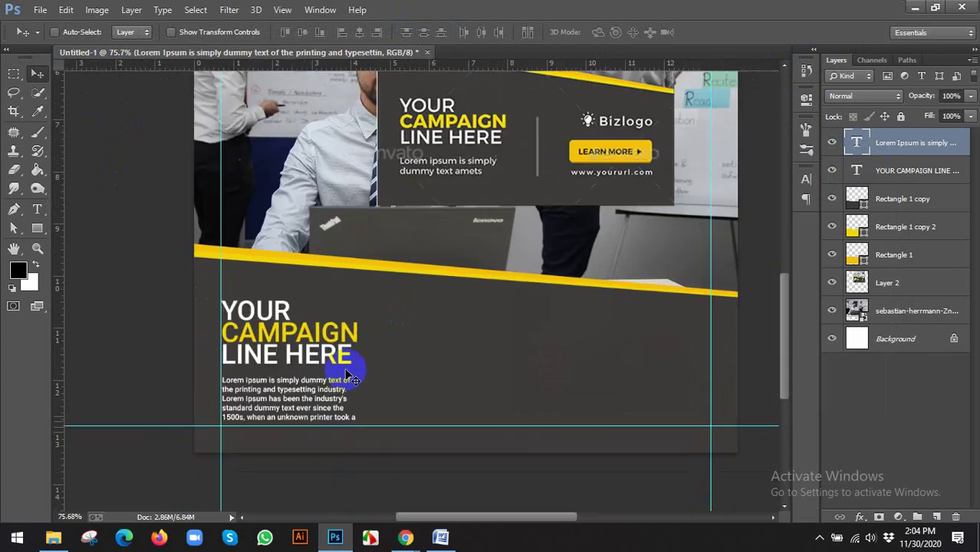
scroll(522, 300, "up", 1)
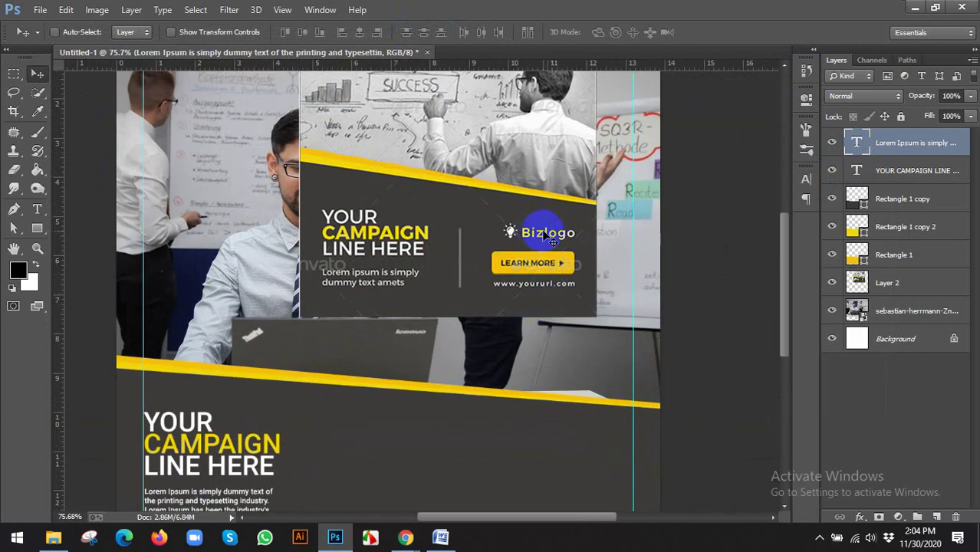
- Switch to the Custom Shape tool and choose the outlined light bulb from the shape library
left_click(38, 230)
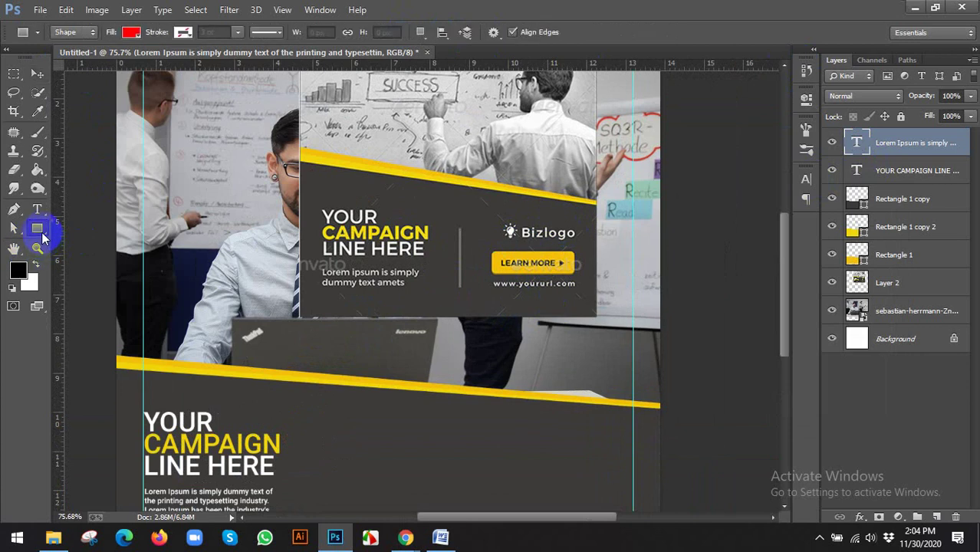
left_click(84, 293)
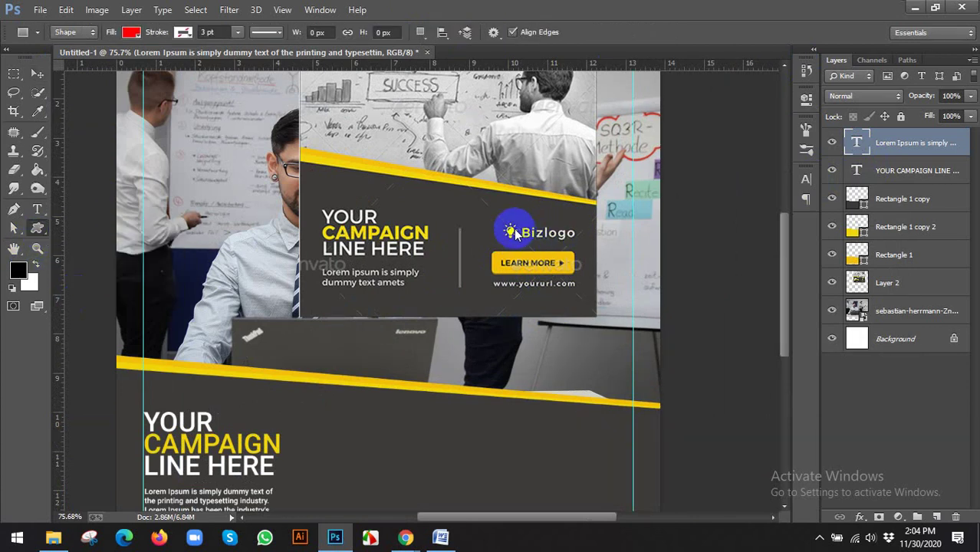
left_click(547, 33)
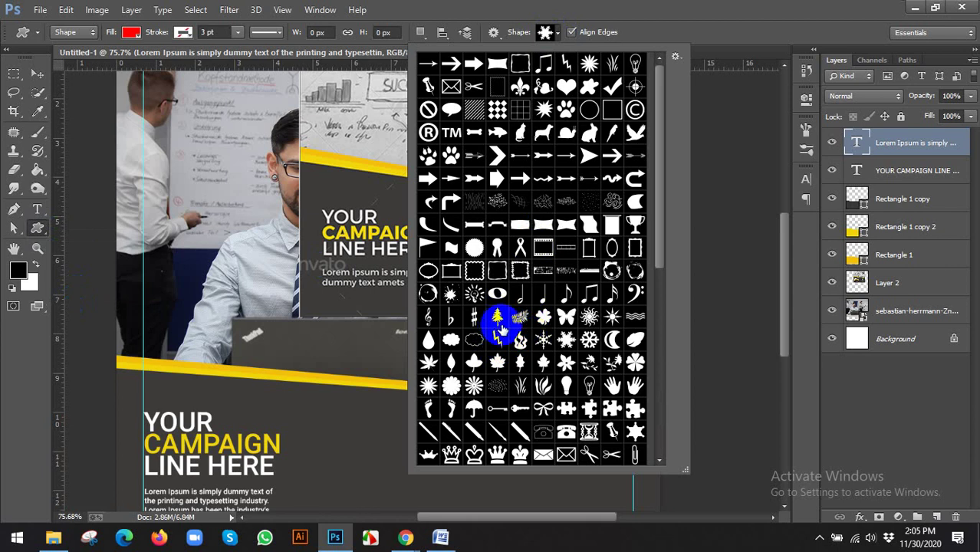
scroll(540, 378, "down", 1)
scroll(526, 274, "down", 2)
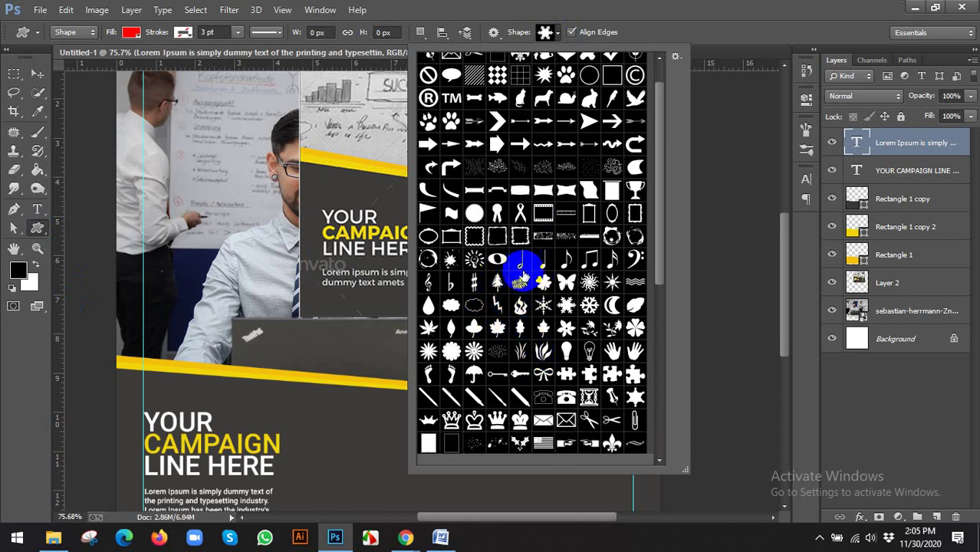
scroll(587, 337, "down", 4)
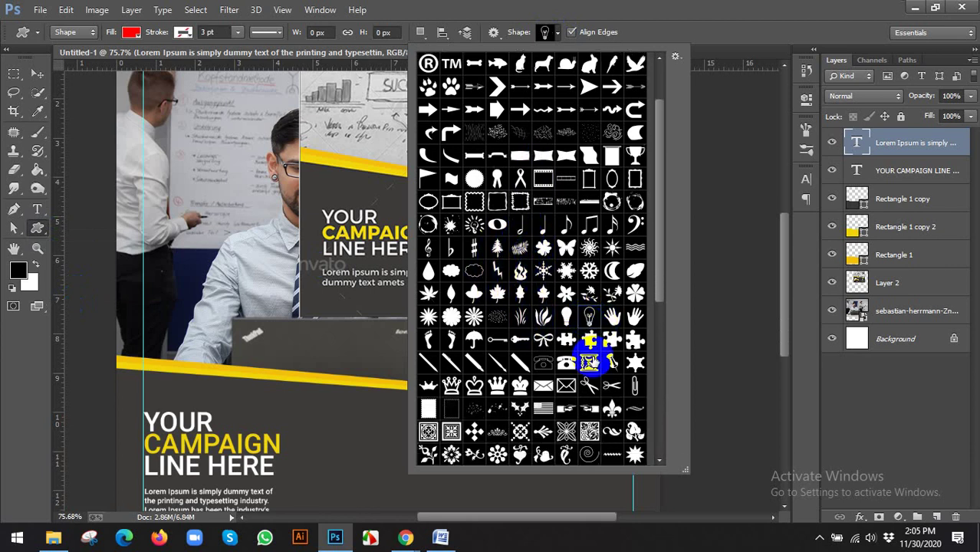
scroll(591, 360, "down", 7)
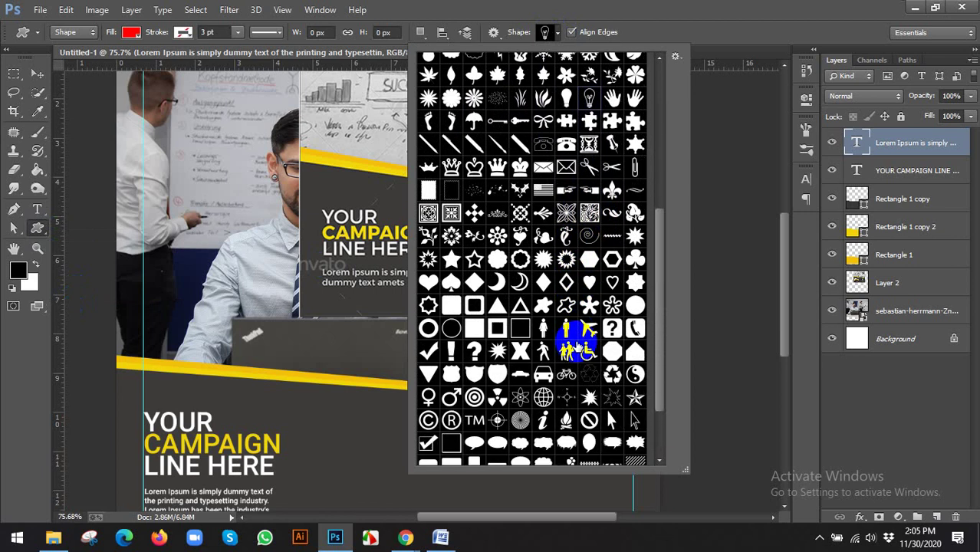
scroll(584, 307, "up", 7)
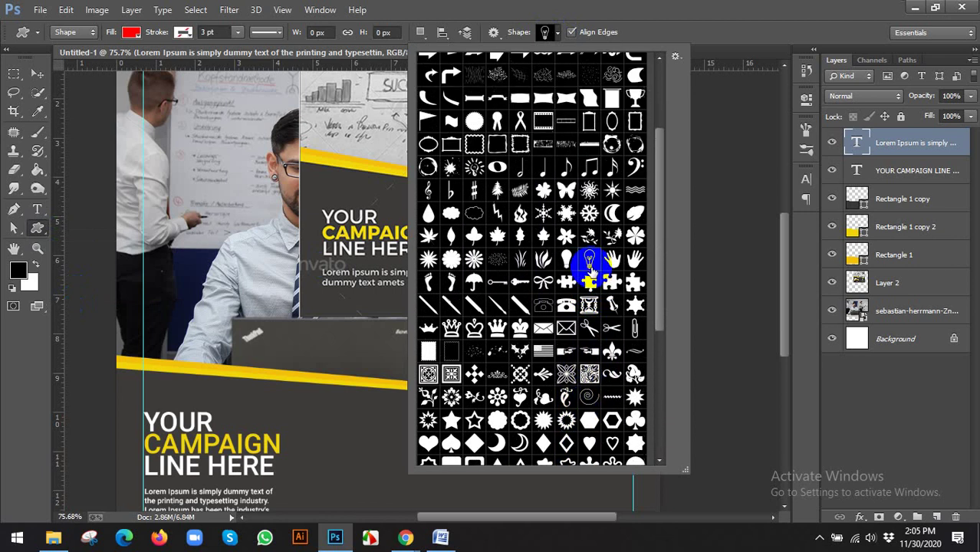
scroll(580, 326, "up", 6)
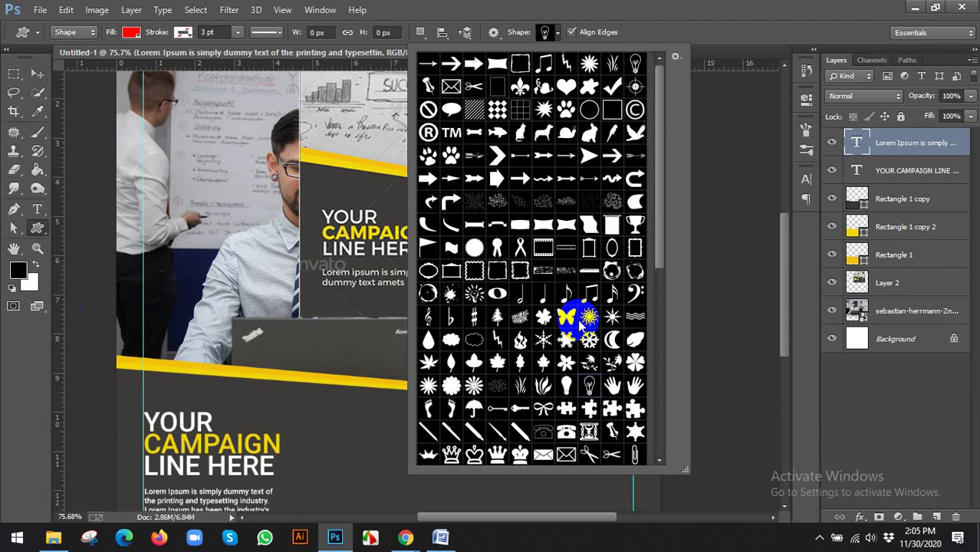
scroll(586, 310, "down", 2)
scroll(590, 283, "up", 2)
scroll(590, 291, "down", 3)
left_click(709, 22)
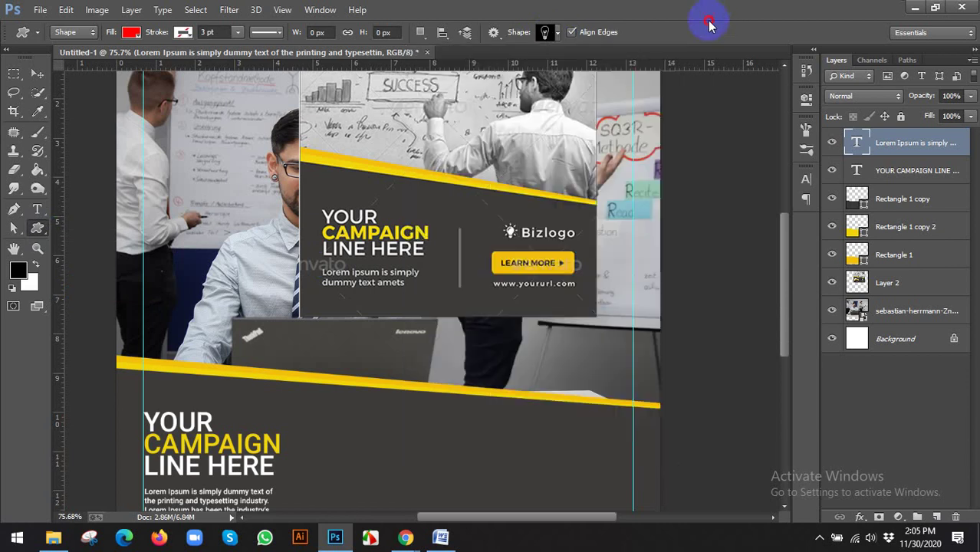
- Draw a light bulb about 73 by 129 px on the dark area opposite the headline and fill it white
scroll(537, 390, "down", 3)
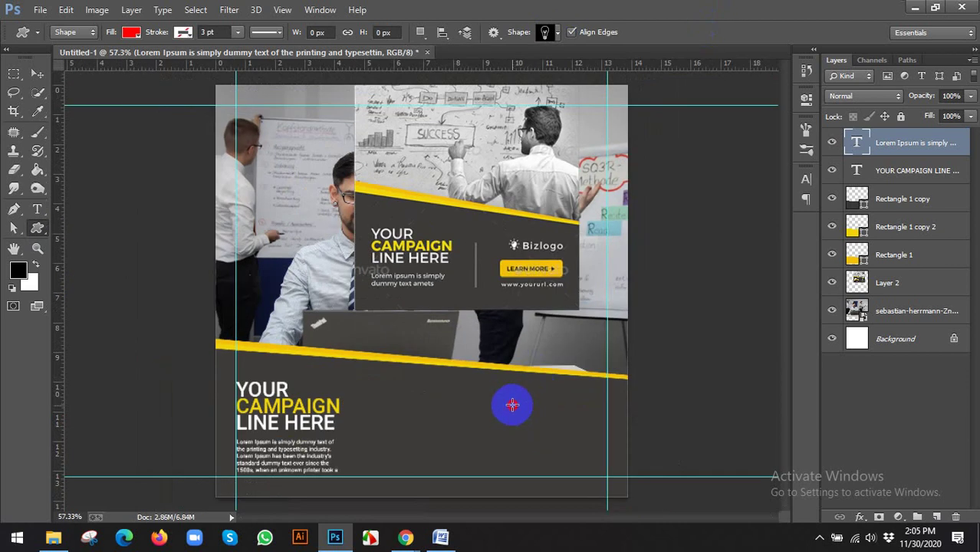
left_click_drag(512, 405, 547, 457)
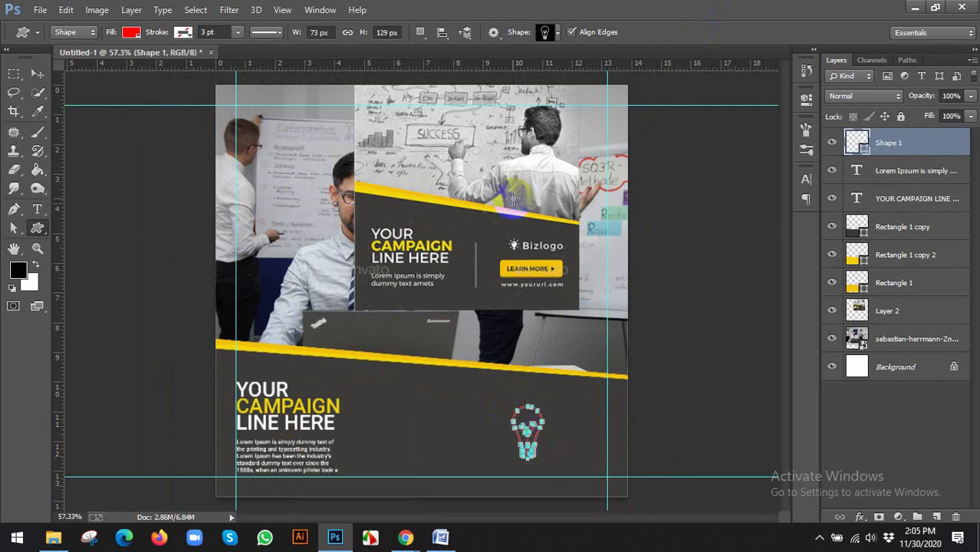
left_click(131, 33)
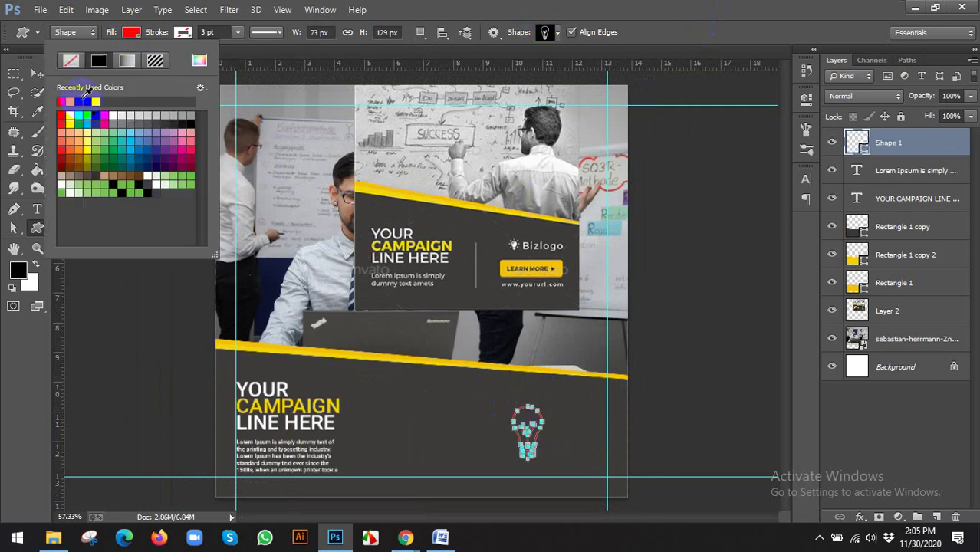
left_click(37, 73)
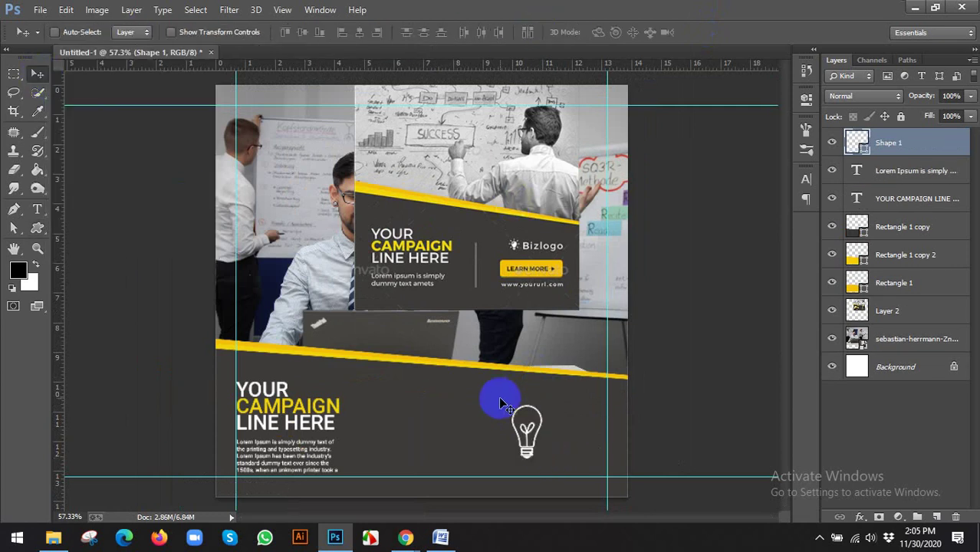
- Scale the light bulb to about 56% and move it up and slightly right, closer to the yellow stripe
scroll(512, 419, "up", 2)
key("ctrl+t")
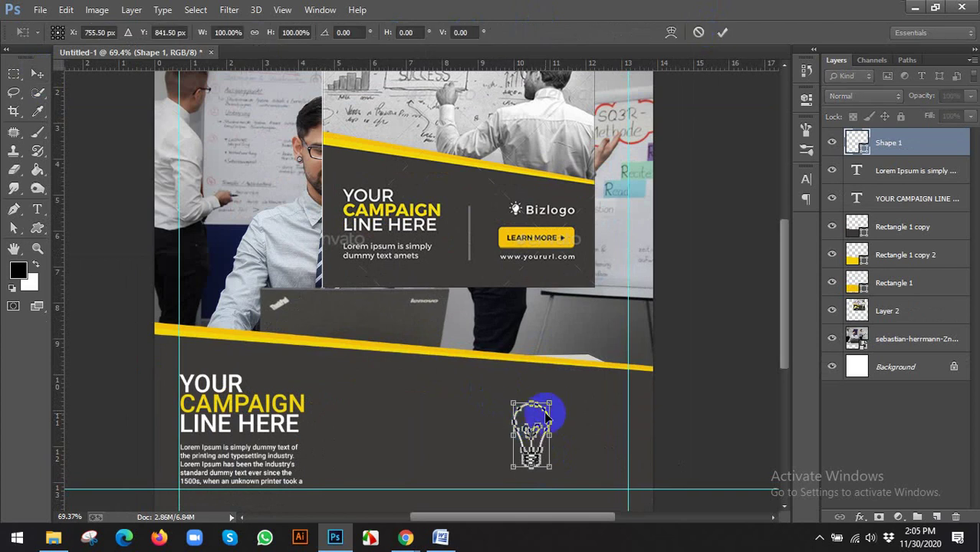
left_click_drag(552, 403, 534, 437)
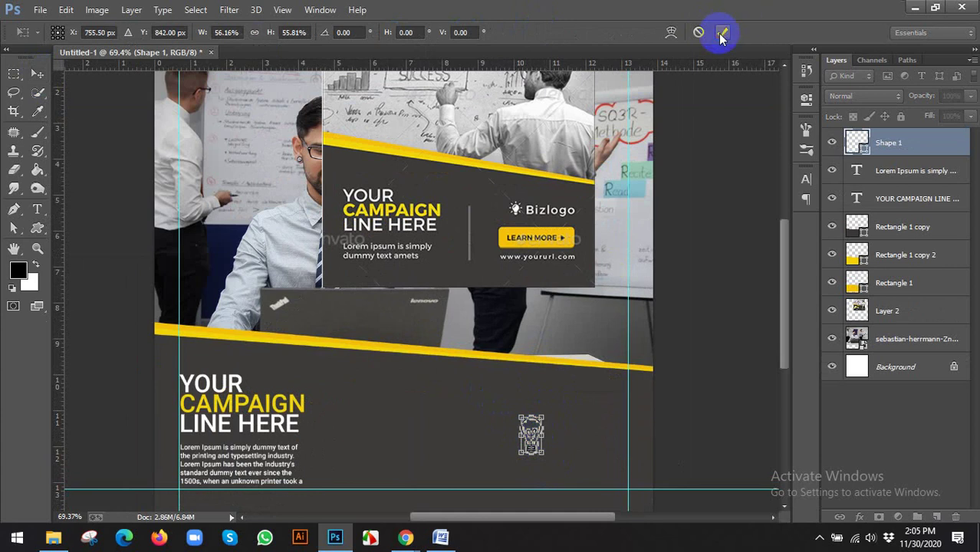
left_click(721, 36)
scroll(612, 392, "up", 3)
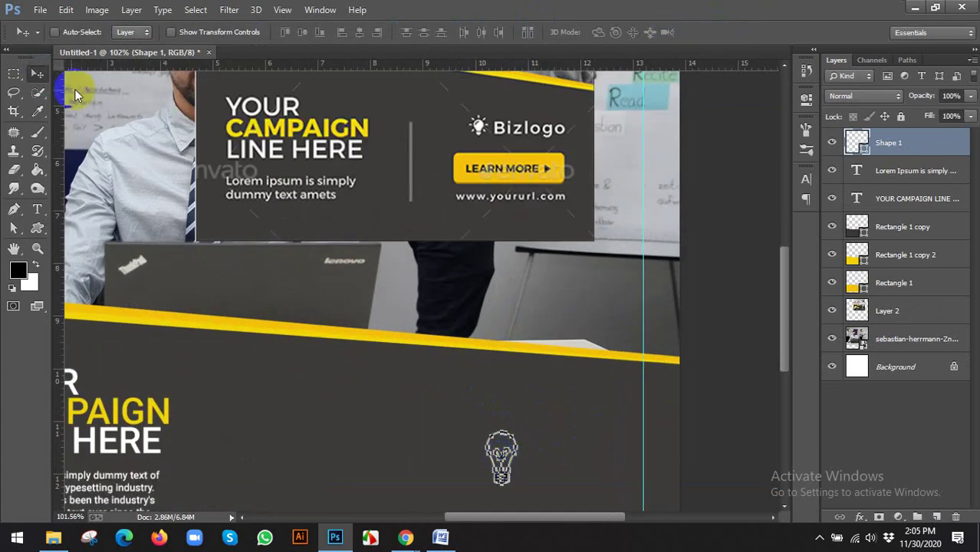
scroll(506, 459, "down", 1)
left_click_drag(506, 460, 490, 270)
scroll(559, 399, "down", 3)
scroll(552, 458, "up", 4)
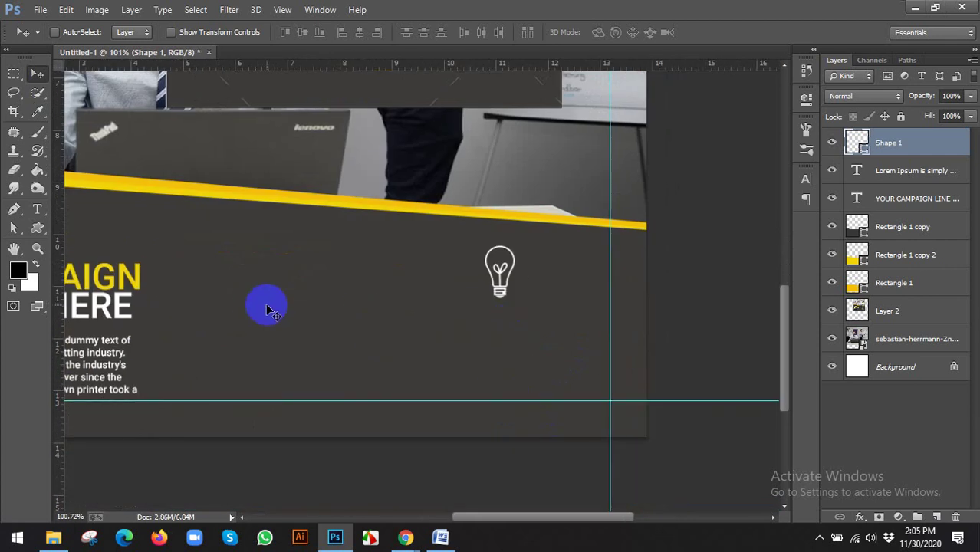
- Draw a rounded rectangle button about 277 by 69 px below the light bulb, ending at the vertical guide
scroll(269, 307, "down", 2)
left_click_drag(415, 219, 433, 254)
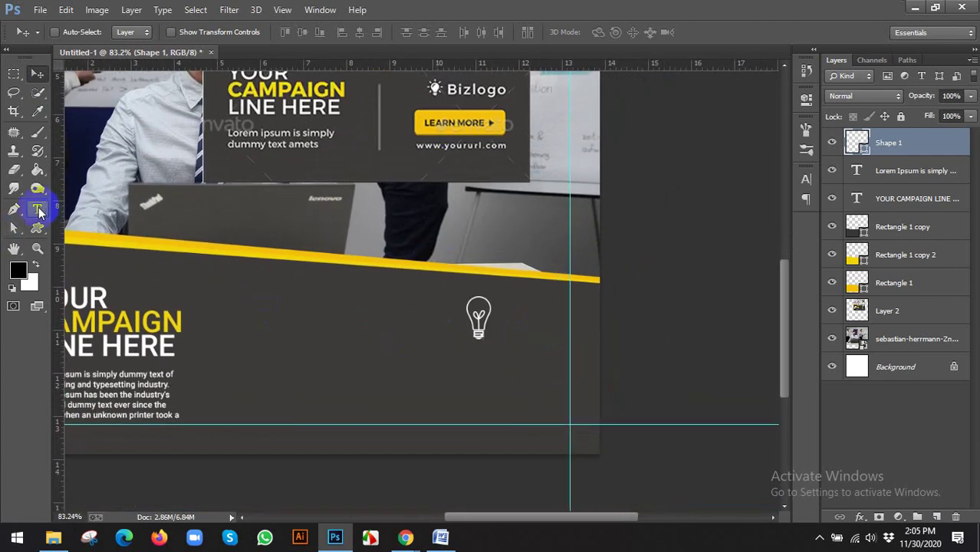
left_click(39, 229)
left_click(85, 236)
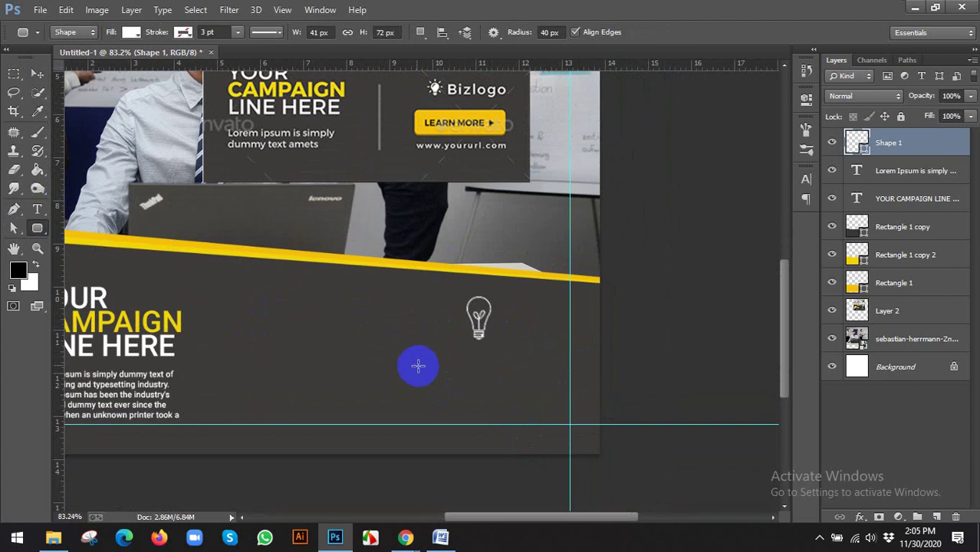
left_click_drag(404, 355, 569, 395)
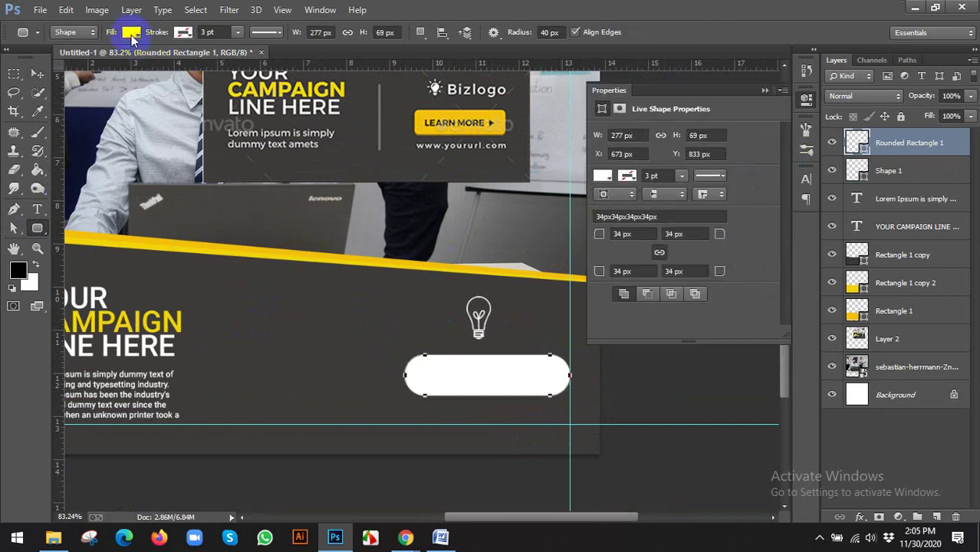
- Fill the rounded rectangle with yellow f4c10d sampled from the sample banner's button and collapse the shape properties
left_click(131, 32)
left_click(199, 61)
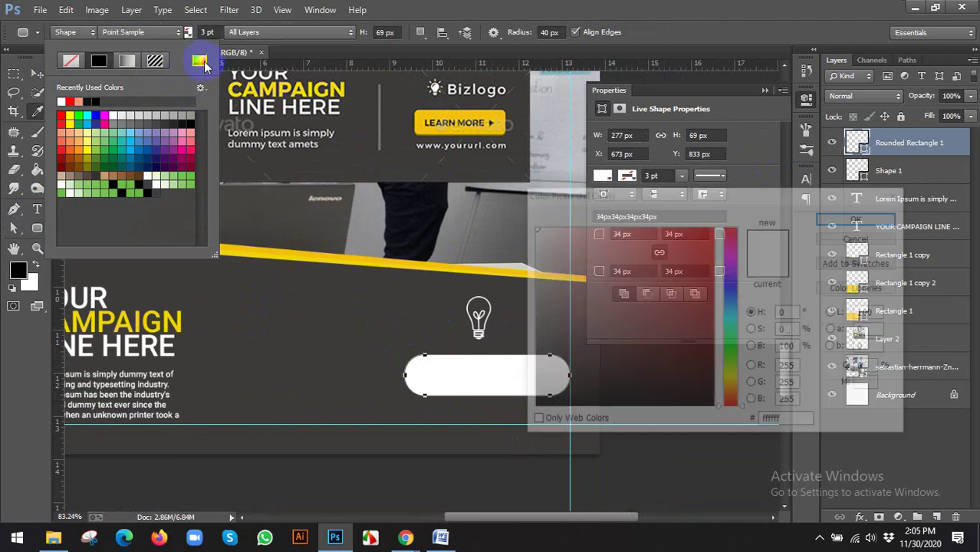
left_click_drag(462, 104, 437, 120)
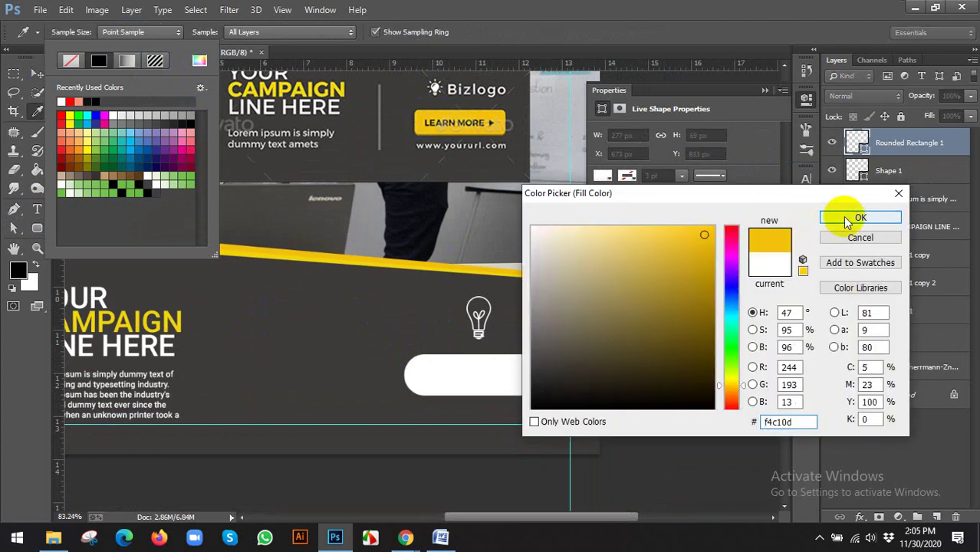
left_click(847, 222)
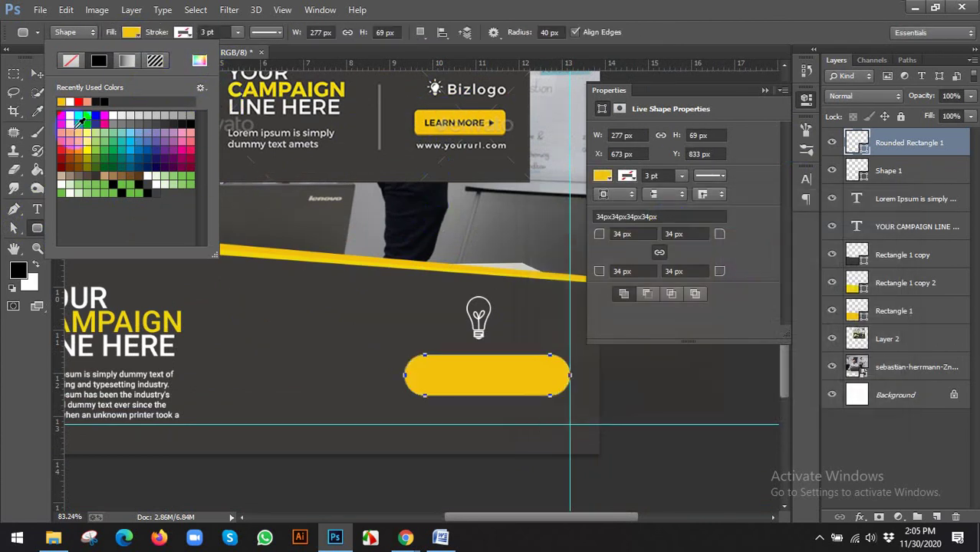
left_click(122, 85)
left_click(806, 97)
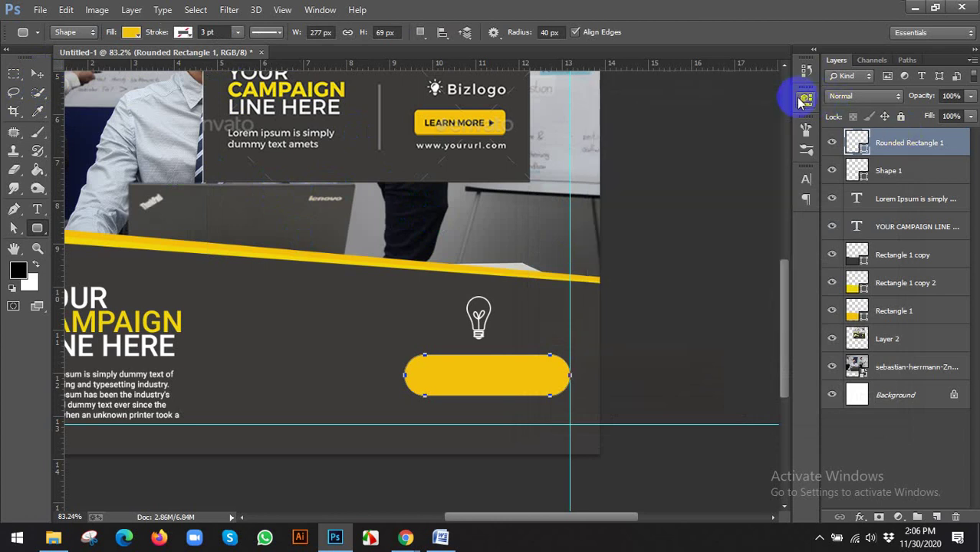
- Switch to the Google Meet call in Chrome, check the meeting chat and close it
left_click(819, 537)
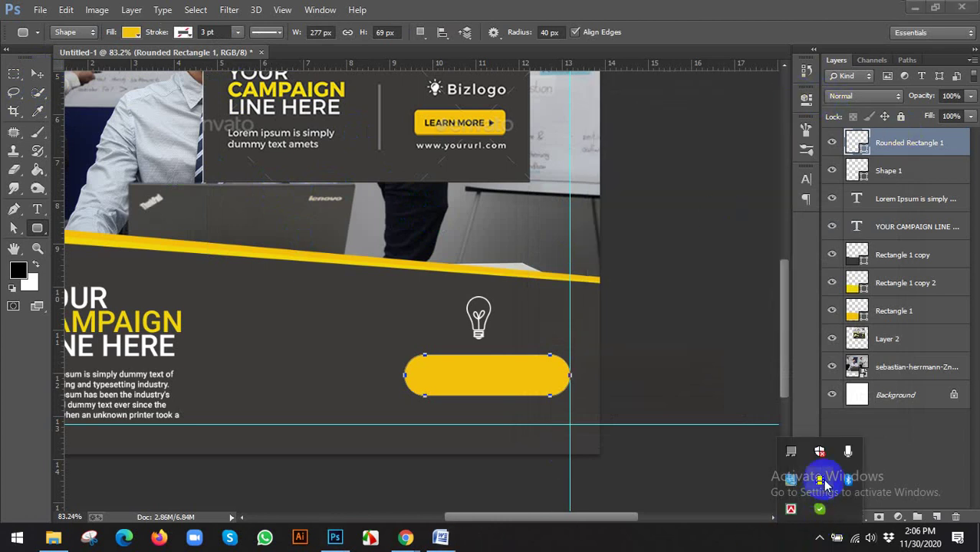
left_click(406, 536)
left_click(374, 464)
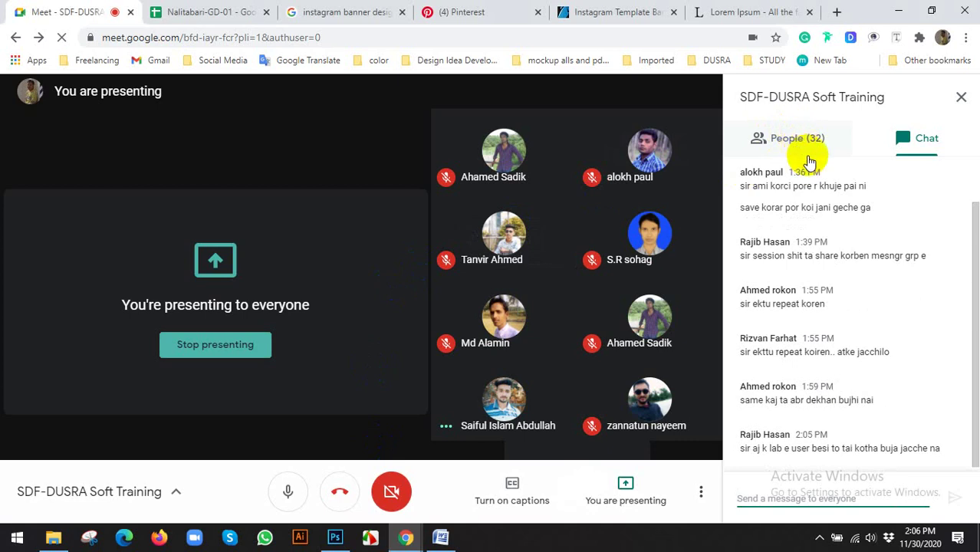
left_click(964, 100)
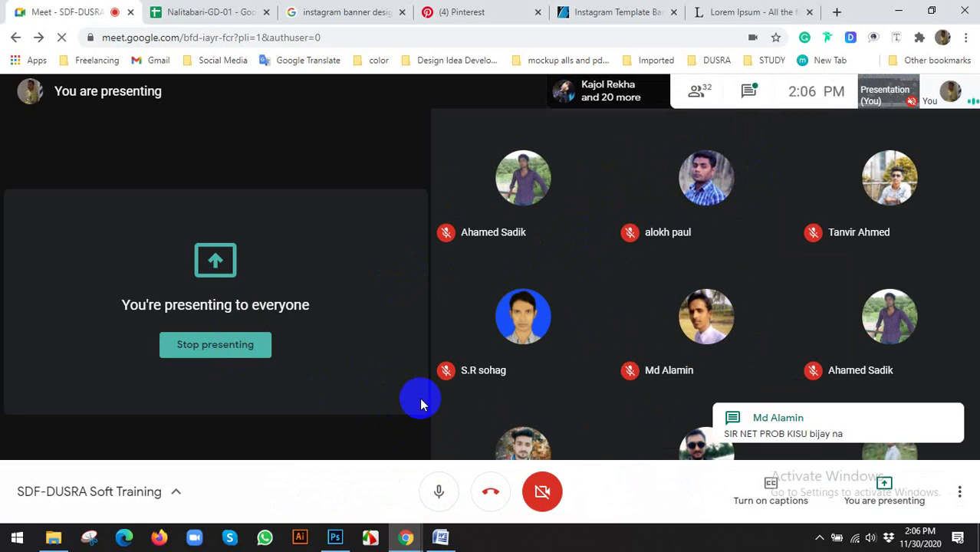
- Leave the Google Meet call and rejoin it with the camera turned off
left_click(487, 489)
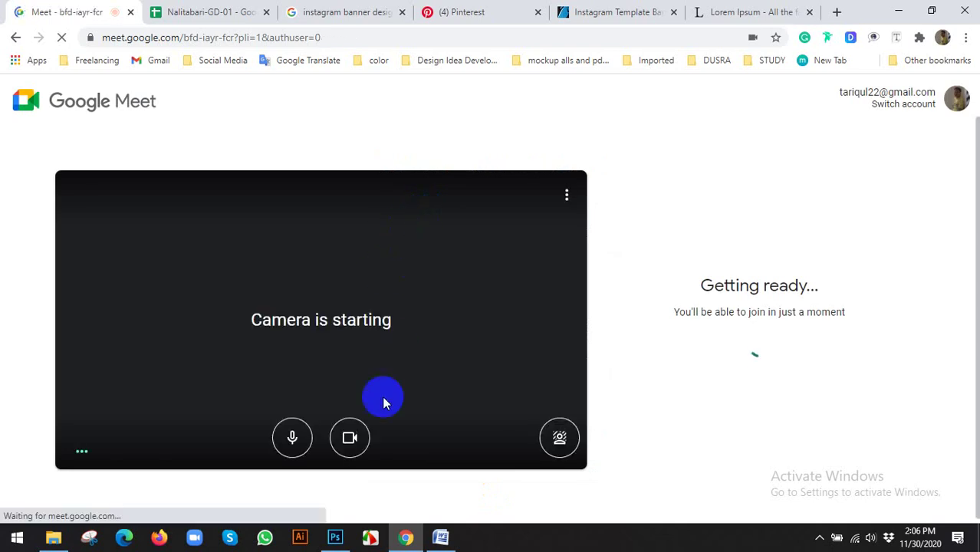
left_click(350, 437)
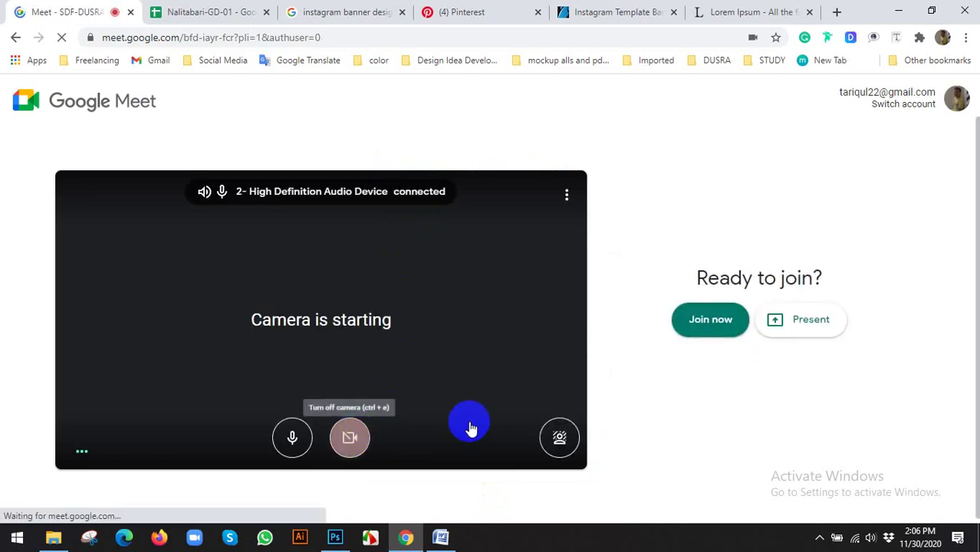
left_click(699, 341)
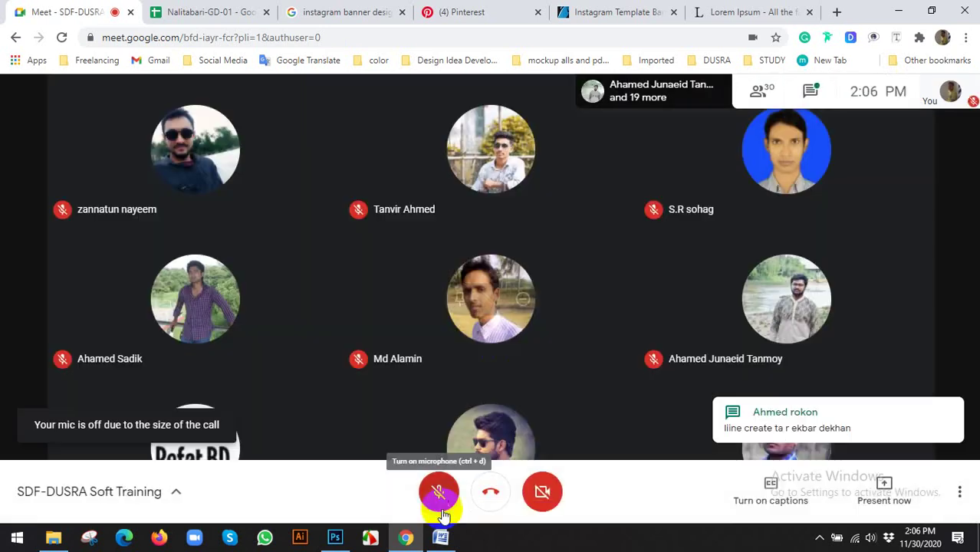
- Turn on the microphone in the rejoined meeting and open the meeting chat
left_click(438, 491)
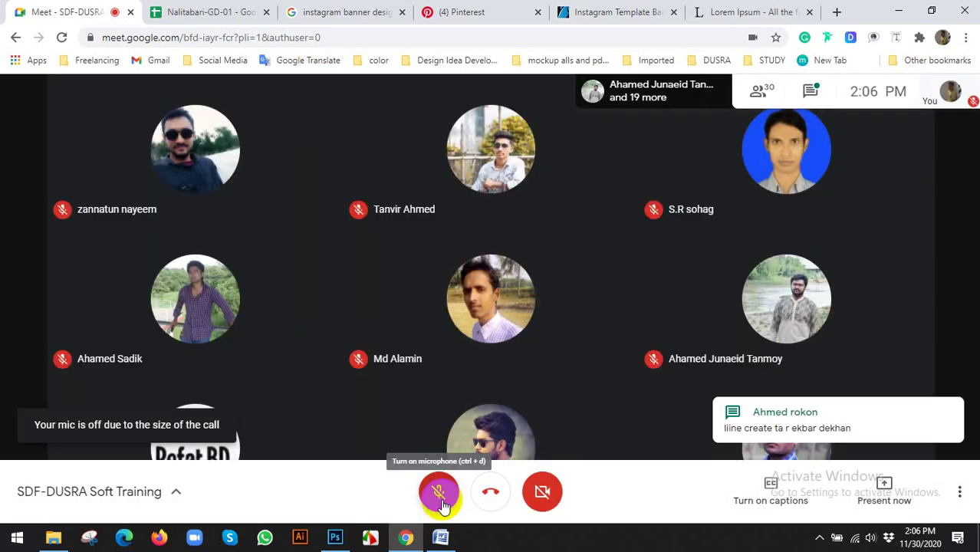
mouse_move(492, 366)
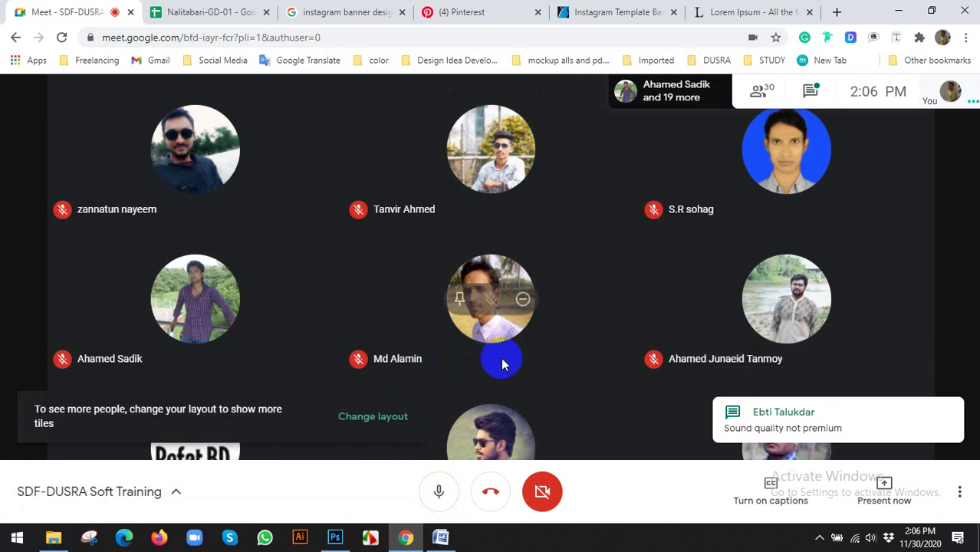
left_click(806, 98)
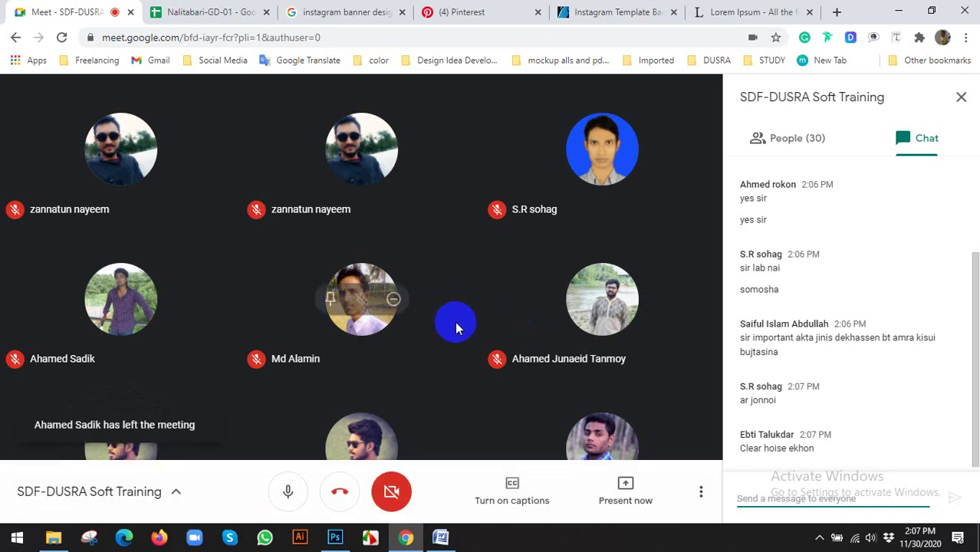
- Switch back to the banner in Photoshop and activate the Move tool
left_click(335, 537)
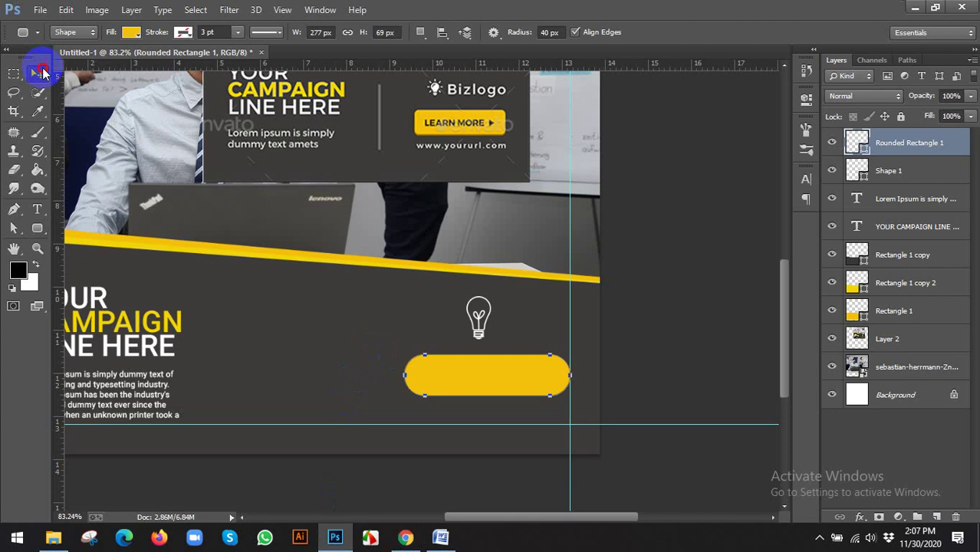
left_click(38, 73)
scroll(573, 339, "down", 3)
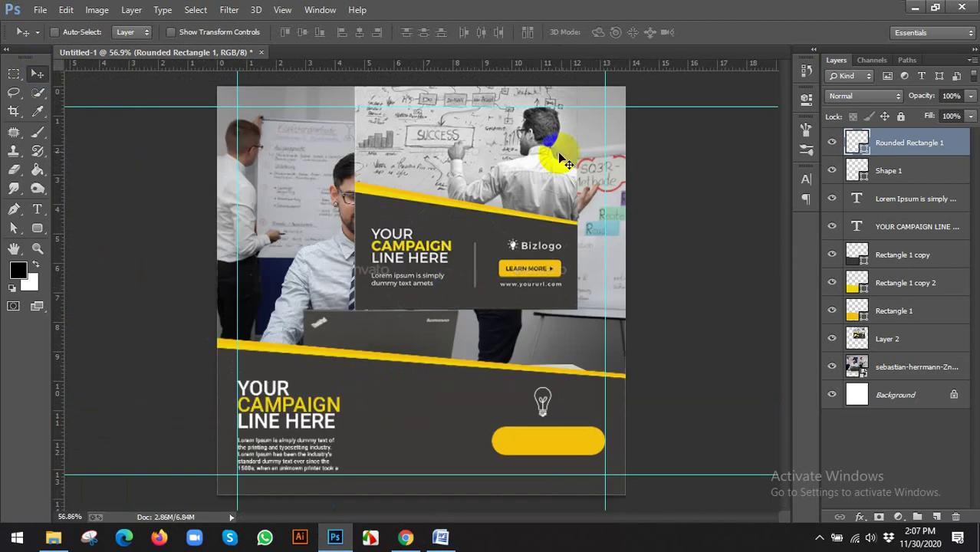